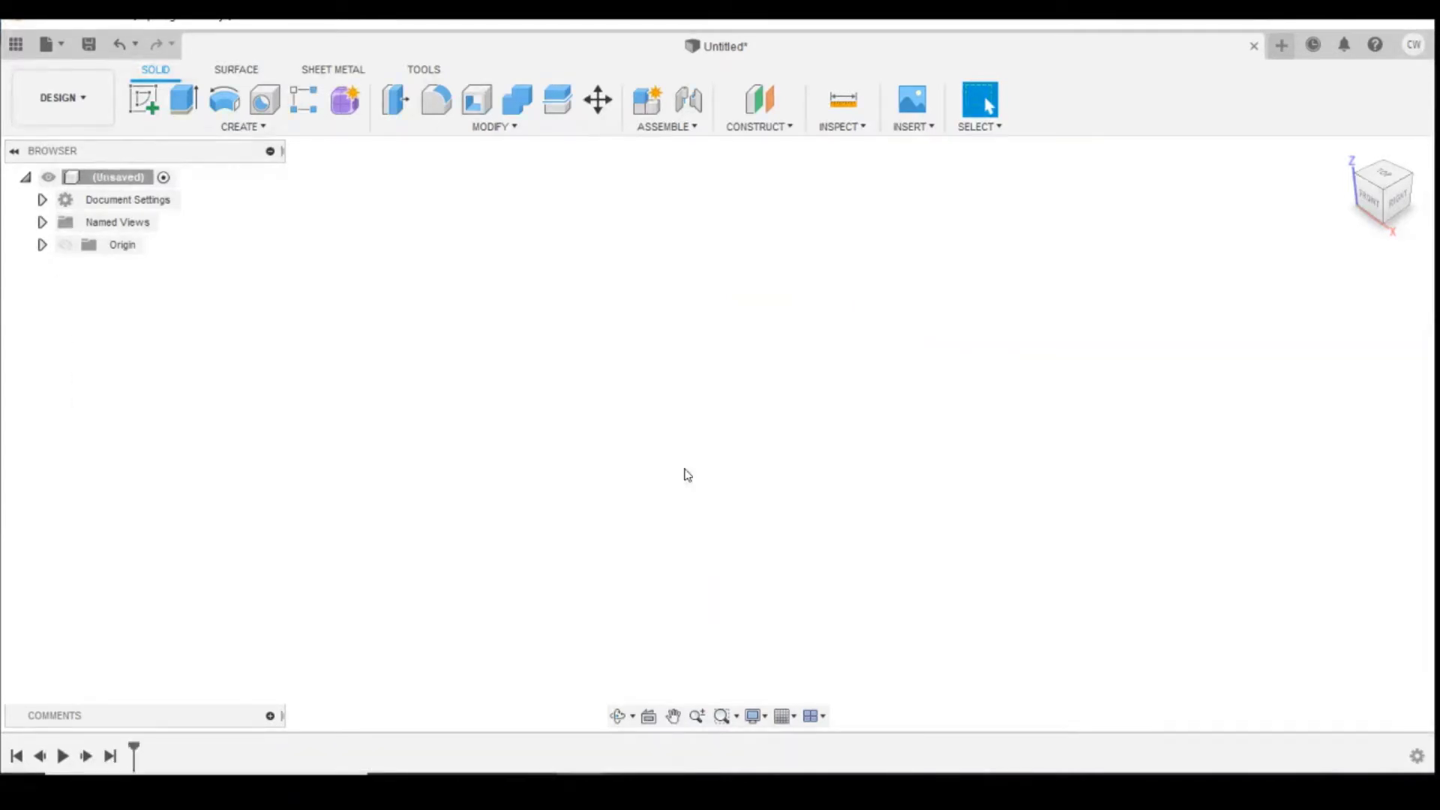
Sketch a two-point rectangle on the horizontal XY plane, starting at the origin, 4 mm wide and 3.5 mm high.
{"action": "left_click", "coordinate": [145, 100]}
{"action": "left_click", "coordinate": [824, 443]}
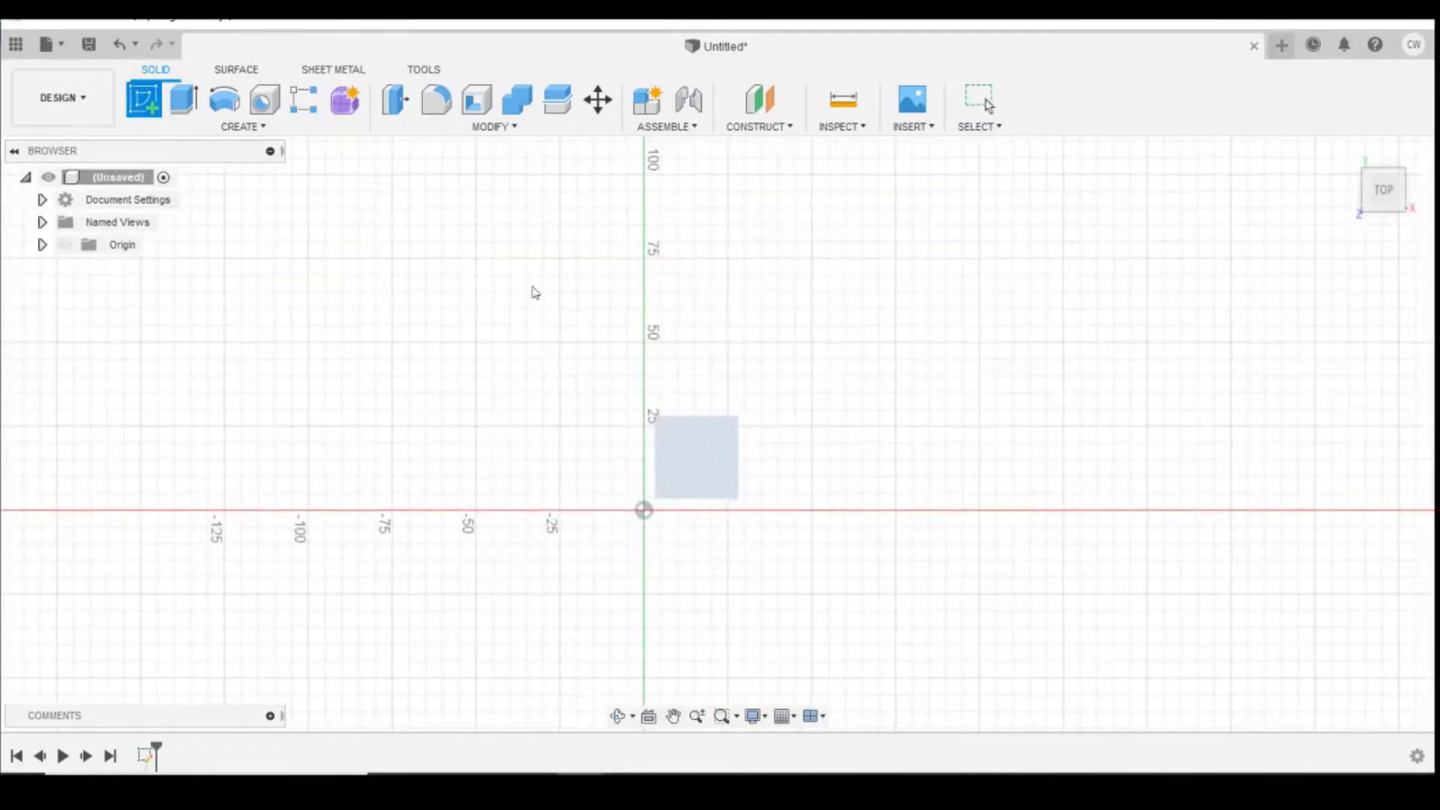
{"action": "left_click", "coordinate": [184, 105]}
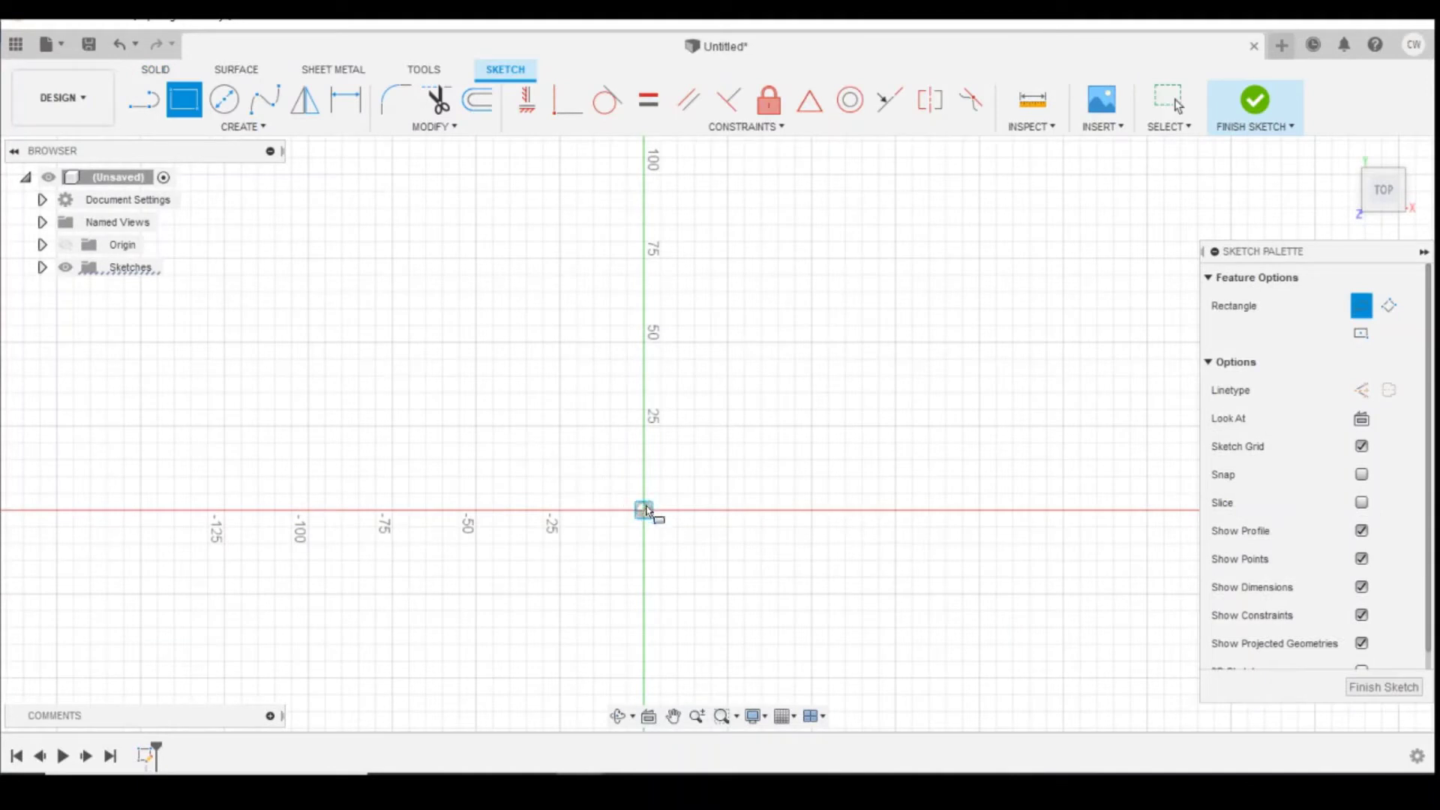
{"action": "left_click", "coordinate": [225, 127]}
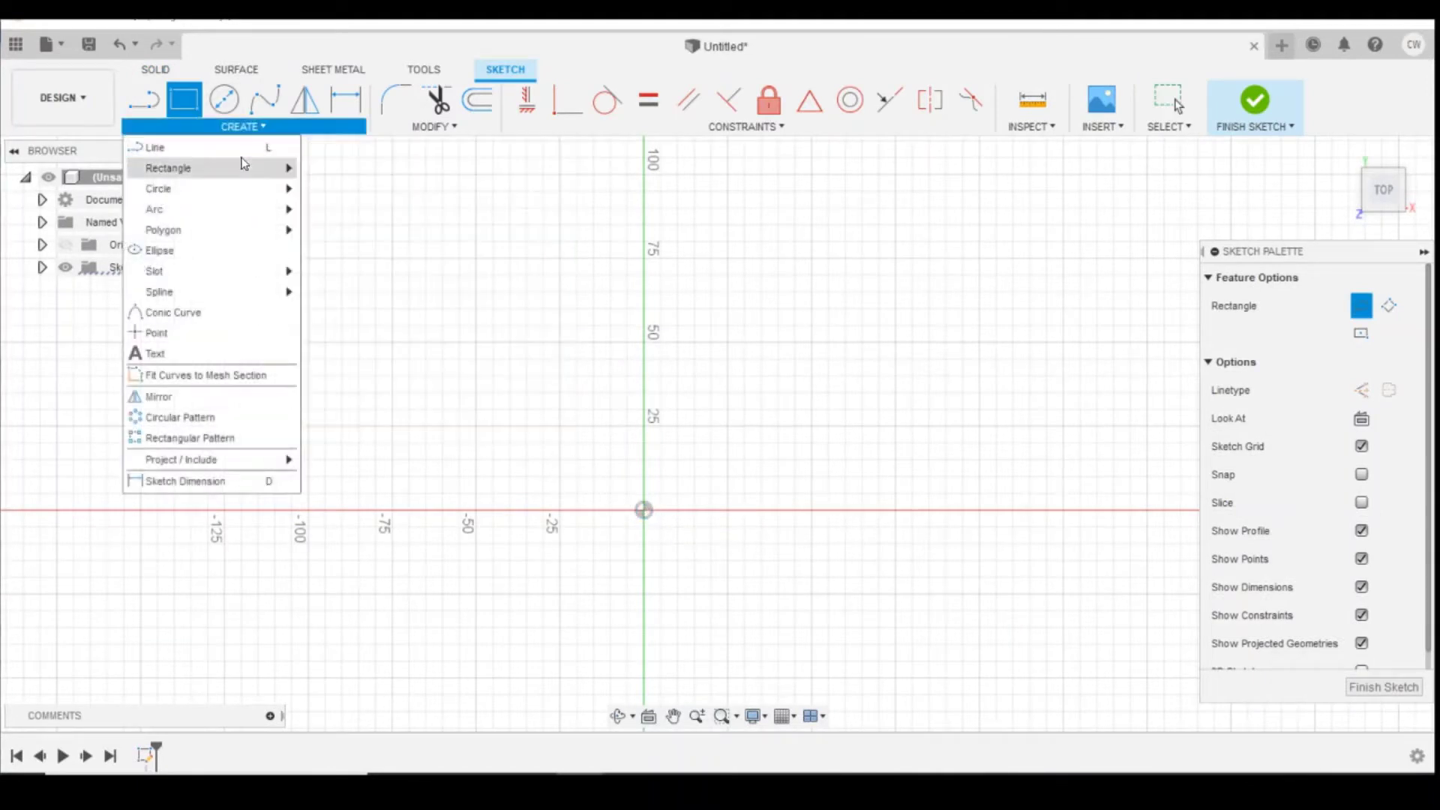
{"action": "mouse_move", "coordinate": [248, 168]}
{"action": "left_click", "coordinate": [321, 168]}
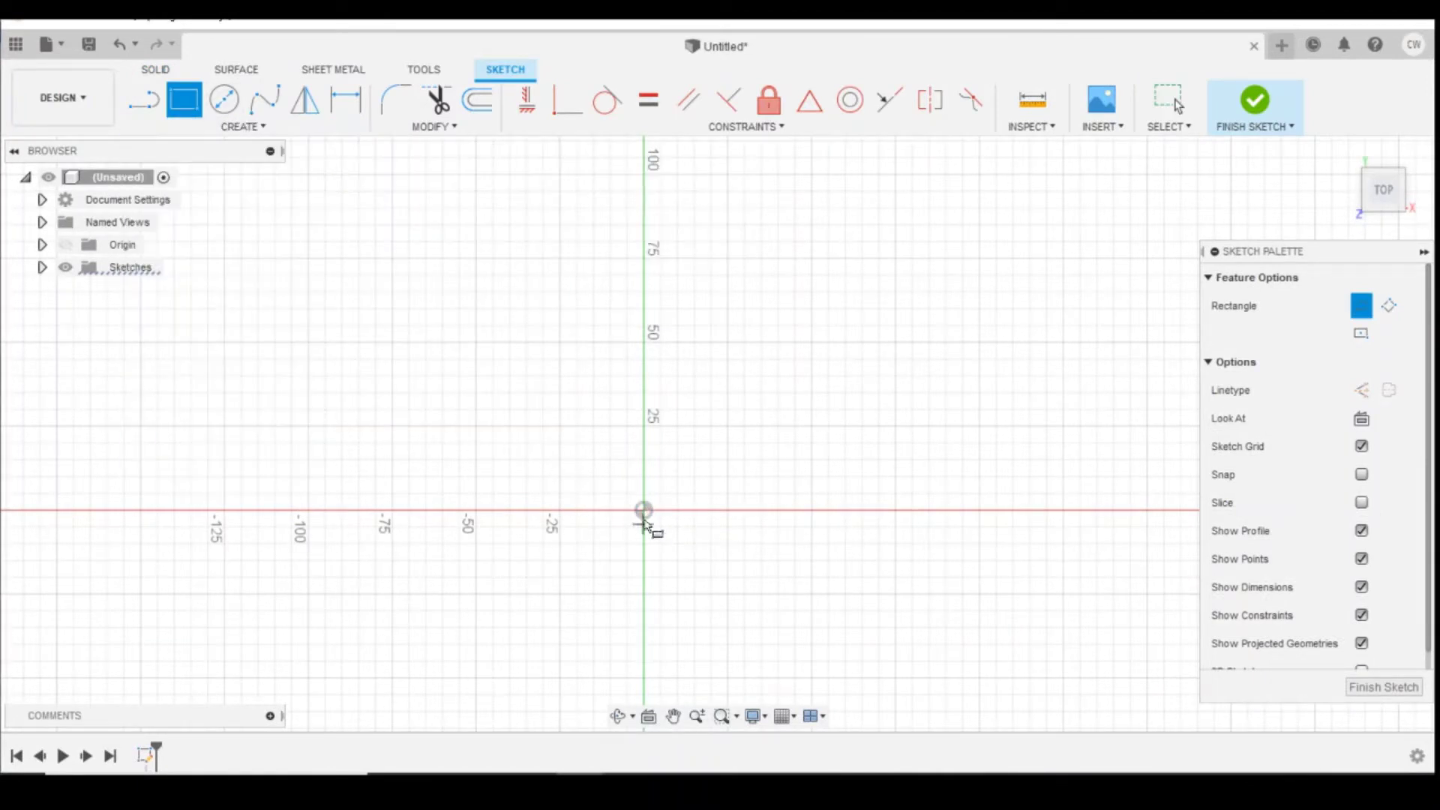
{"action": "left_click", "coordinate": [644, 510]}
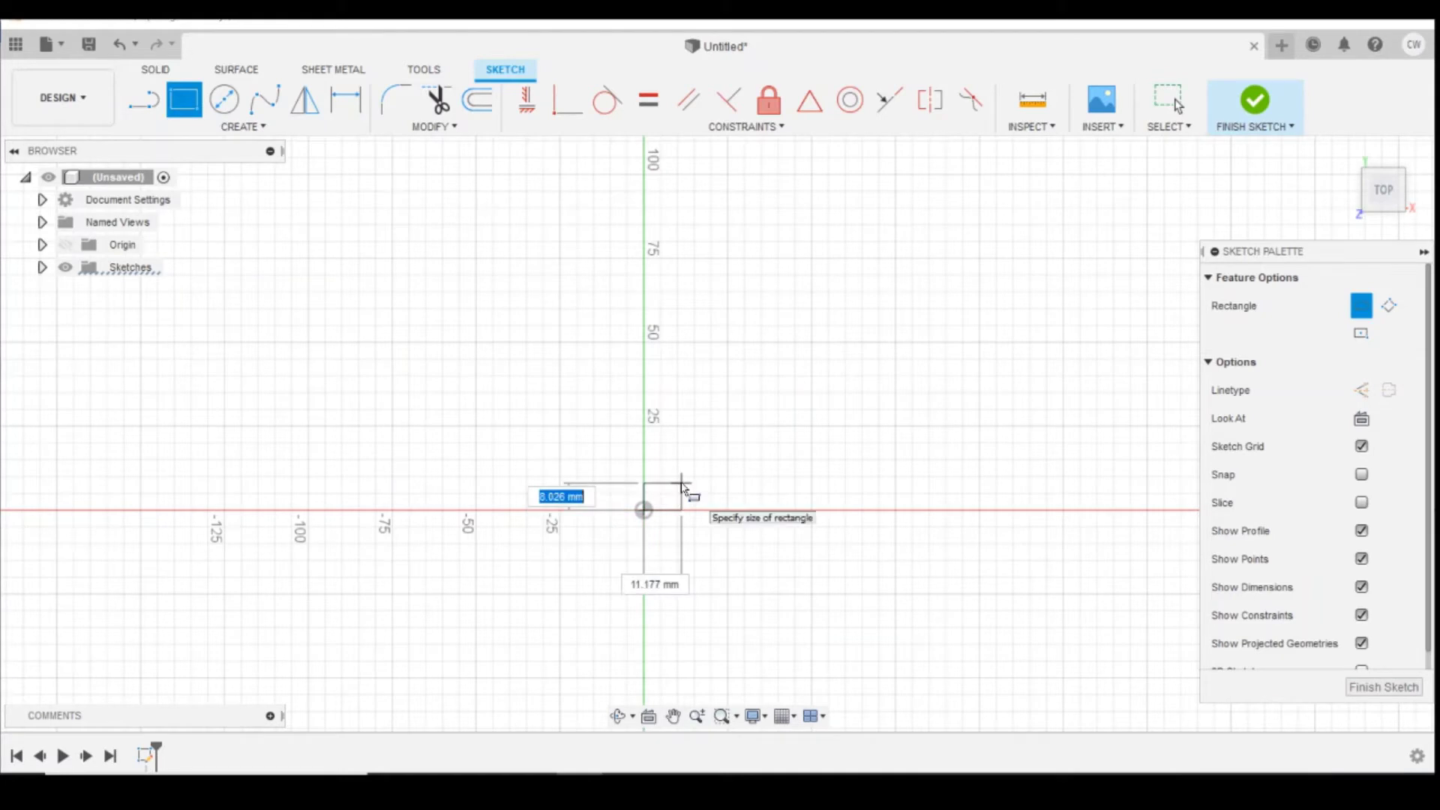
{"action": "type", "text": "3.5"}
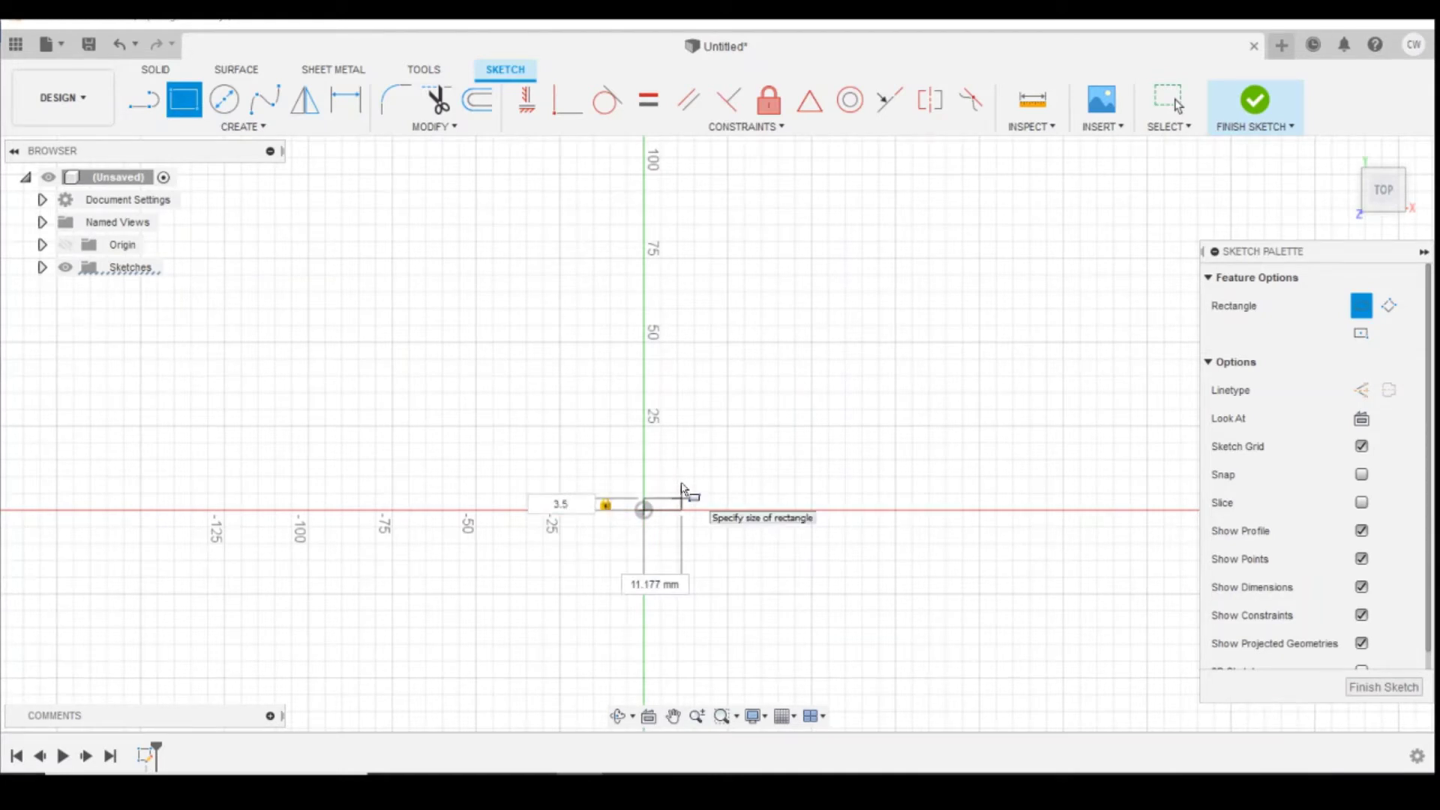
{"action": "key", "text": "Tab"}
{"action": "type", "text": "4"}
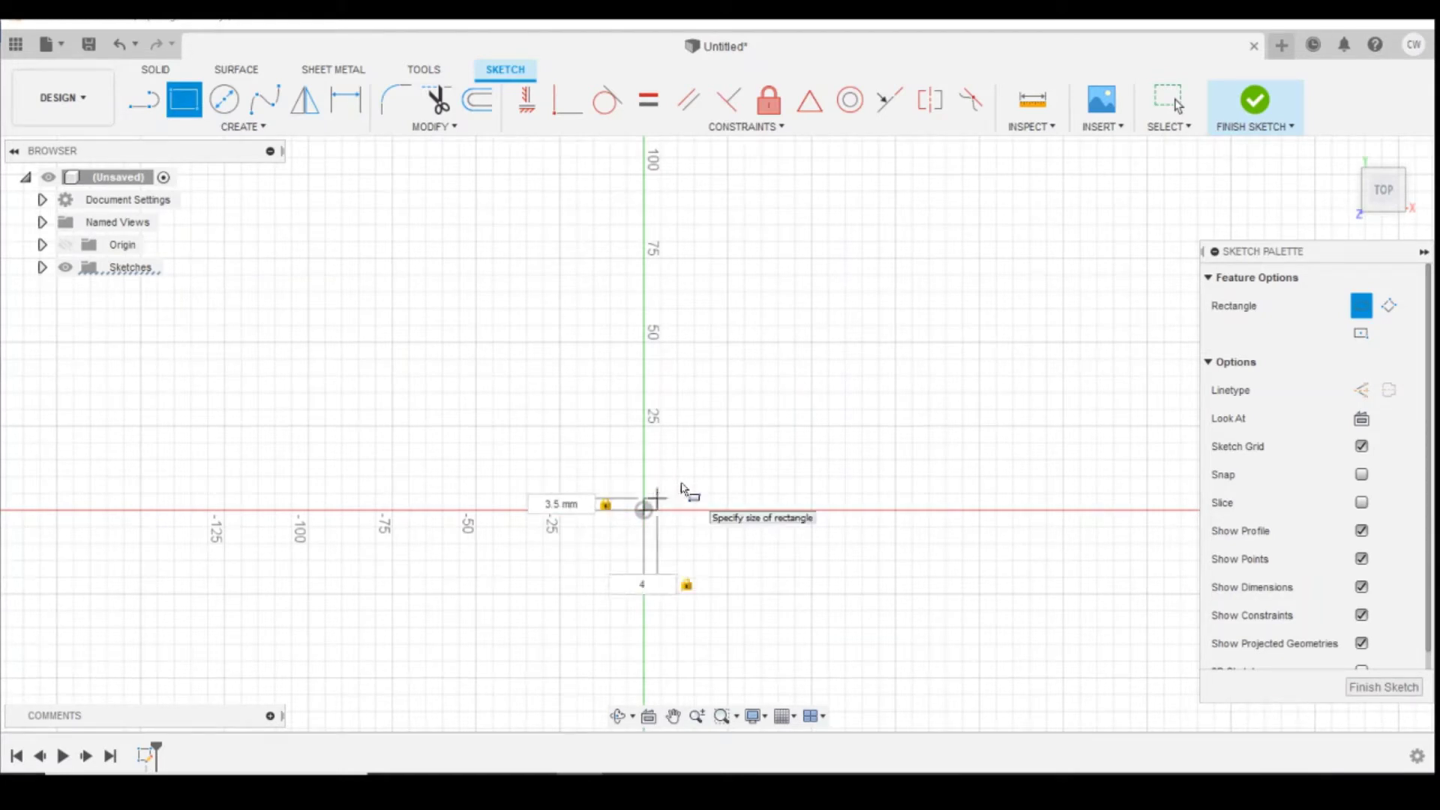
{"action": "key", "text": "Return"}
{"action": "key", "text": "Escape"}
Extrude the rectangle profile upward as a new body to form a thin base plate.
{"action": "scroll", "coordinate": [675, 495], "scroll_direction": "up", "scroll_amount": 8}
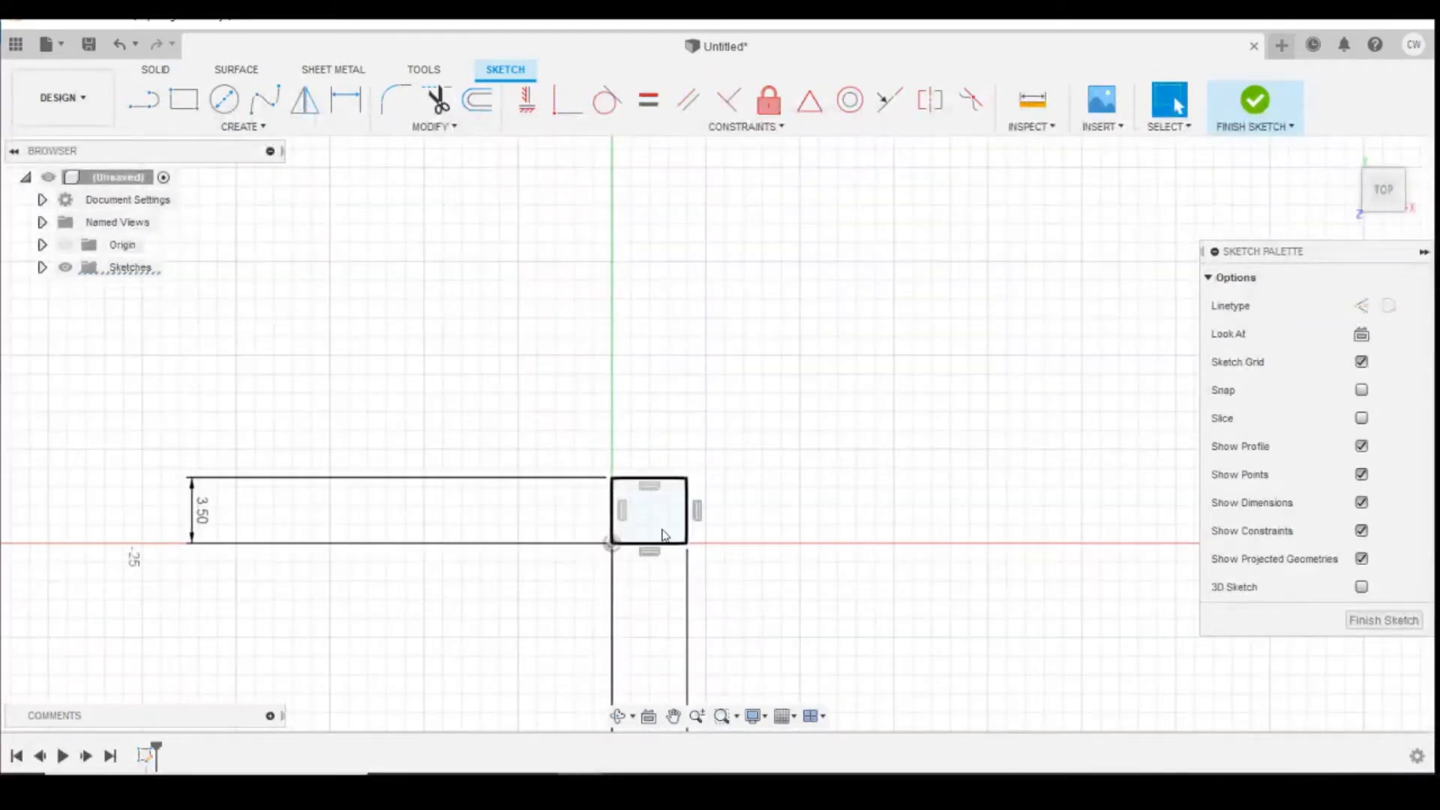
{"action": "left_click", "coordinate": [662, 535]}
{"action": "right_click", "coordinate": [662, 535]}
{"action": "left_click", "coordinate": [670, 606]}
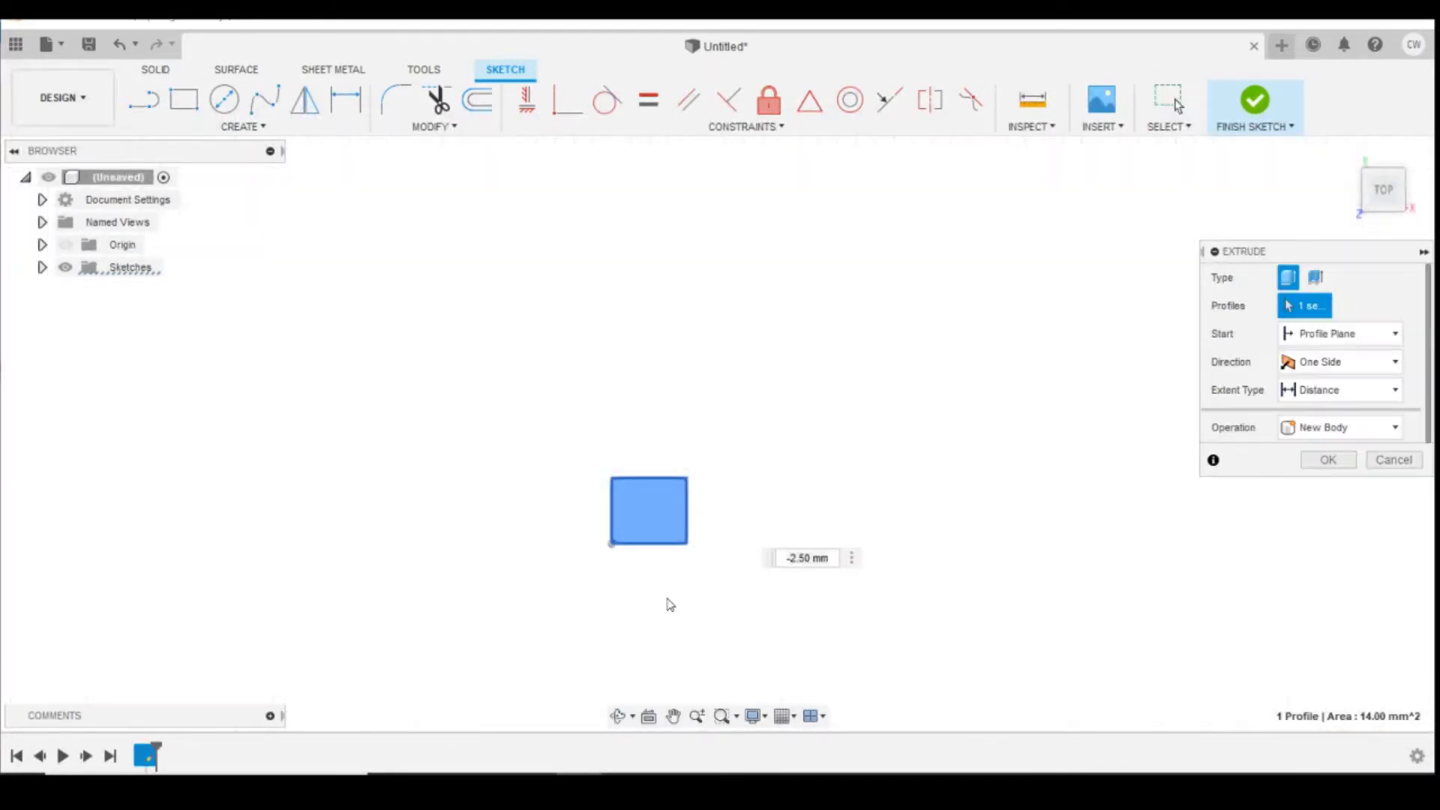
{"action": "type", "text": "0.5"}
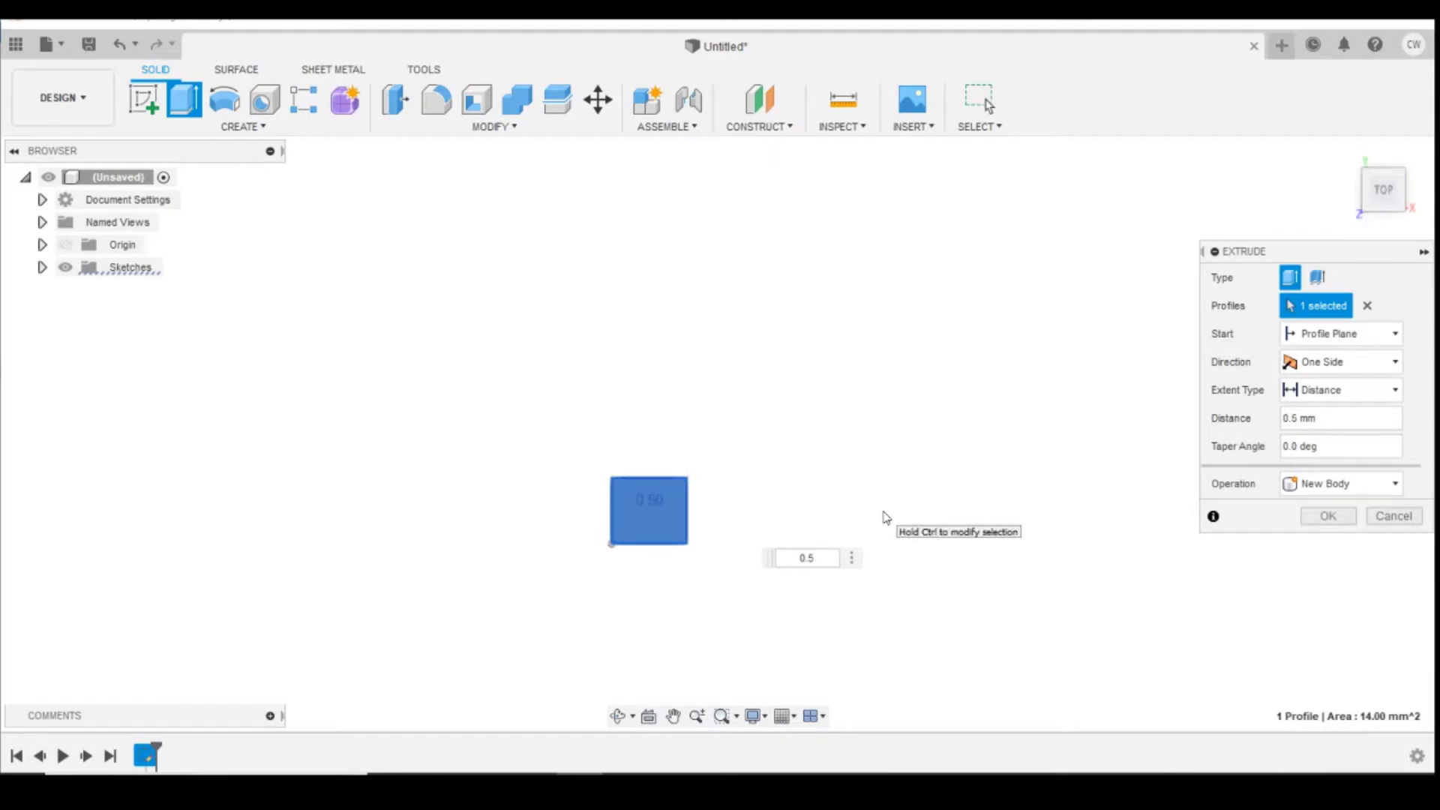
{"action": "key", "text": "Return"}
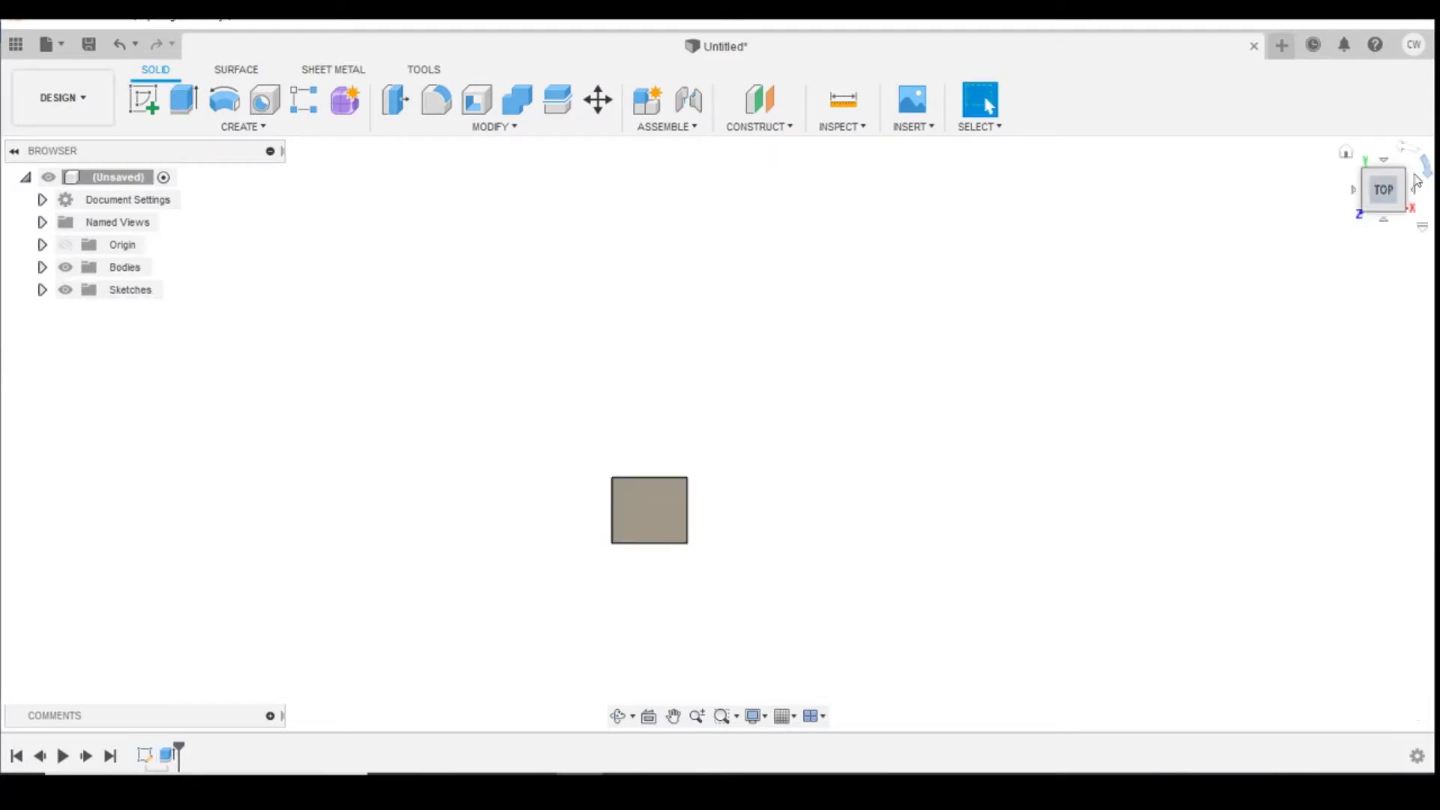
Sketch a 1 mm by 1 mm two-point rectangle on the base plate's top face, starting at the origin corner.
{"action": "mouse_move", "coordinate": [1391, 211]}
{"action": "left_mouse_down"}
{"action": "mouse_move", "coordinate": [1411, 161]}
{"action": "mouse_move", "coordinate": [1427, 178]}
{"action": "left_mouse_up"}
{"action": "left_click", "coordinate": [143, 99]}
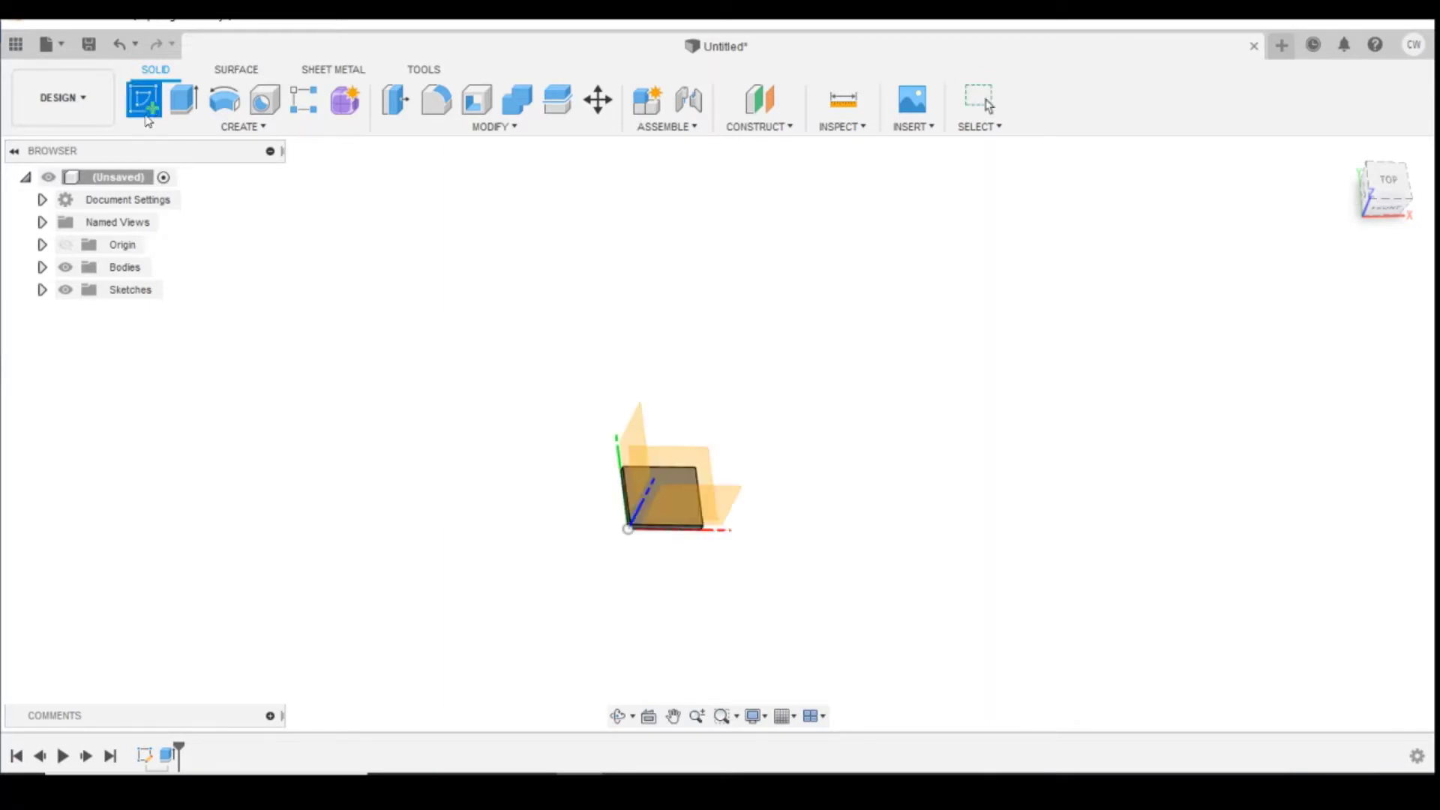
{"action": "left_click", "coordinate": [657, 488]}
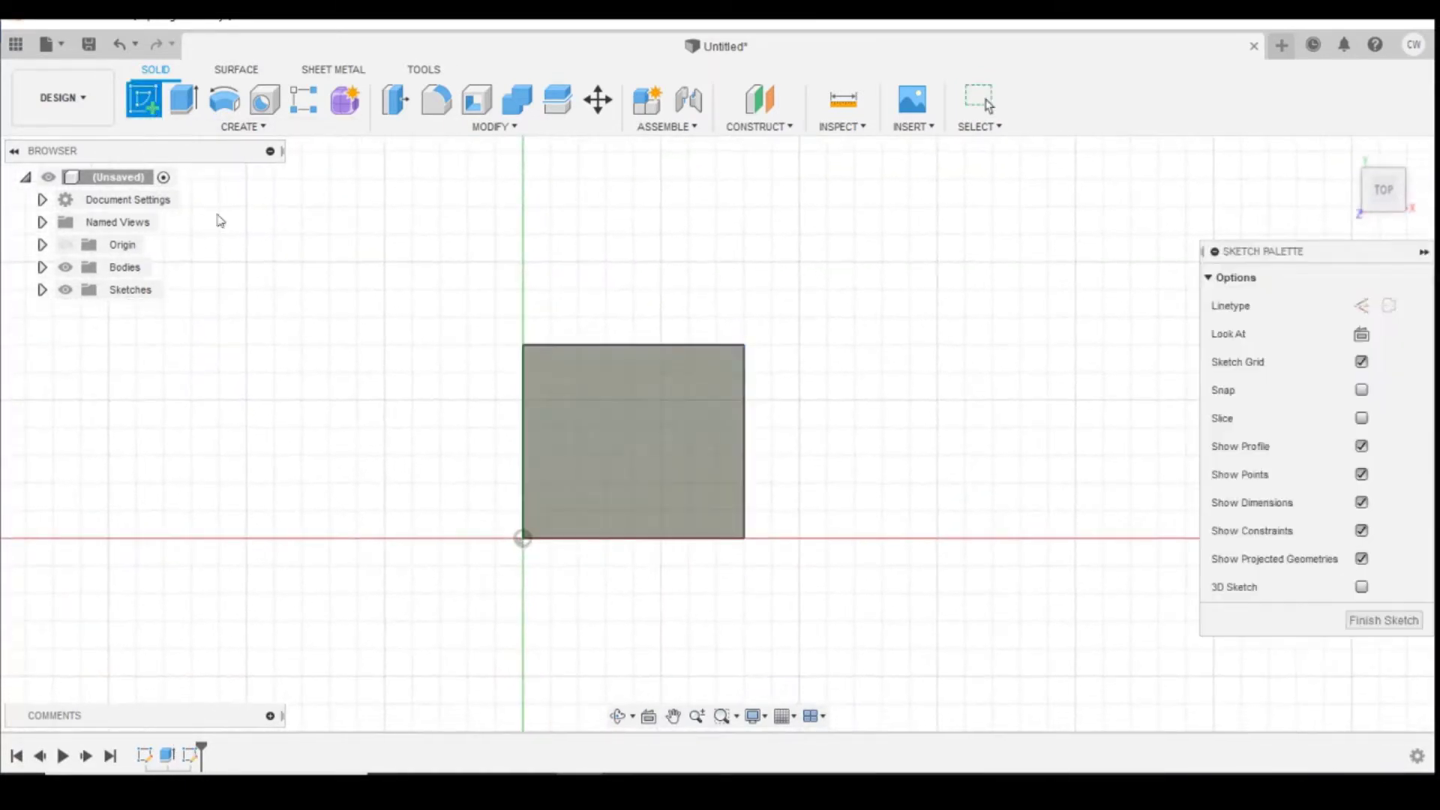
{"action": "left_click", "coordinate": [182, 99]}
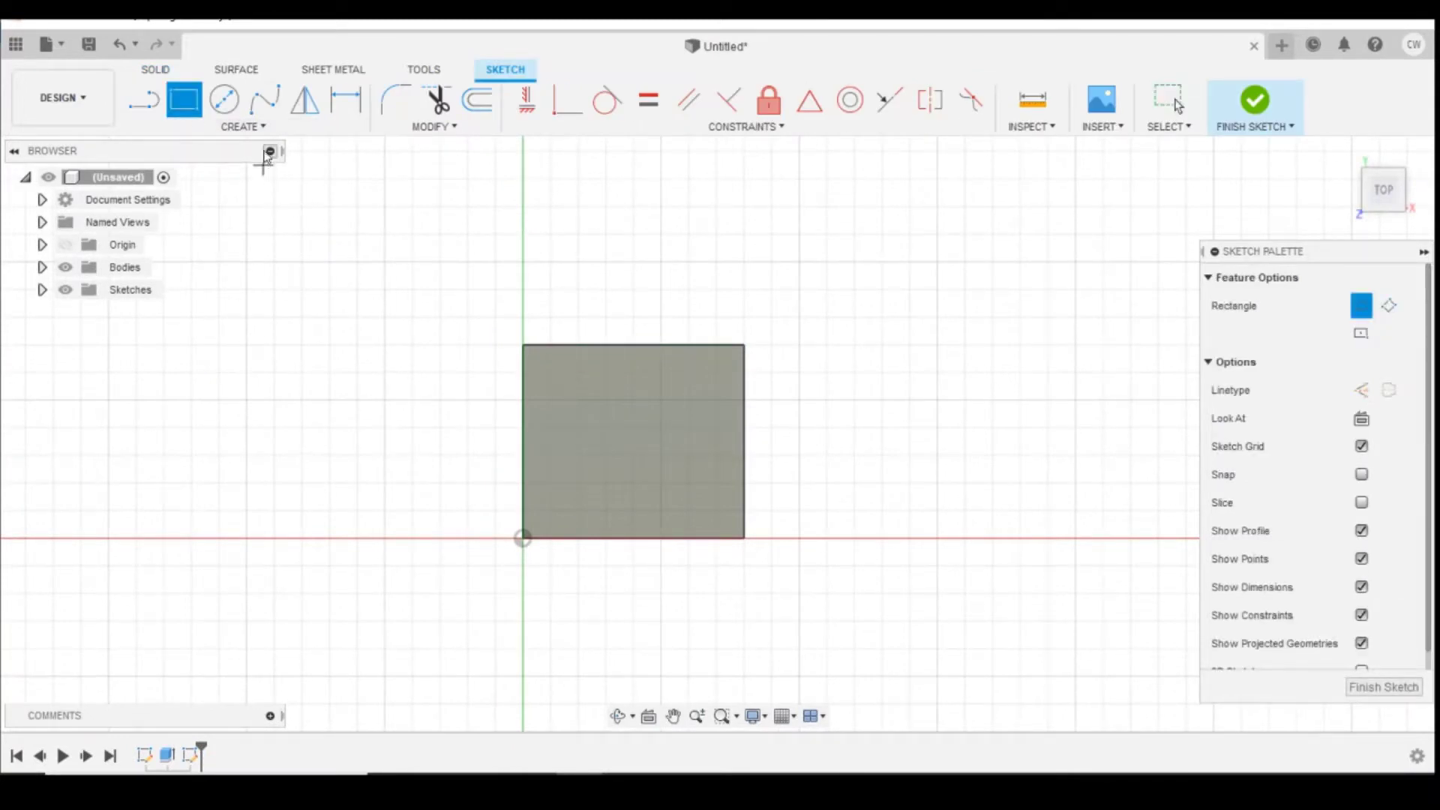
{"action": "left_click", "coordinate": [264, 128]}
{"action": "left_click", "coordinate": [312, 168]}
{"action": "left_click", "coordinate": [522, 537]}
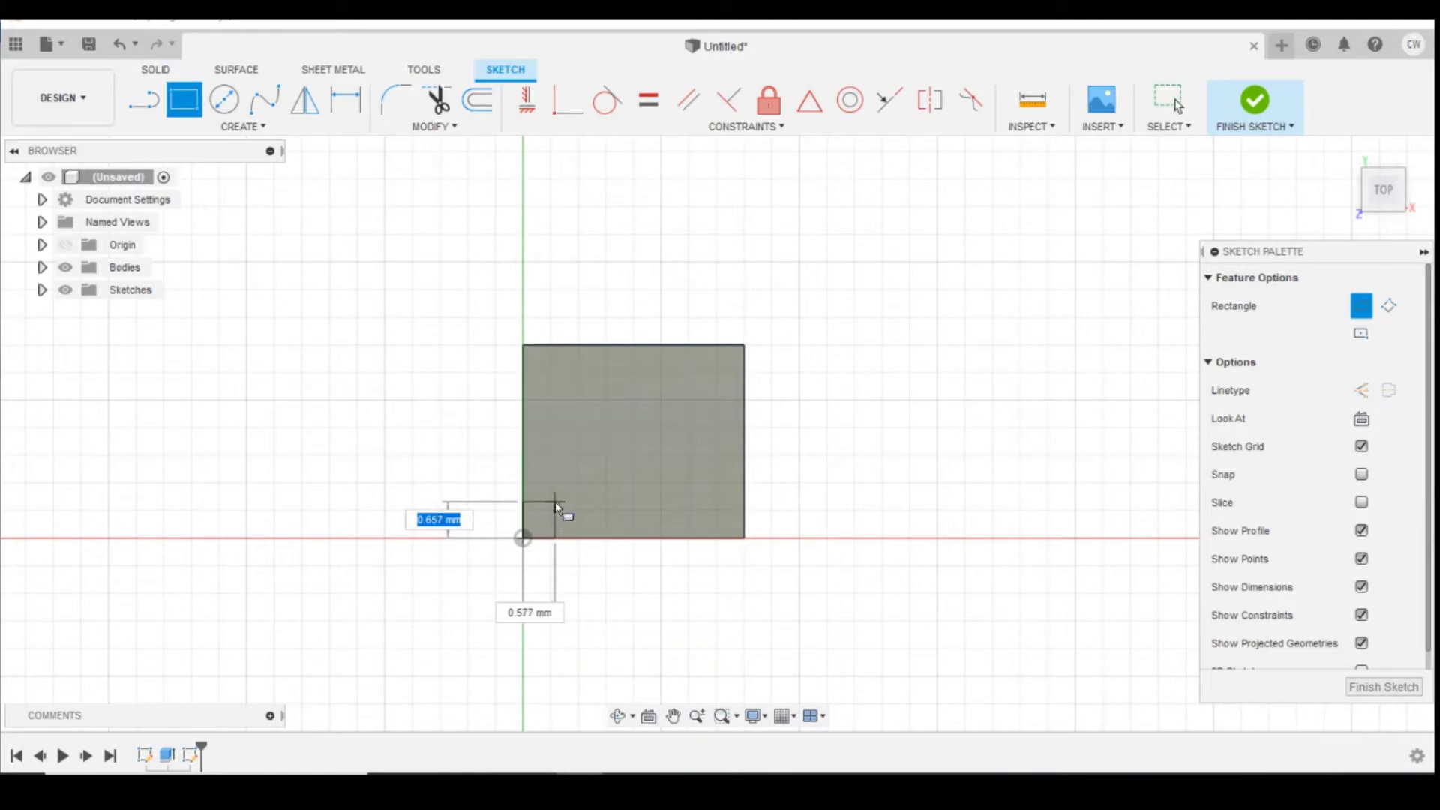
{"action": "type", "text": "1"}
{"action": "key", "text": "Tab"}
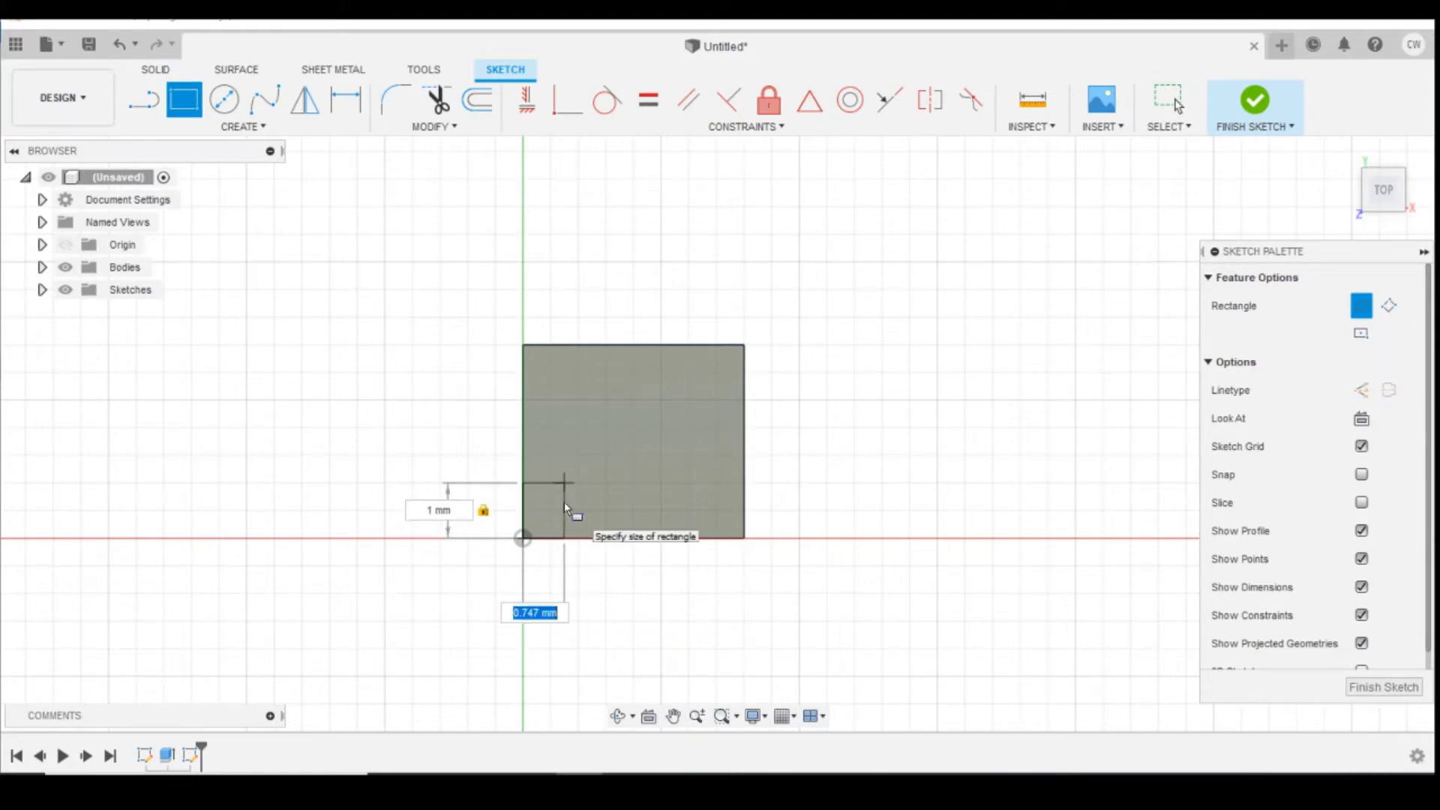
{"action": "type", "text": "1"}
{"action": "key", "text": "Tab"}
{"action": "key", "text": "Return"}
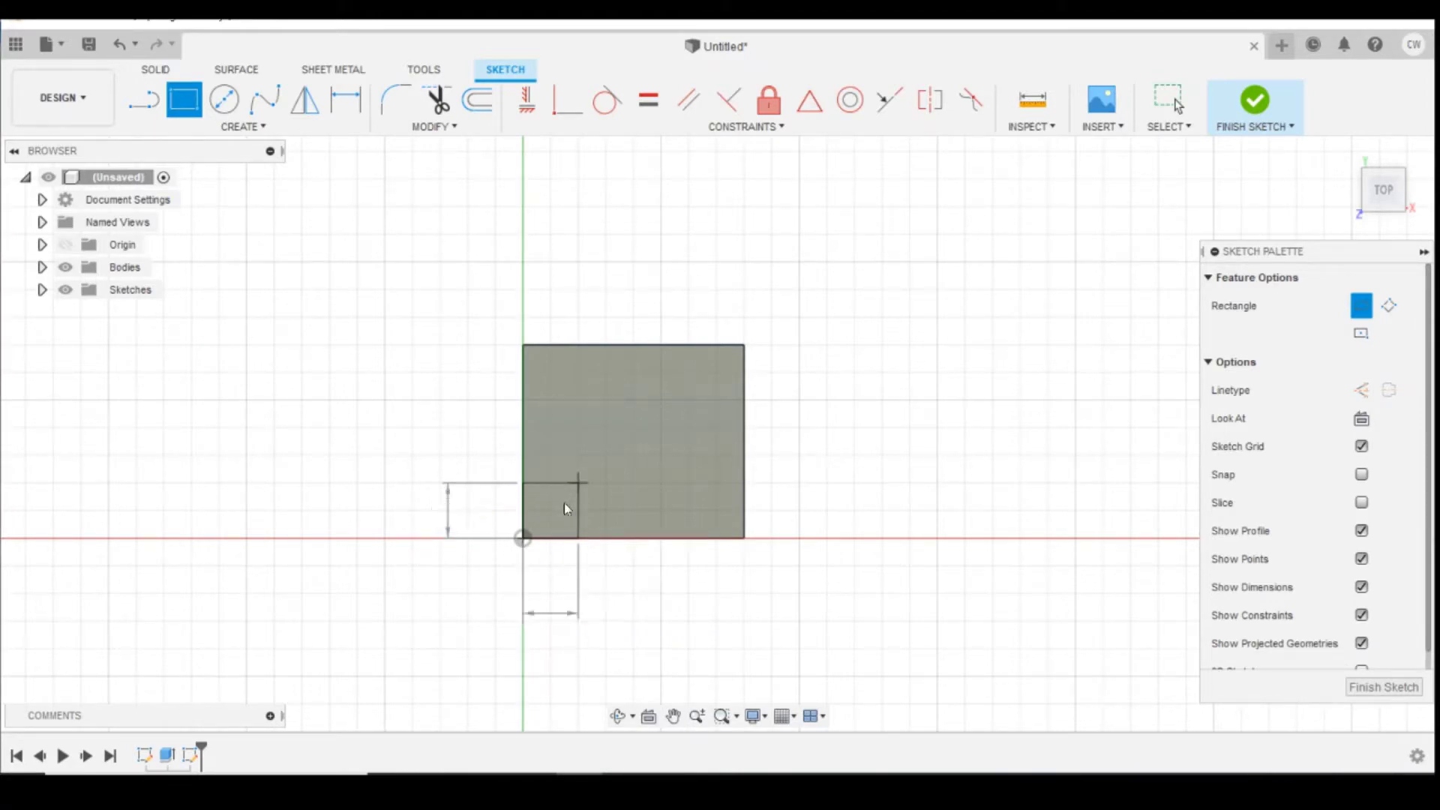
{"action": "key", "text": "Escape"}
Extrude the small square profile 1 mm upward, joined to the base plate, as a corner post.
{"action": "left_click", "coordinate": [544, 512]}
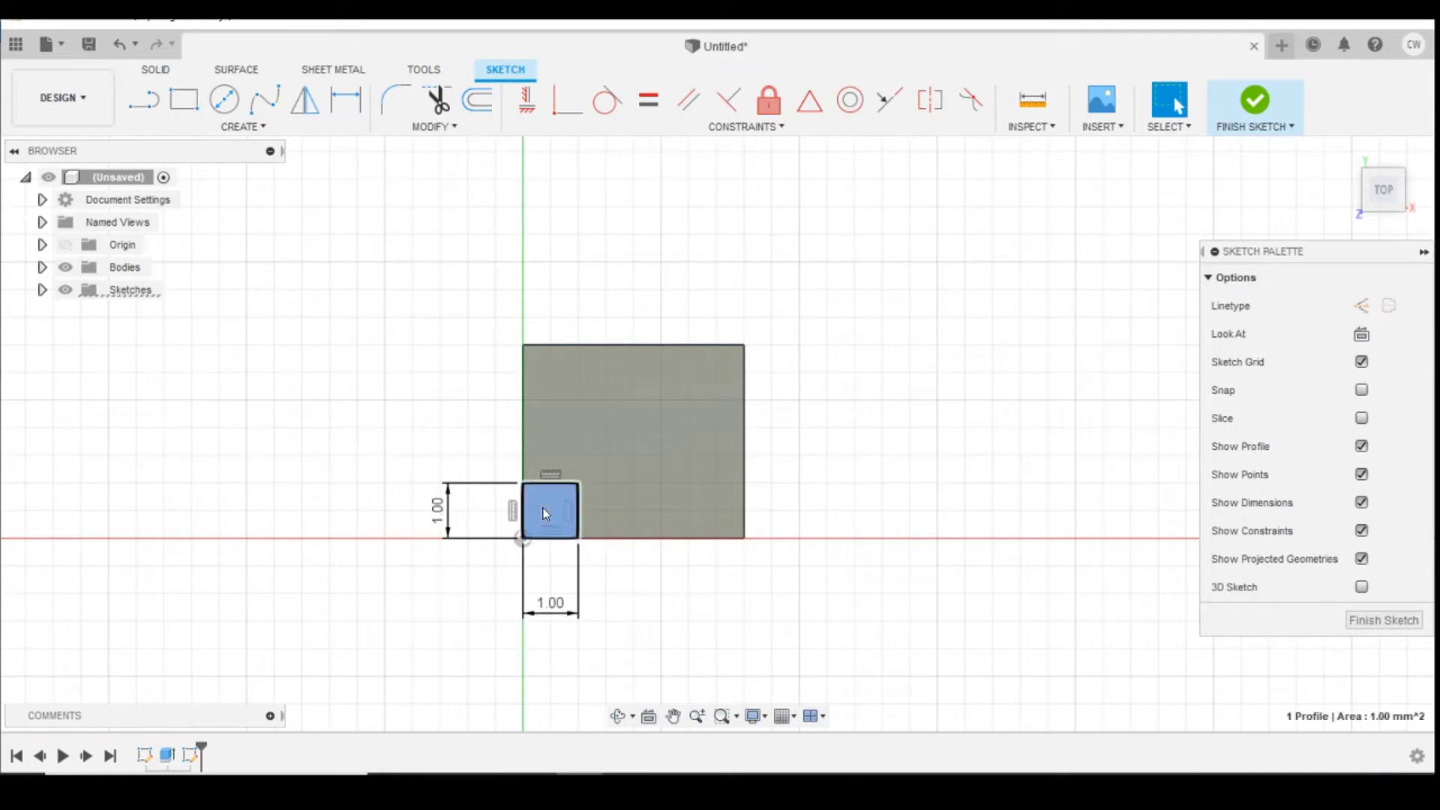
{"action": "right_click", "coordinate": [542, 507]}
{"action": "left_click", "coordinate": [576, 588]}
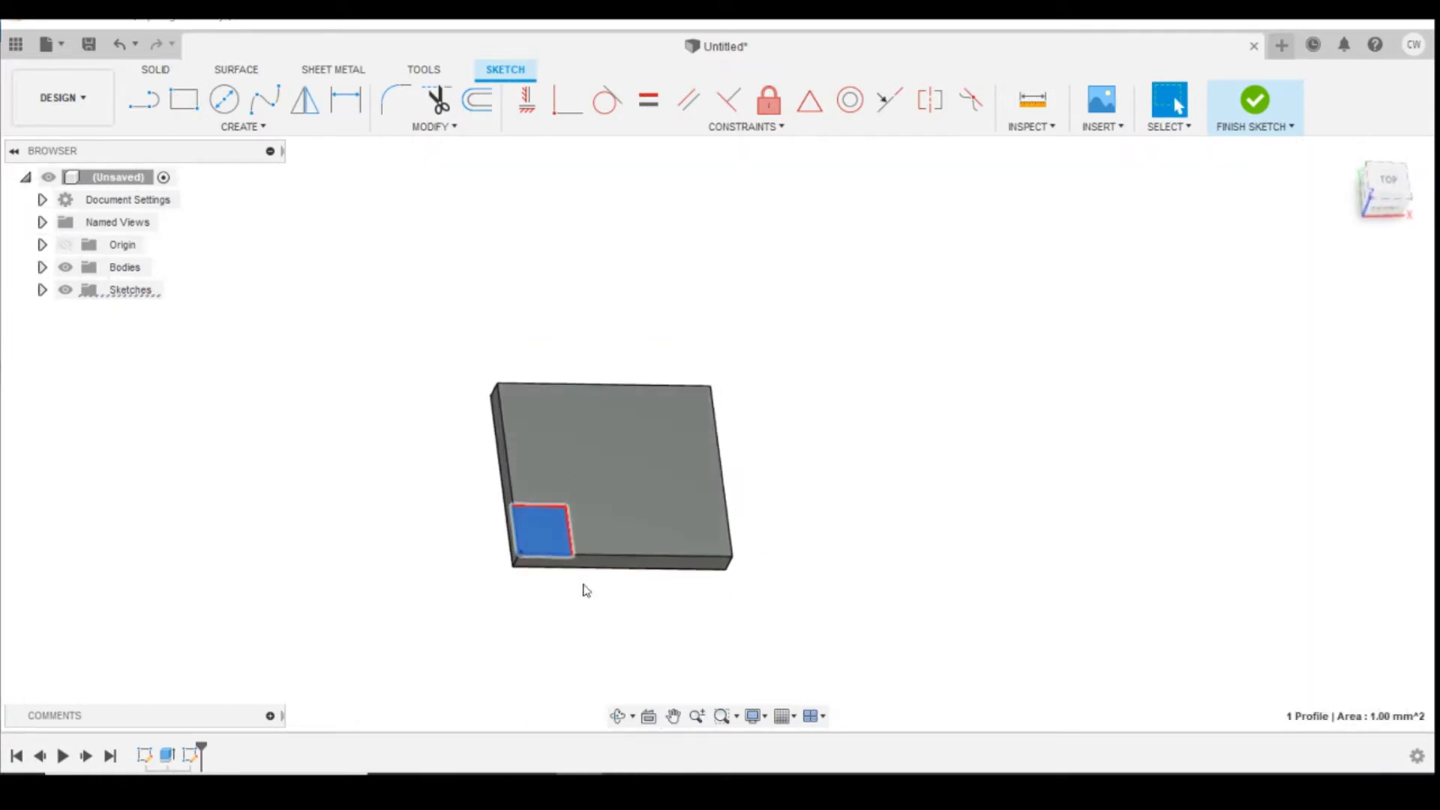
{"action": "type", "text": "-1"}
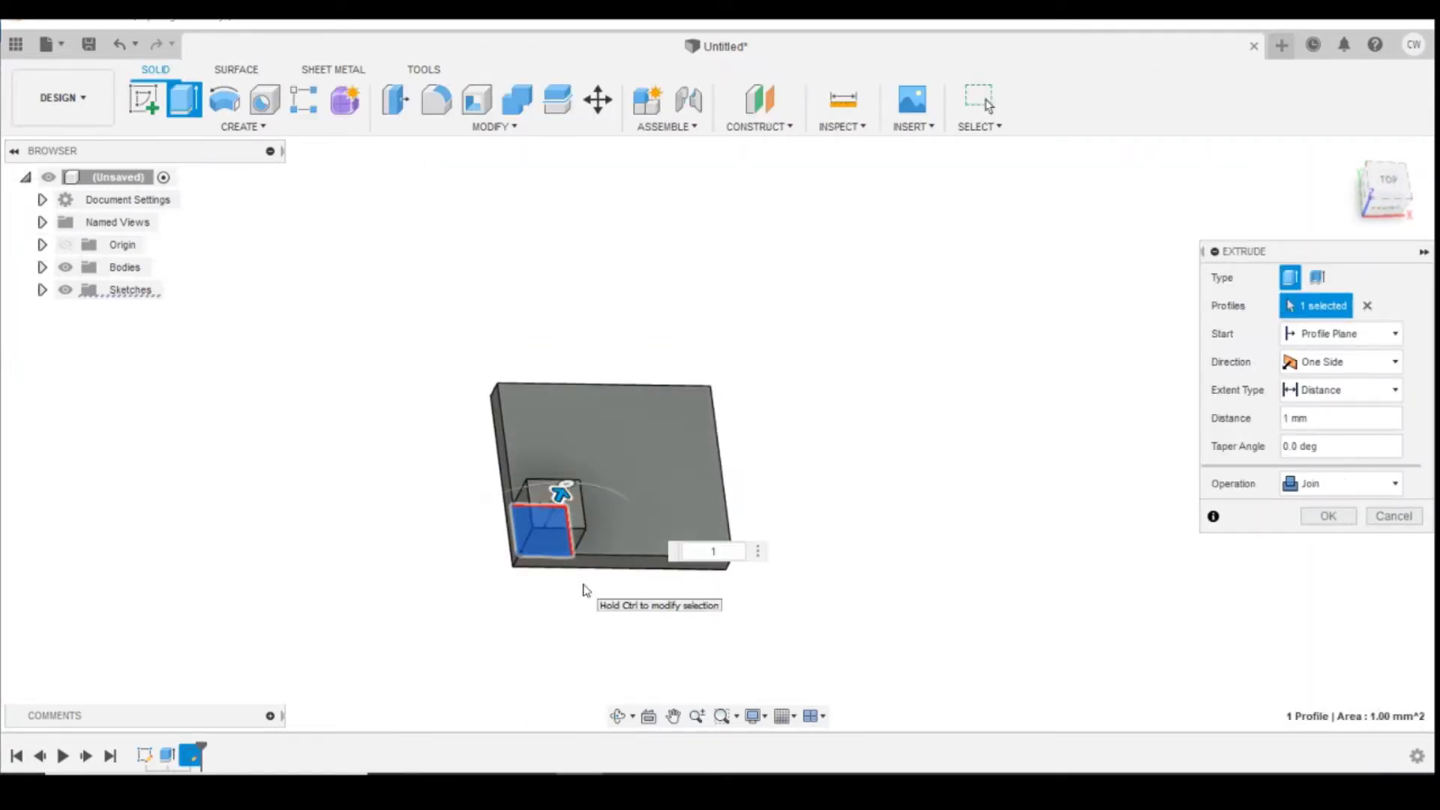
{"action": "key", "text": "Return"}
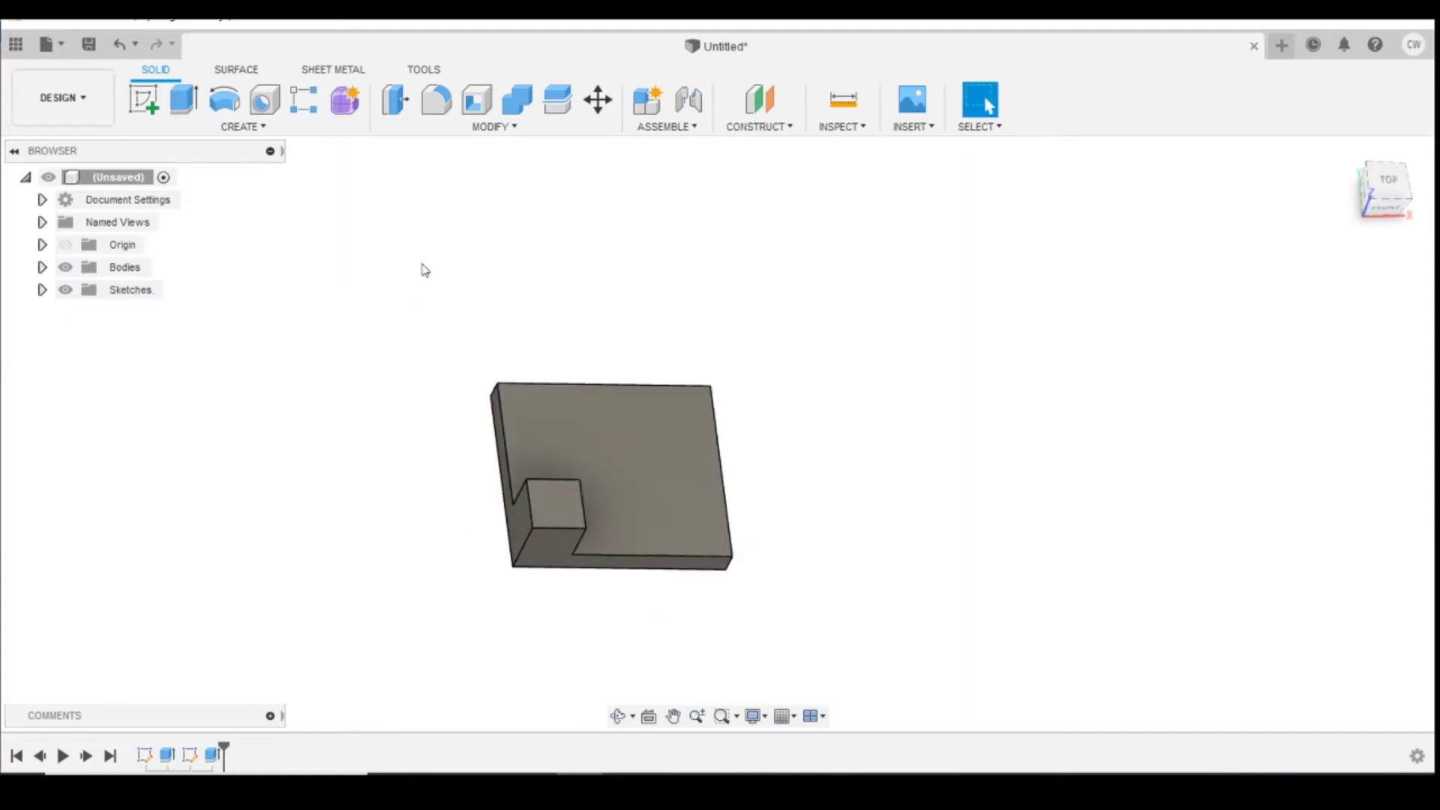
Sketch a rectangle 4 mm wide and 3.5 mm high on the corner post's top face, starting at the origin corner.
{"action": "left_click", "coordinate": [147, 106]}
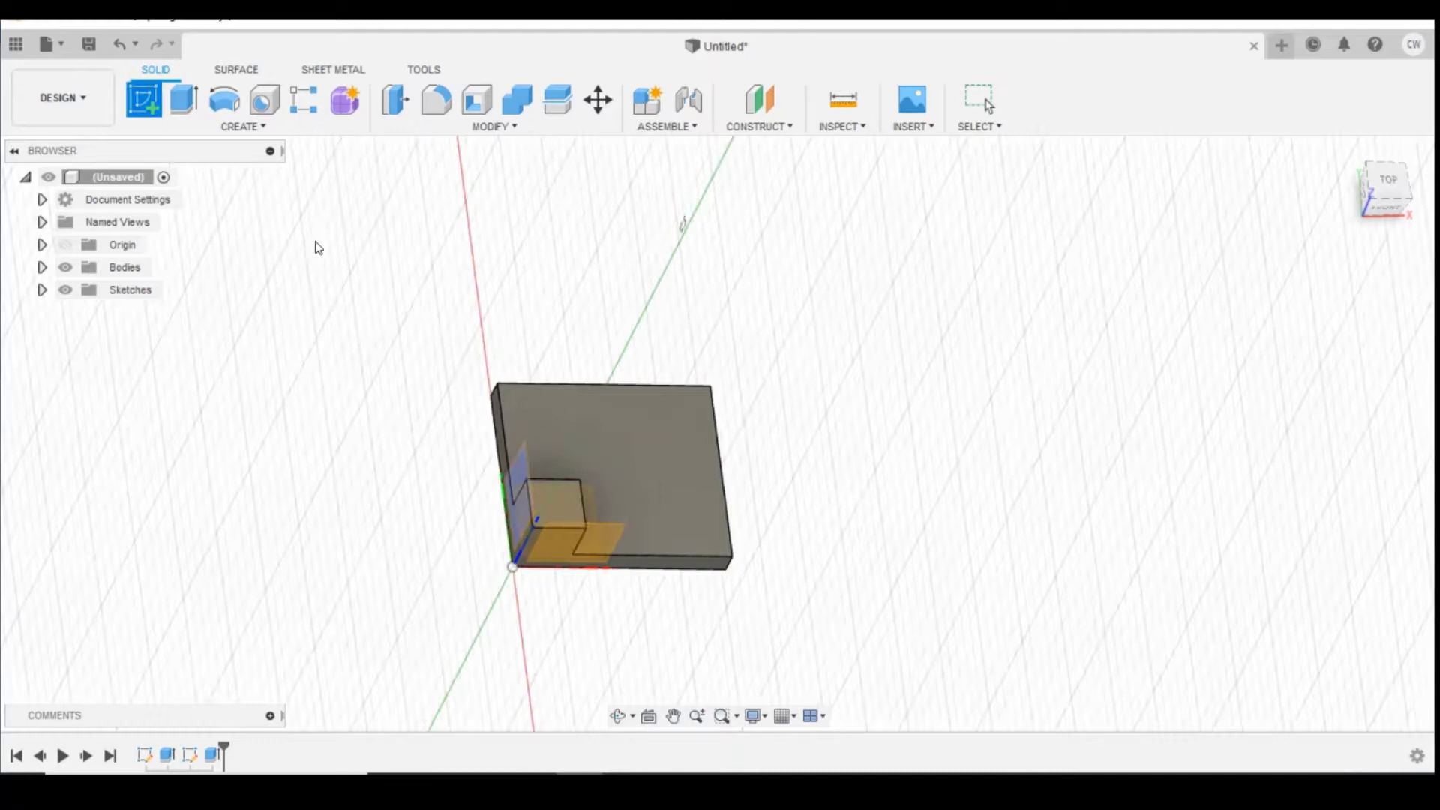
{"action": "left_click", "coordinate": [565, 487]}
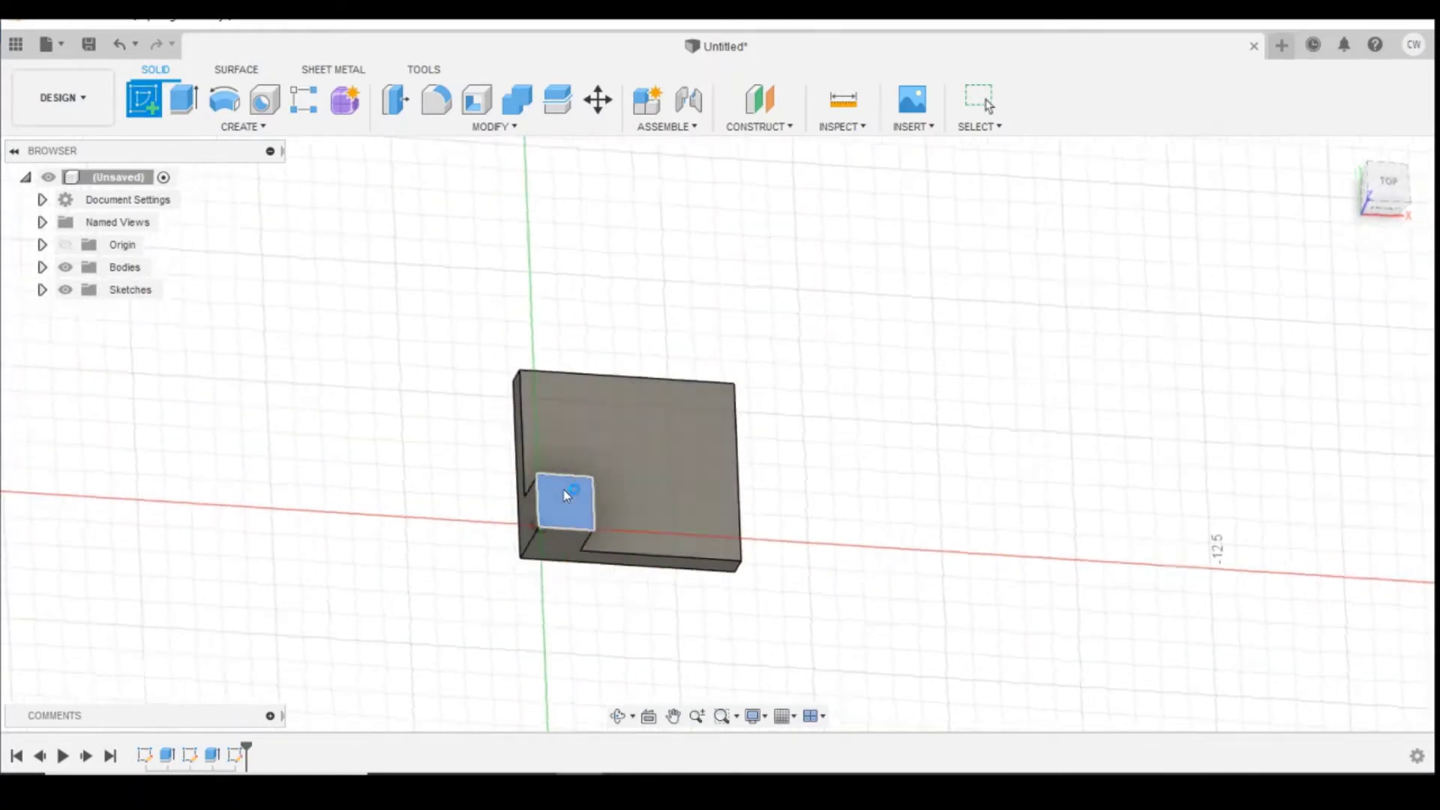
{"action": "left_click", "coordinate": [225, 129]}
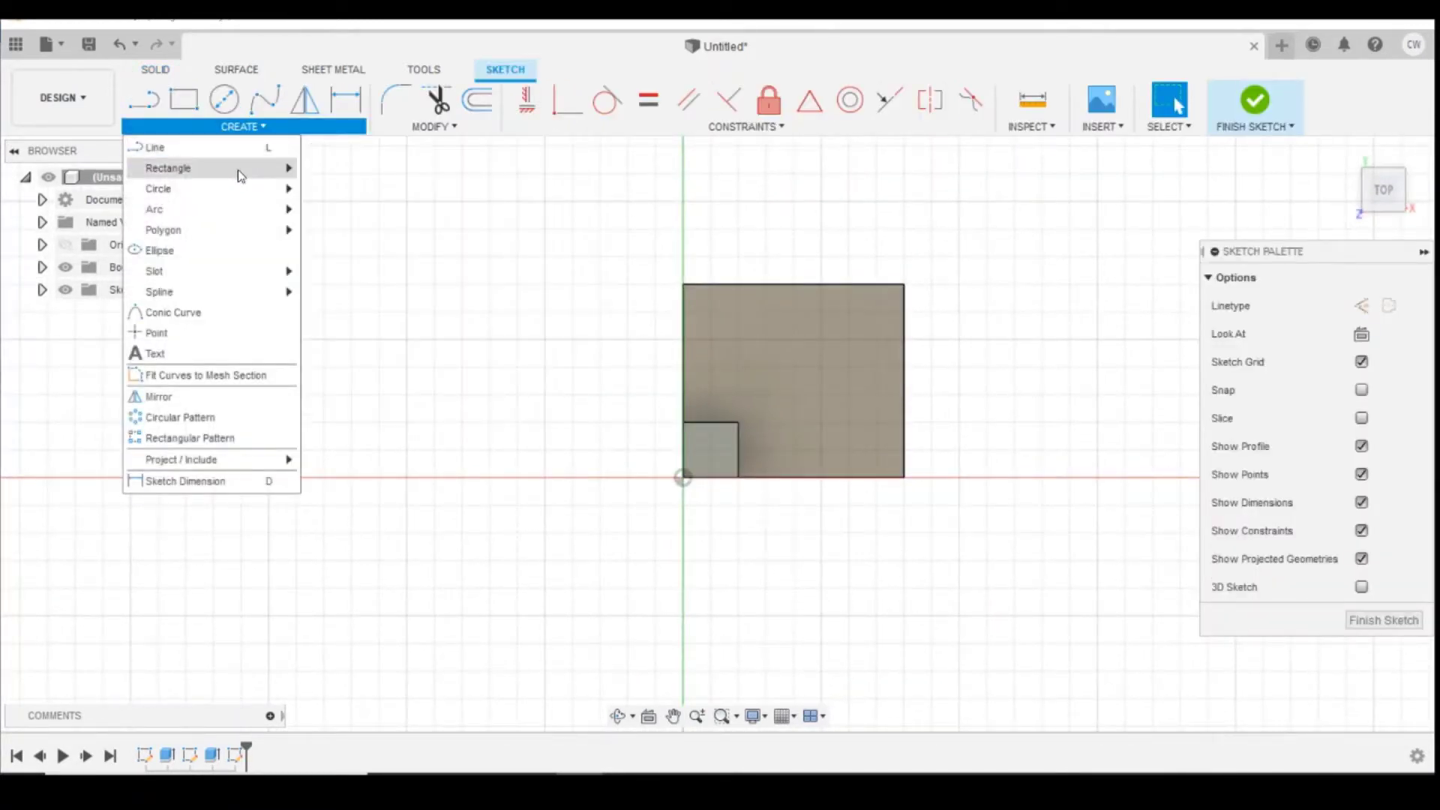
{"action": "mouse_move", "coordinate": [241, 170]}
{"action": "left_click", "coordinate": [311, 177]}
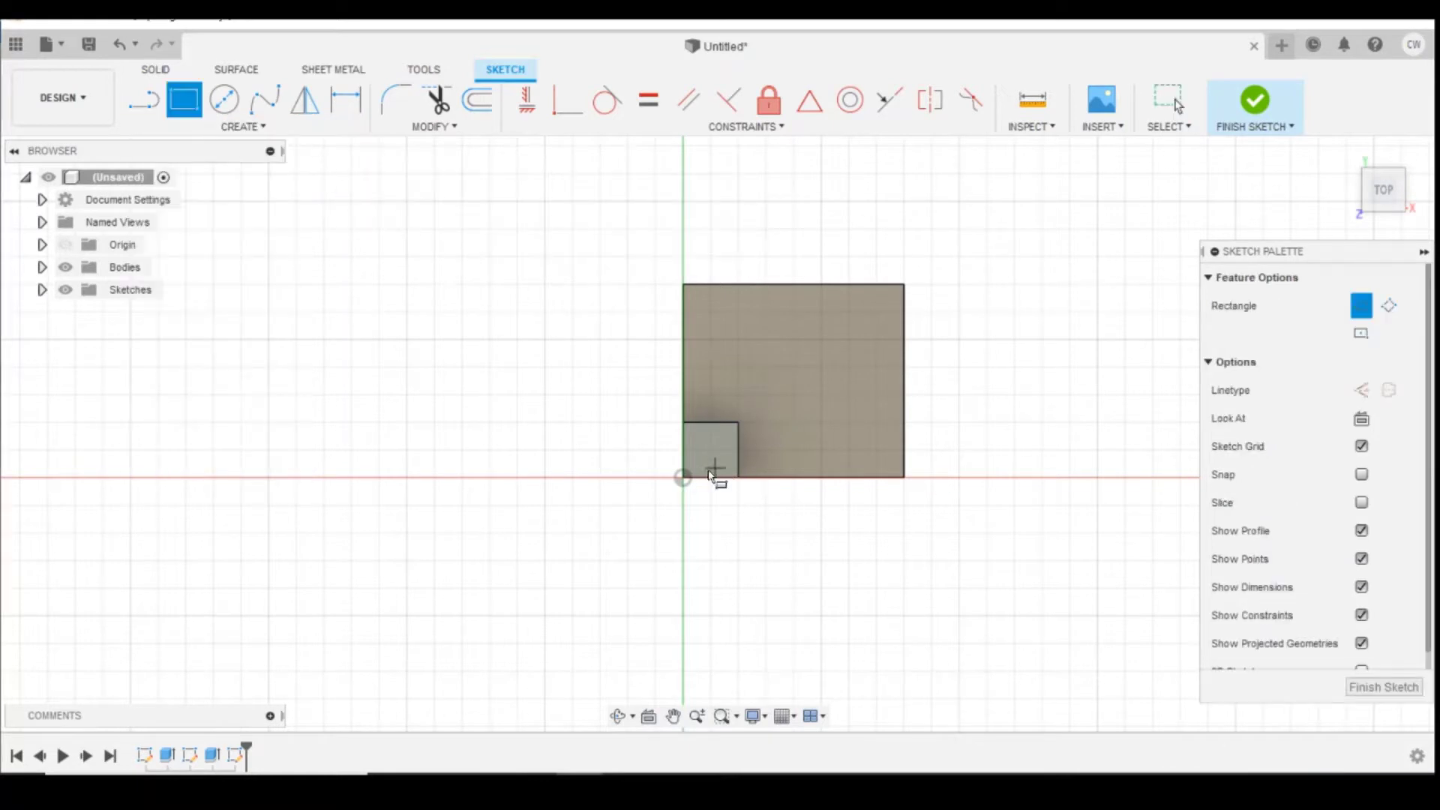
{"action": "left_click", "coordinate": [682, 478]}
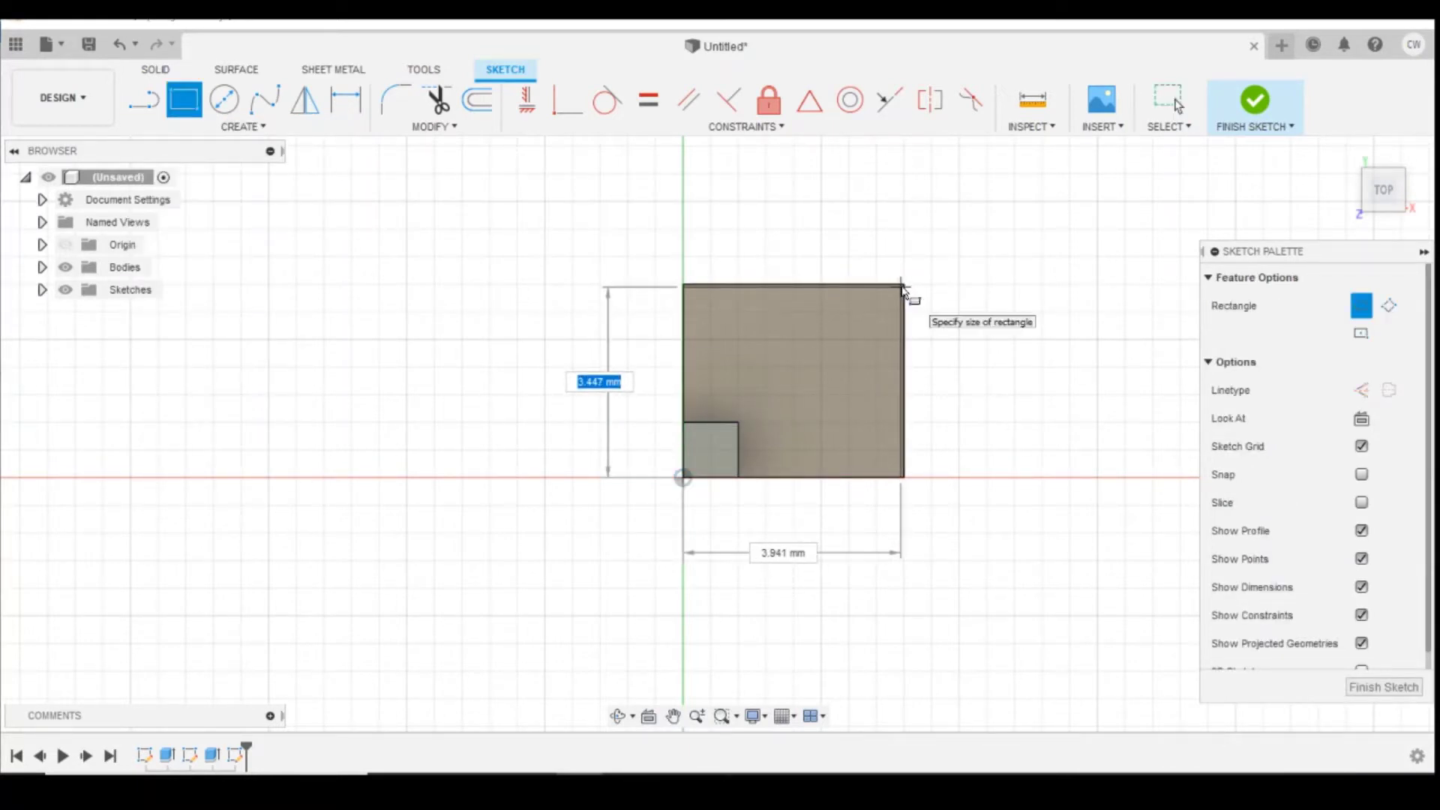
{"action": "type", "text": "3.5"}
{"action": "key", "text": "Tab"}
{"action": "type", "text": "4"}
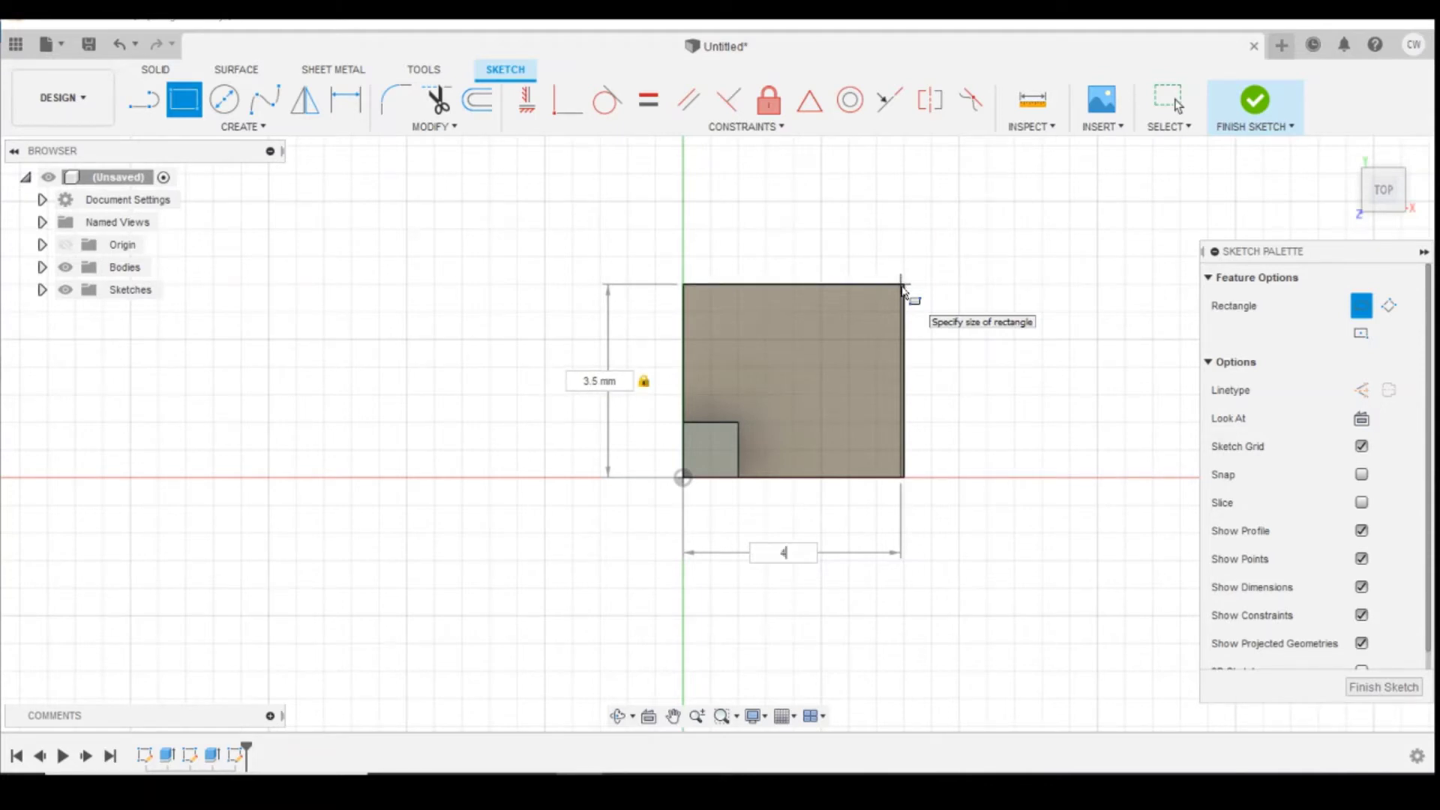
{"action": "key", "text": "Tab"}
{"action": "key", "text": "Return"}
Extrude both profiles of the new sketch, the large area and the small corner square, 0.5 mm upward.
{"action": "right_click", "coordinate": [847, 338]}
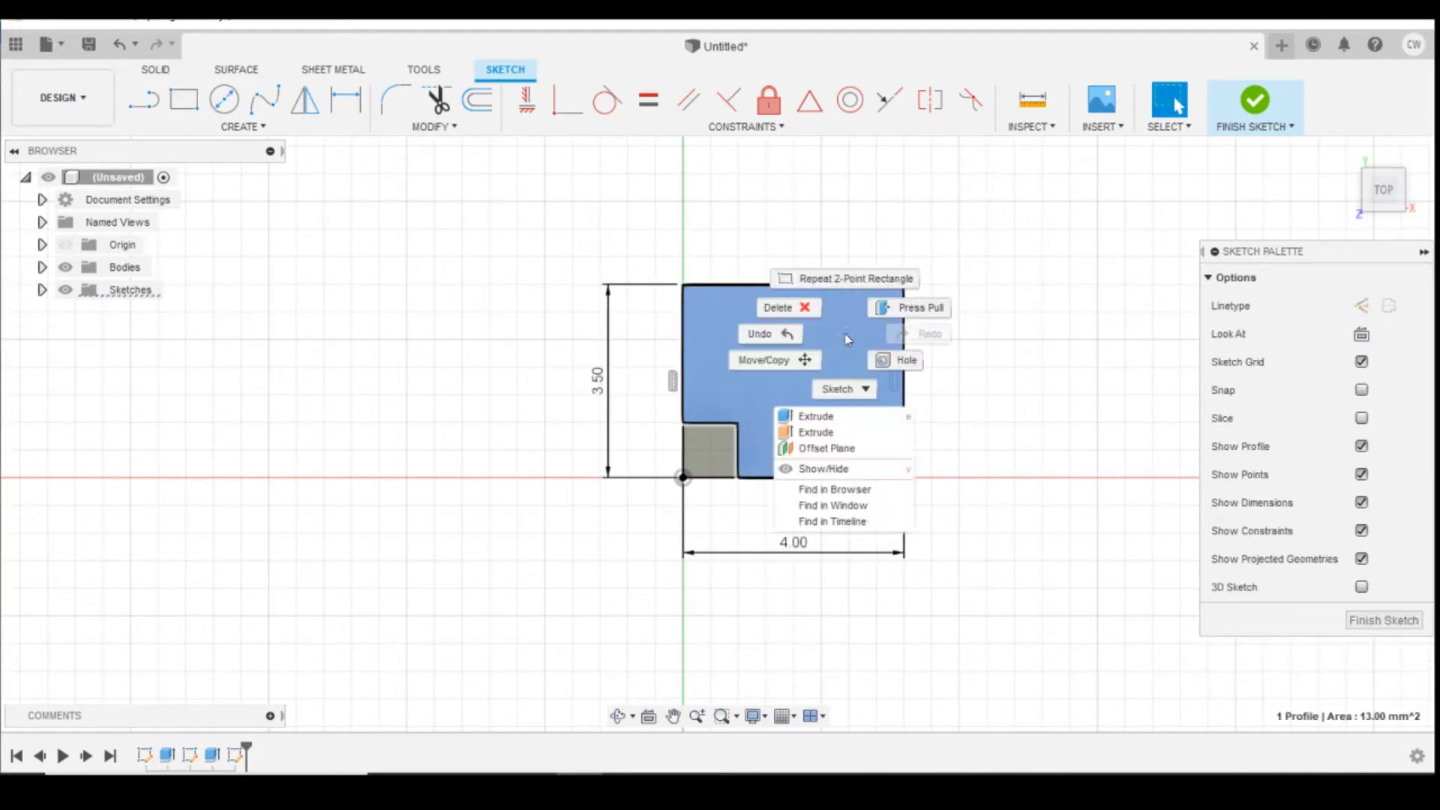
{"action": "left_click", "coordinate": [698, 454]}
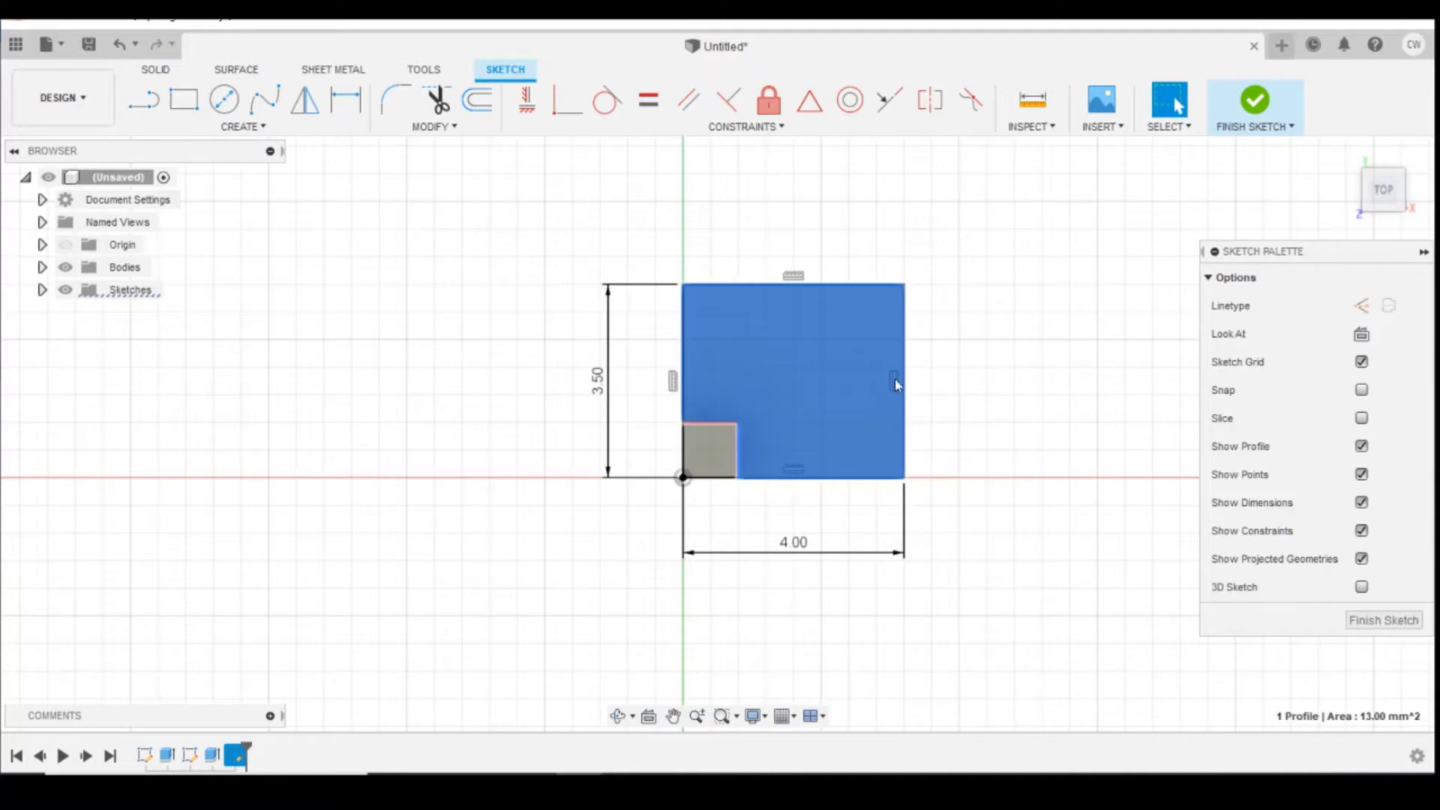
{"action": "left_click", "coordinate": [728, 446], "text": "shift"}
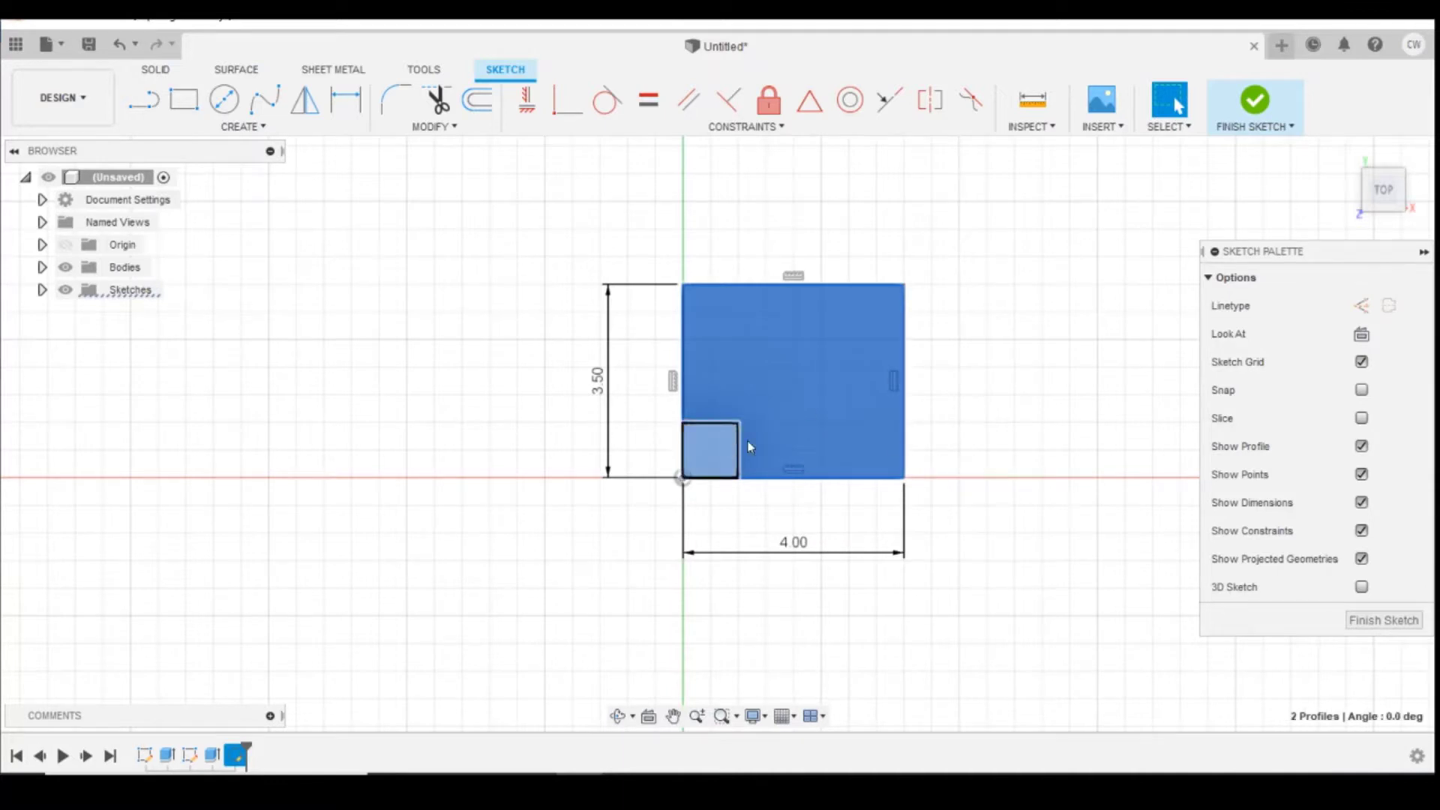
{"action": "right_click", "coordinate": [813, 415]}
{"action": "left_click", "coordinate": [801, 496]}
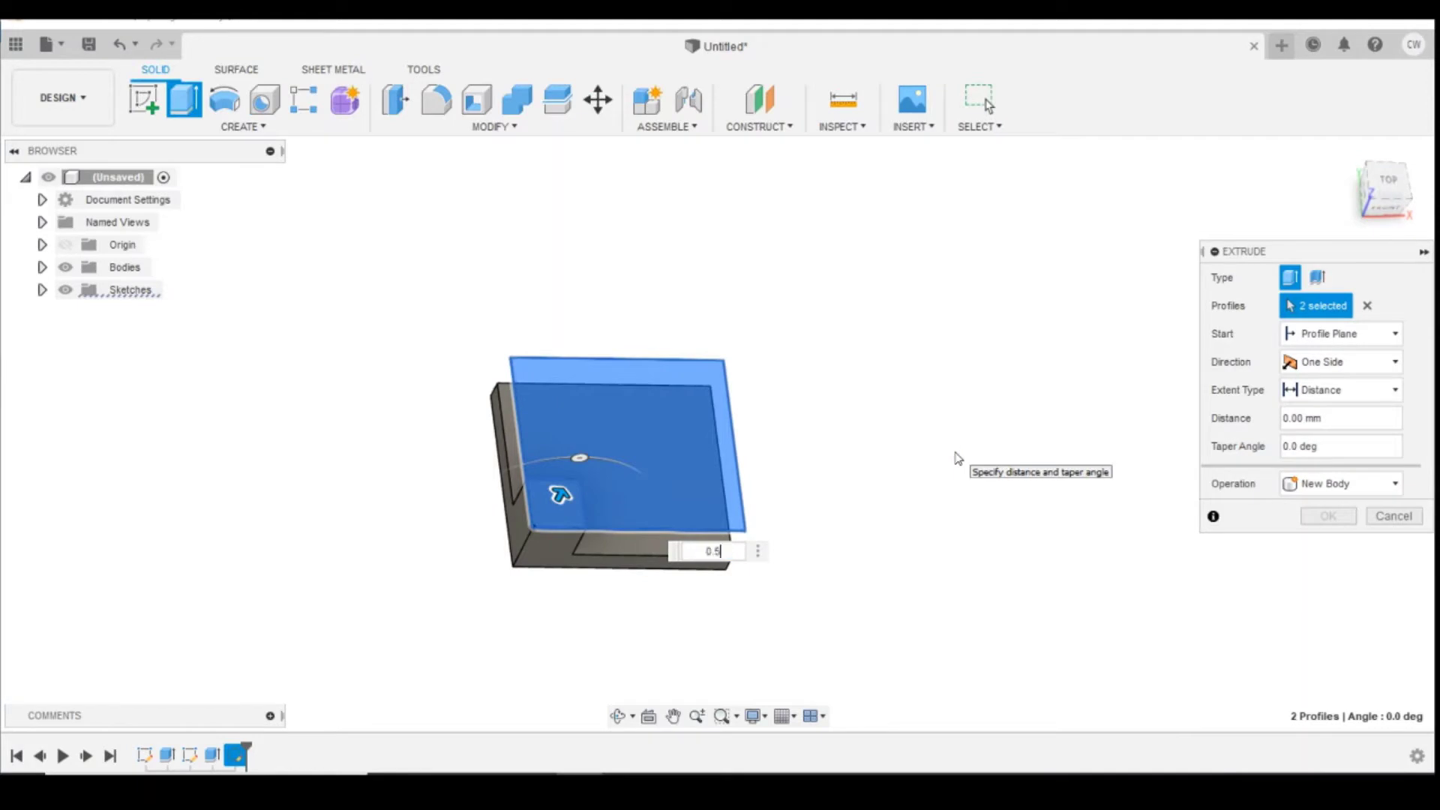
{"action": "type", "text": "0.5"}
{"action": "key", "text": "Return"}
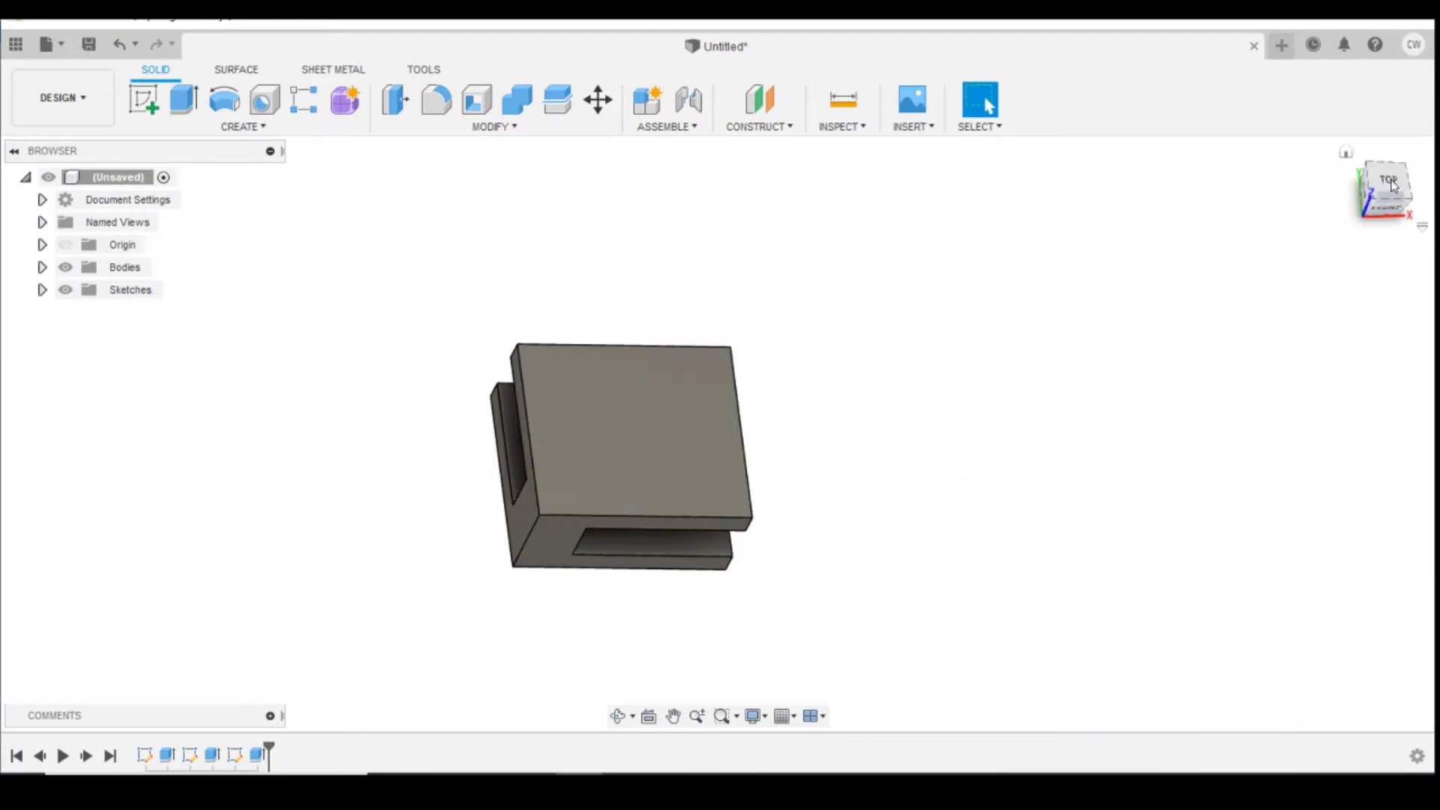
Sketch a two-point rectangle 3.5 mm wide and 3 mm high on the upper plate's top face, starting at the corner diagonally opposite the origin.
{"action": "middle_click_drag", "start_coordinate": [714, 421], "coordinate": [779, 317], "text": "shift"}
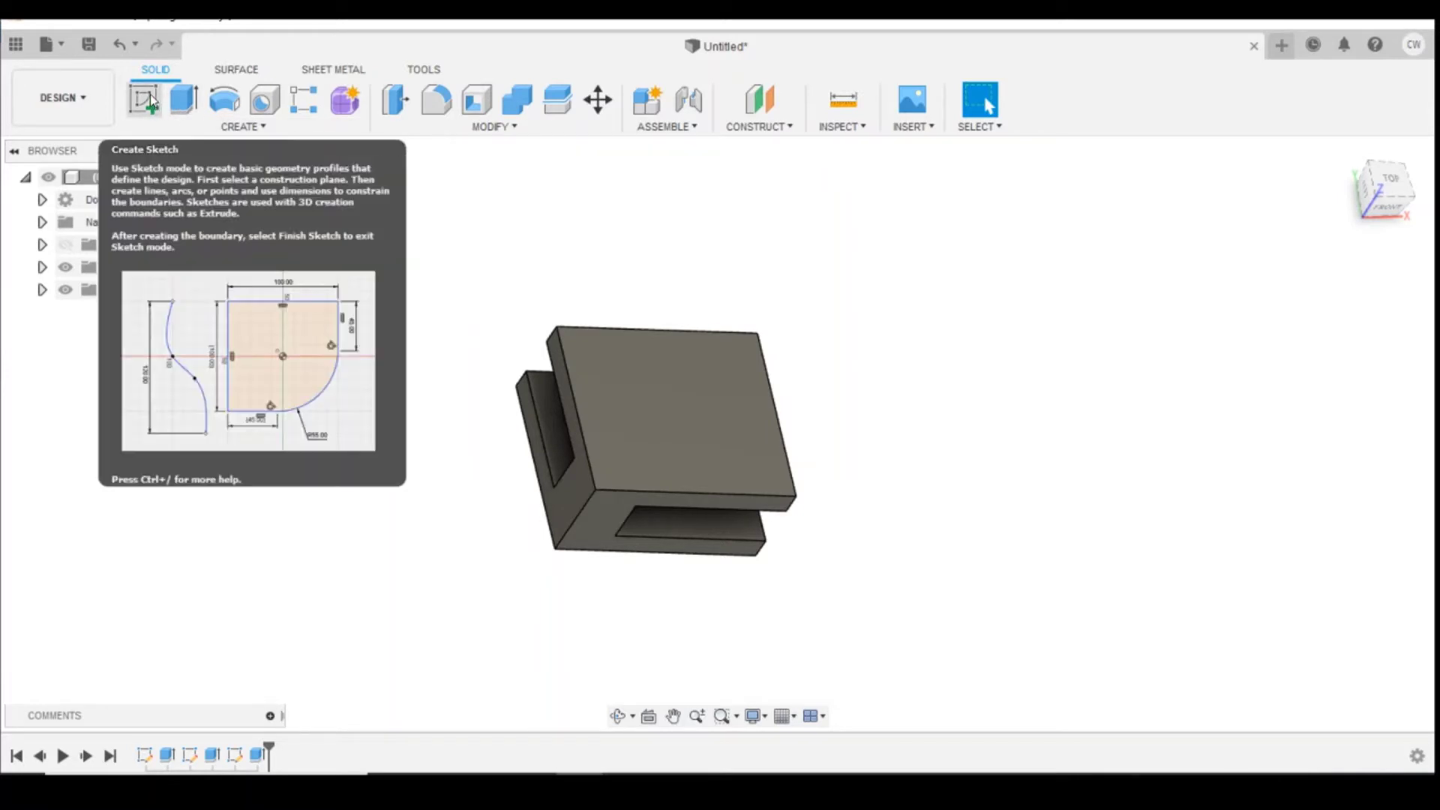
{"action": "left_click", "coordinate": [150, 95]}
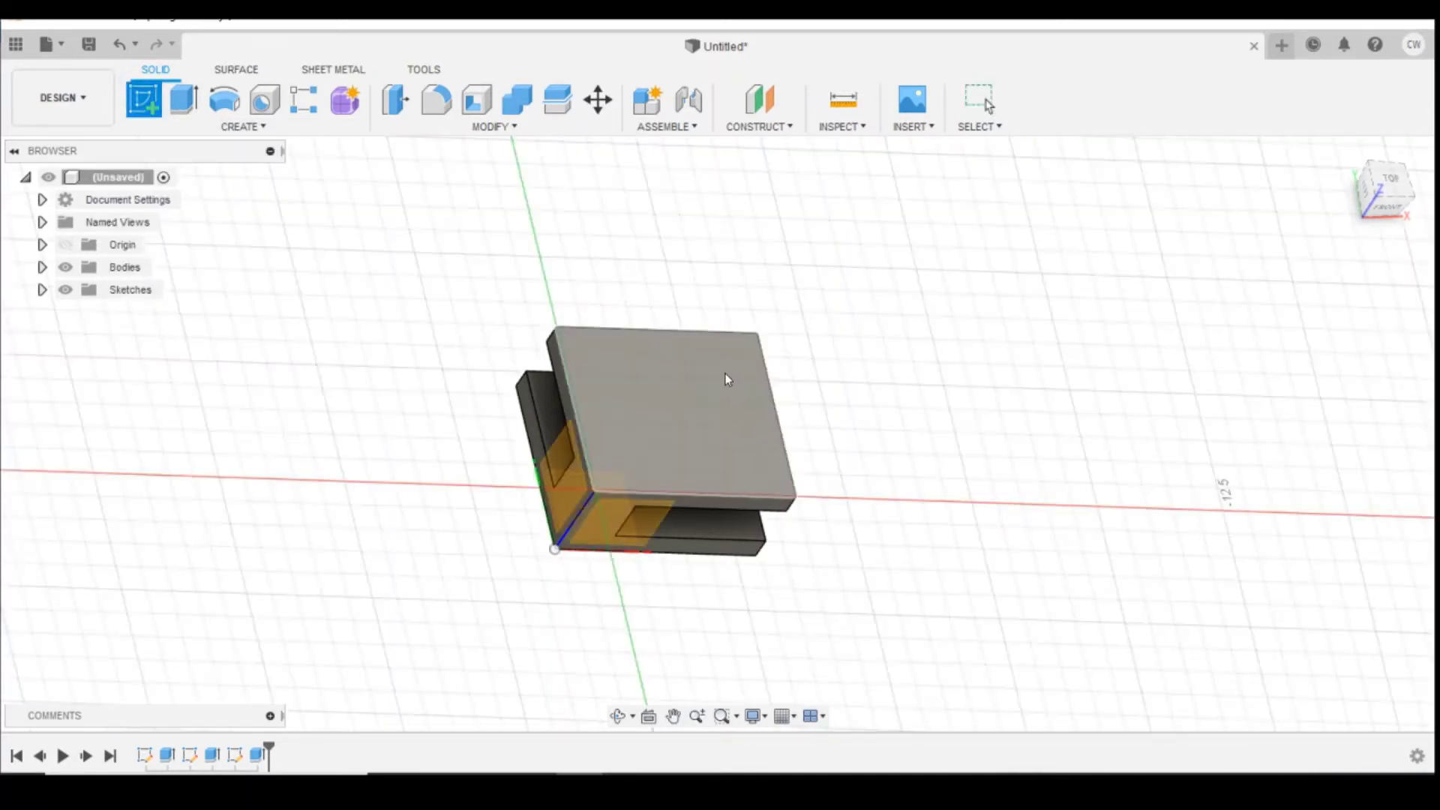
{"action": "left_click", "coordinate": [764, 411]}
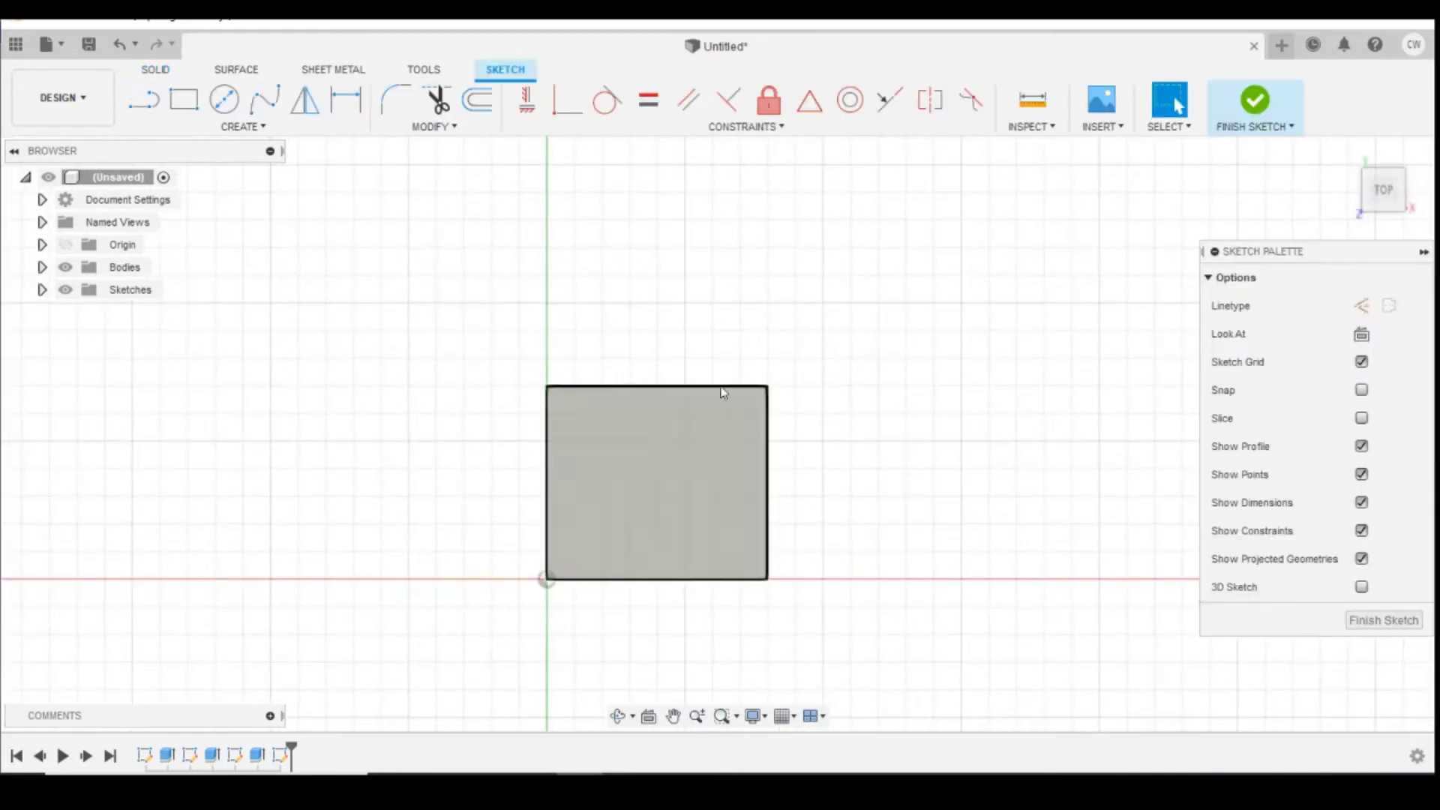
{"action": "left_click", "coordinate": [230, 127]}
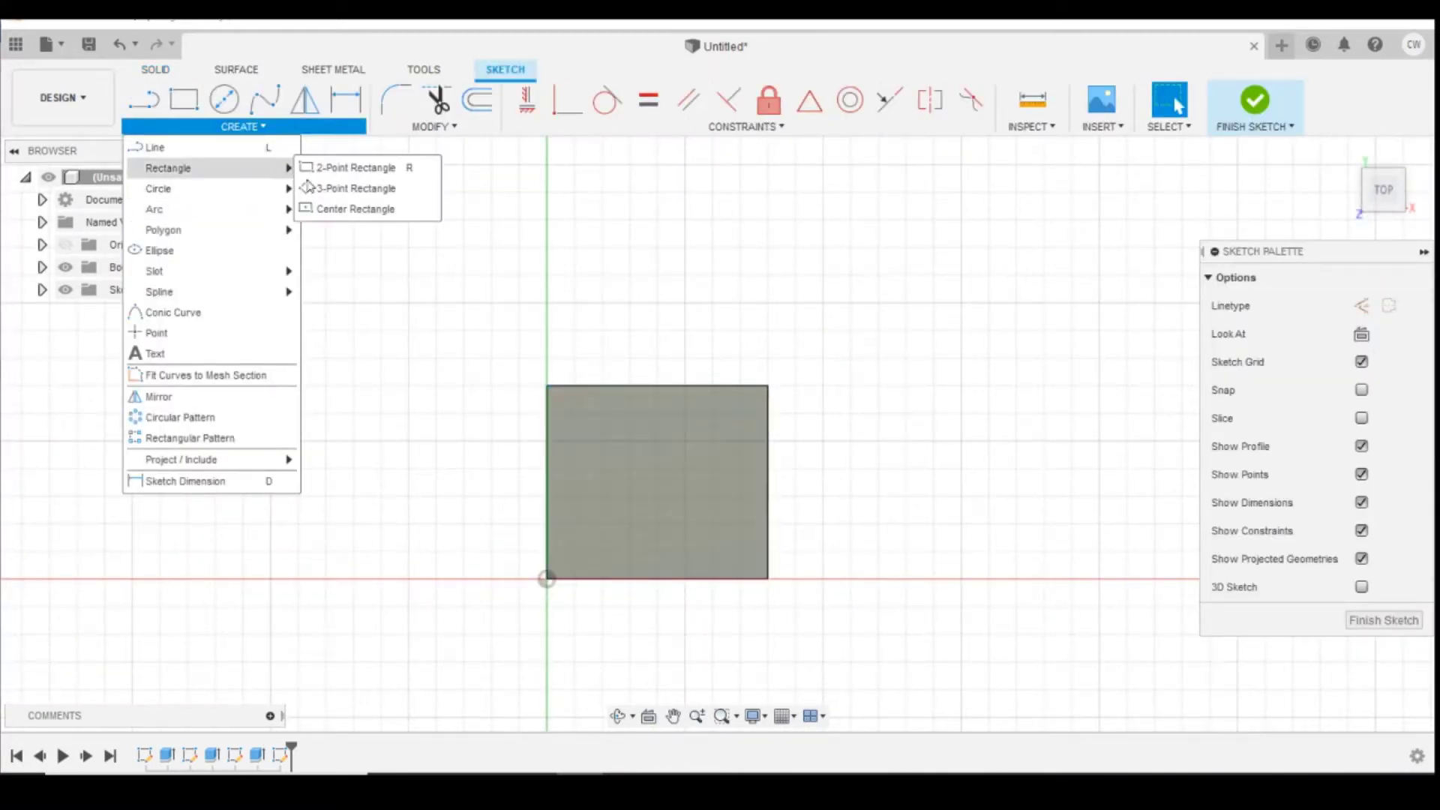
{"action": "left_click", "coordinate": [336, 168]}
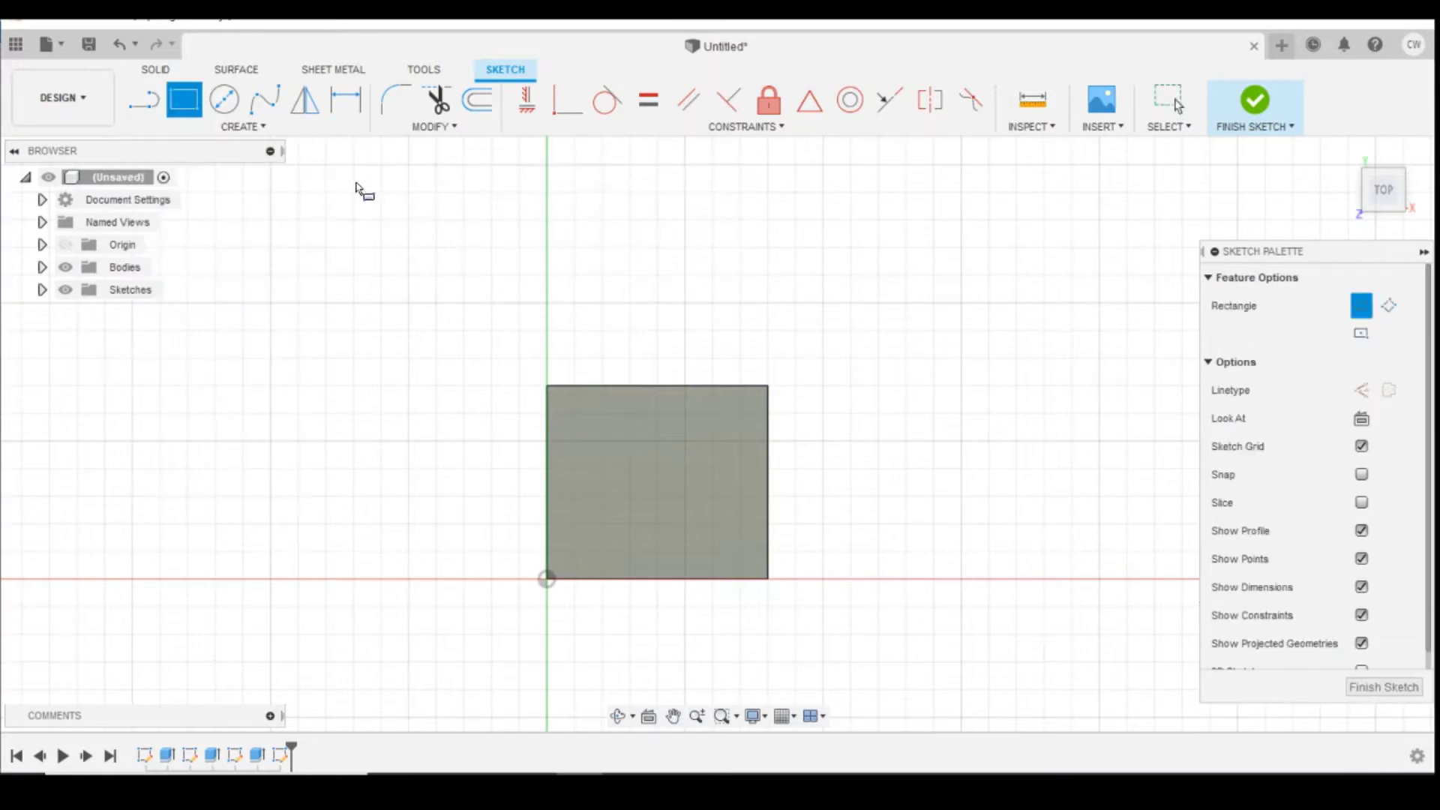
{"action": "left_click", "coordinate": [768, 389]}
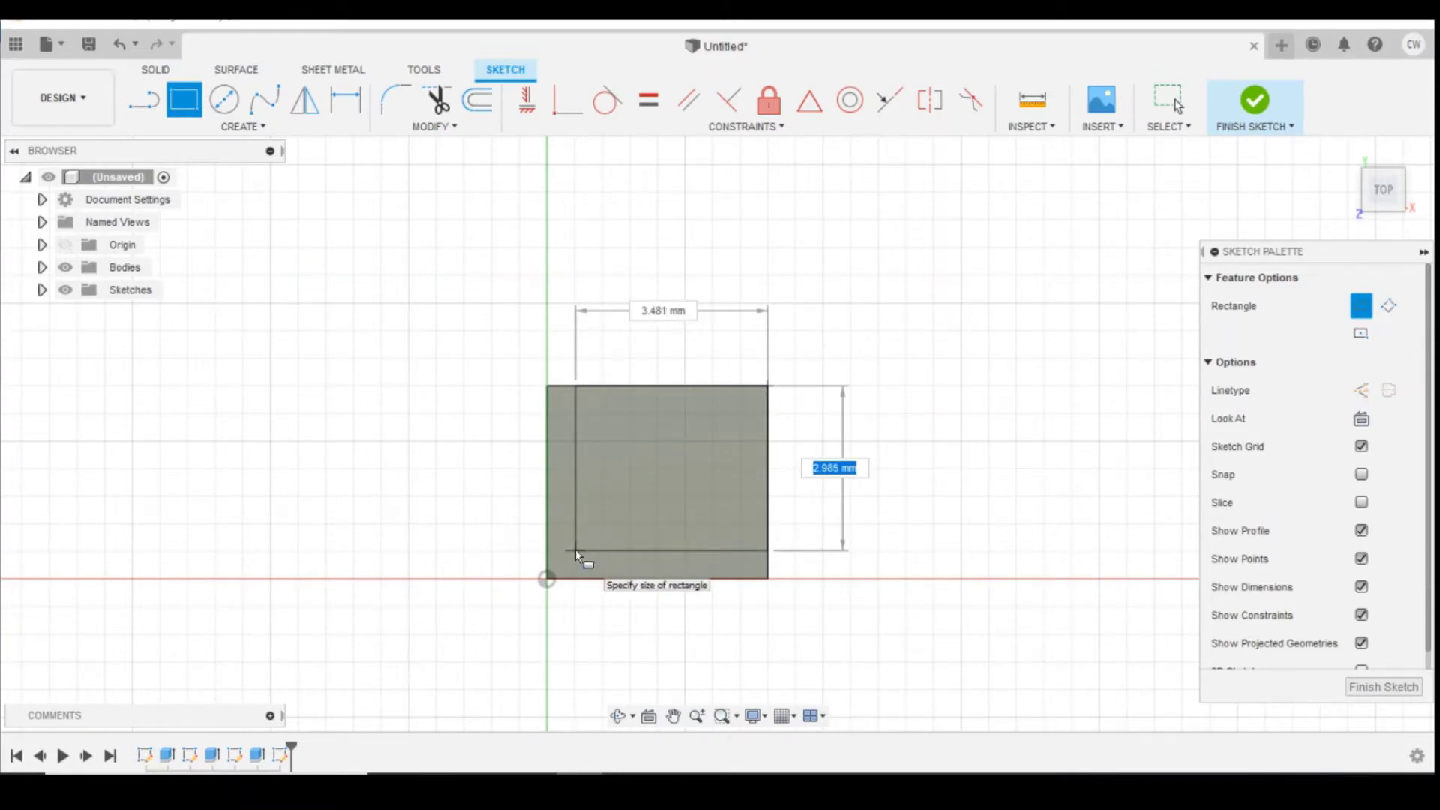
{"action": "type", "text": "3"}
{"action": "key", "text": "Tab"}
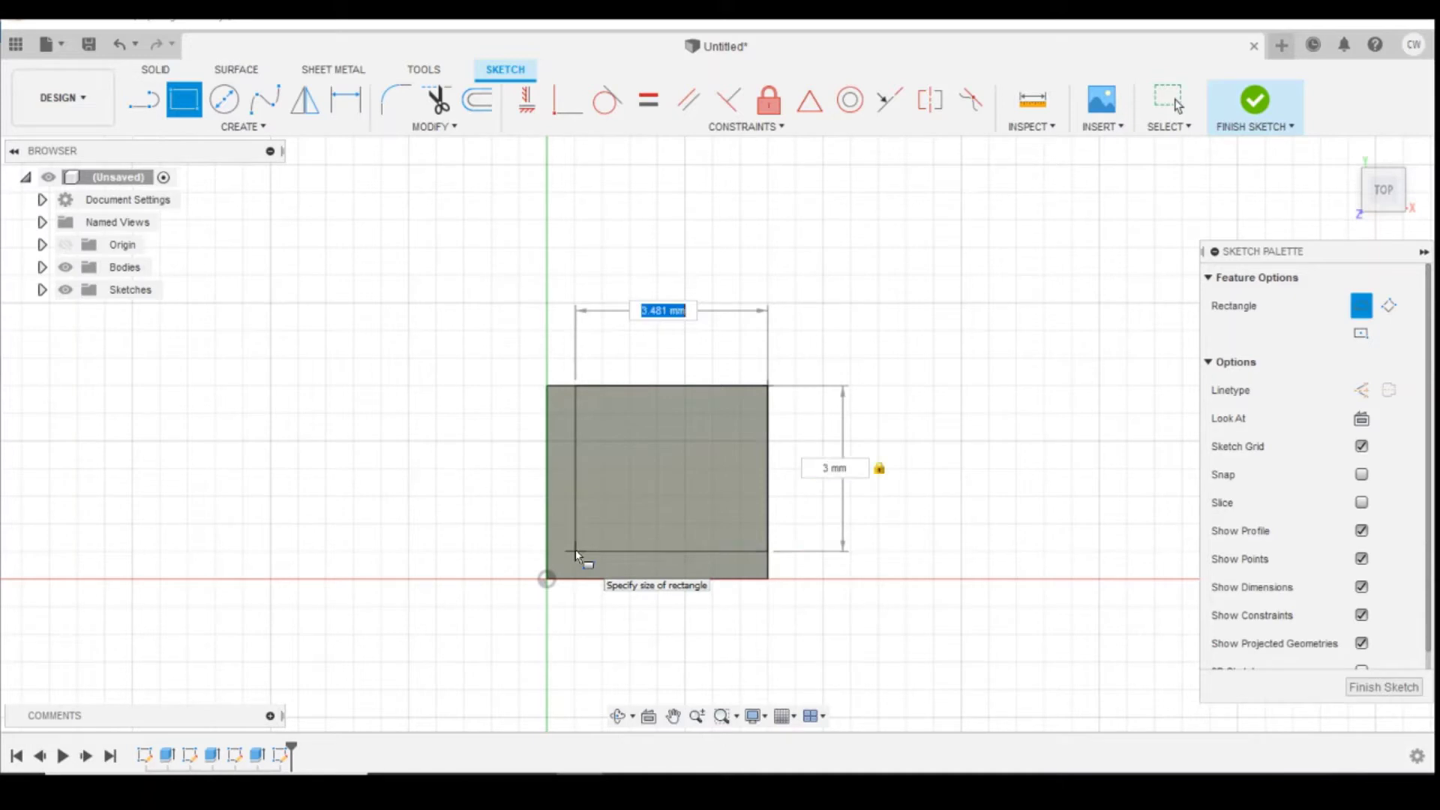
{"action": "type", "text": "3.5"}
{"action": "key", "text": "Tab"}
{"action": "key", "text": "Return"}
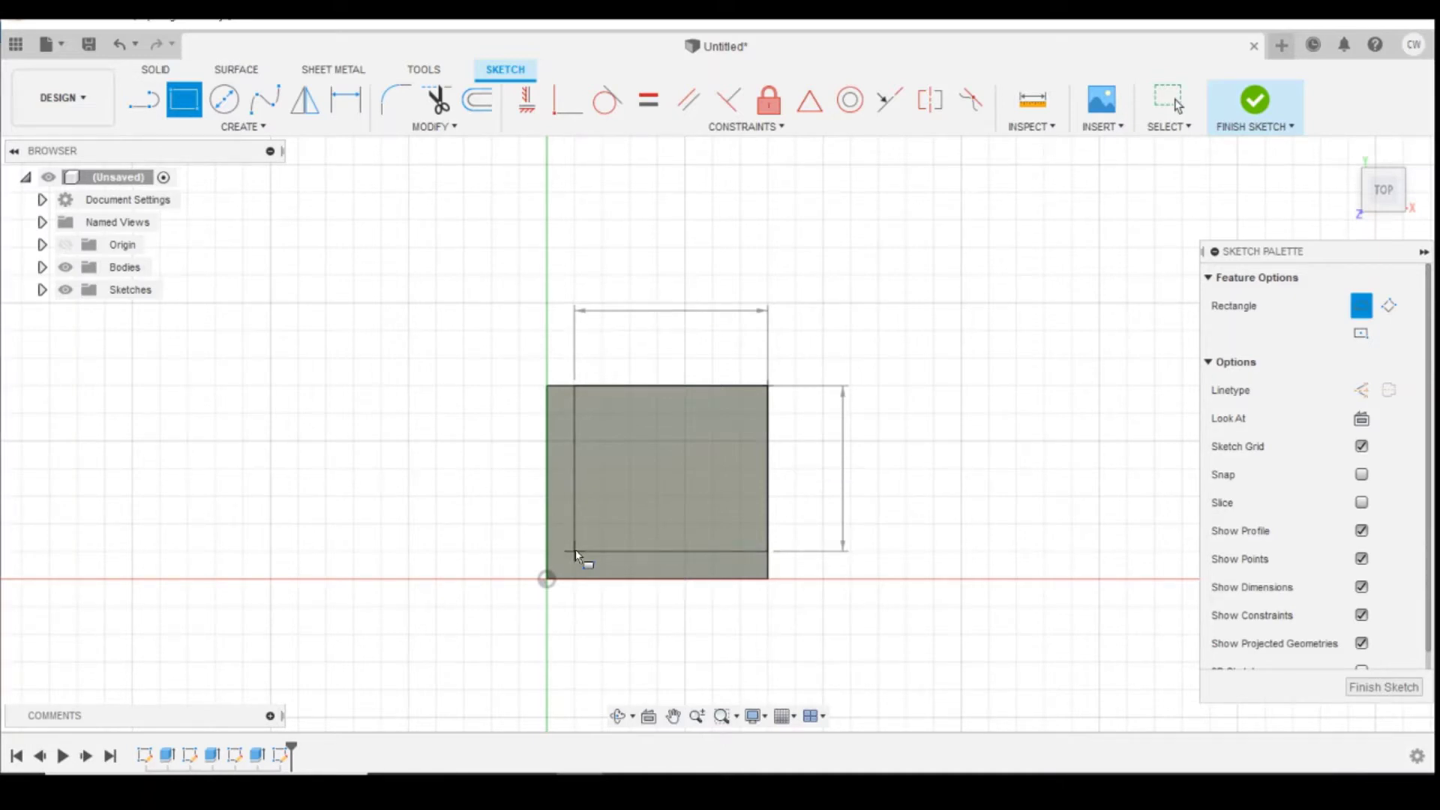
{"action": "key", "text": "Escape"}
Extrude the 3.5 mm by 3 mm rectangle profile 6 mm upward as a new body.
{"action": "left_click", "coordinate": [645, 443]}
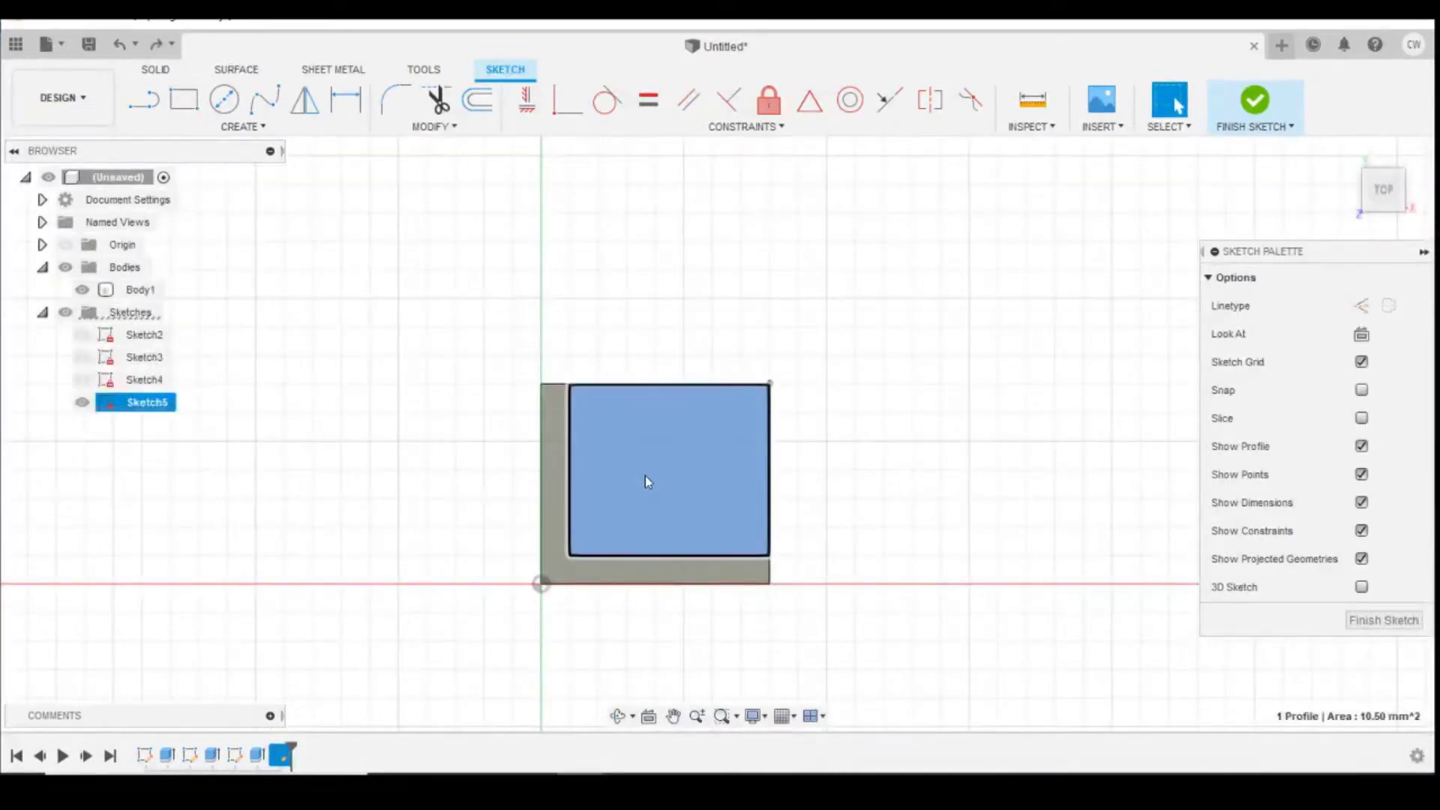
{"action": "right_click", "coordinate": [705, 460]}
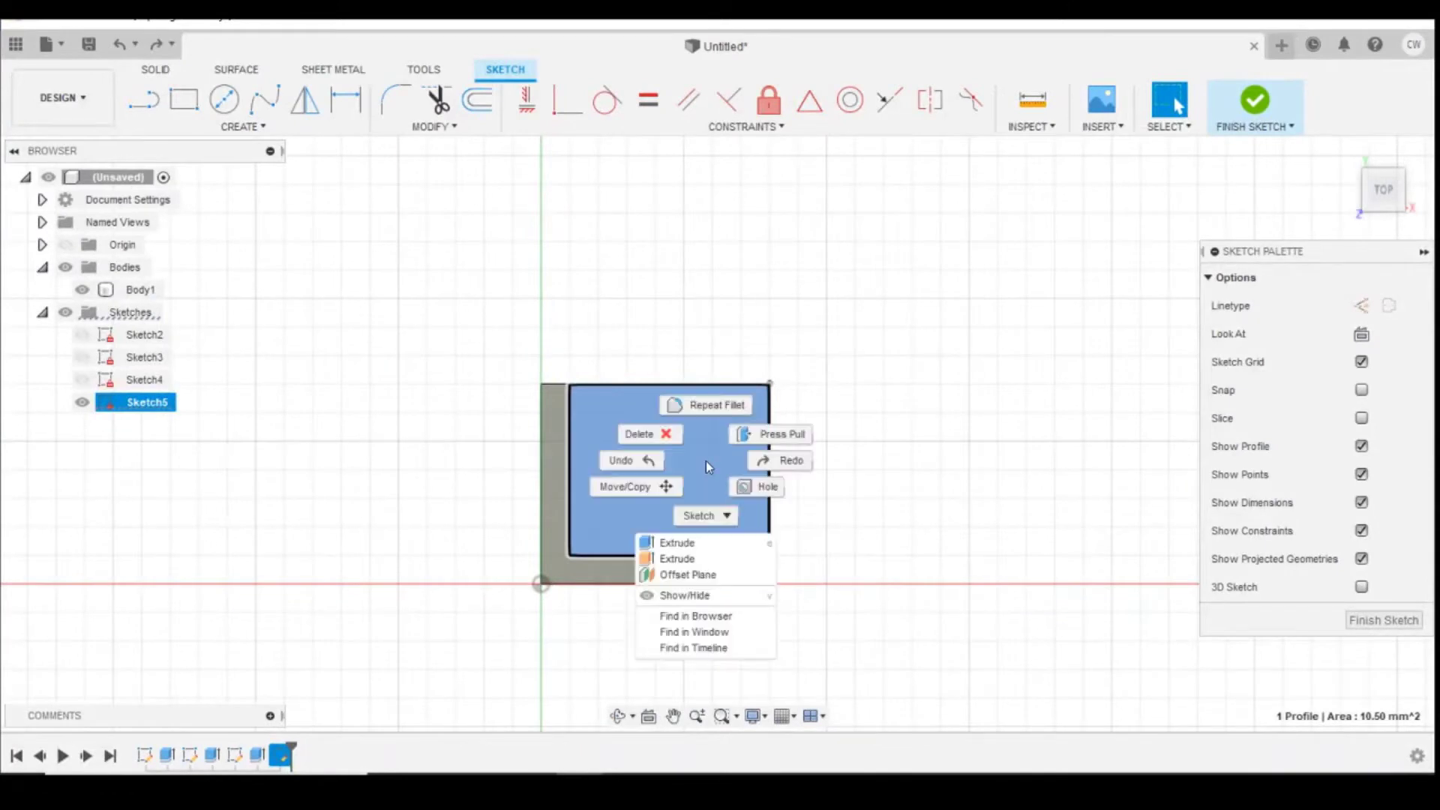
{"action": "left_click", "coordinate": [682, 547]}
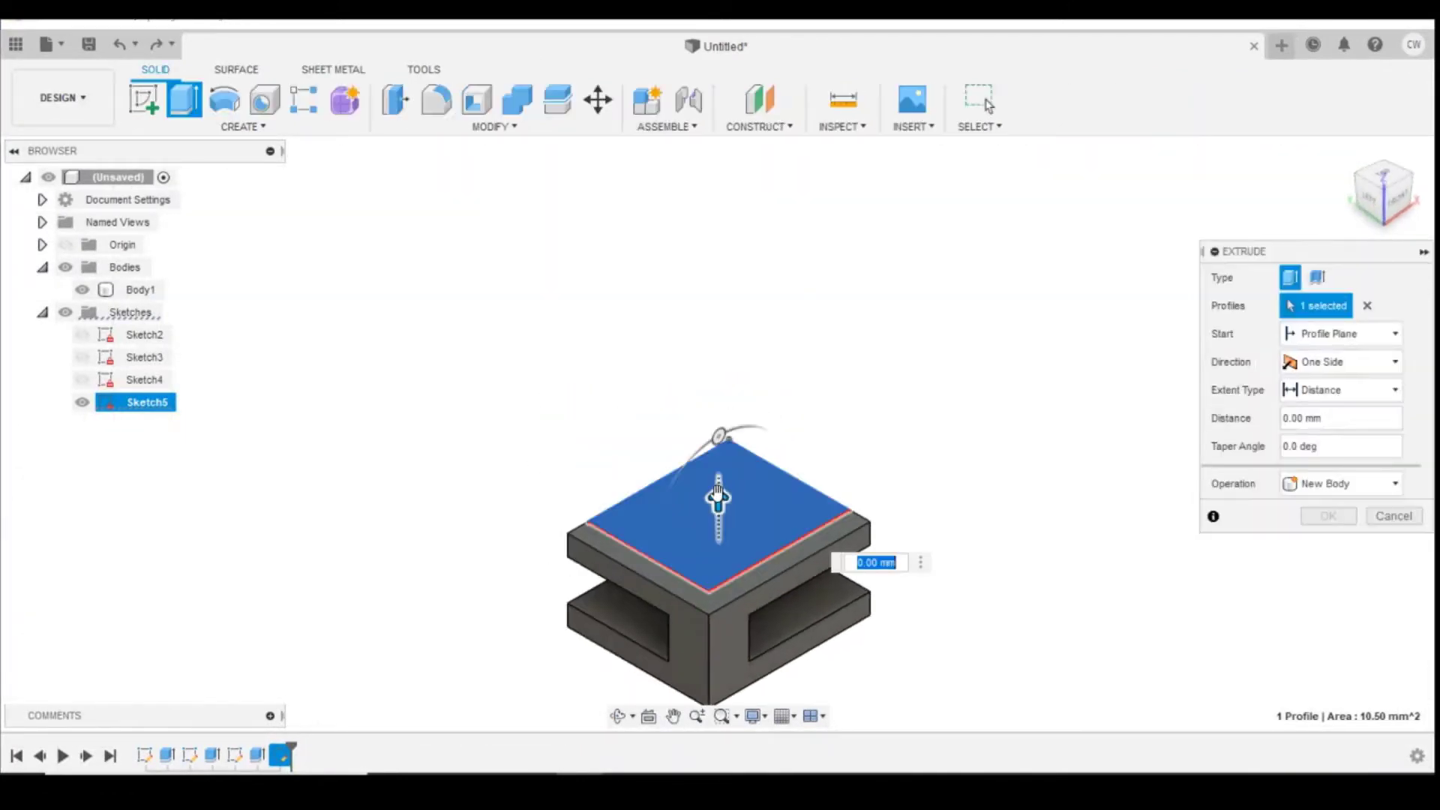
{"action": "left_click_drag", "start_coordinate": [717, 496], "coordinate": [700, 216]}
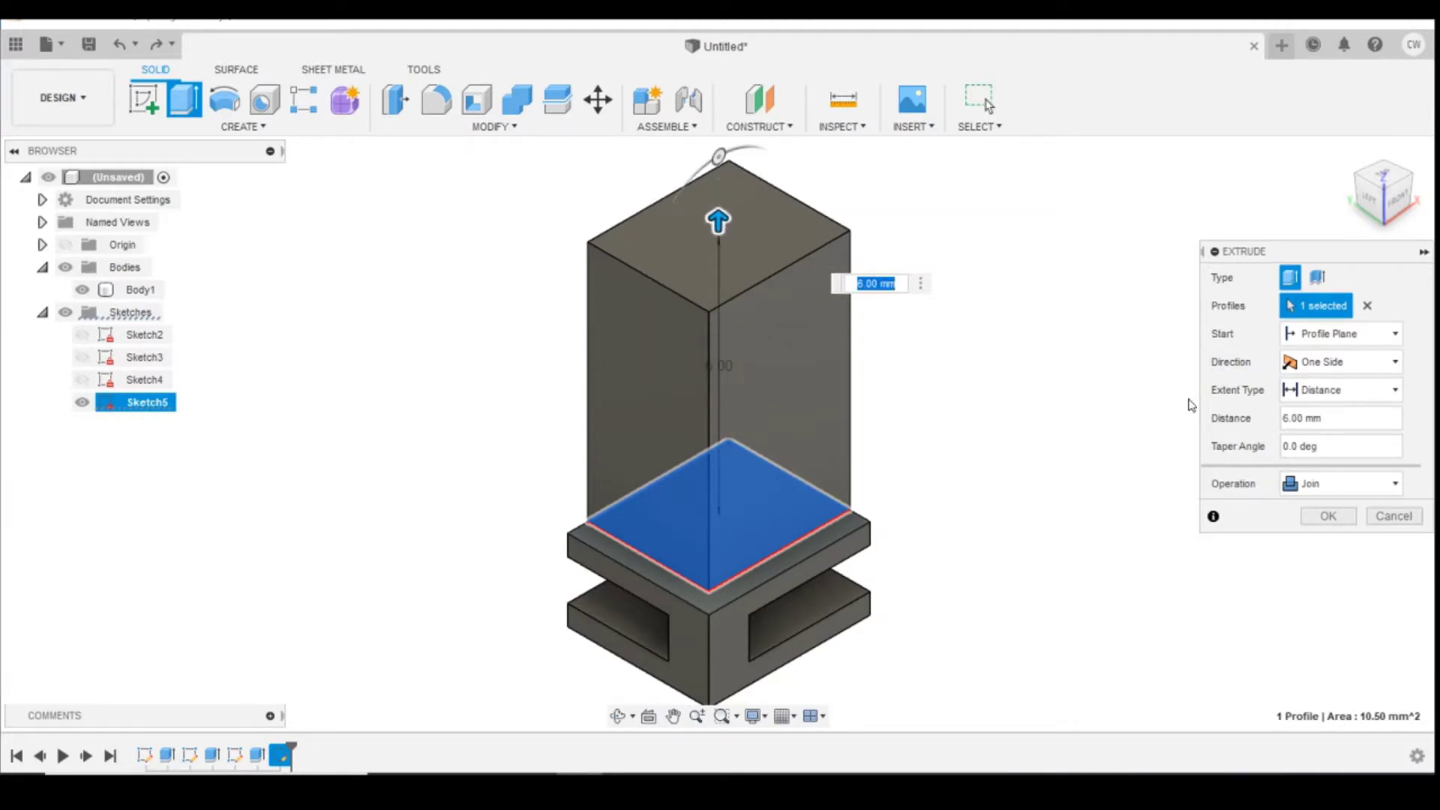
{"action": "left_click", "coordinate": [1306, 487]}
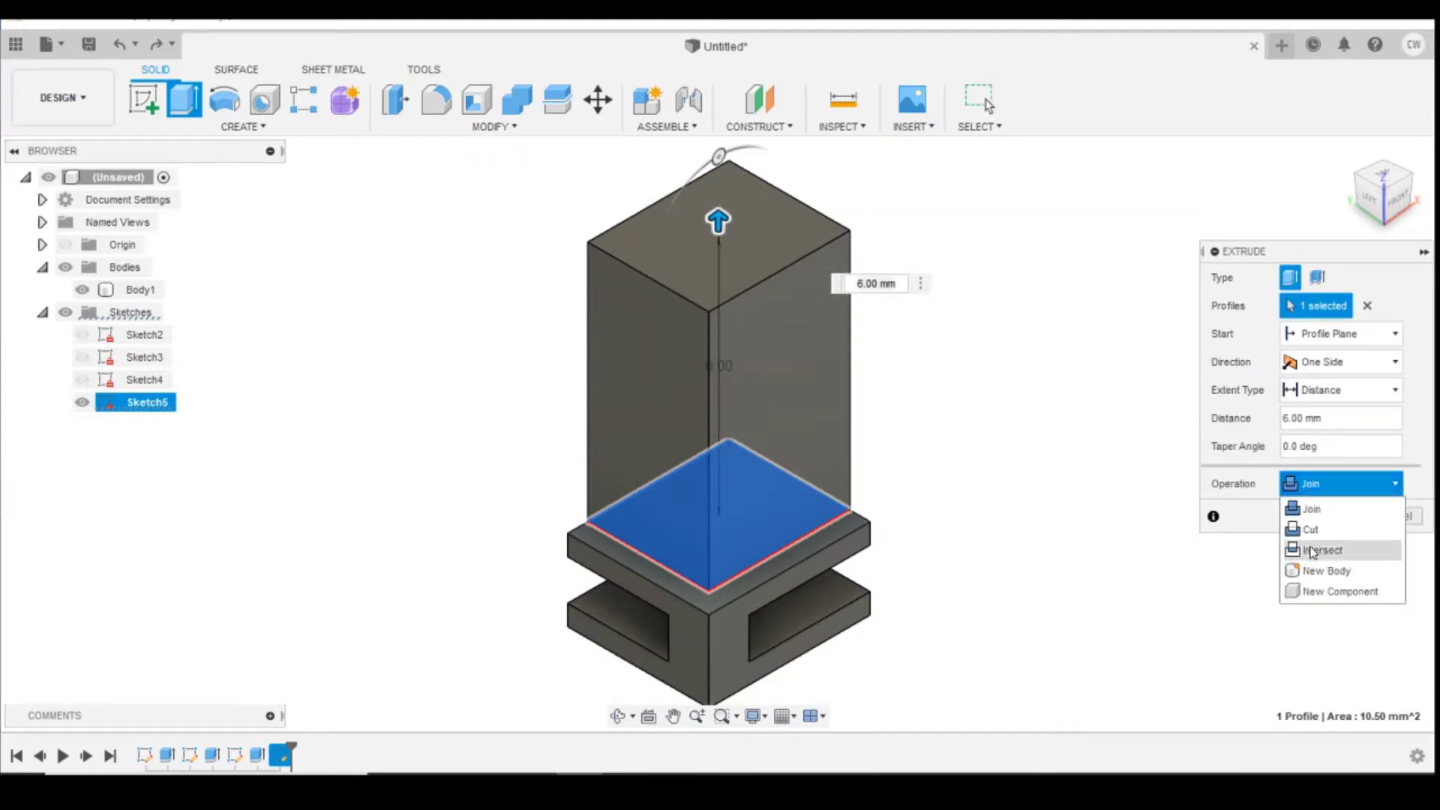
{"action": "left_click", "coordinate": [1320, 573]}
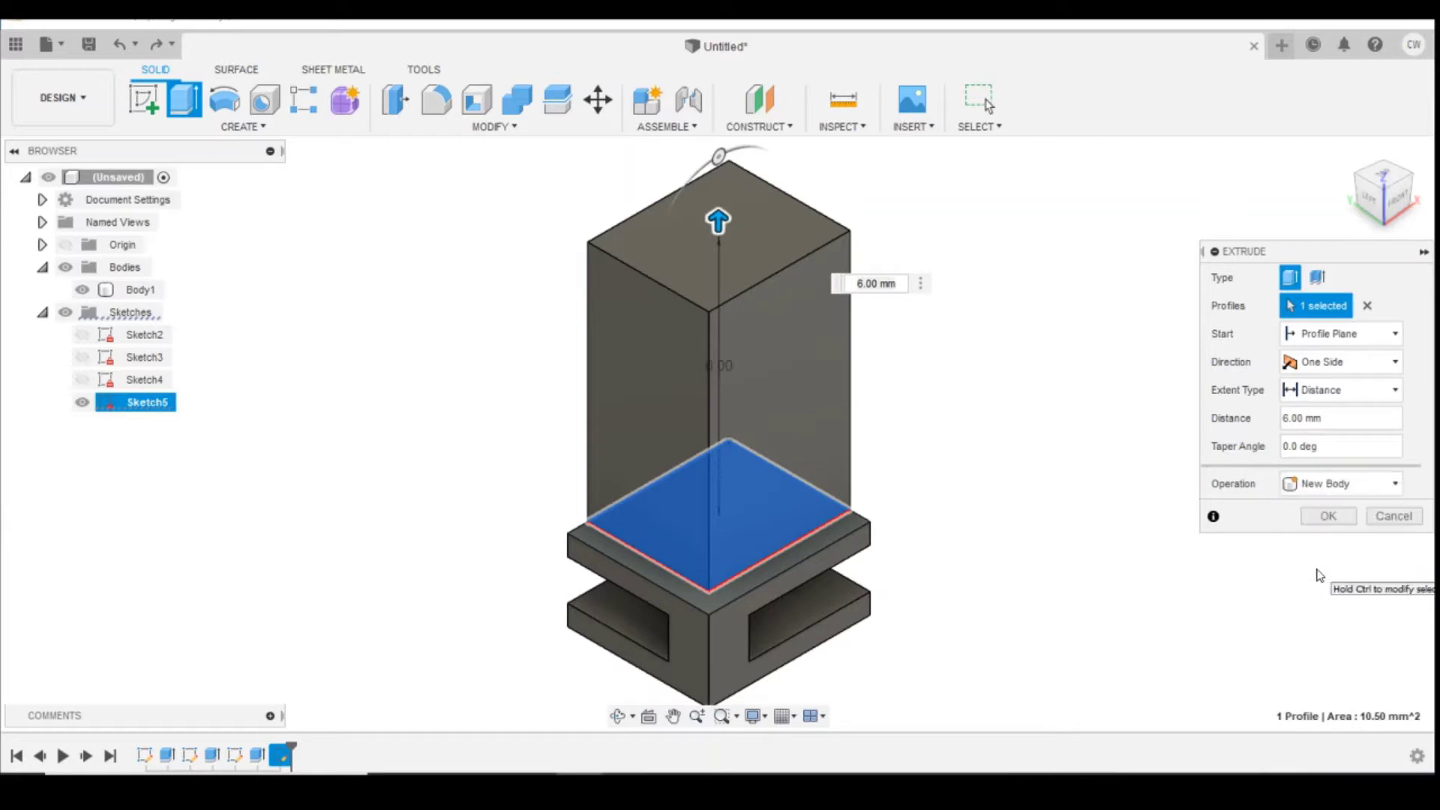
{"action": "left_click", "coordinate": [1327, 515]}
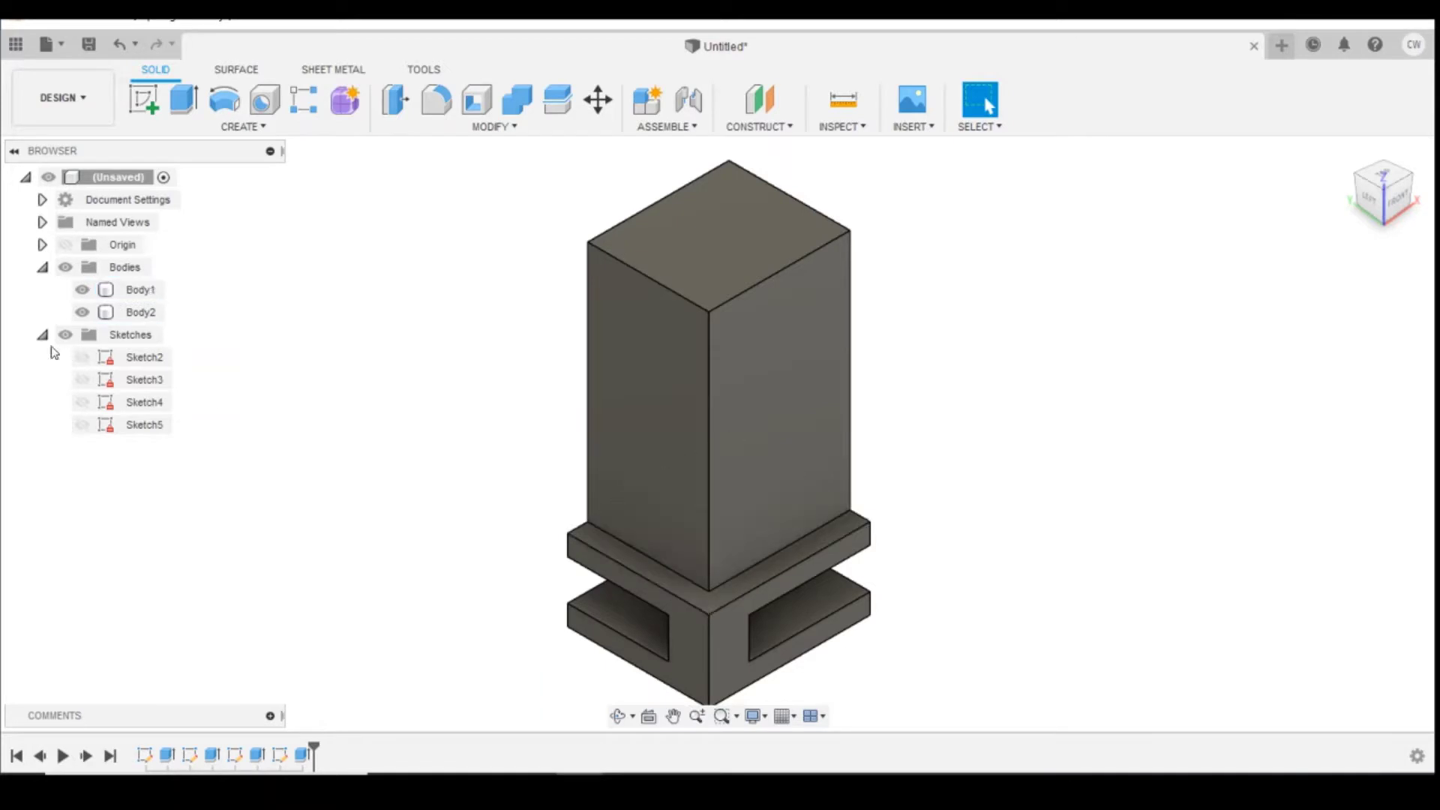
Hide the stepped base body and fillet the tall block's front vertical edge and its two front top and two front bottom edges at 0.5 mm.
{"action": "left_click", "coordinate": [81, 291]}
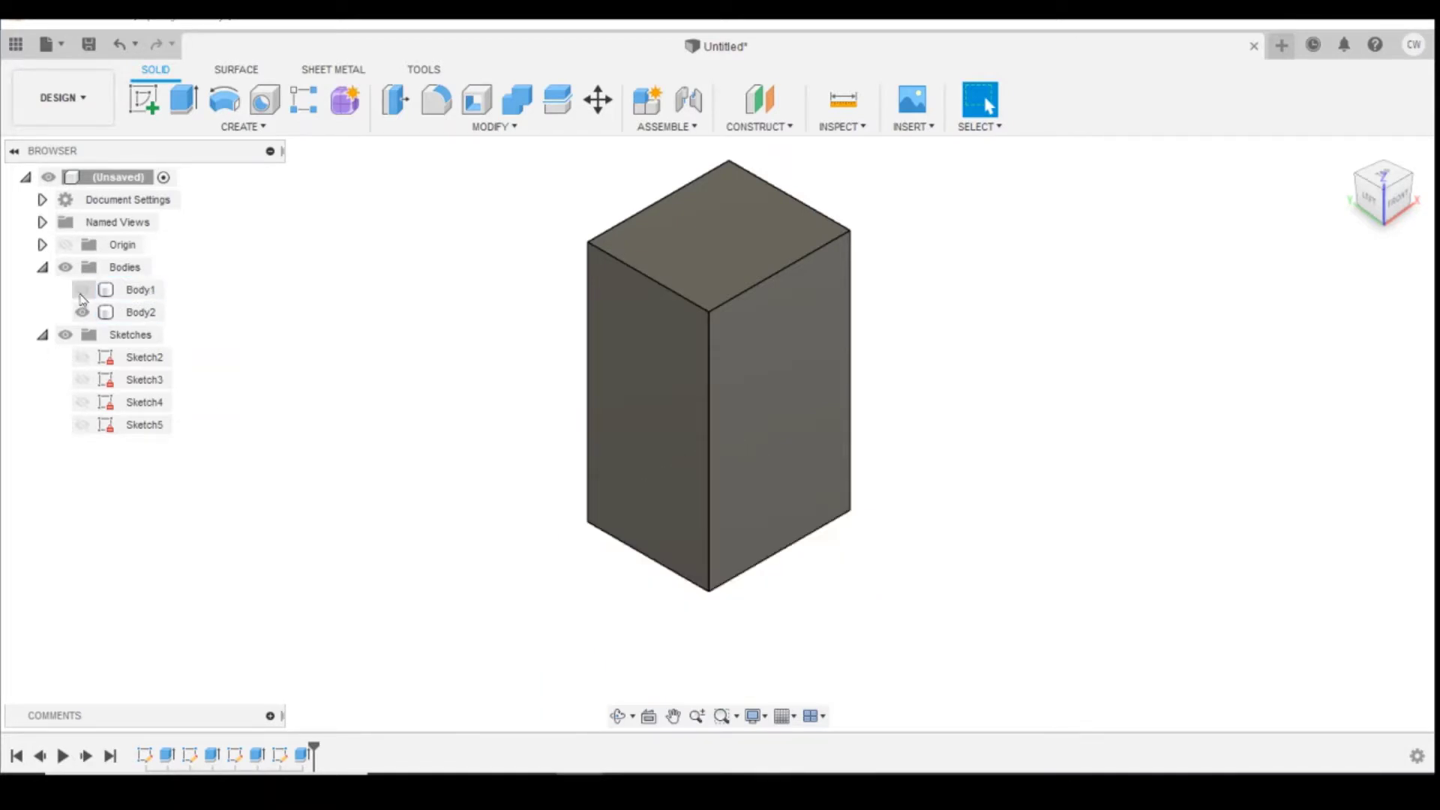
{"action": "left_click", "coordinate": [436, 100]}
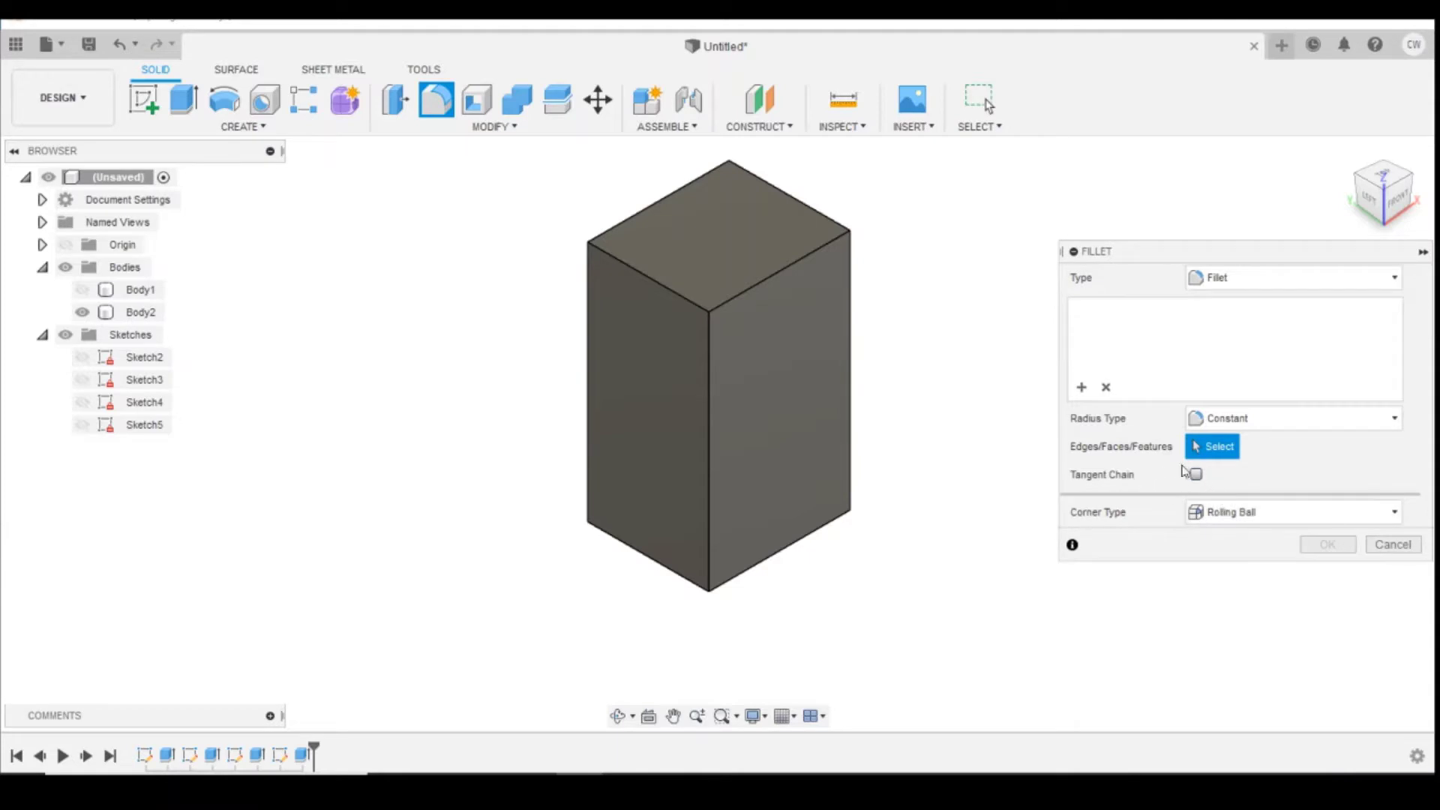
{"action": "left_click", "coordinate": [655, 560]}
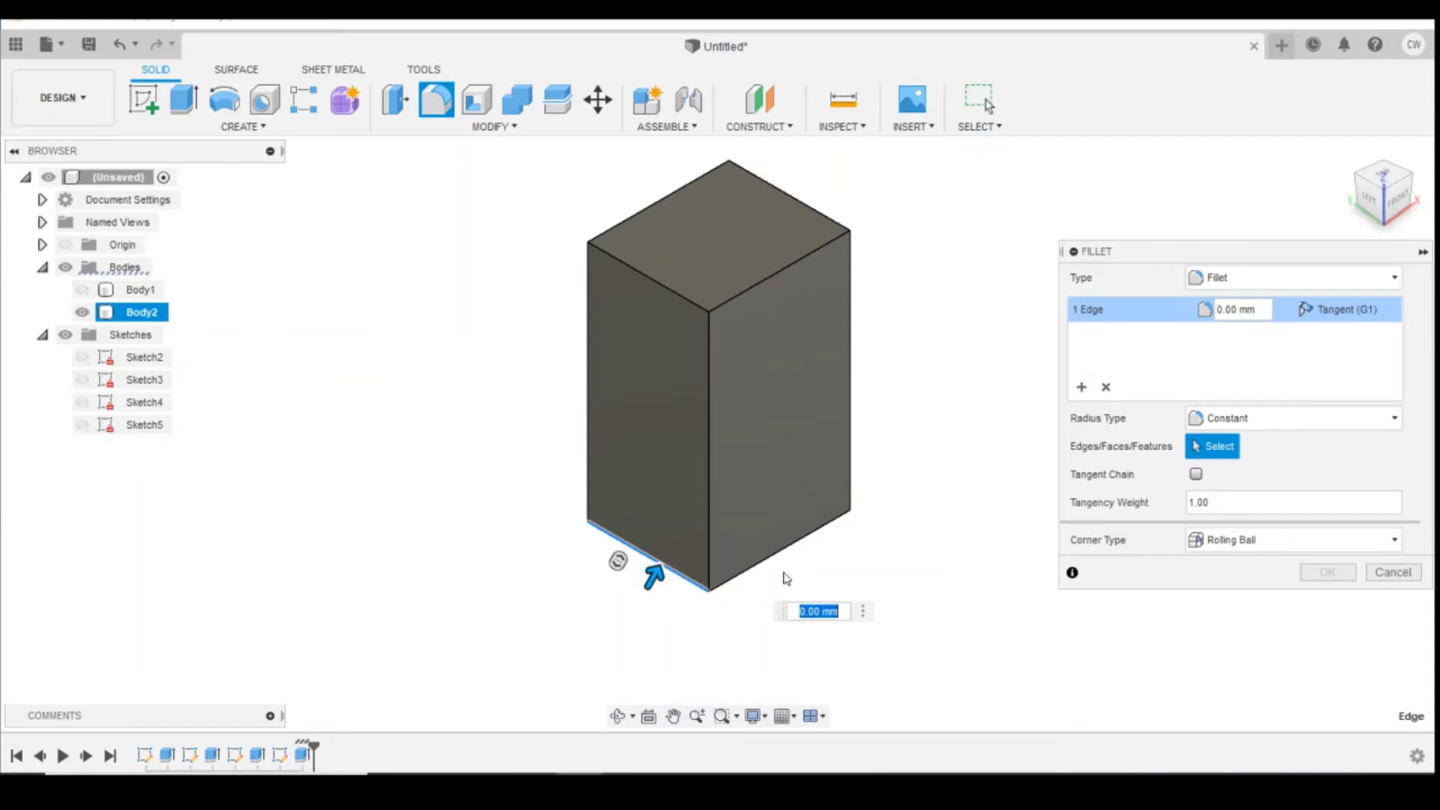
{"action": "left_click", "coordinate": [710, 536]}
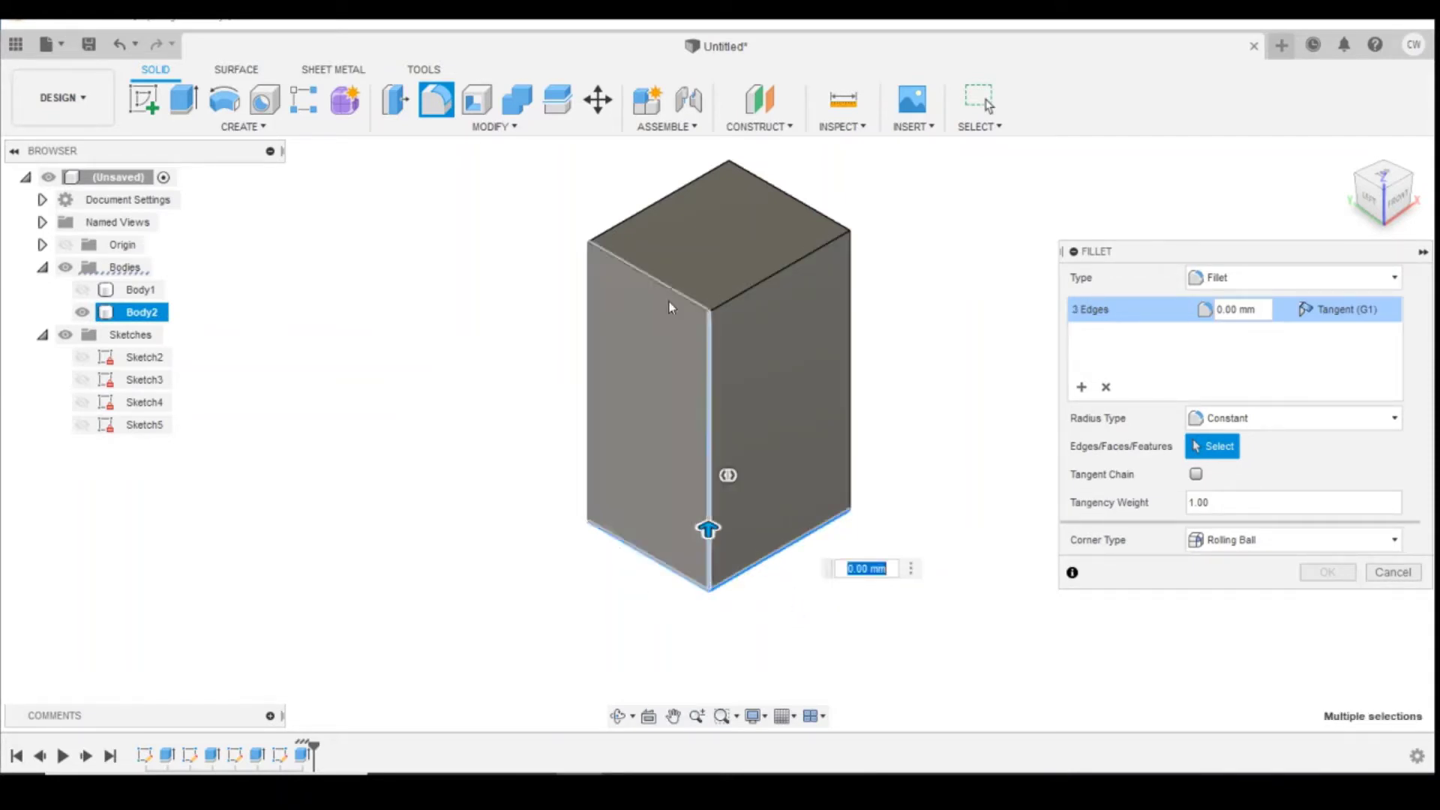
{"action": "left_click", "coordinate": [756, 285]}
{"action": "left_click_drag", "start_coordinate": [760, 283], "coordinate": [755, 285]}
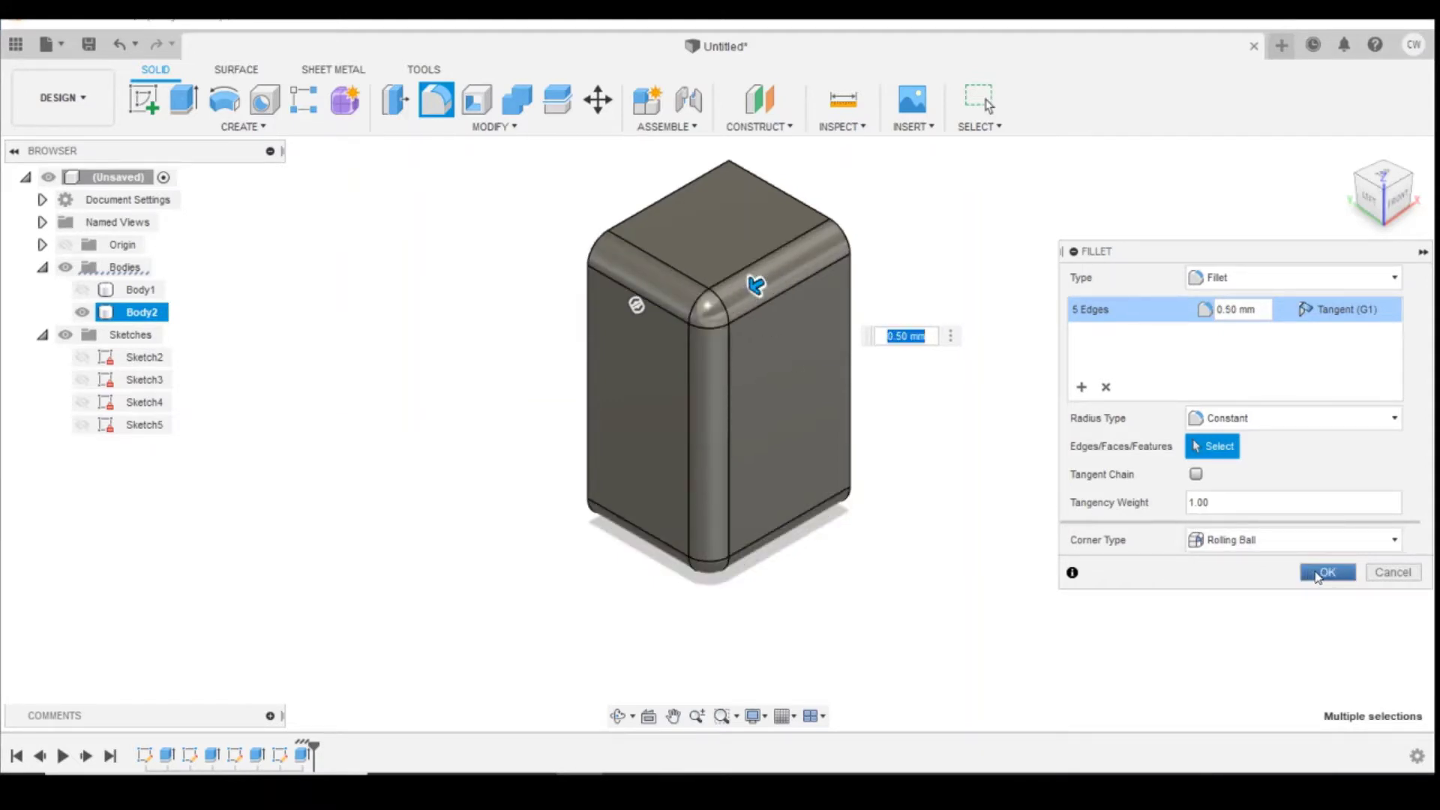
{"action": "left_click", "coordinate": [1317, 573]}
Show the stepped base body again beneath the filleted block.
{"action": "left_click", "coordinate": [83, 290]}
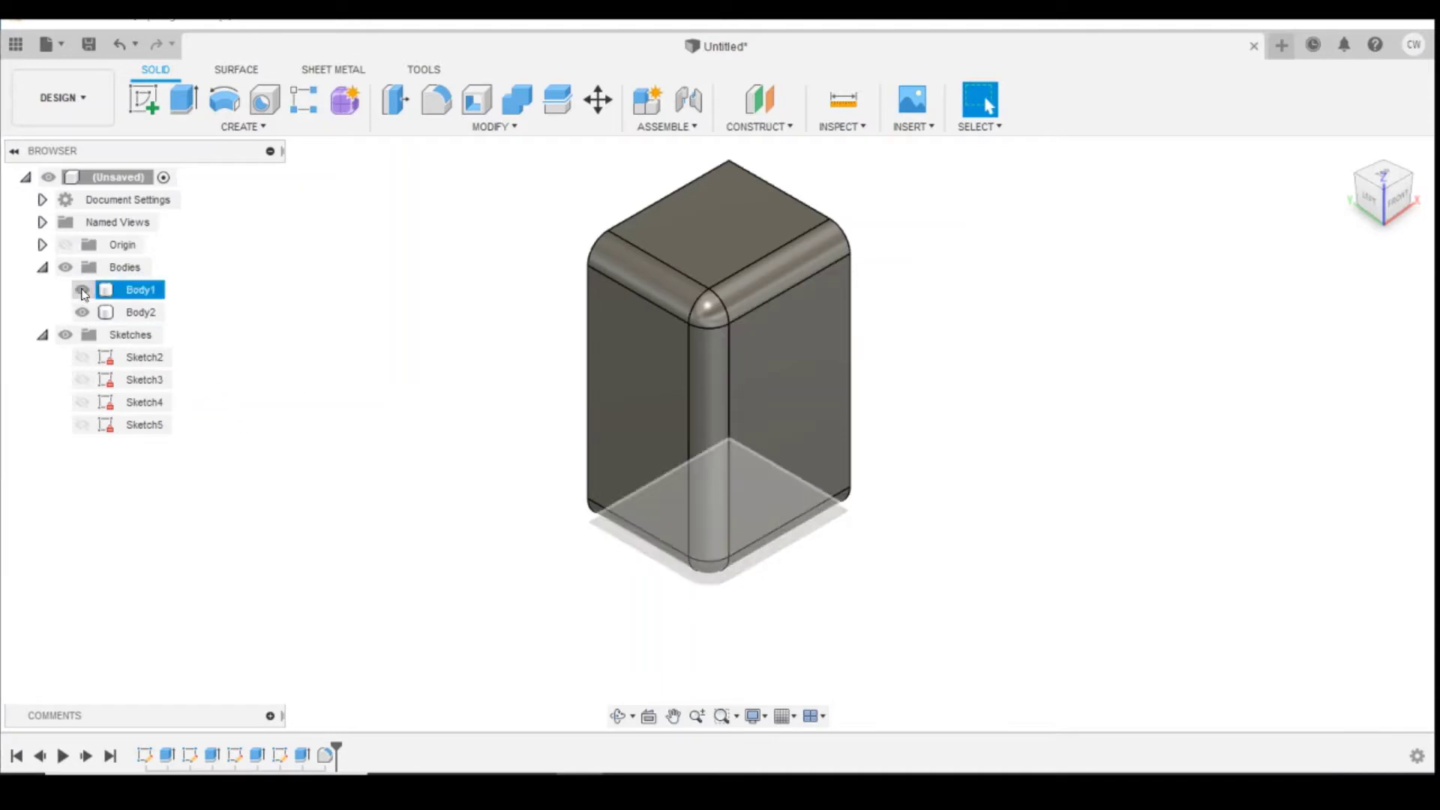
{"action": "left_click", "coordinate": [82, 290]}
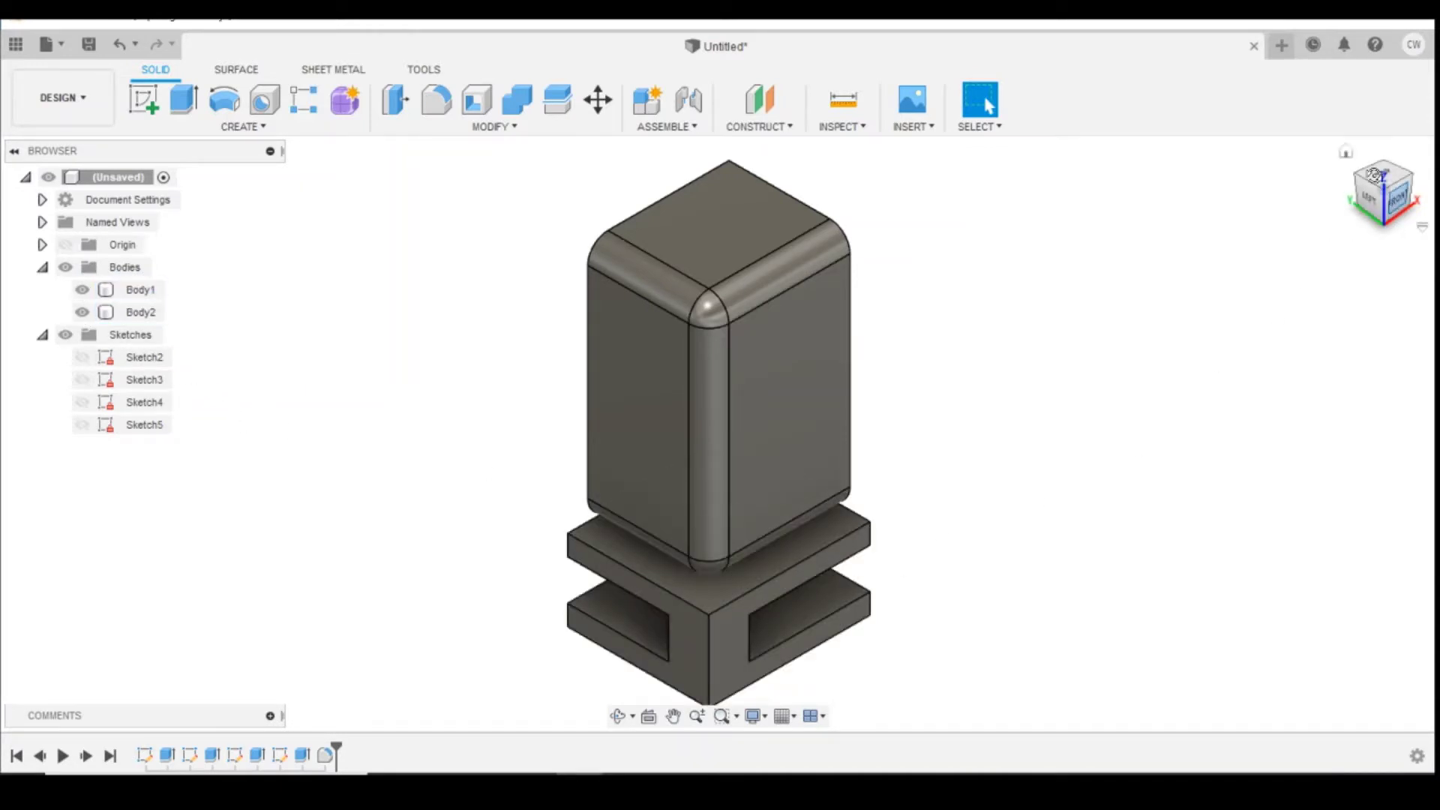
{"action": "left_click_drag", "start_coordinate": [1375, 175], "coordinate": [1368, 206]}
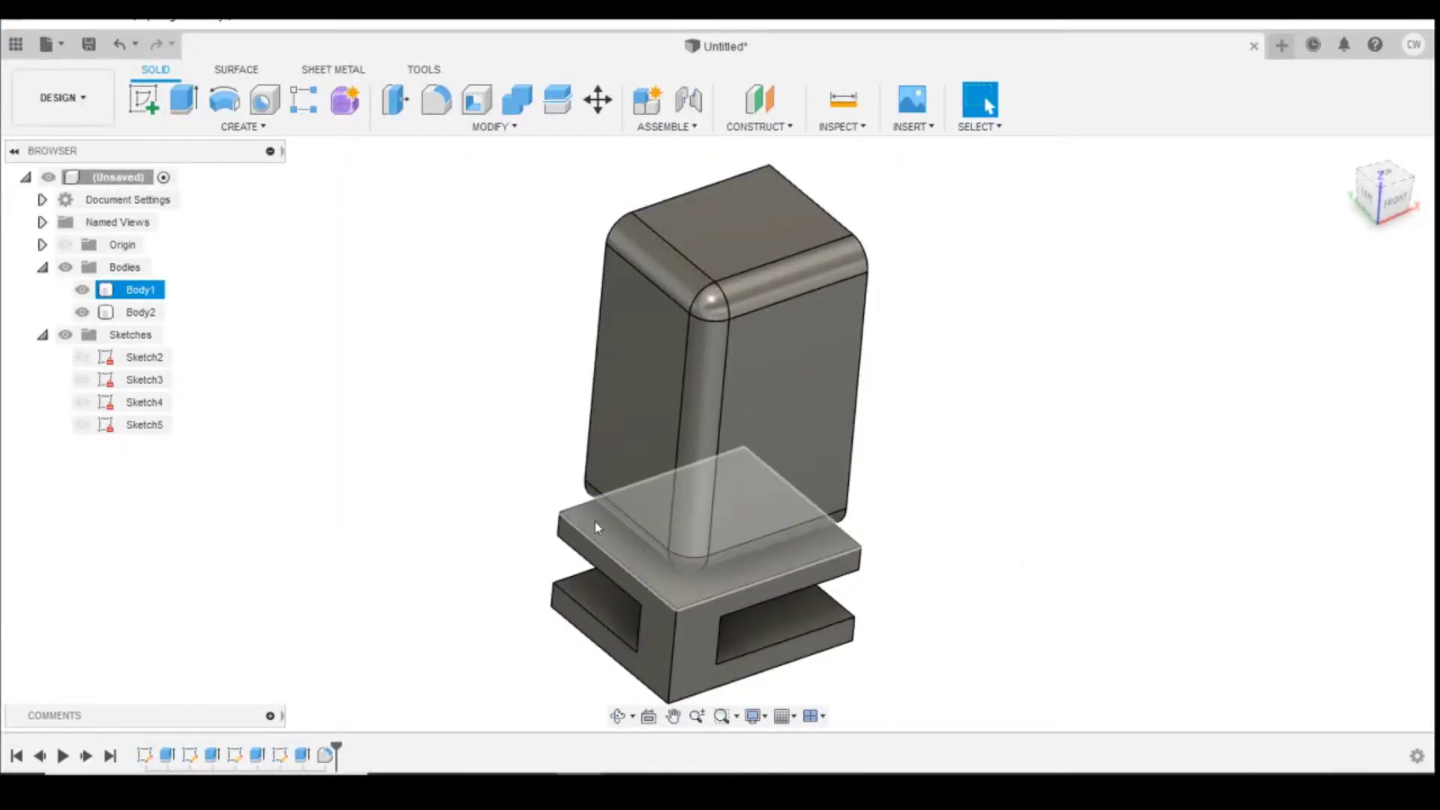
{"action": "left_click", "coordinate": [862, 309]}
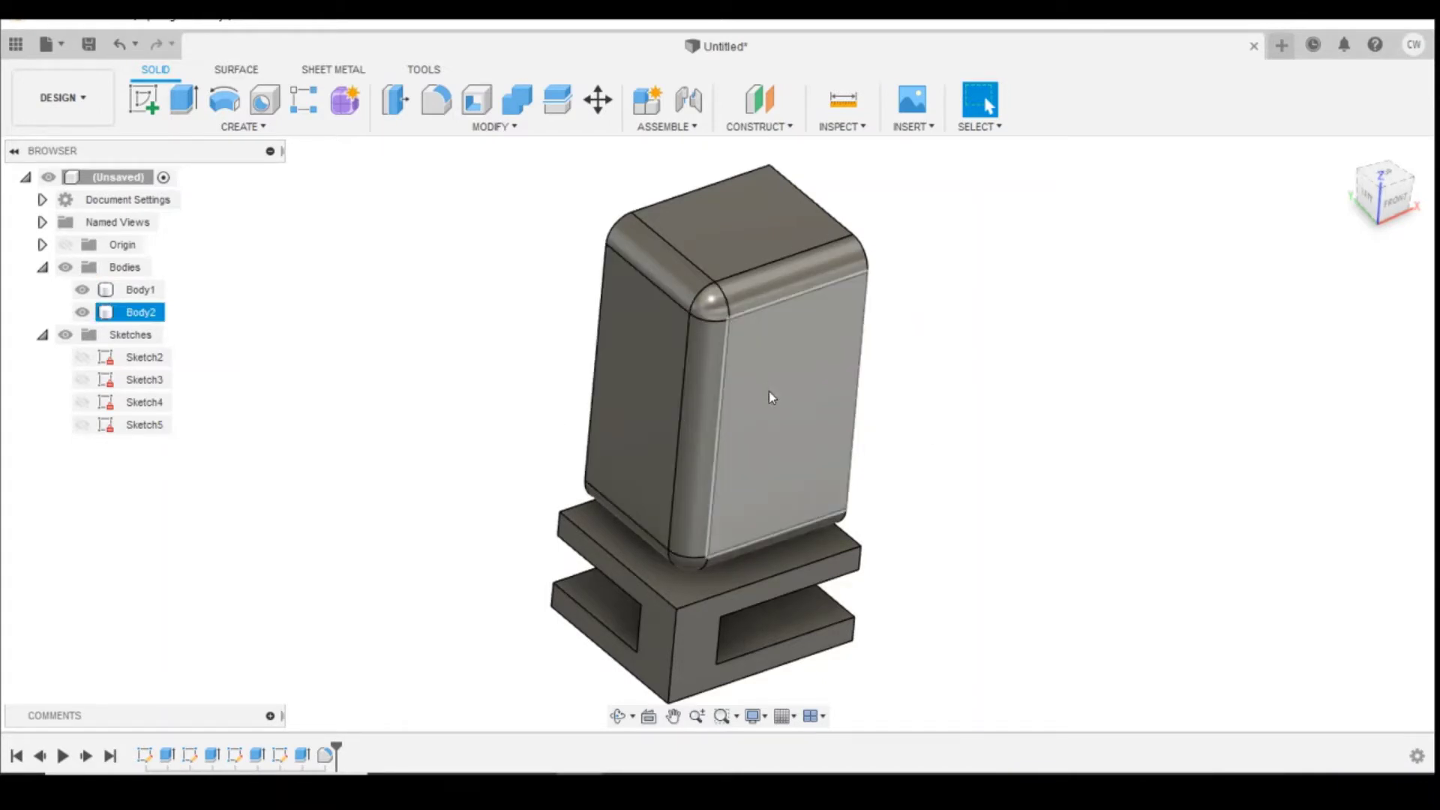
{"action": "left_click", "coordinate": [364, 218]}
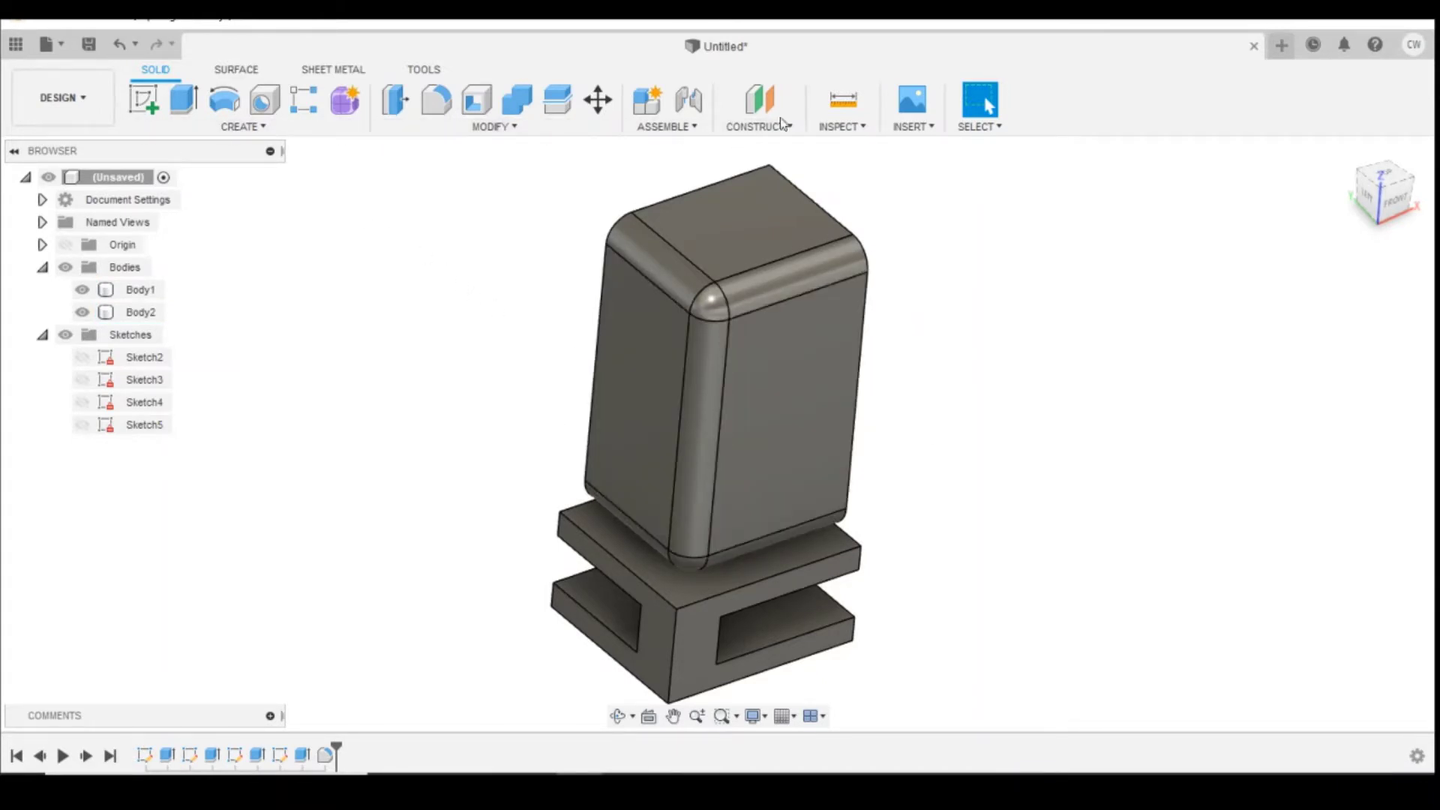
Create an offset construction plane slightly above the upper plate's top face, checking its height from the front.
{"action": "left_click", "coordinate": [760, 101]}
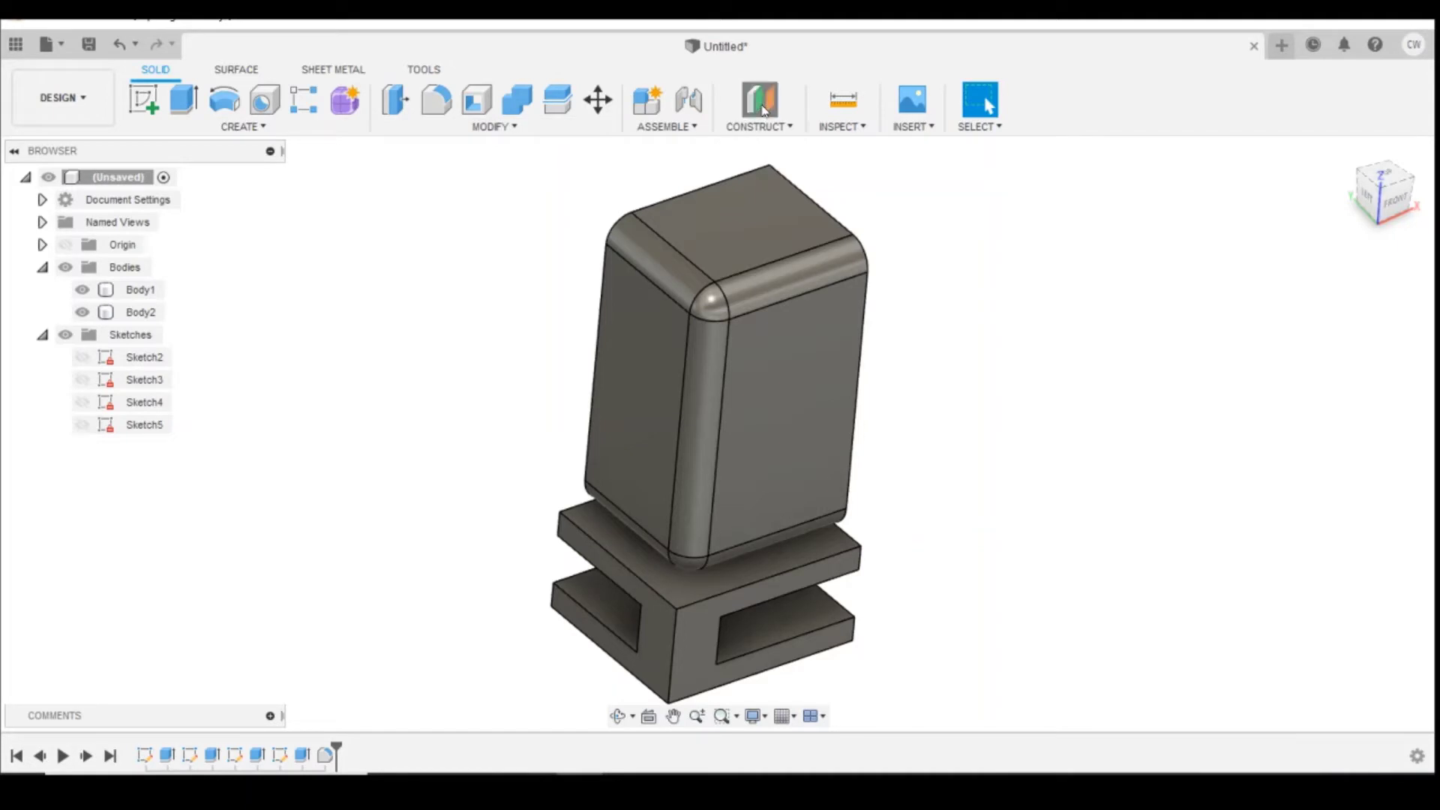
{"action": "left_click", "coordinate": [652, 566]}
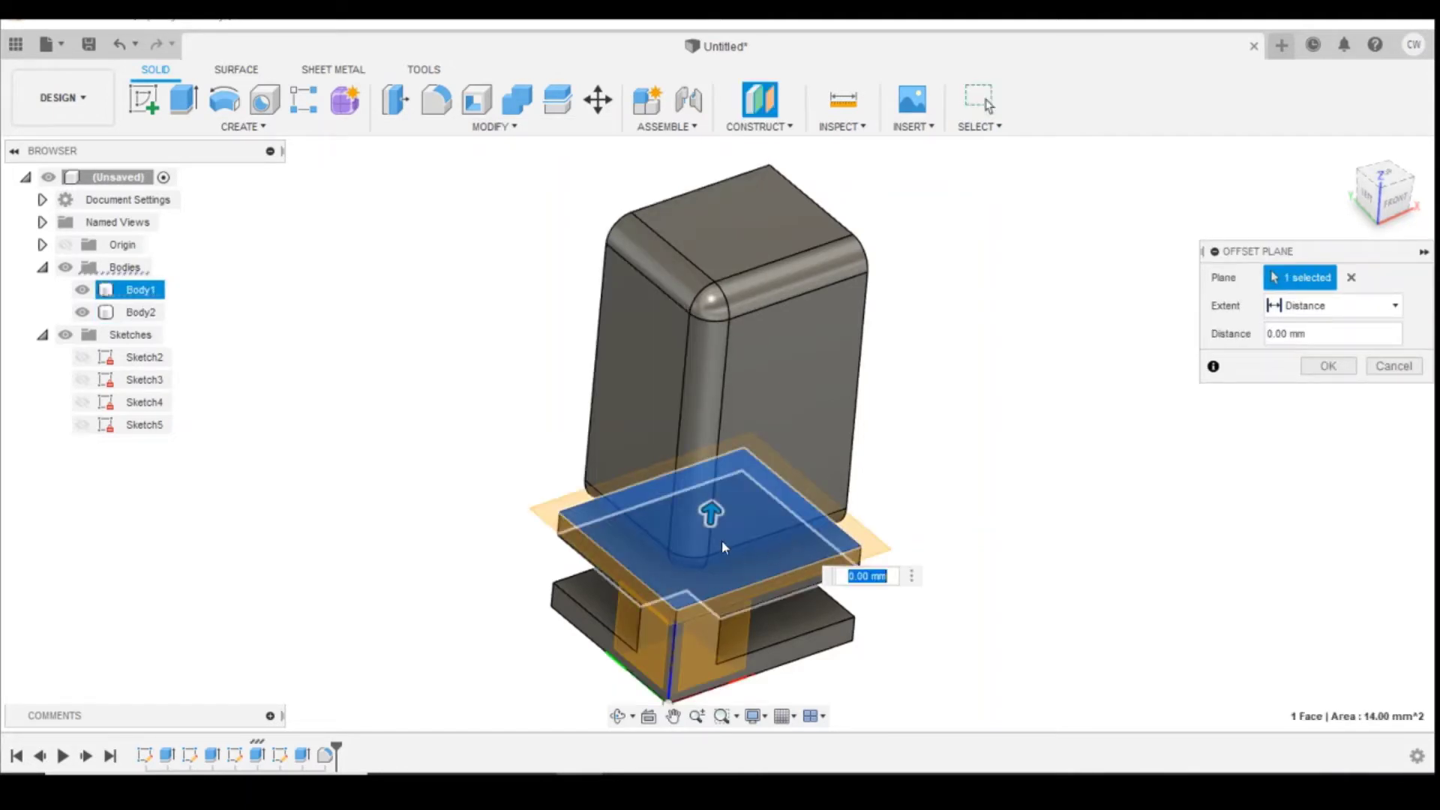
{"action": "left_click", "coordinate": [1396, 202]}
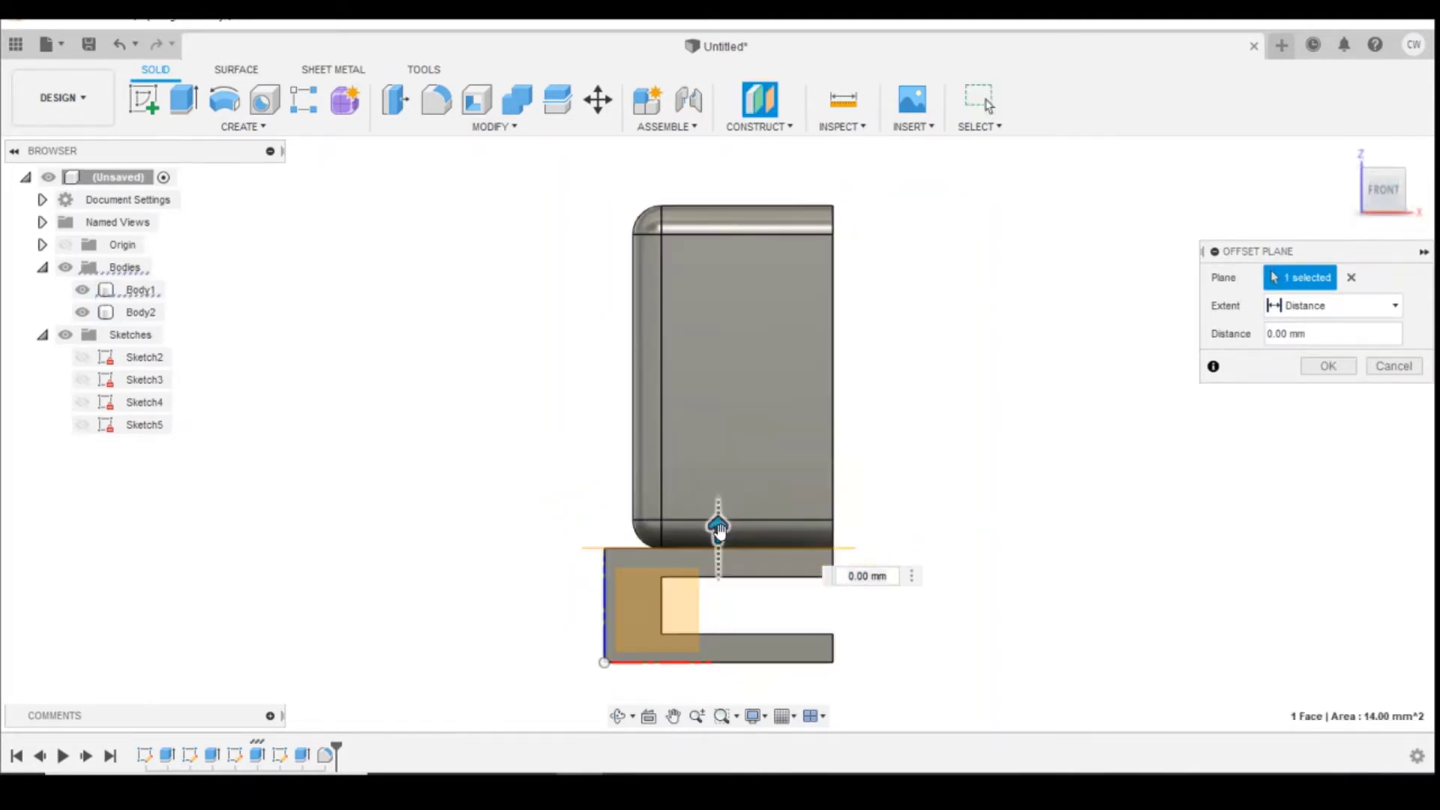
{"action": "left_click_drag", "start_coordinate": [718, 525], "coordinate": [718, 499]}
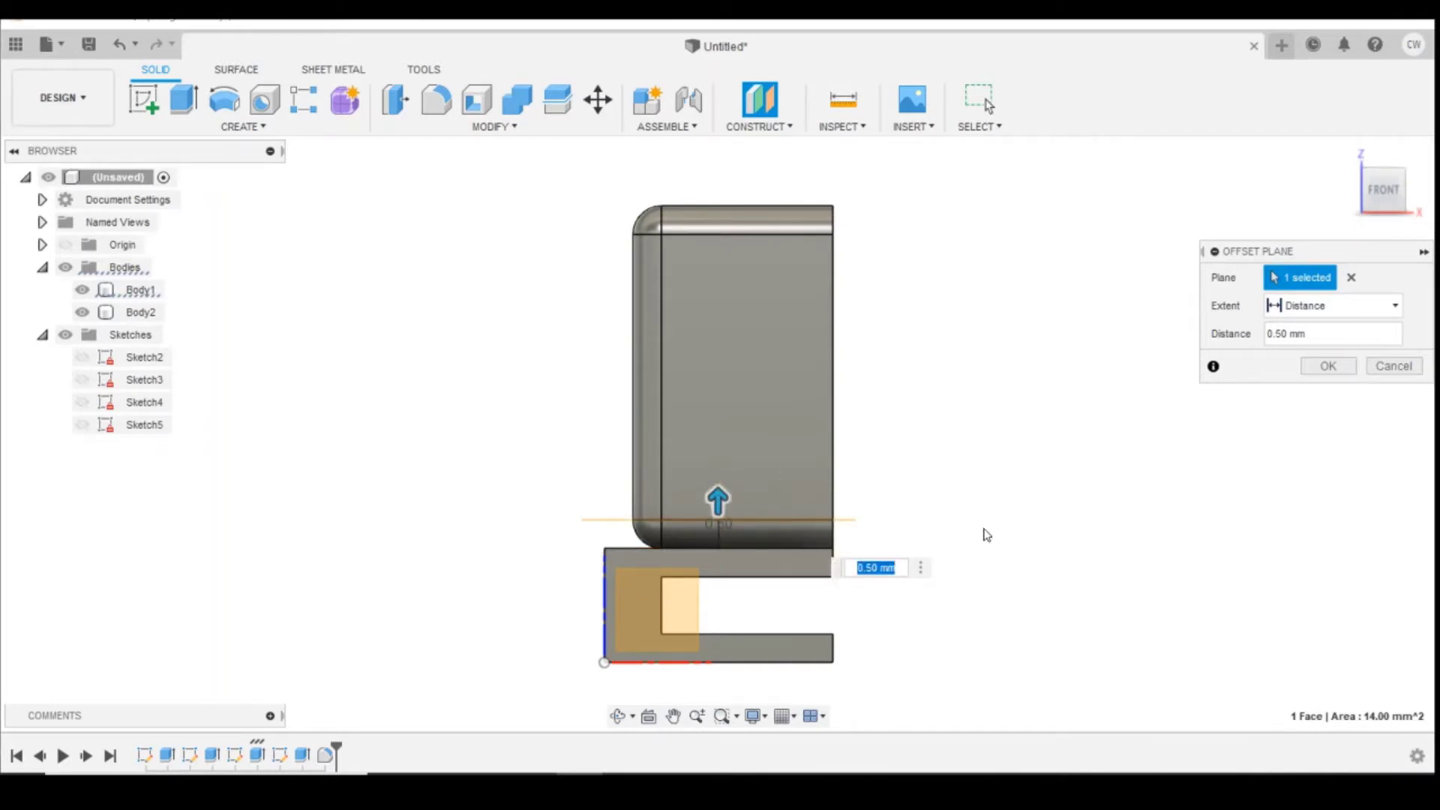
{"action": "type", "text": "0.2"}
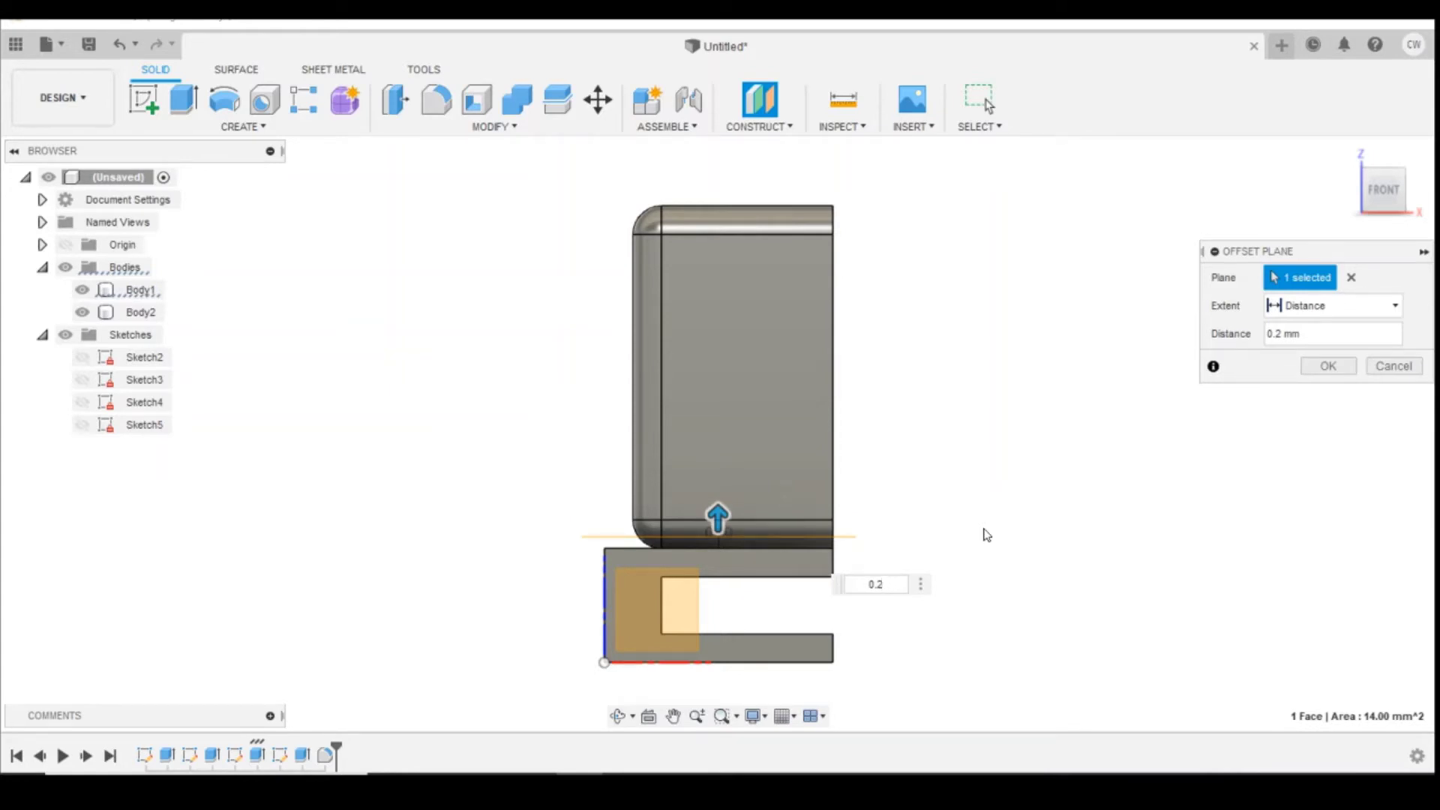
{"action": "key", "text": "Return"}
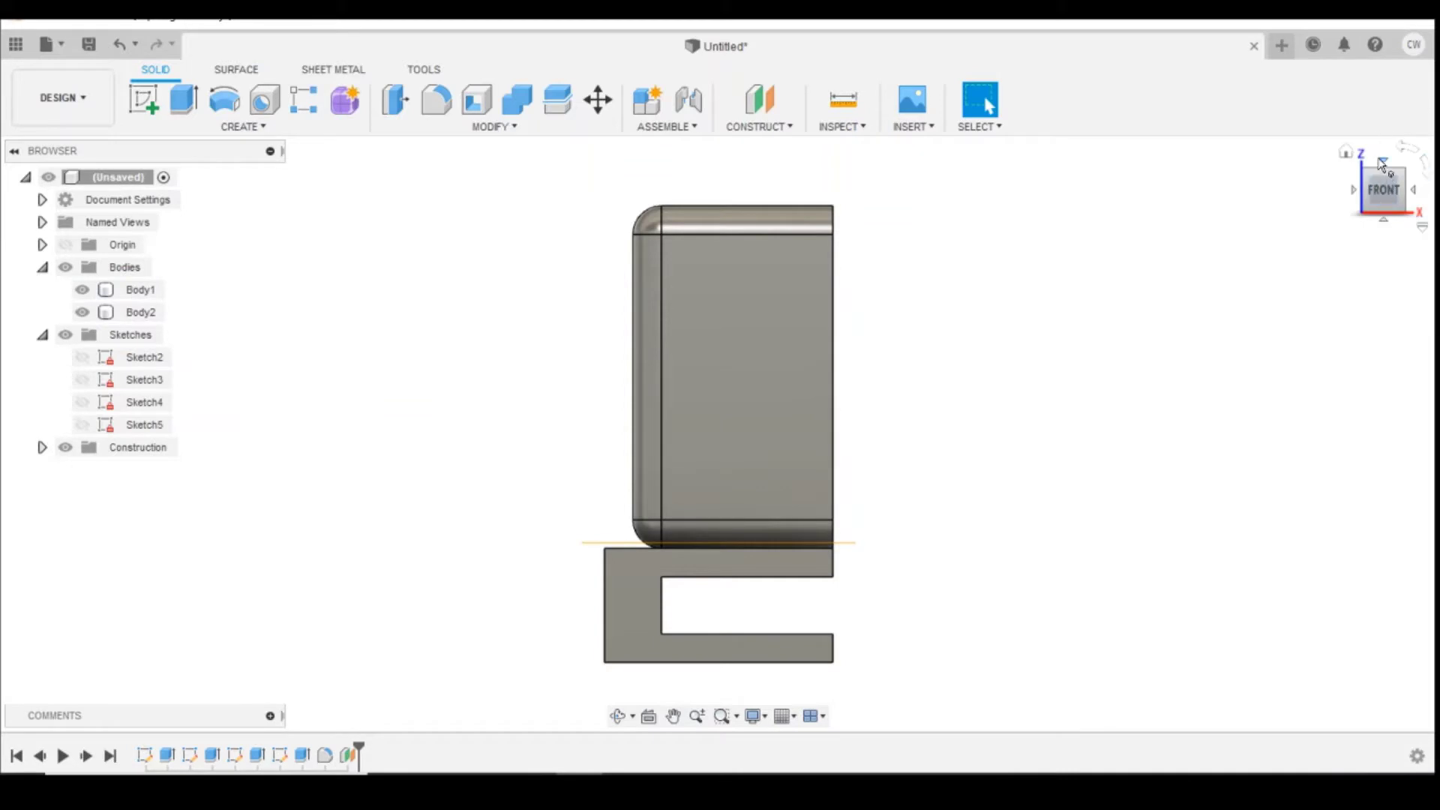
Start a new sketch on the offset construction plane above the upper plate.
{"action": "left_click", "coordinate": [1382, 161]}
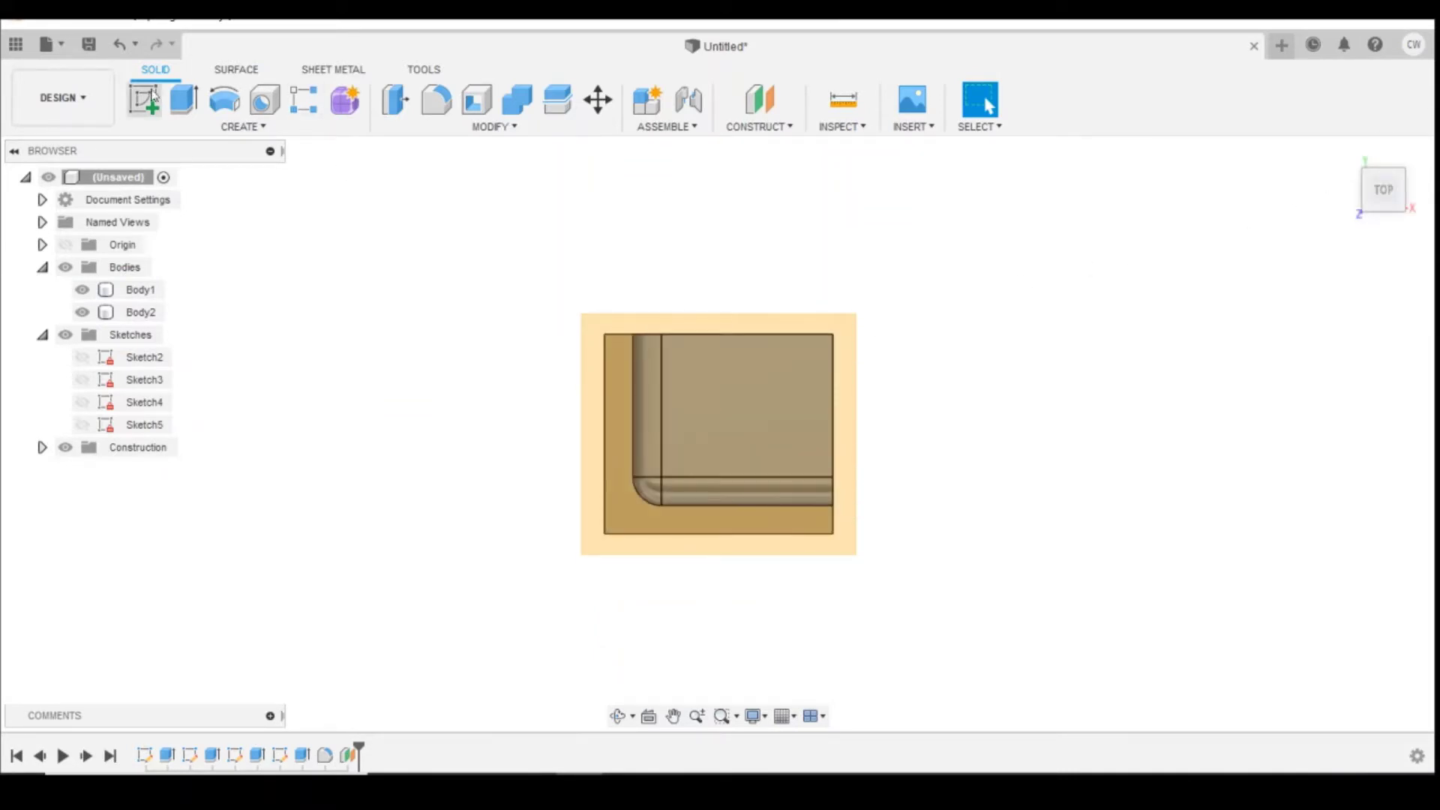
{"action": "left_click", "coordinate": [153, 95]}
{"action": "left_click", "coordinate": [606, 345]}
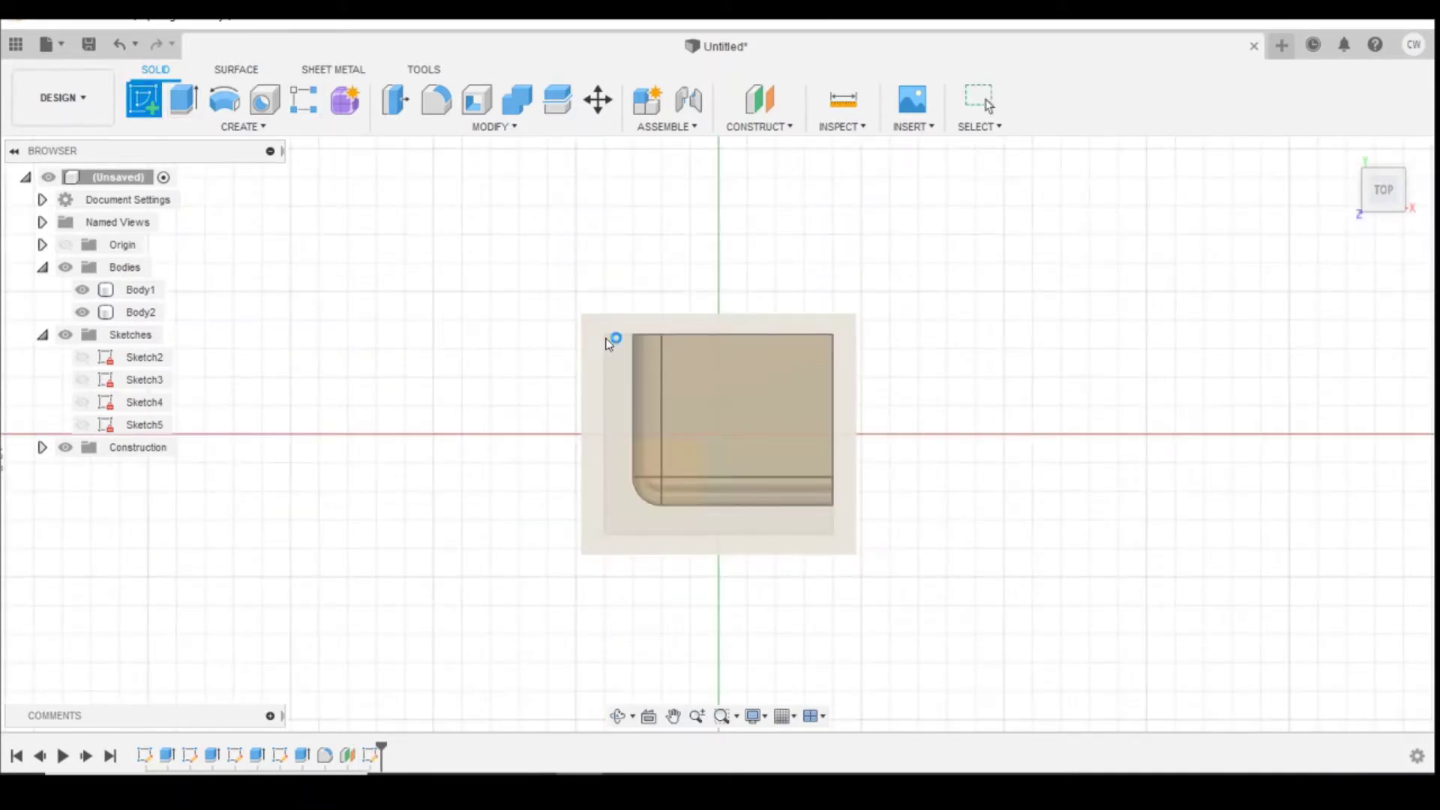
{"action": "scroll", "coordinate": [708, 415], "scroll_direction": "down", "scroll_amount": 2}
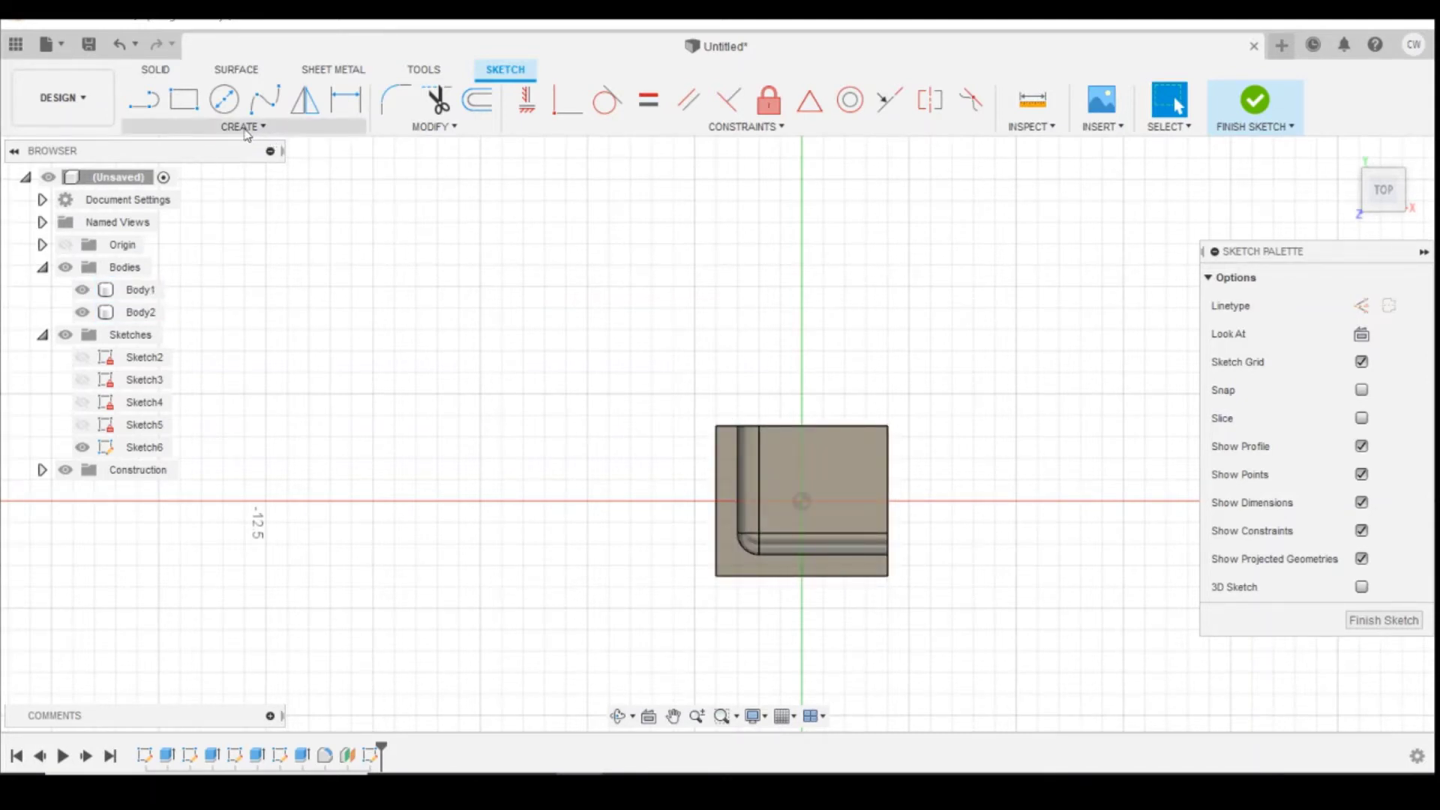
Sketch an L-shaped pair of perpendicular lines along the left and front sides of the tall block, within the plate's exposed margin.
{"action": "left_click", "coordinate": [247, 129]}
{"action": "left_click", "coordinate": [149, 113]}
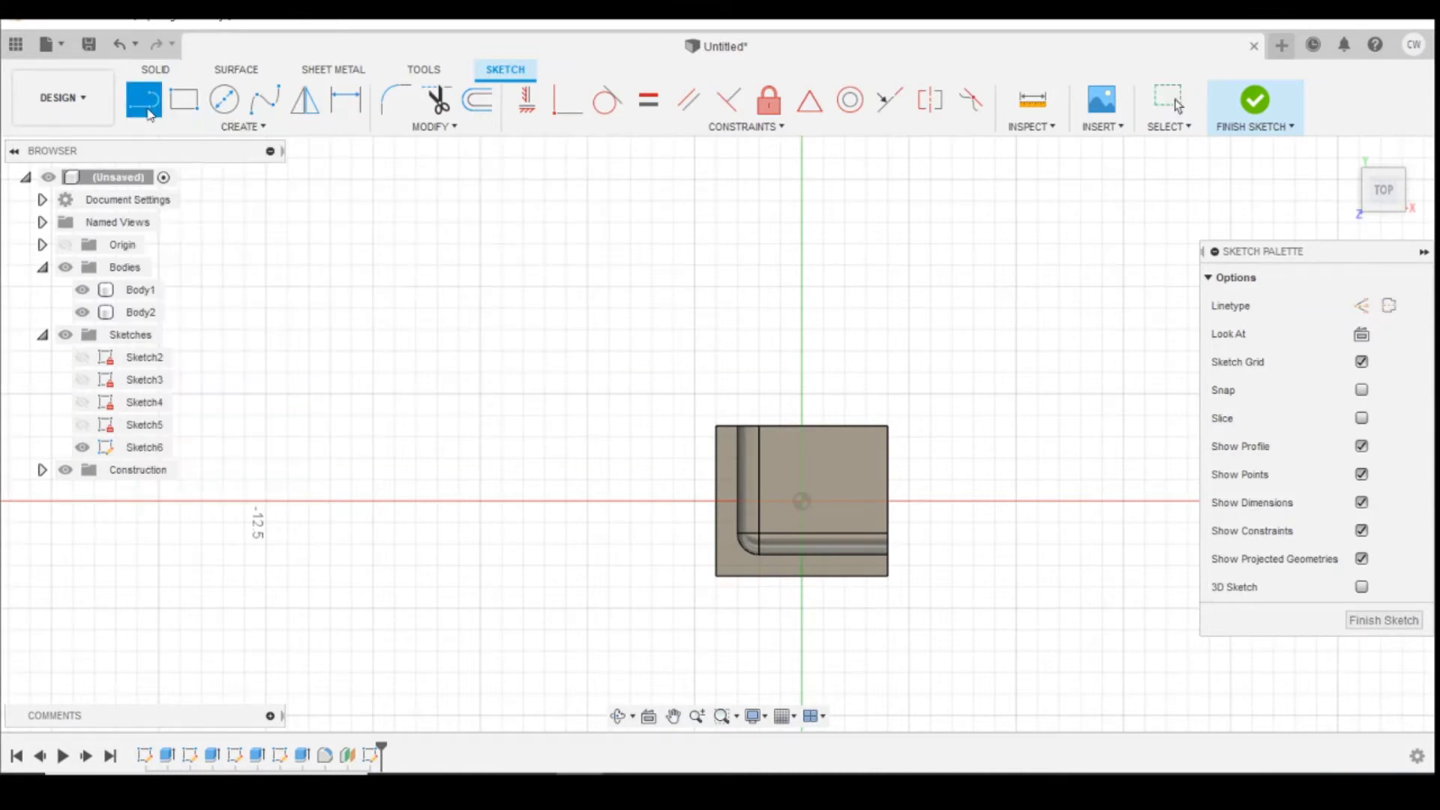
{"action": "scroll", "coordinate": [733, 441], "scroll_direction": "up", "scroll_amount": 2}
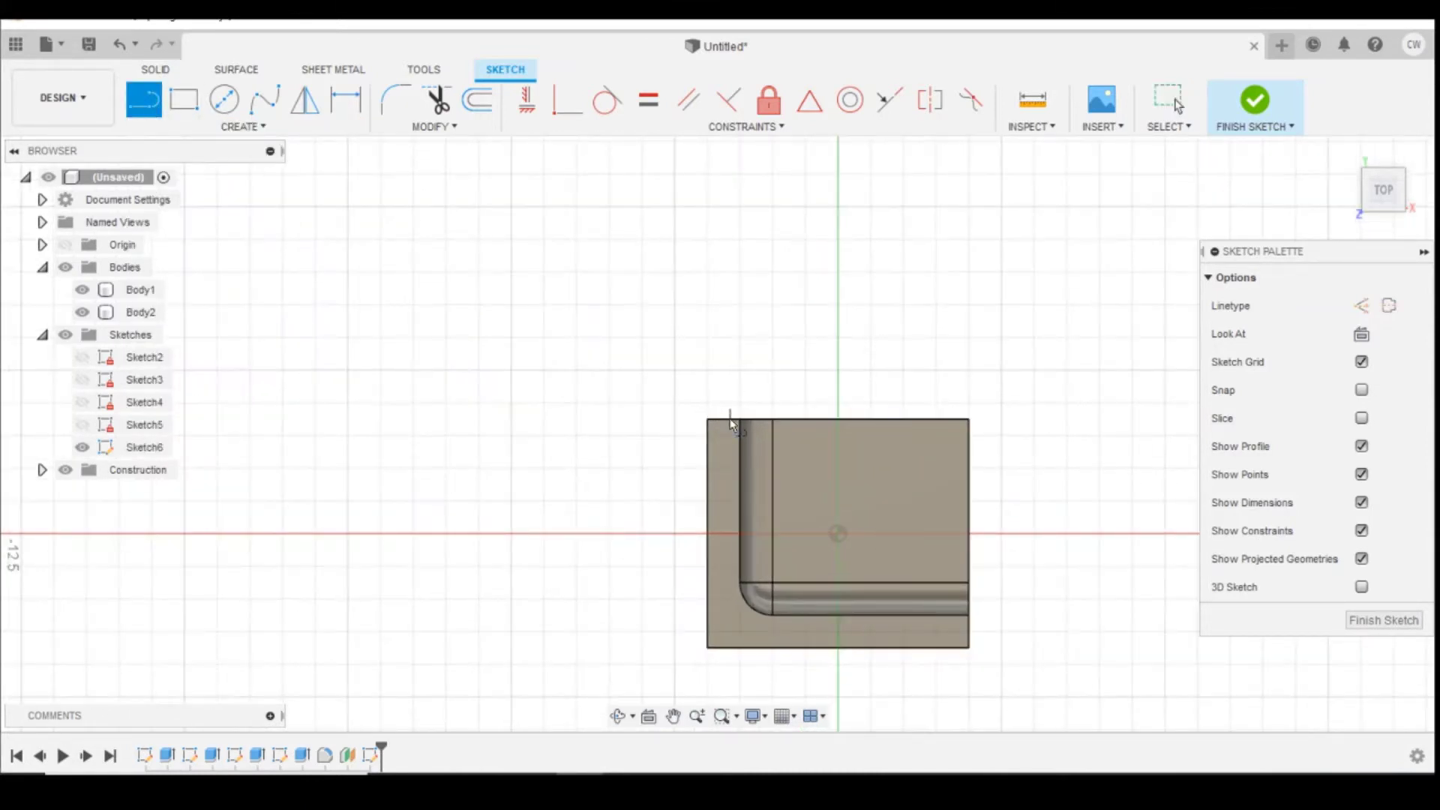
{"action": "left_click", "coordinate": [728, 419]}
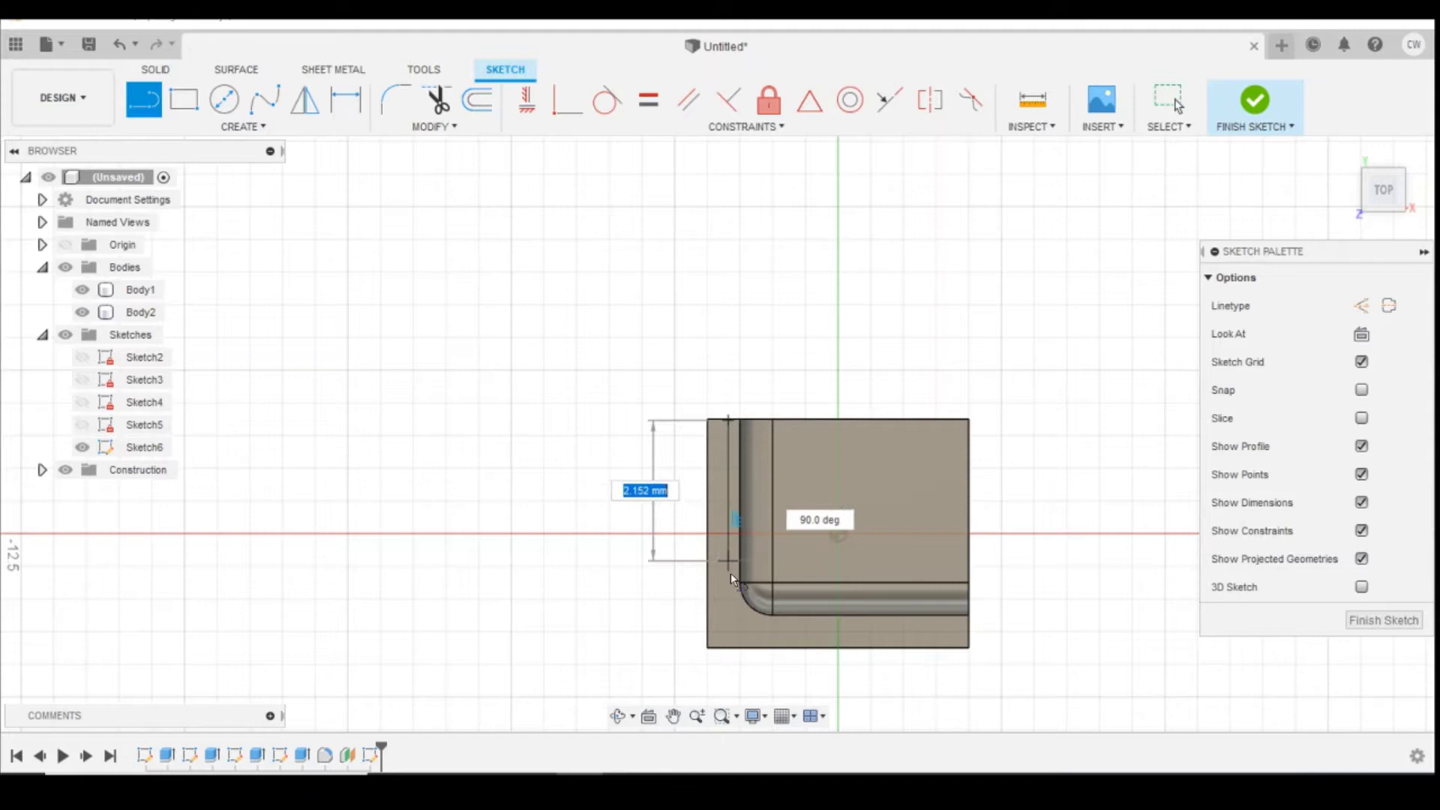
{"action": "left_click", "coordinate": [729, 628]}
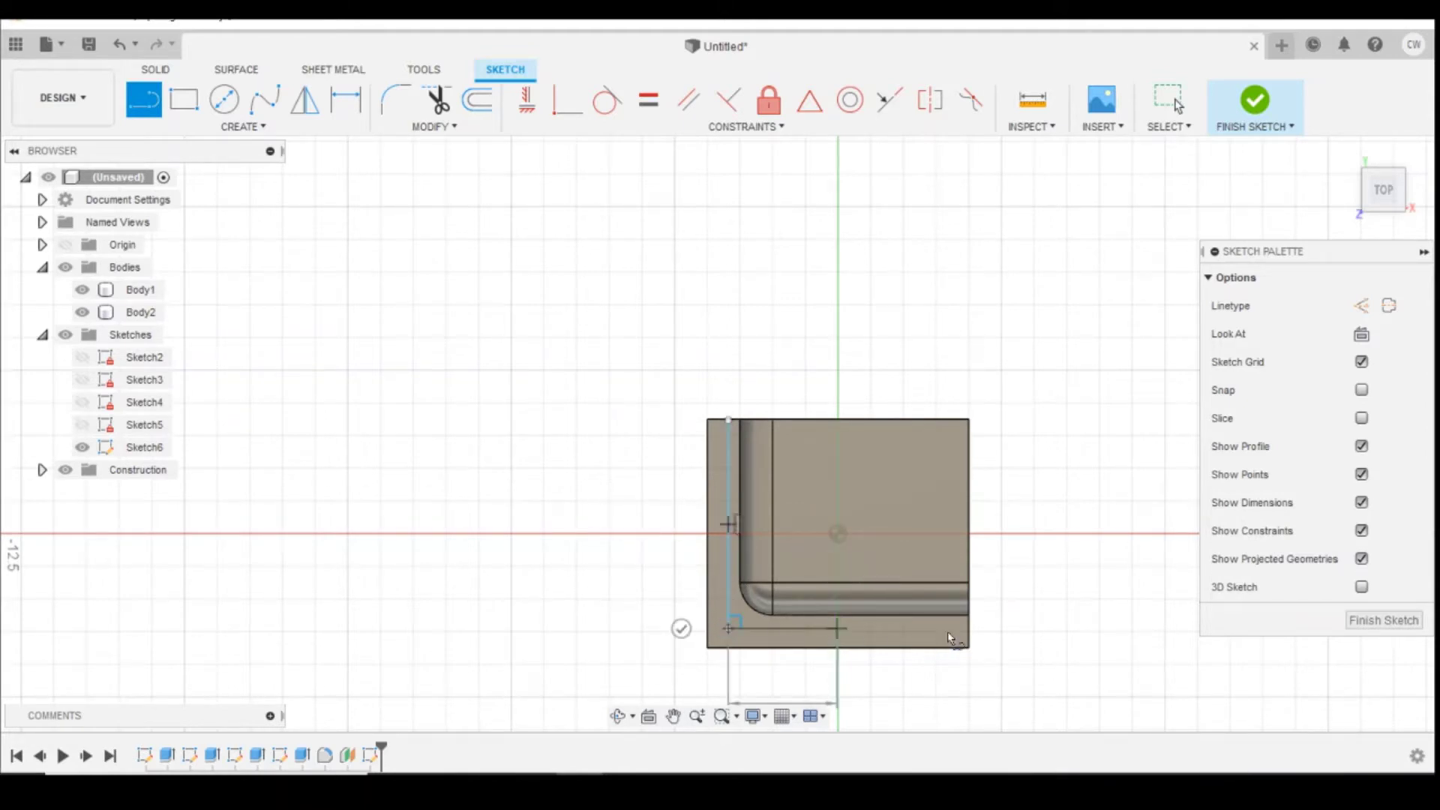
{"action": "left_click", "coordinate": [957, 628]}
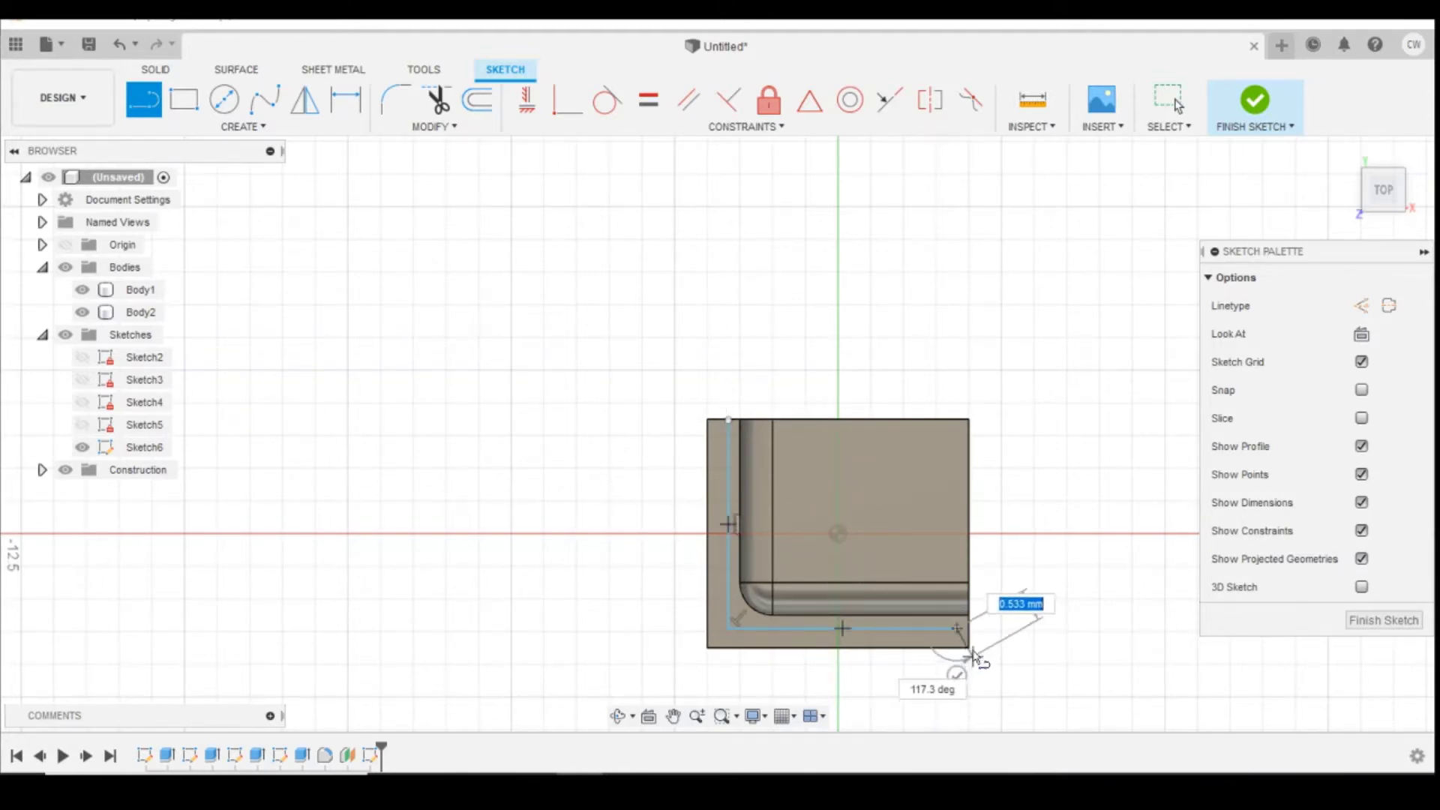
{"action": "key", "text": "Escape"}
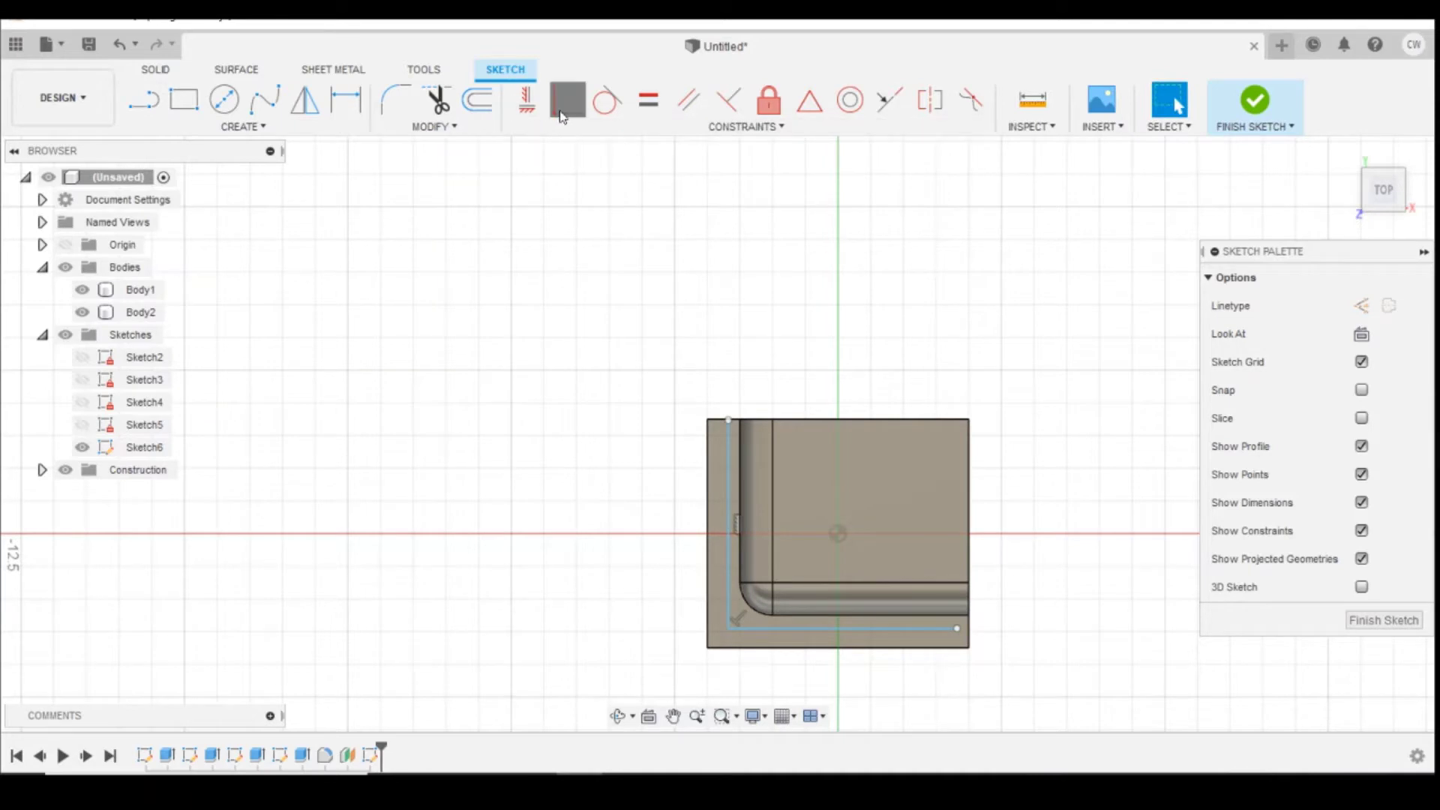
Constrain the side line's rear endpoint coincident with the plate's back edge.
{"action": "left_click", "coordinate": [561, 117]}
{"action": "scroll", "coordinate": [709, 448], "scroll_direction": "up", "scroll_amount": 6}
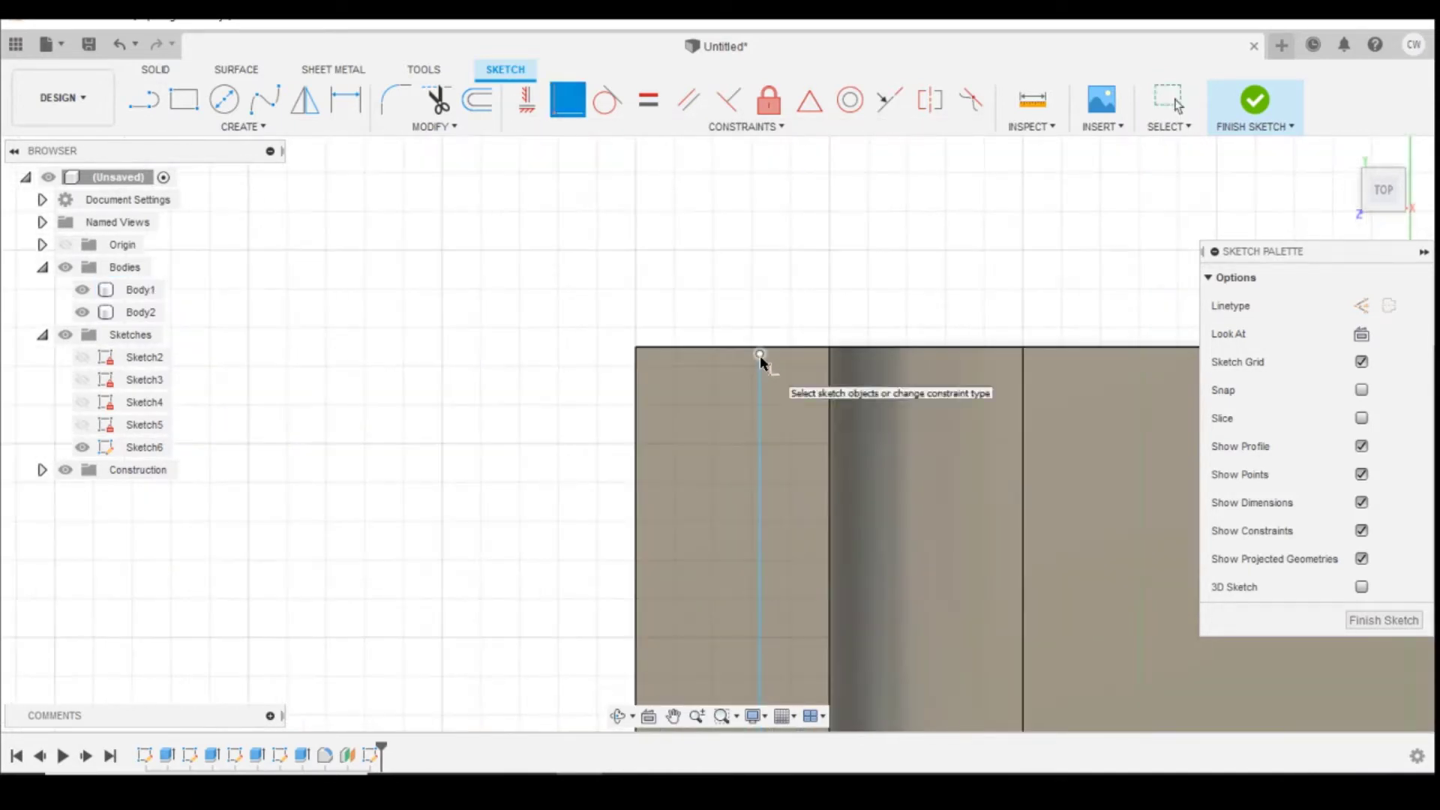
{"action": "scroll", "coordinate": [682, 351], "scroll_direction": "down", "scroll_amount": 2}
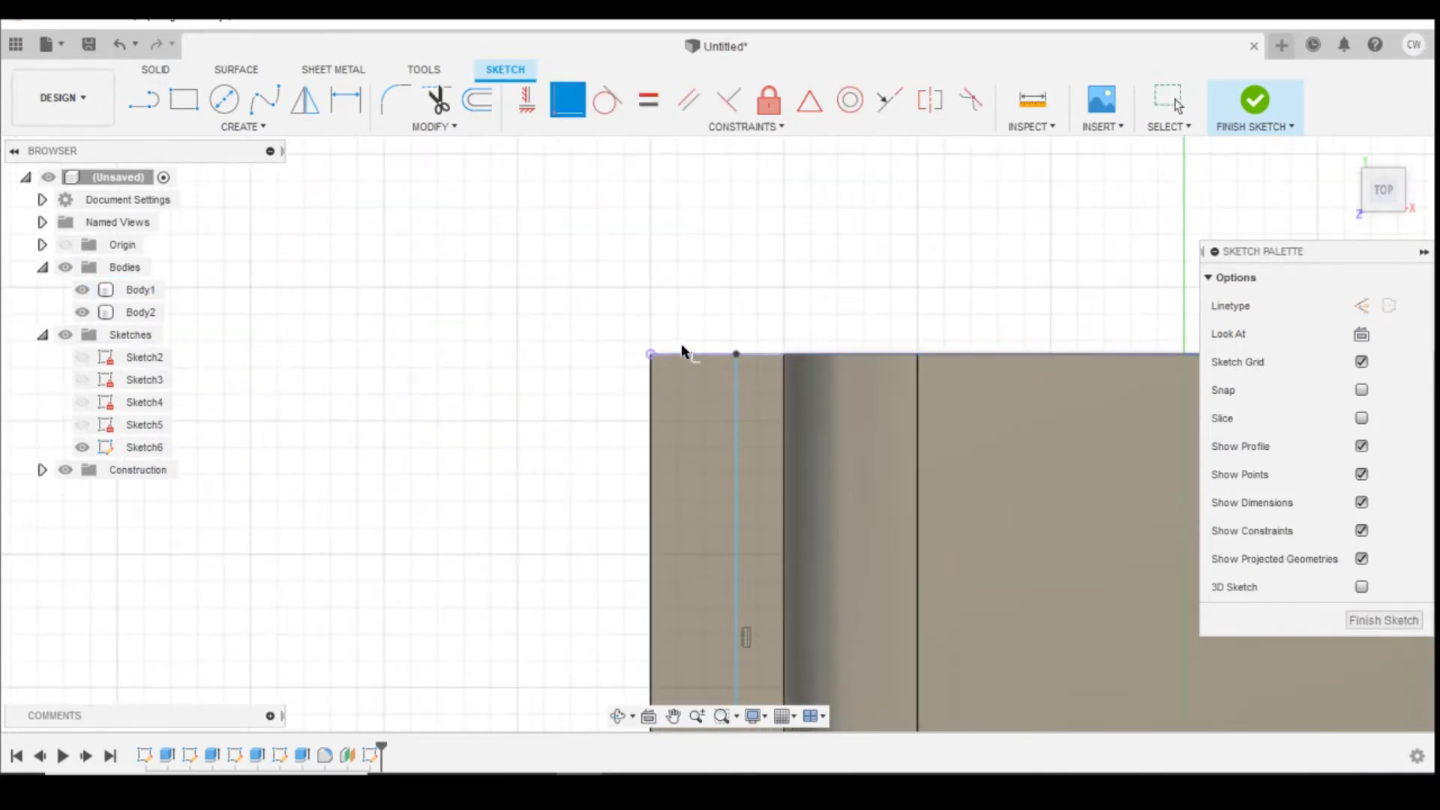
{"action": "scroll", "coordinate": [678, 352], "scroll_direction": "down", "scroll_amount": 5}
{"action": "scroll", "coordinate": [949, 597], "scroll_direction": "up", "scroll_amount": 2}
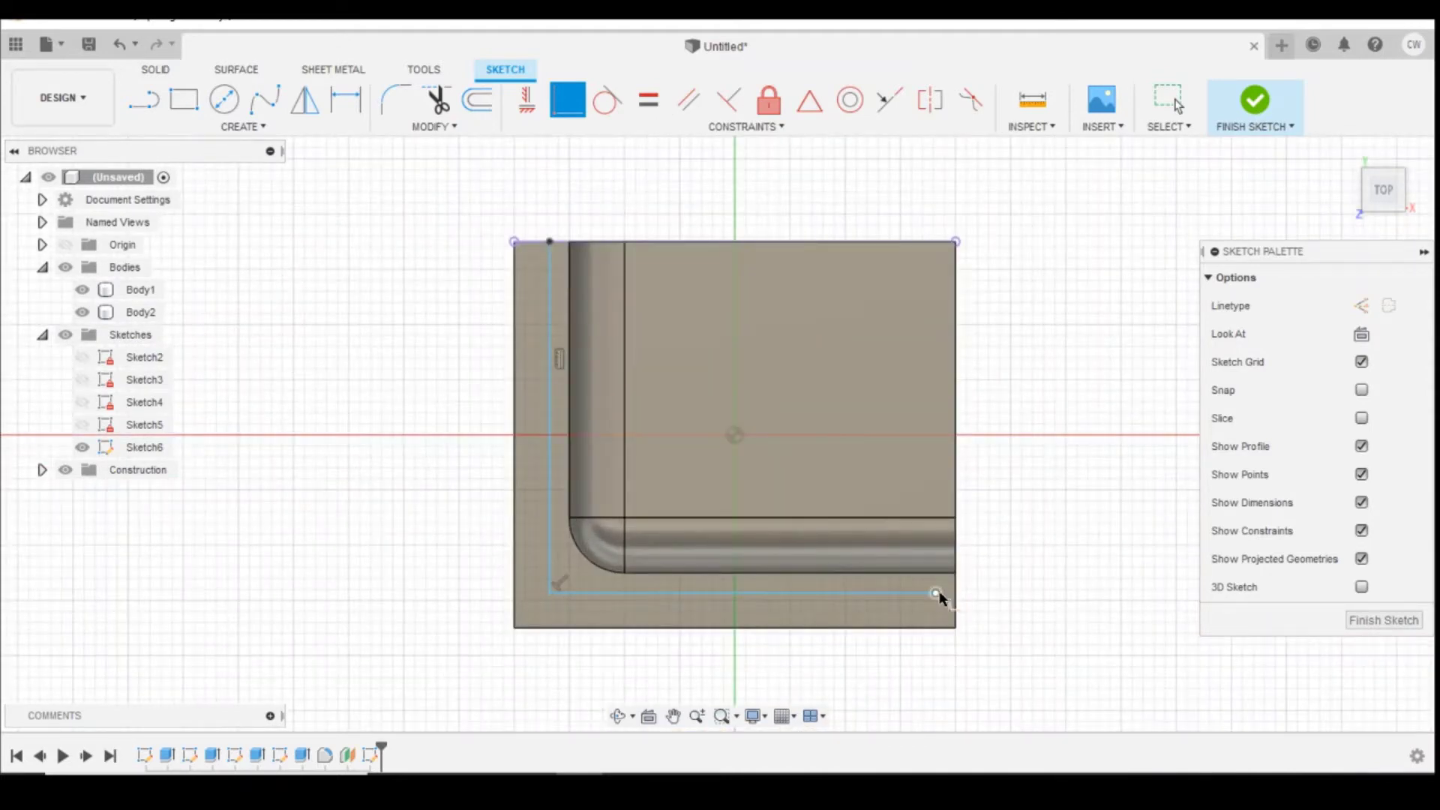
Try to constrain the front line's free endpoint coincident with the plate's right edge.
{"action": "left_click", "coordinate": [936, 592]}
{"action": "left_click", "coordinate": [955, 607]}
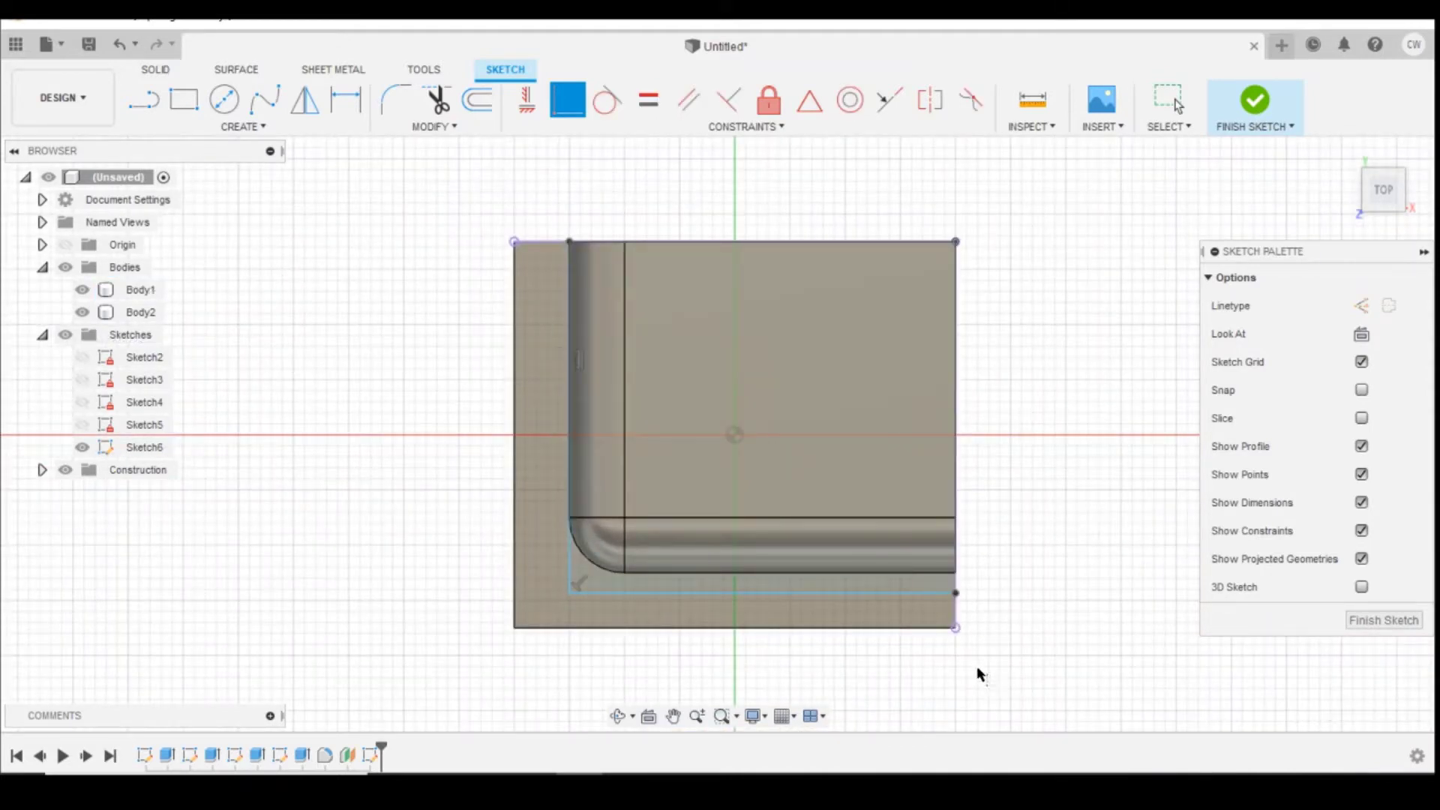
{"action": "key", "text": "Escape"}
{"action": "left_click", "coordinate": [122, 45]}
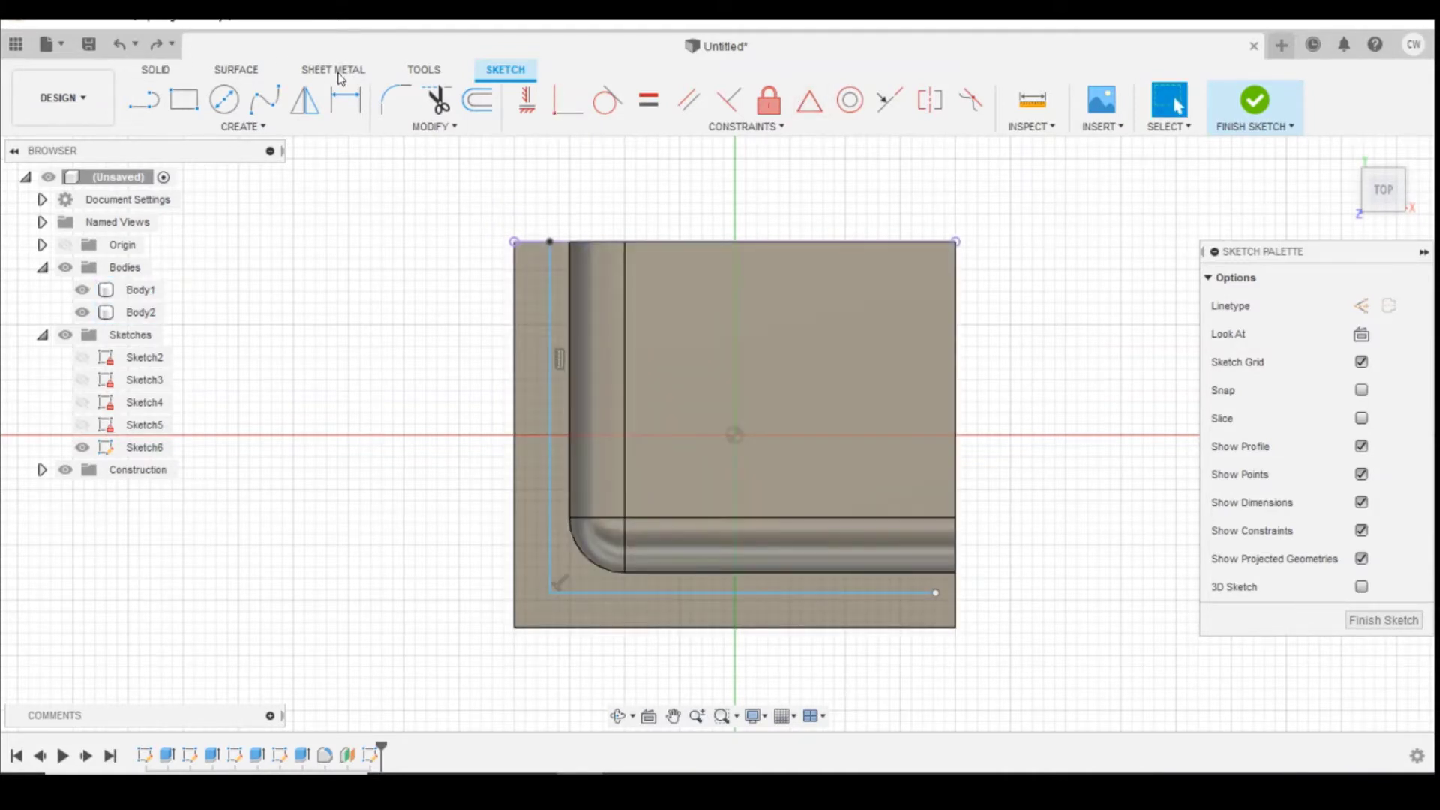
Dimension the side line's rear endpoint 0.2 mm from the tall block's left side.
{"action": "left_click", "coordinate": [346, 99]}
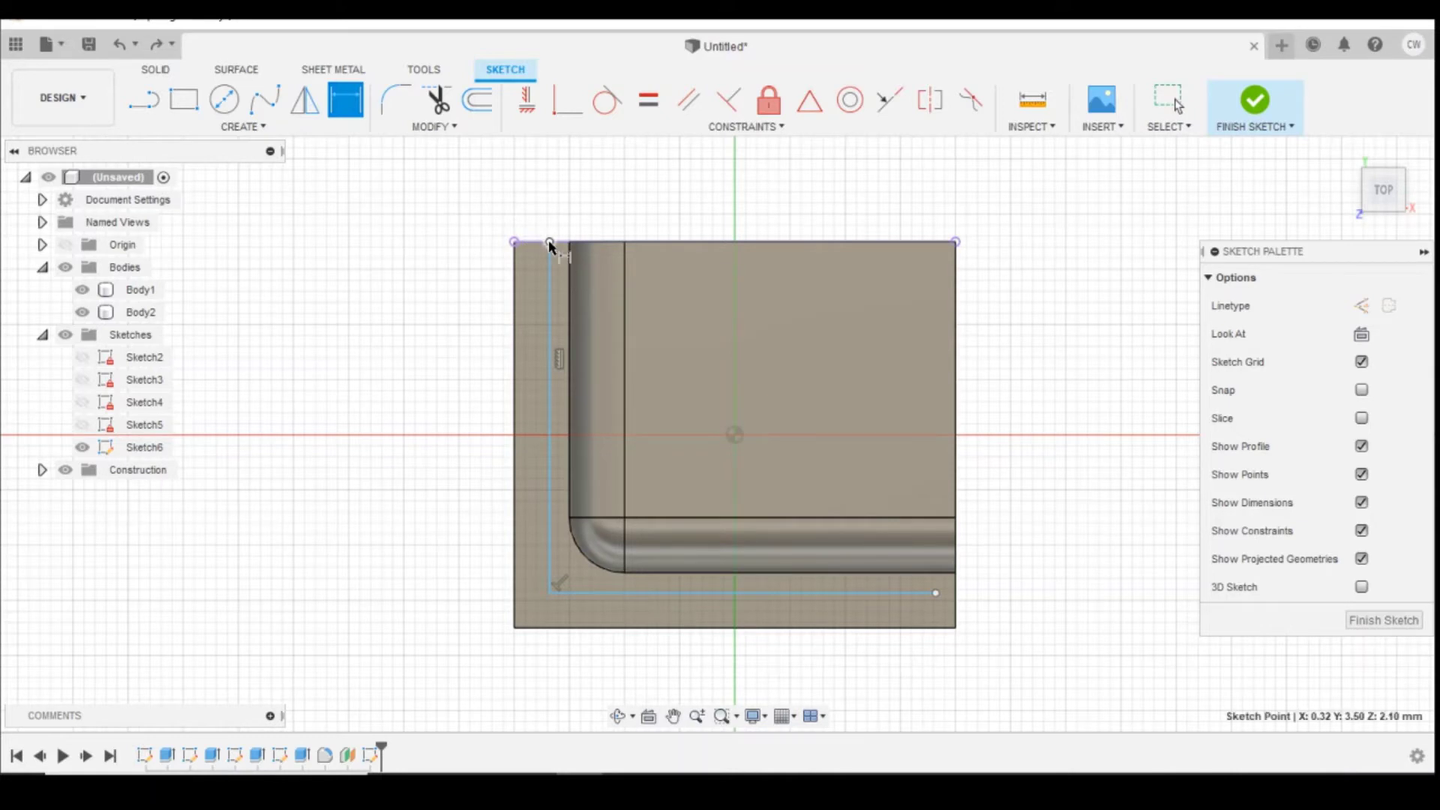
{"action": "scroll", "coordinate": [550, 244], "scroll_direction": "up", "scroll_amount": 5}
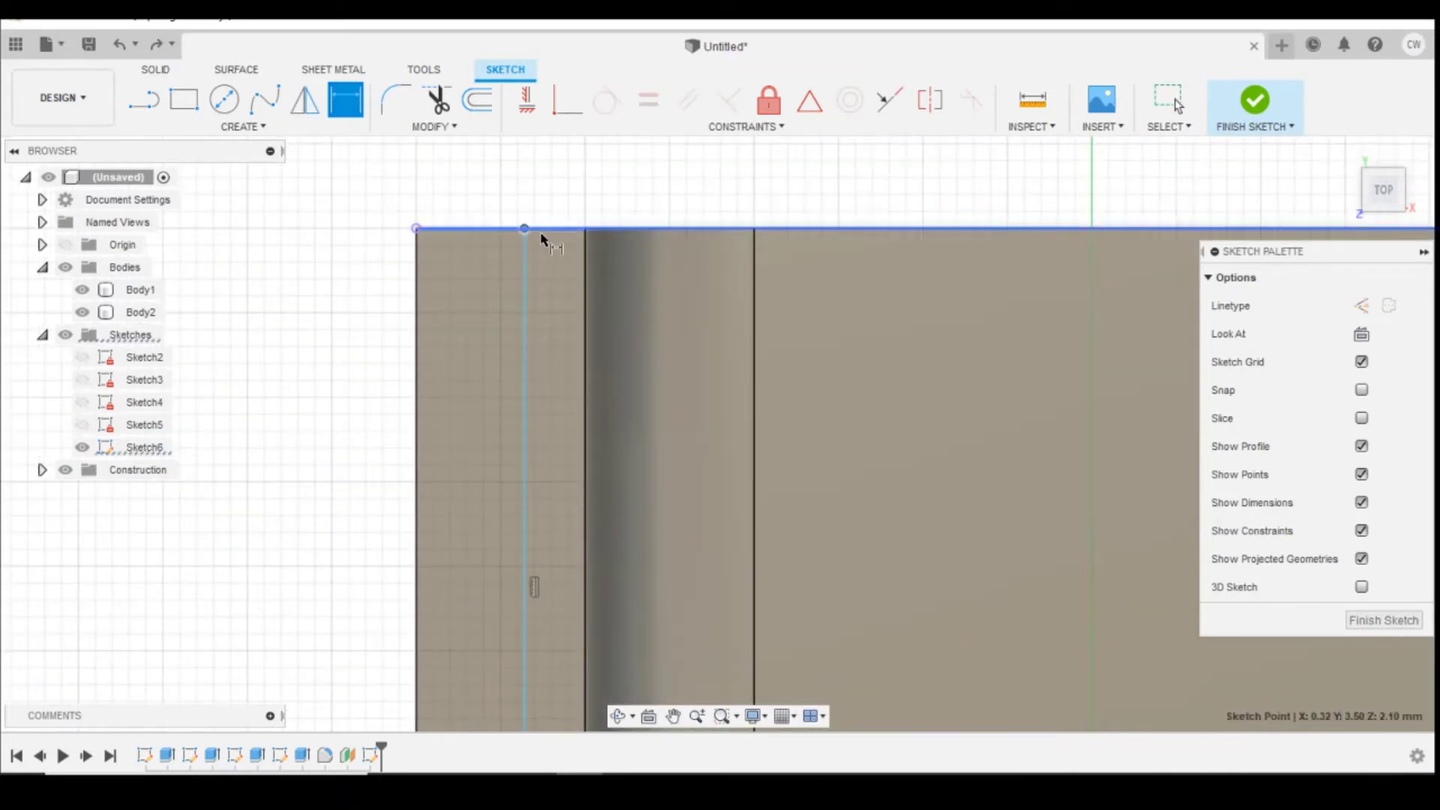
{"action": "left_click", "coordinate": [587, 231]}
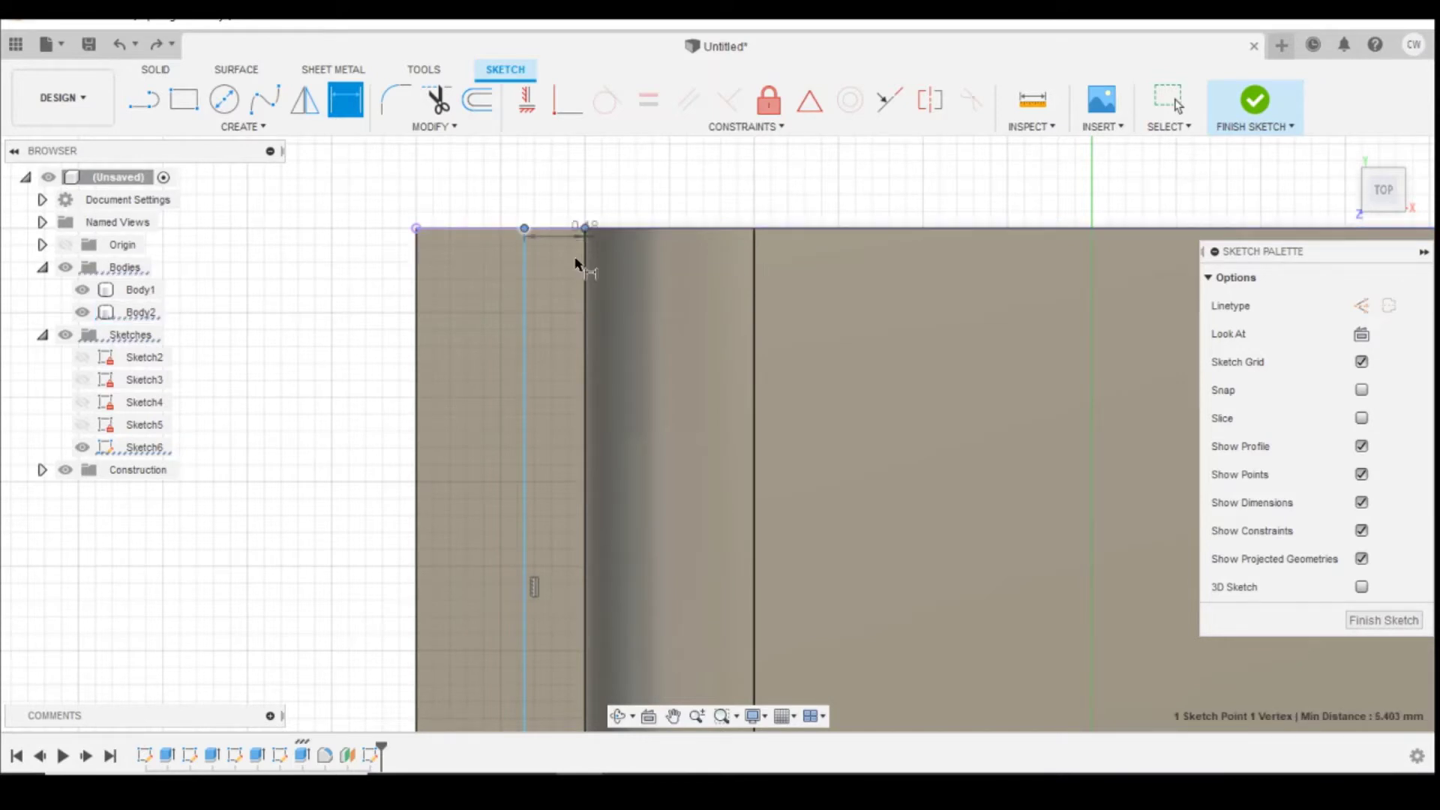
{"action": "left_click", "coordinate": [564, 192]}
{"action": "type", "text": "0.2"}
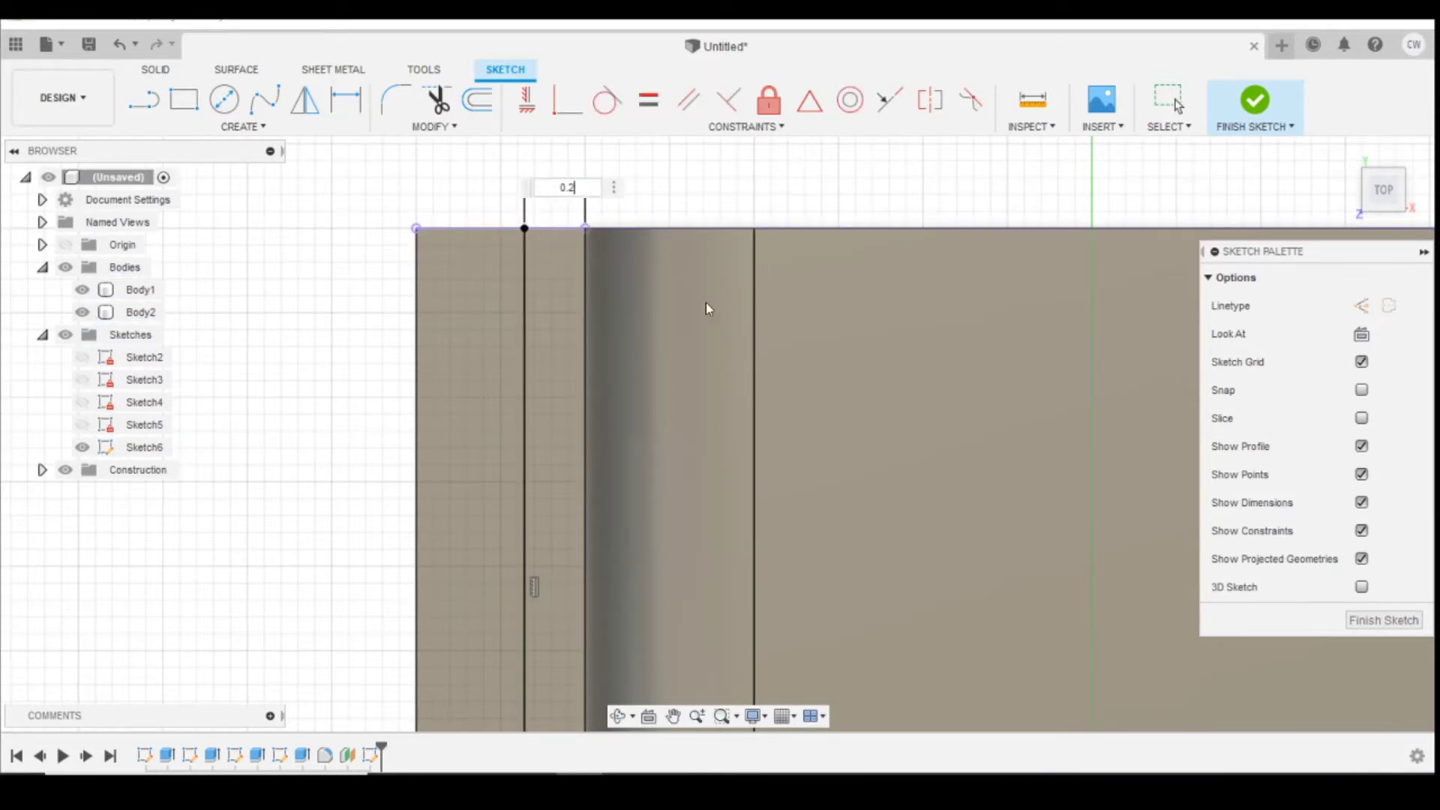
{"action": "key", "text": "Return"}
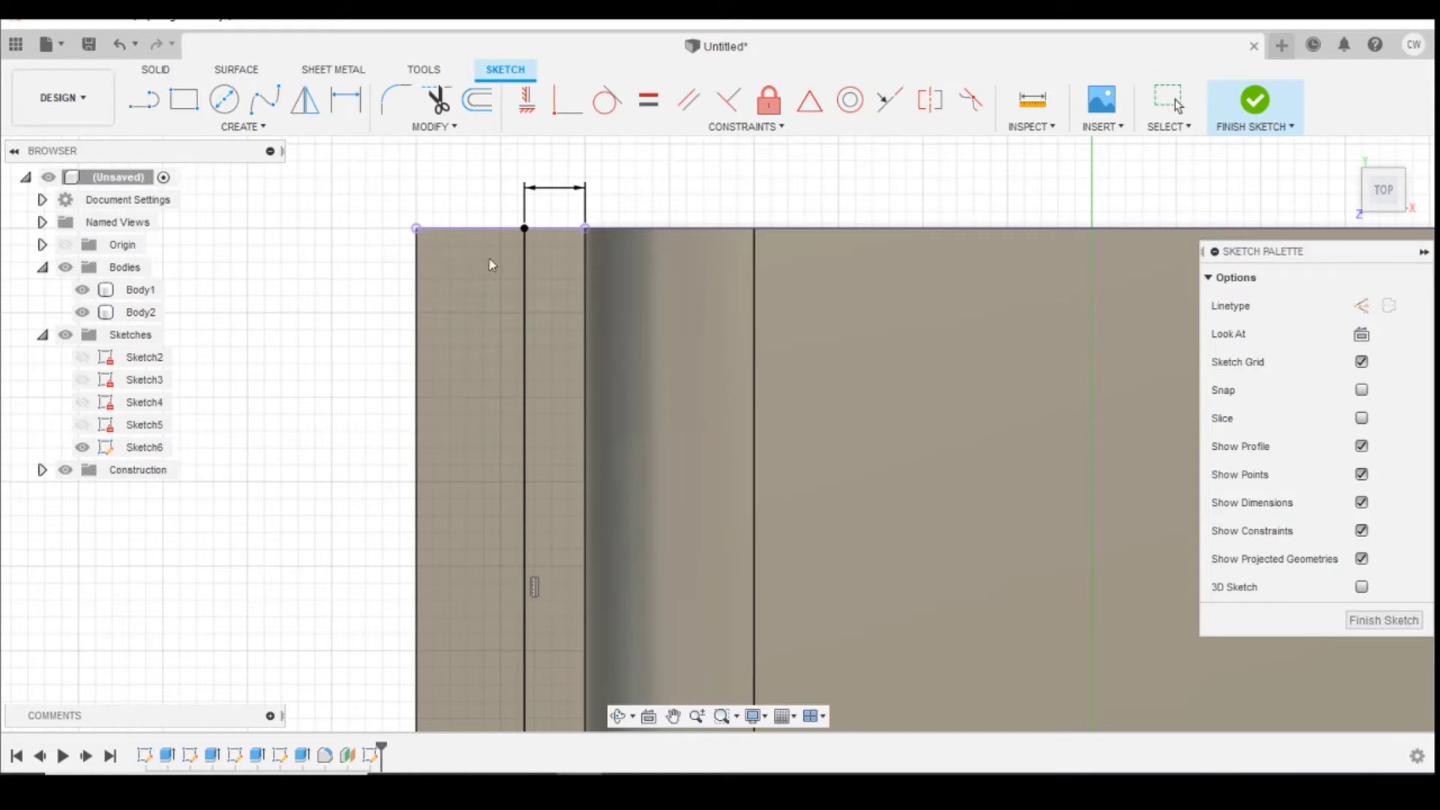
Dimension the front line 0.2 mm away from the tall block's front edge.
{"action": "key", "text": "d"}
{"action": "scroll", "coordinate": [555, 315], "scroll_direction": "down", "scroll_amount": 6}
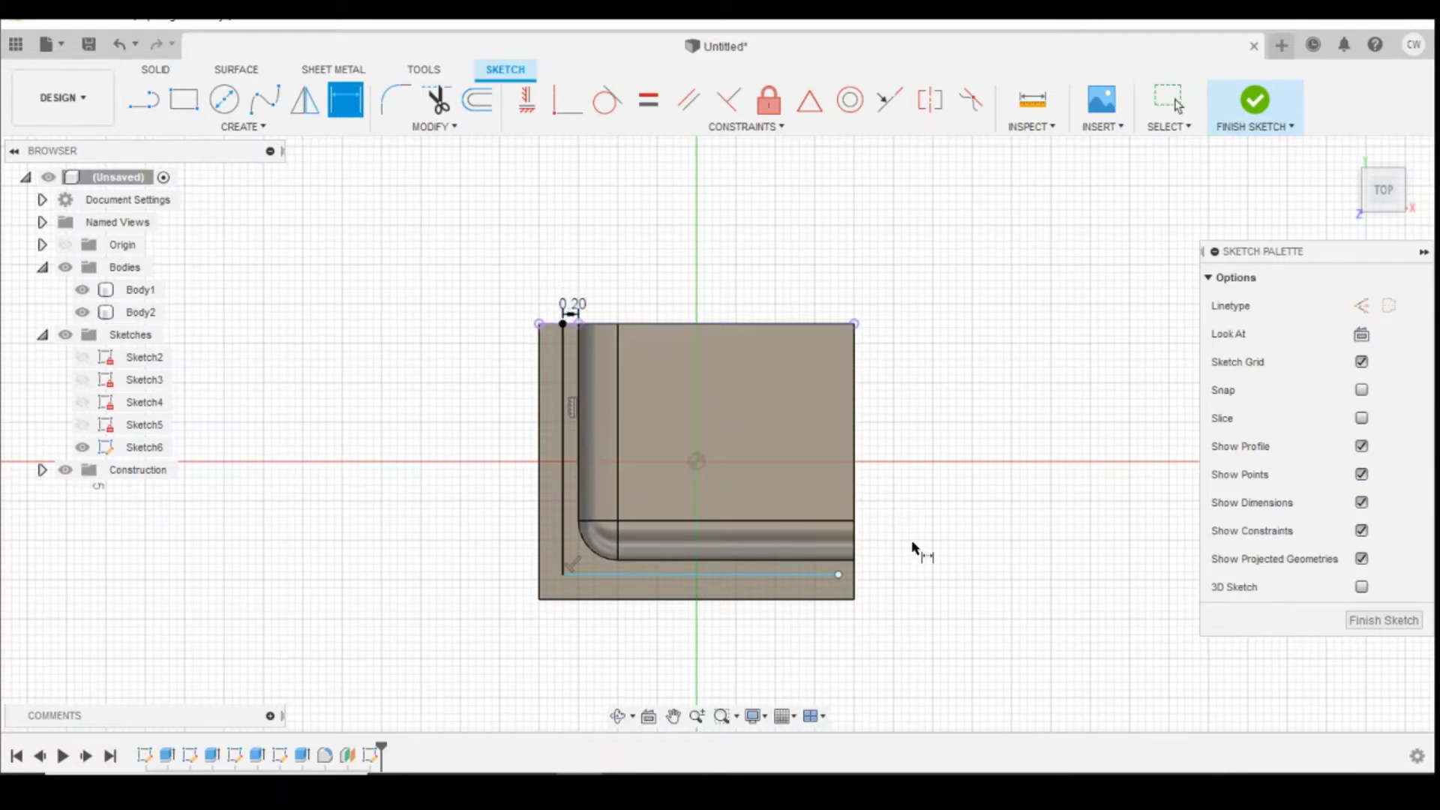
{"action": "scroll", "coordinate": [913, 548], "scroll_direction": "up", "scroll_amount": 2}
{"action": "left_click", "coordinate": [788, 586]}
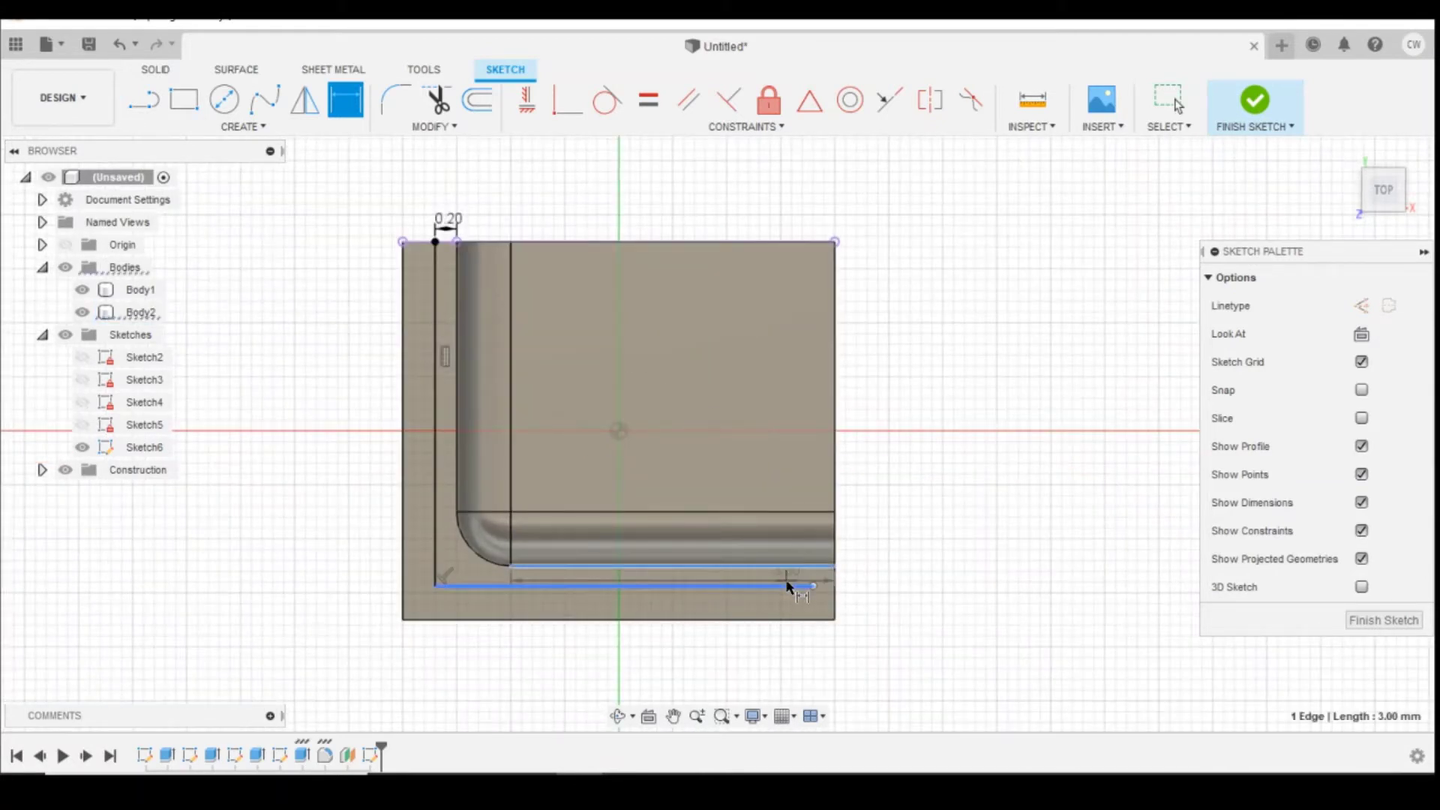
{"action": "left_click", "coordinate": [785, 585]}
{"action": "left_click", "coordinate": [876, 577]}
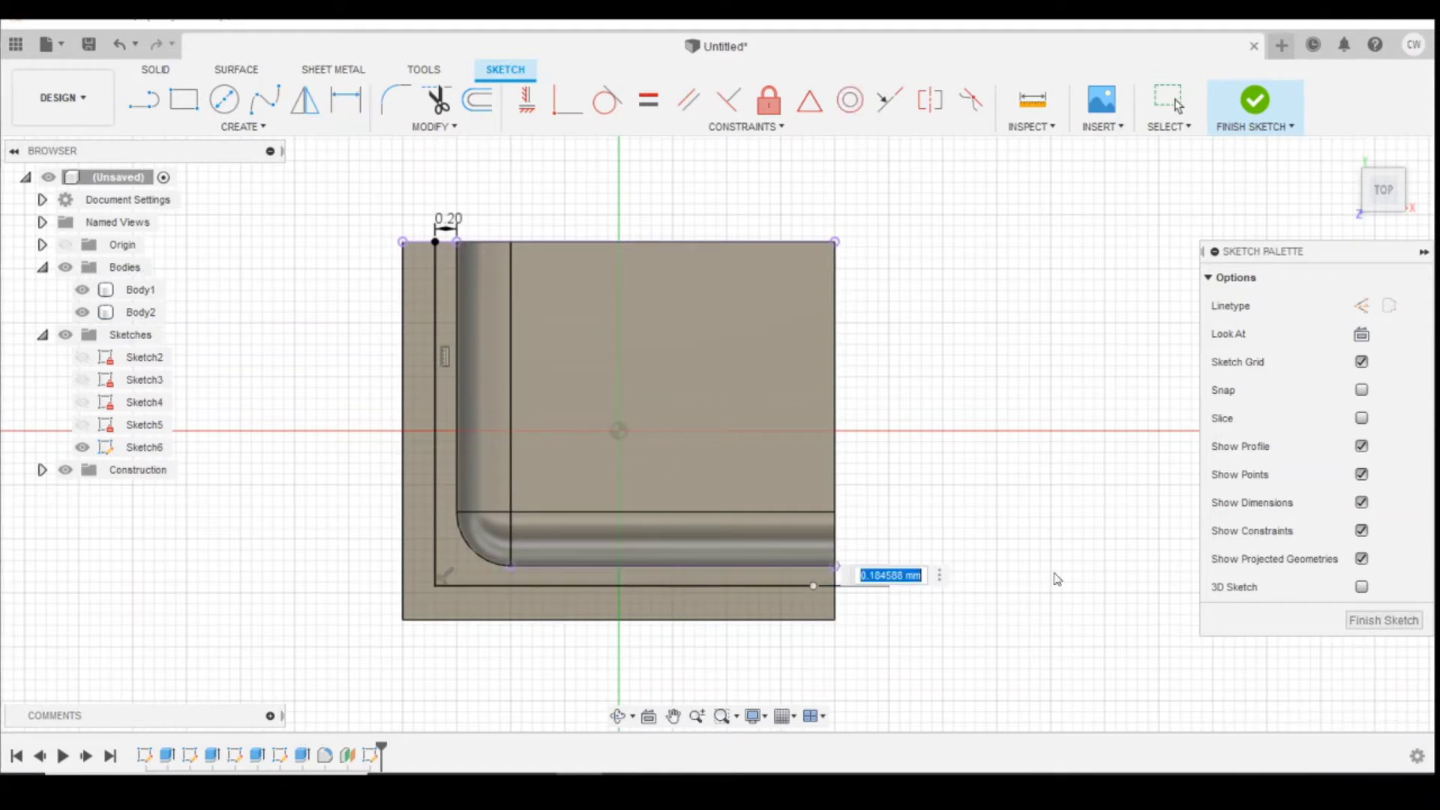
{"action": "type", "text": "0.2"}
{"action": "key", "text": "Return"}
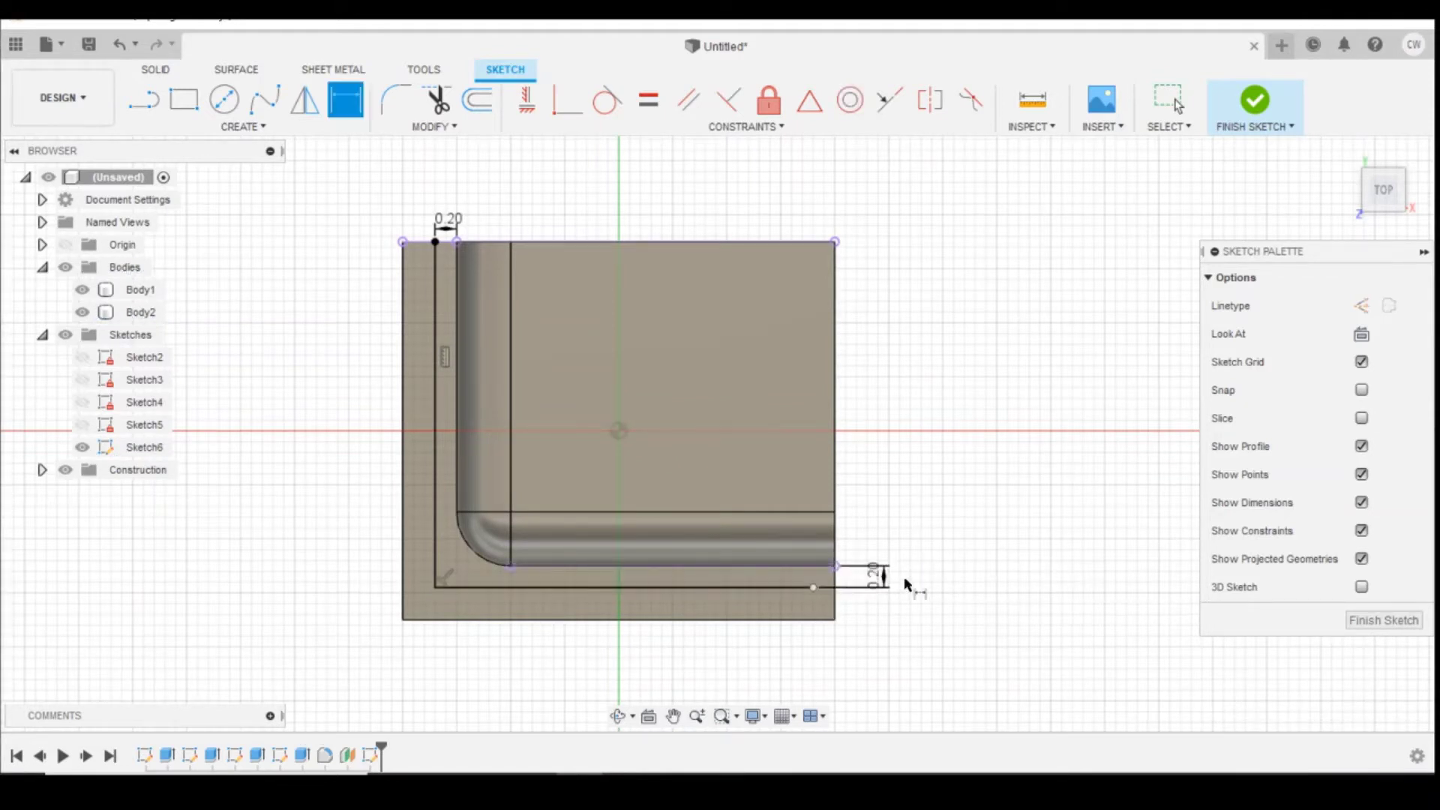
Constrain the front line's free endpoint coincident with the plate's right edge.
{"action": "left_click", "coordinate": [567, 99]}
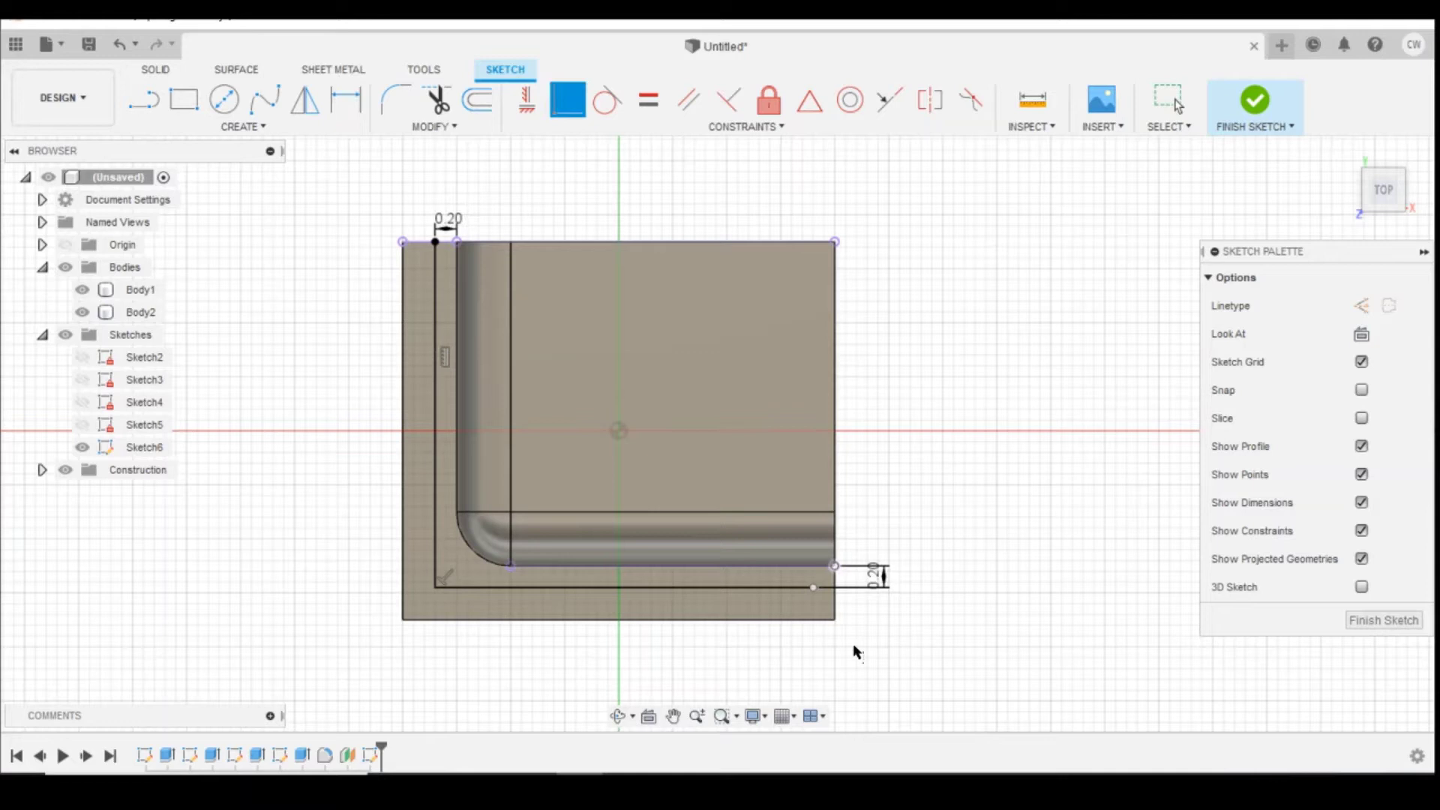
{"action": "left_click", "coordinate": [813, 587]}
{"action": "left_click", "coordinate": [835, 603]}
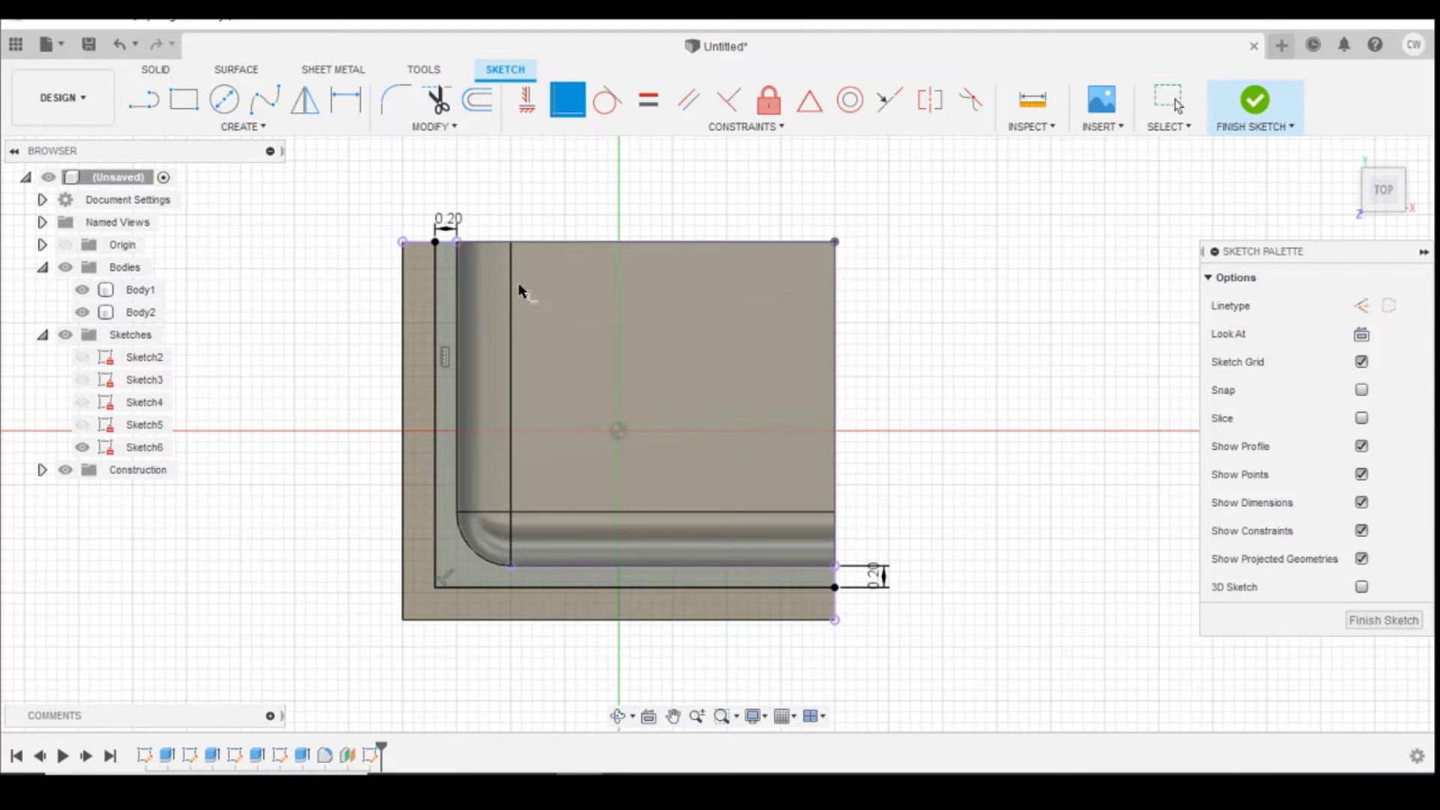
Fillet the corner between the two sketch lines with a 0.7 mm radius and finish the sketch.
{"action": "left_click", "coordinate": [400, 100]}
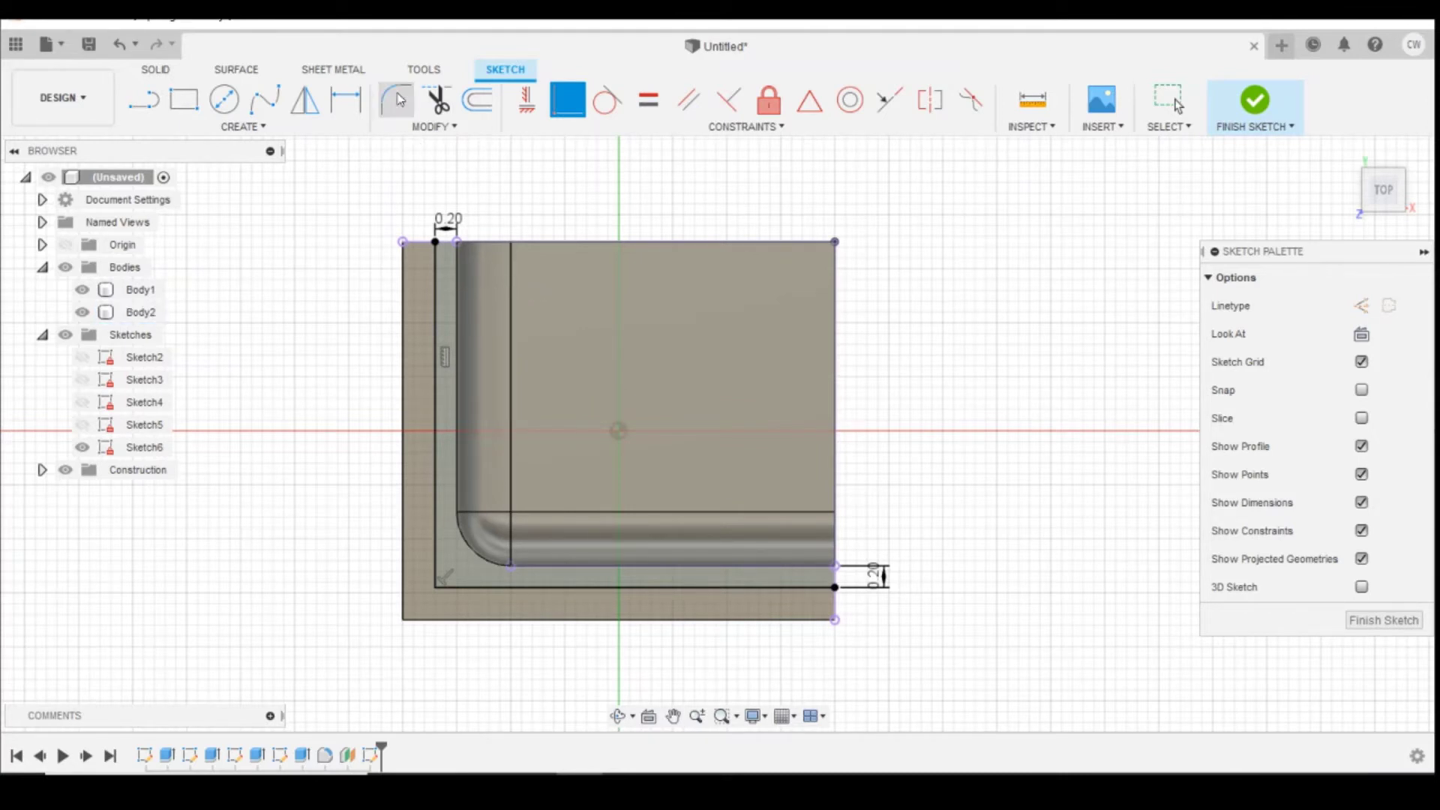
{"action": "left_click", "coordinate": [436, 567]}
{"action": "left_click", "coordinate": [450, 587]}
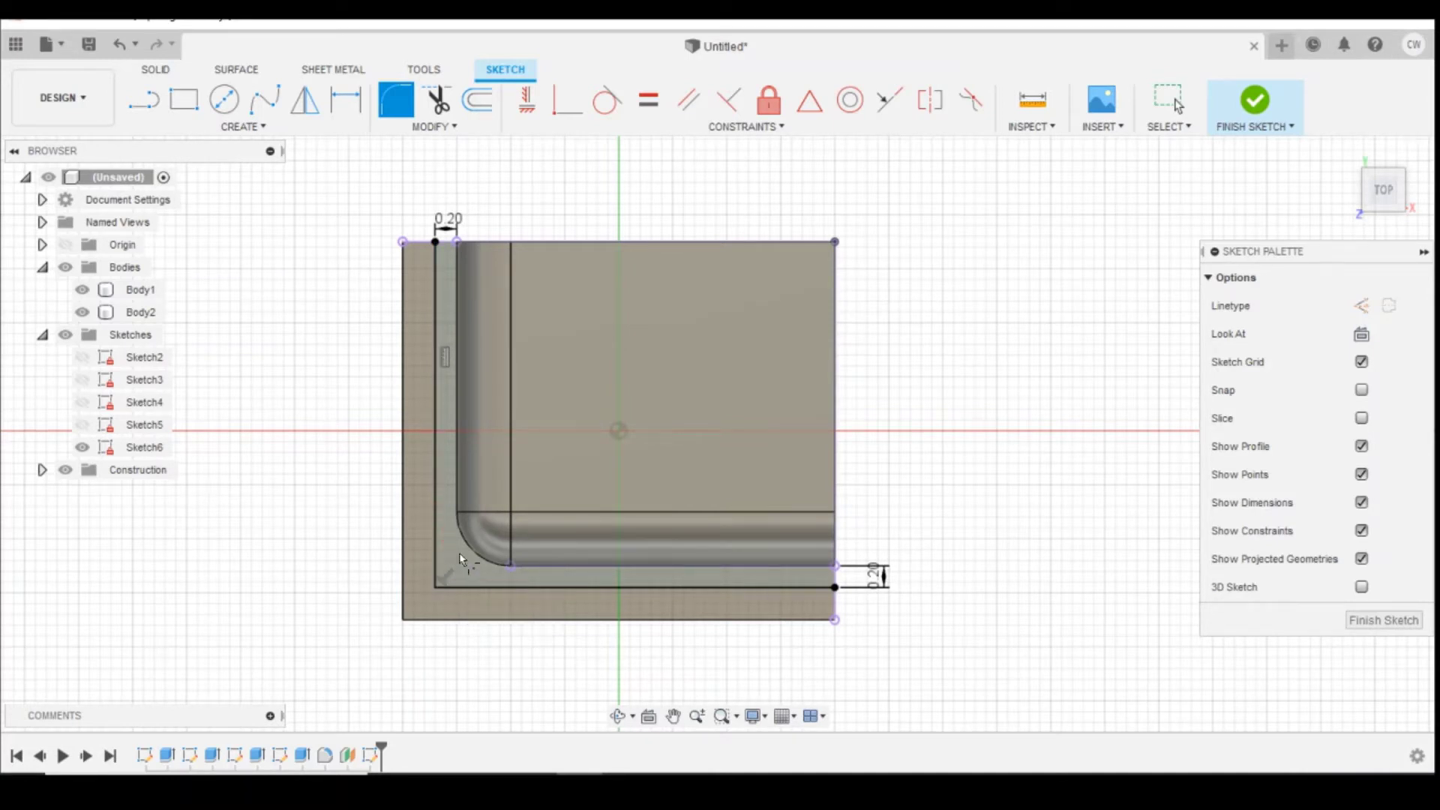
{"action": "left_click", "coordinate": [437, 587]}
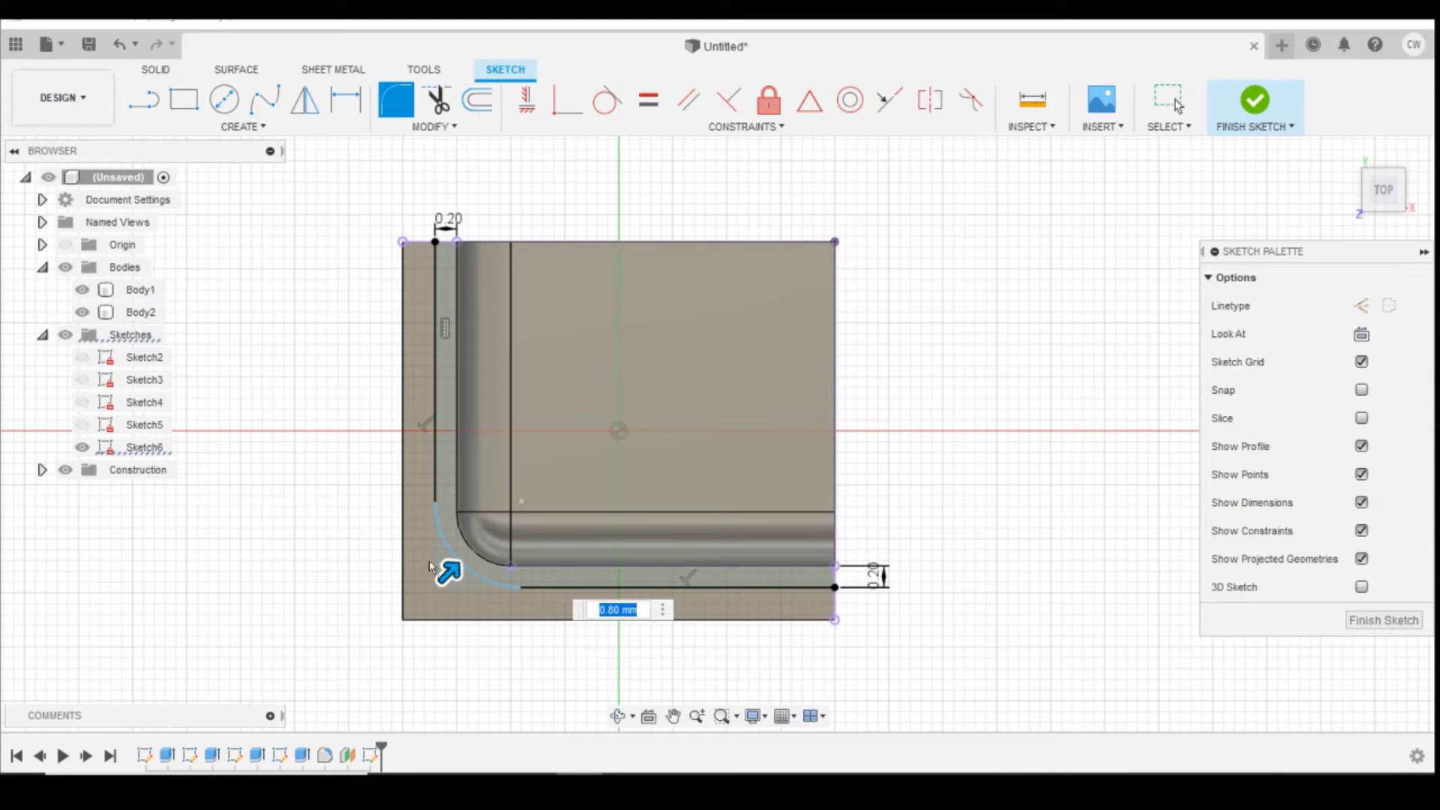
{"action": "left_click_drag", "start_coordinate": [432, 586], "coordinate": [445, 576]}
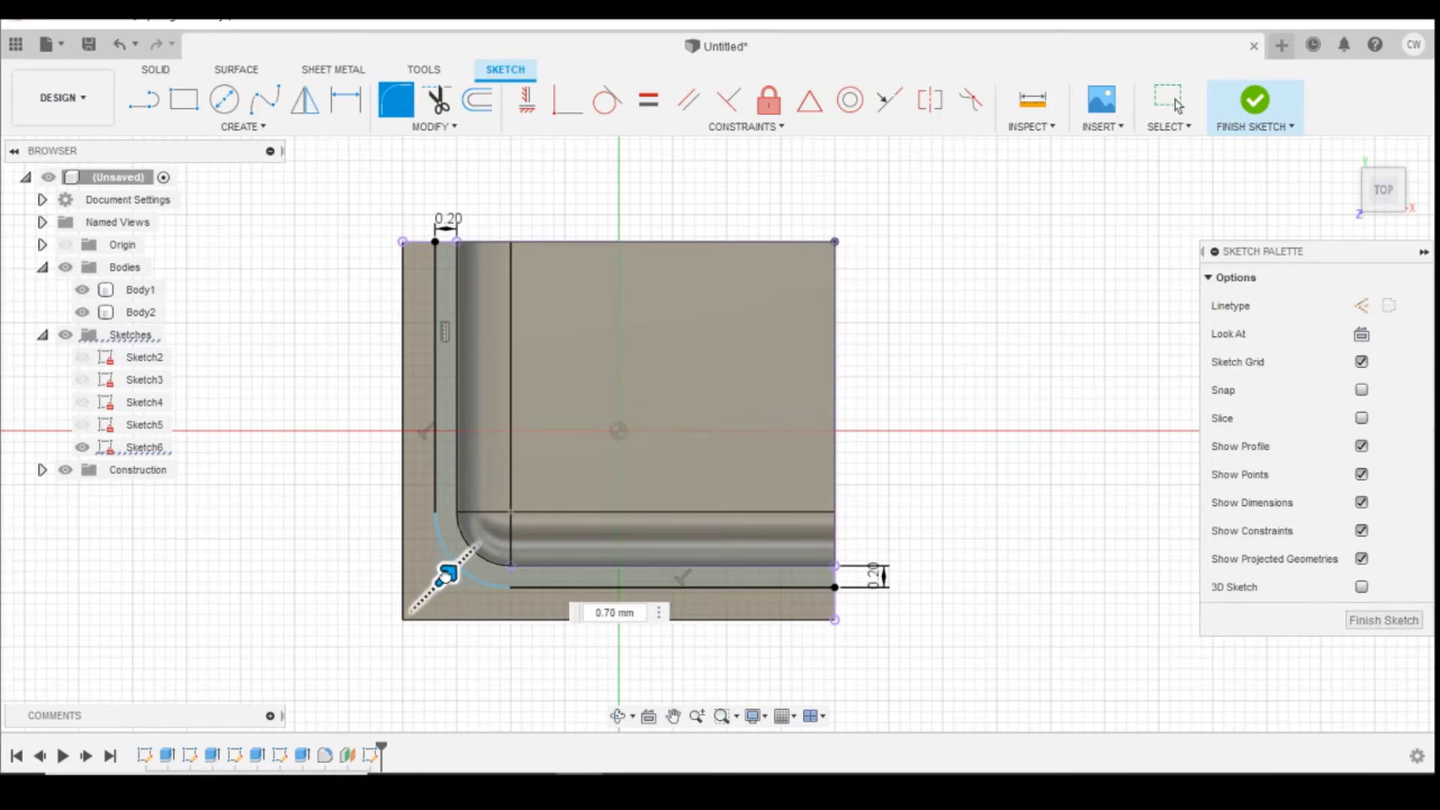
{"action": "left_click_drag", "start_coordinate": [445, 576], "coordinate": [447, 575]}
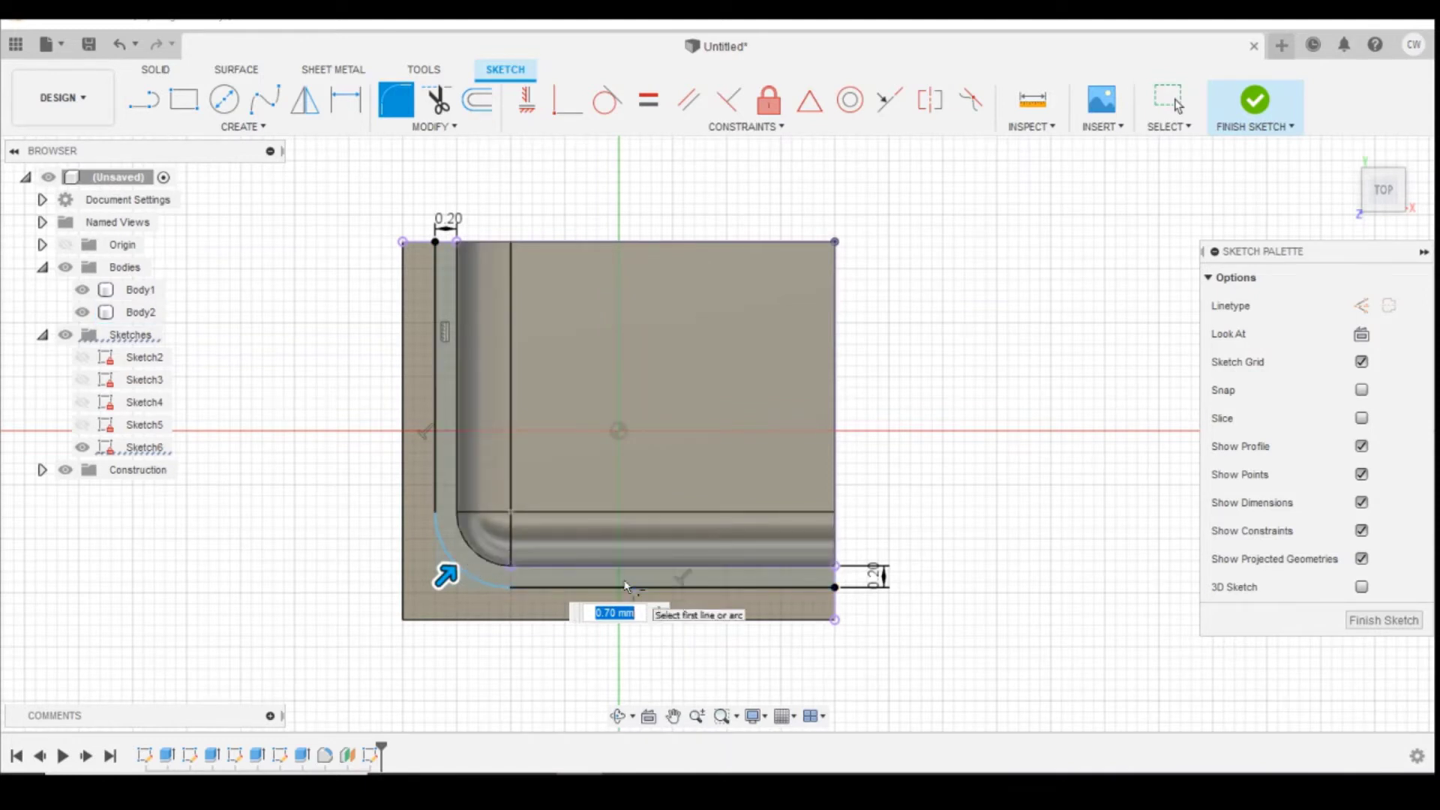
{"action": "key", "text": "Return"}
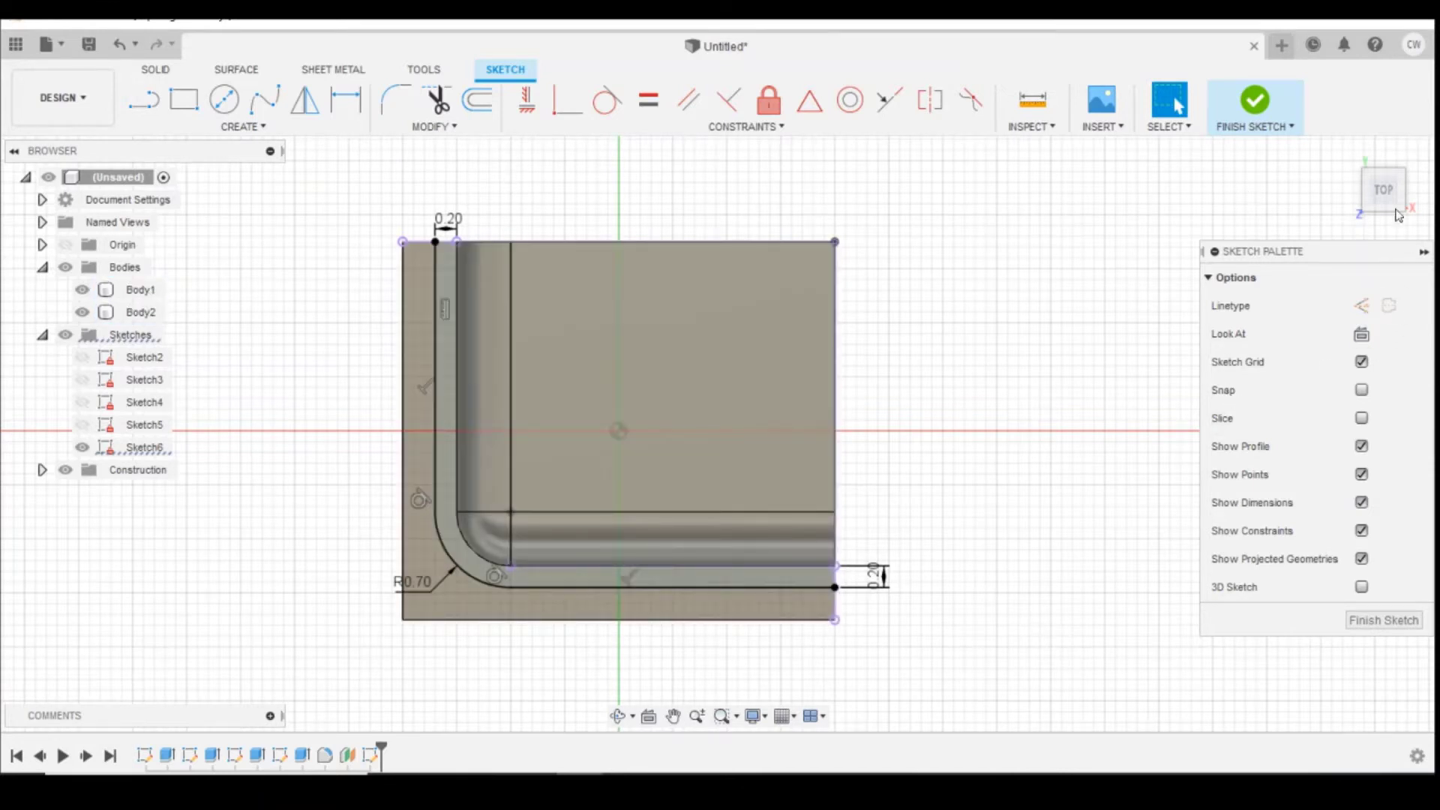
{"action": "mouse_move", "coordinate": [1392, 198]}
{"action": "left_mouse_down"}
{"action": "mouse_move", "coordinate": [1384, 122]}
{"action": "mouse_move", "coordinate": [1410, 144]}
{"action": "left_mouse_up"}
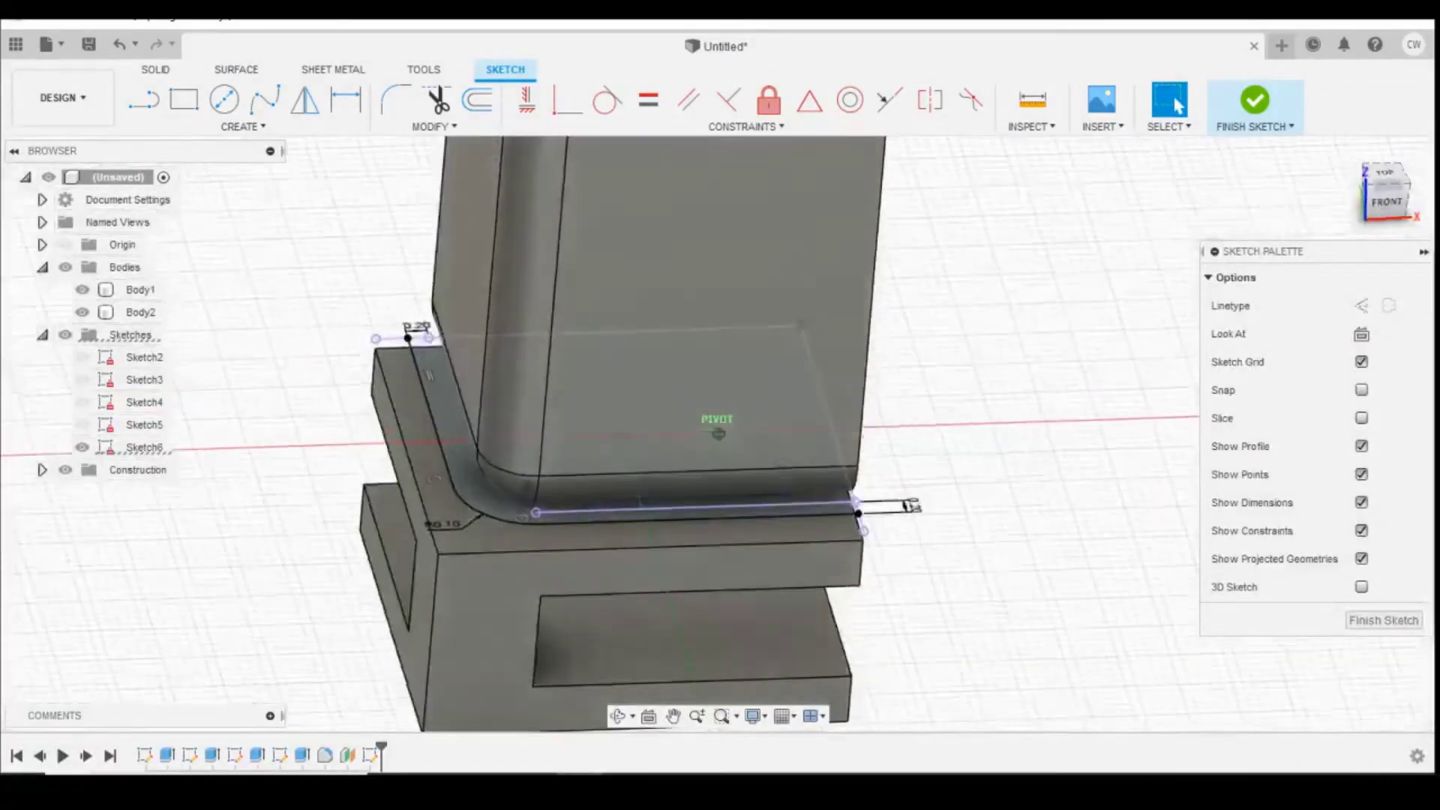
{"action": "middle_click_drag", "start_coordinate": [742, 342], "coordinate": [794, 276], "text": "shift"}
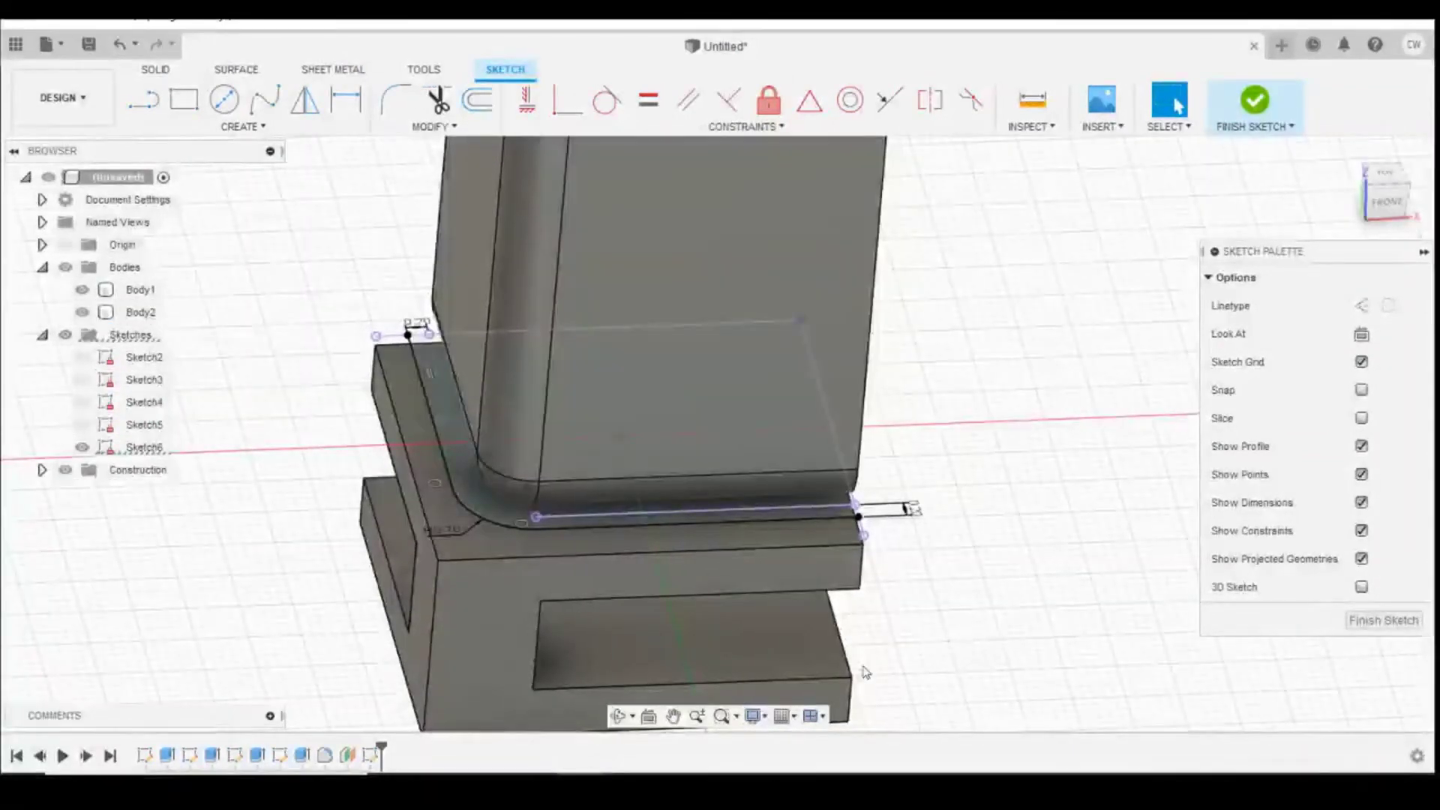
{"action": "left_click", "coordinate": [1254, 102]}
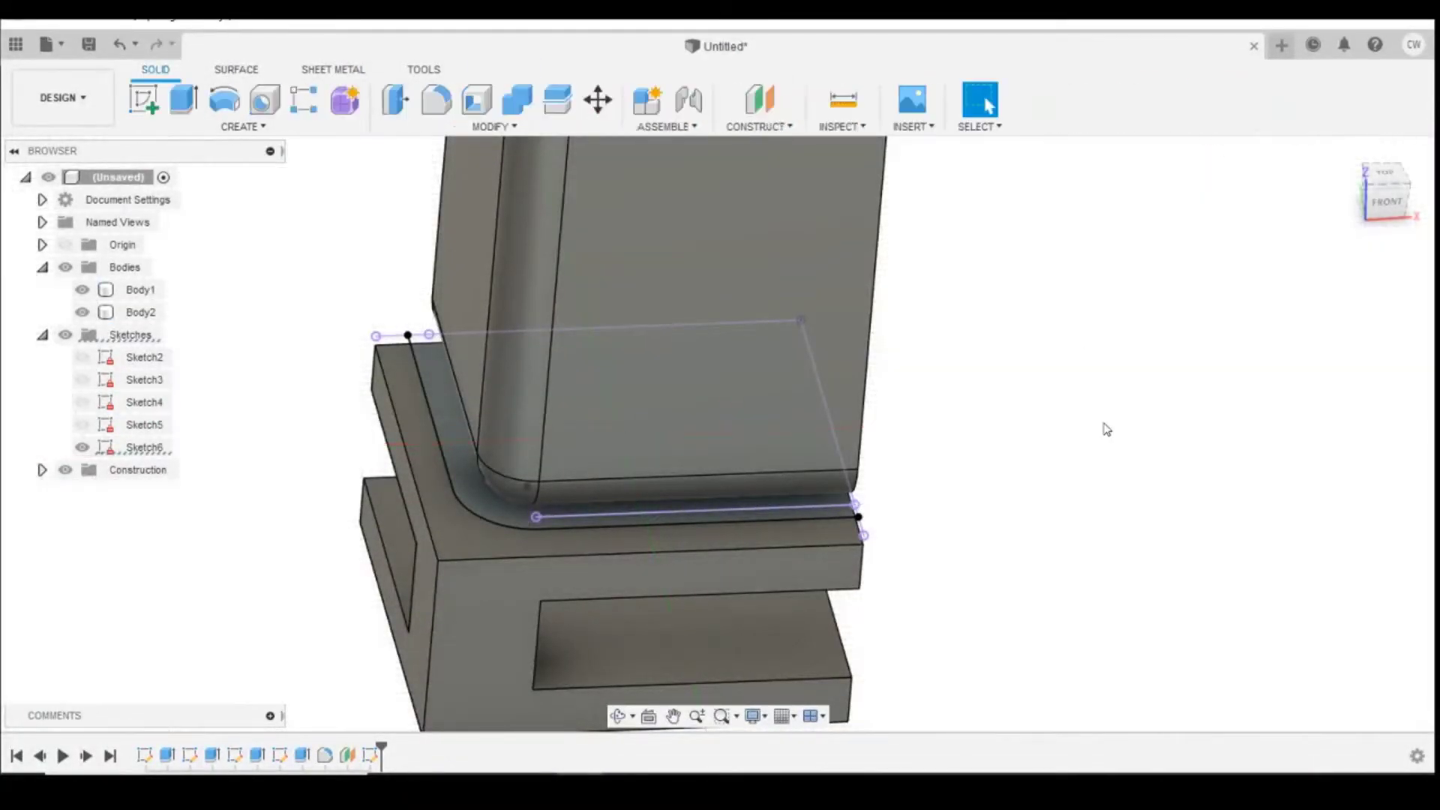
Create a solid circular pipe with a 0.4 mm section along the filleted sketch path around the block's foot, using the Join operation.
{"action": "left_click", "coordinate": [242, 126]}
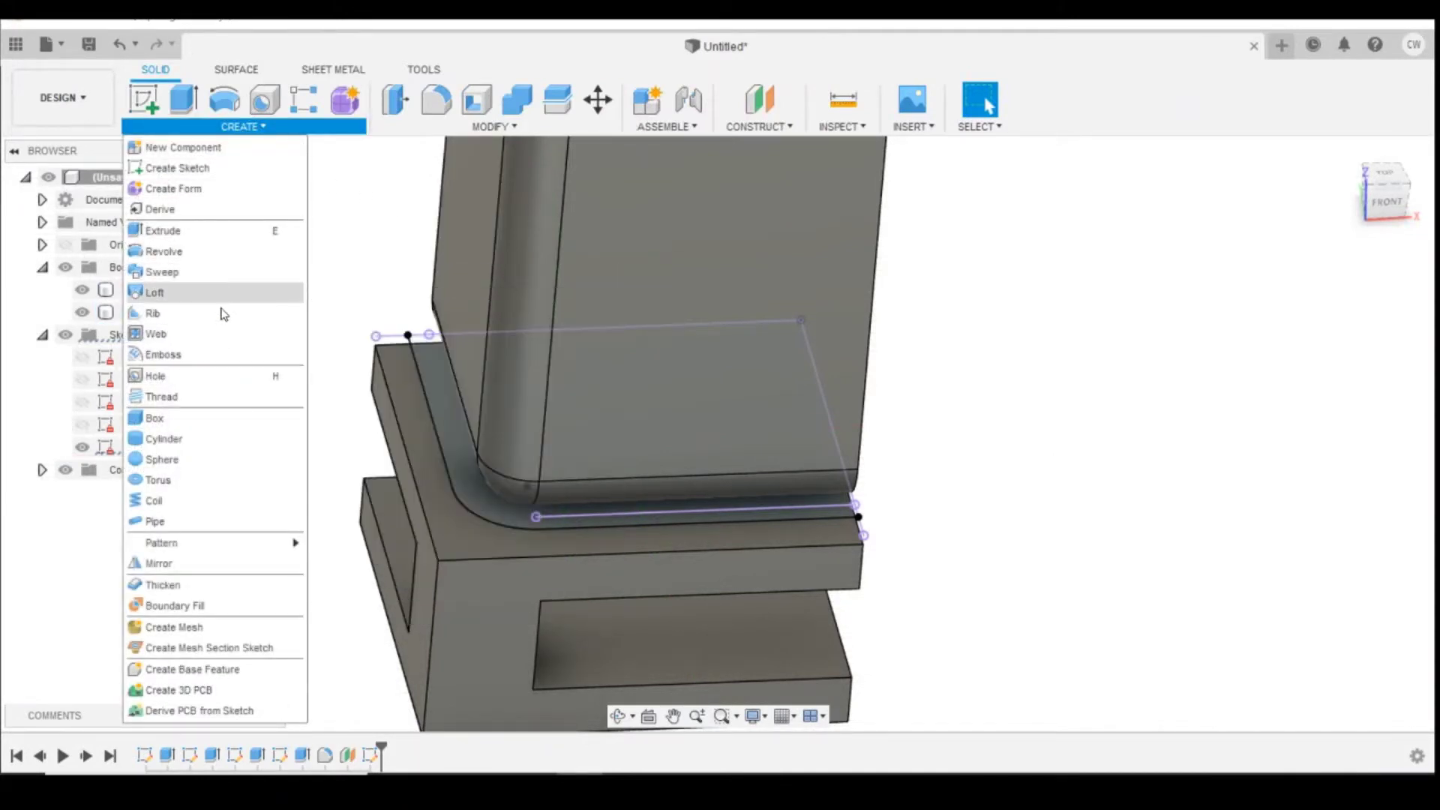
{"action": "left_click", "coordinate": [204, 521]}
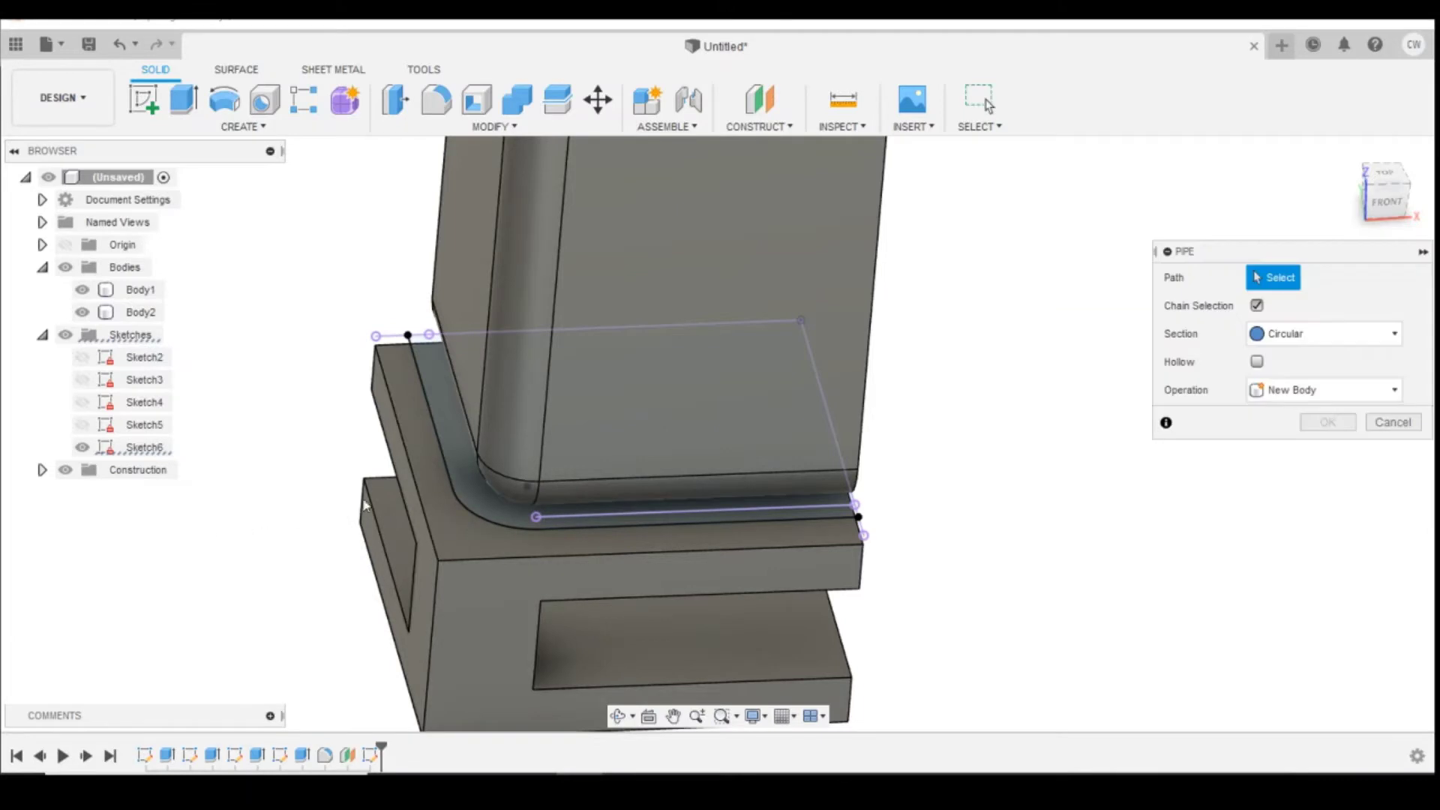
{"action": "left_click", "coordinate": [445, 461]}
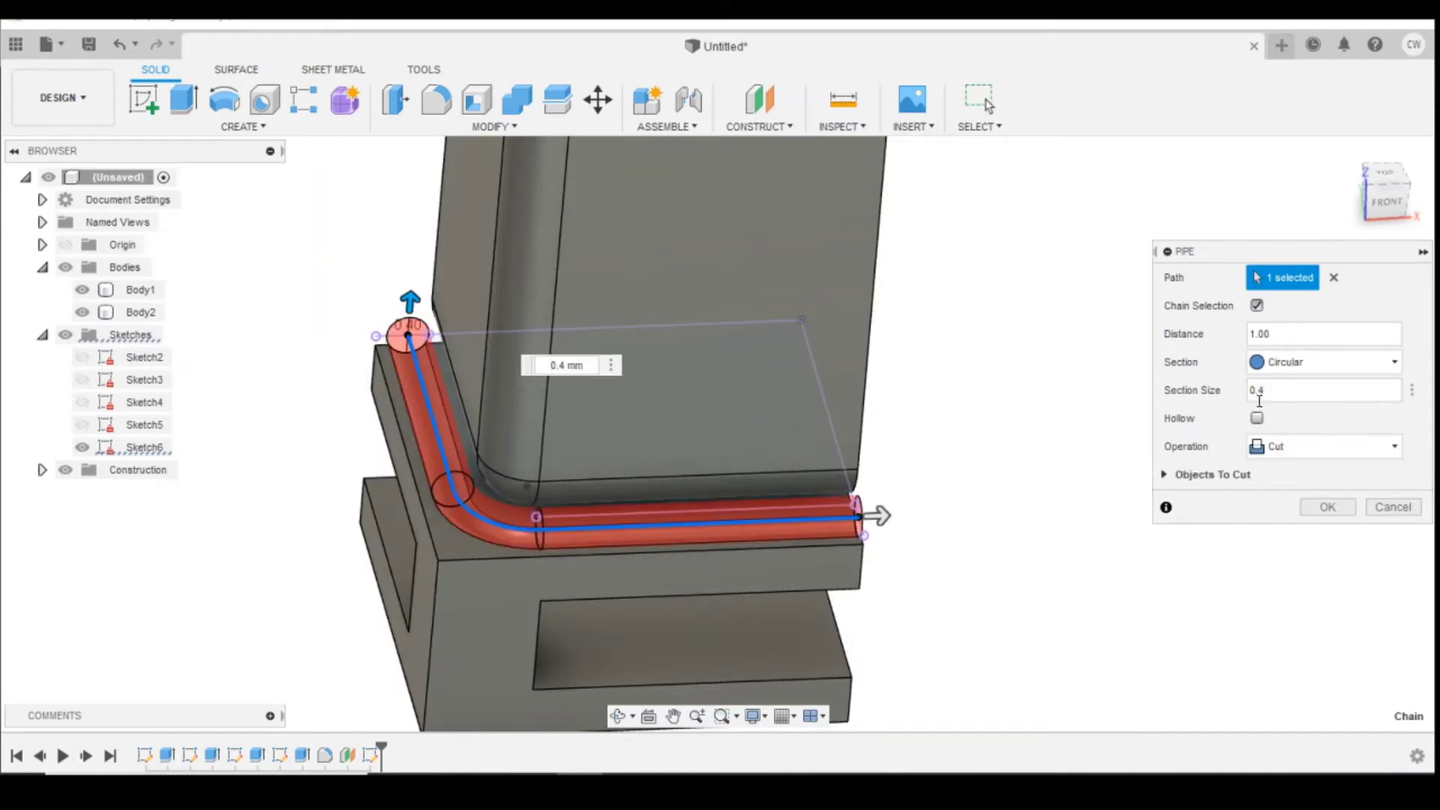
{"action": "left_click", "coordinate": [1274, 447]}
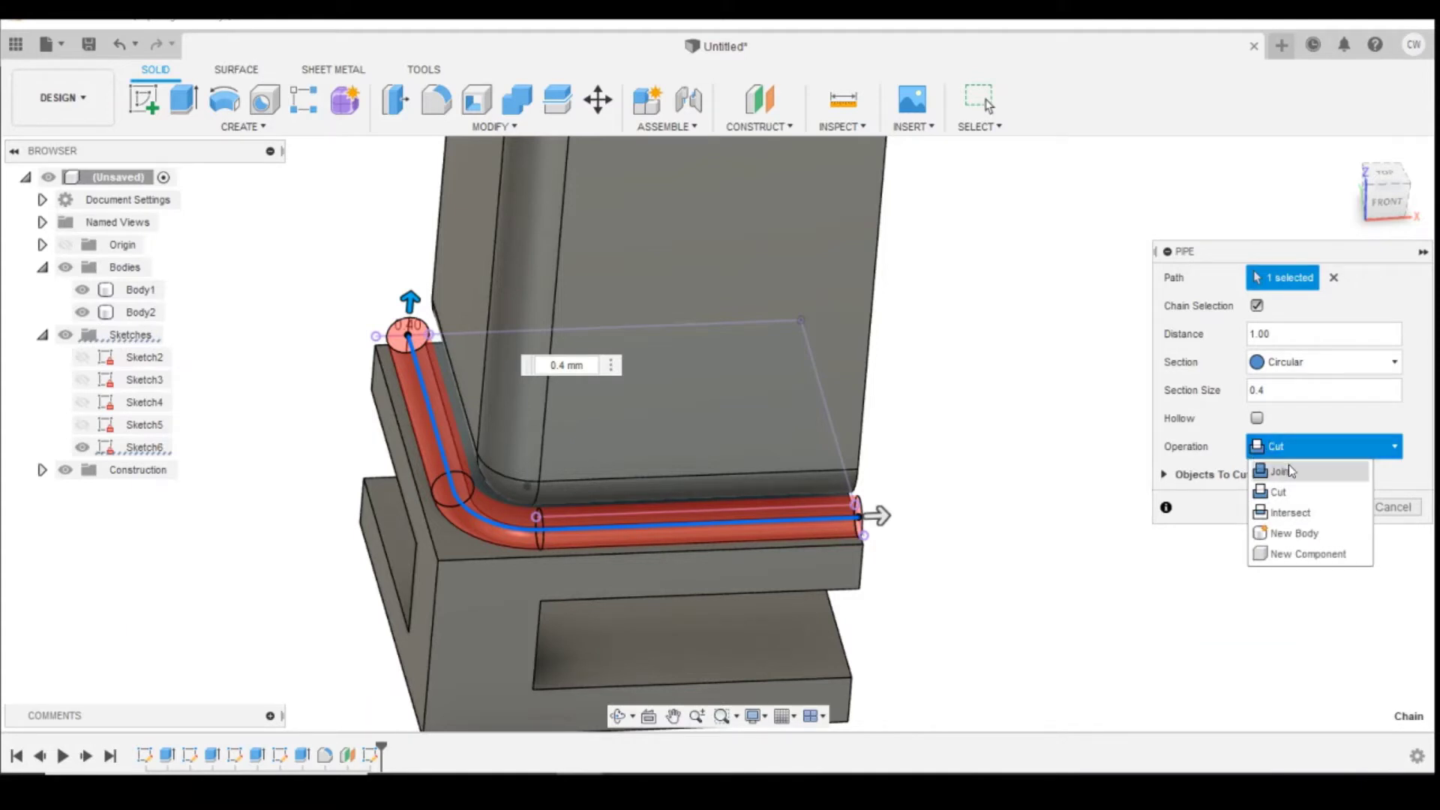
{"action": "left_click", "coordinate": [1290, 471]}
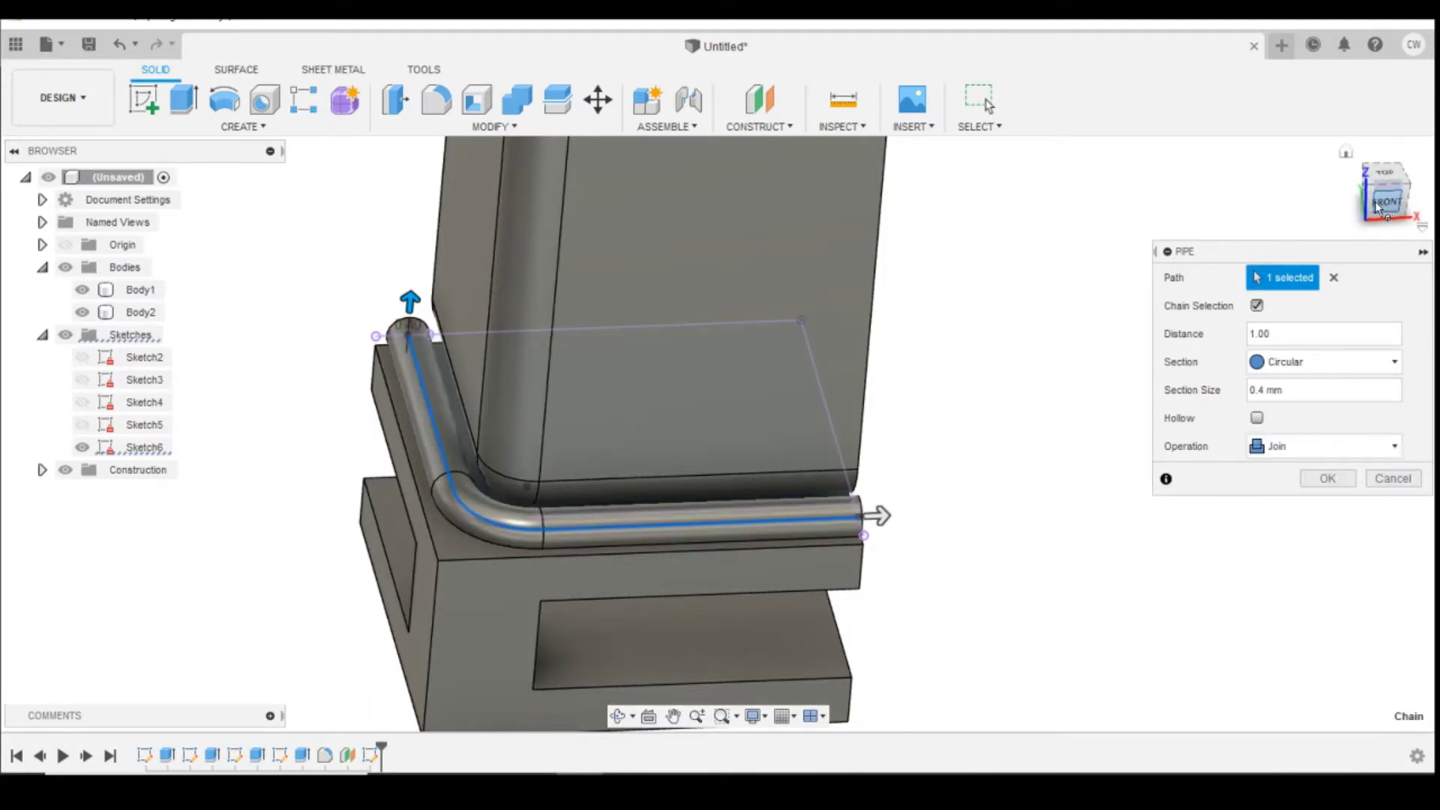
{"action": "mouse_move", "coordinate": [1374, 201]}
{"action": "left_mouse_down"}
{"action": "mouse_move", "coordinate": [1317, 204]}
{"action": "mouse_move", "coordinate": [1388, 201]}
{"action": "left_mouse_up"}
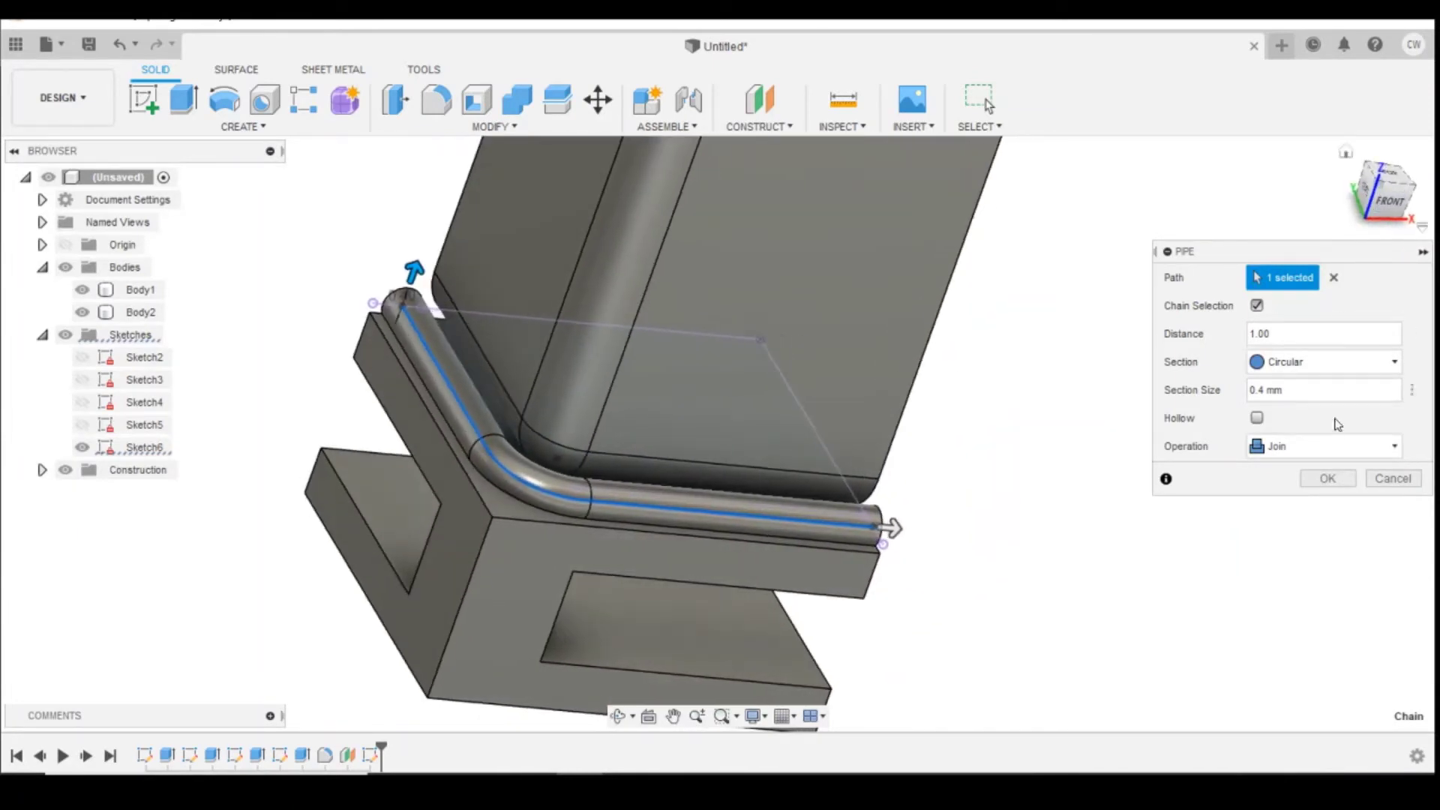
{"action": "left_click", "coordinate": [1327, 479]}
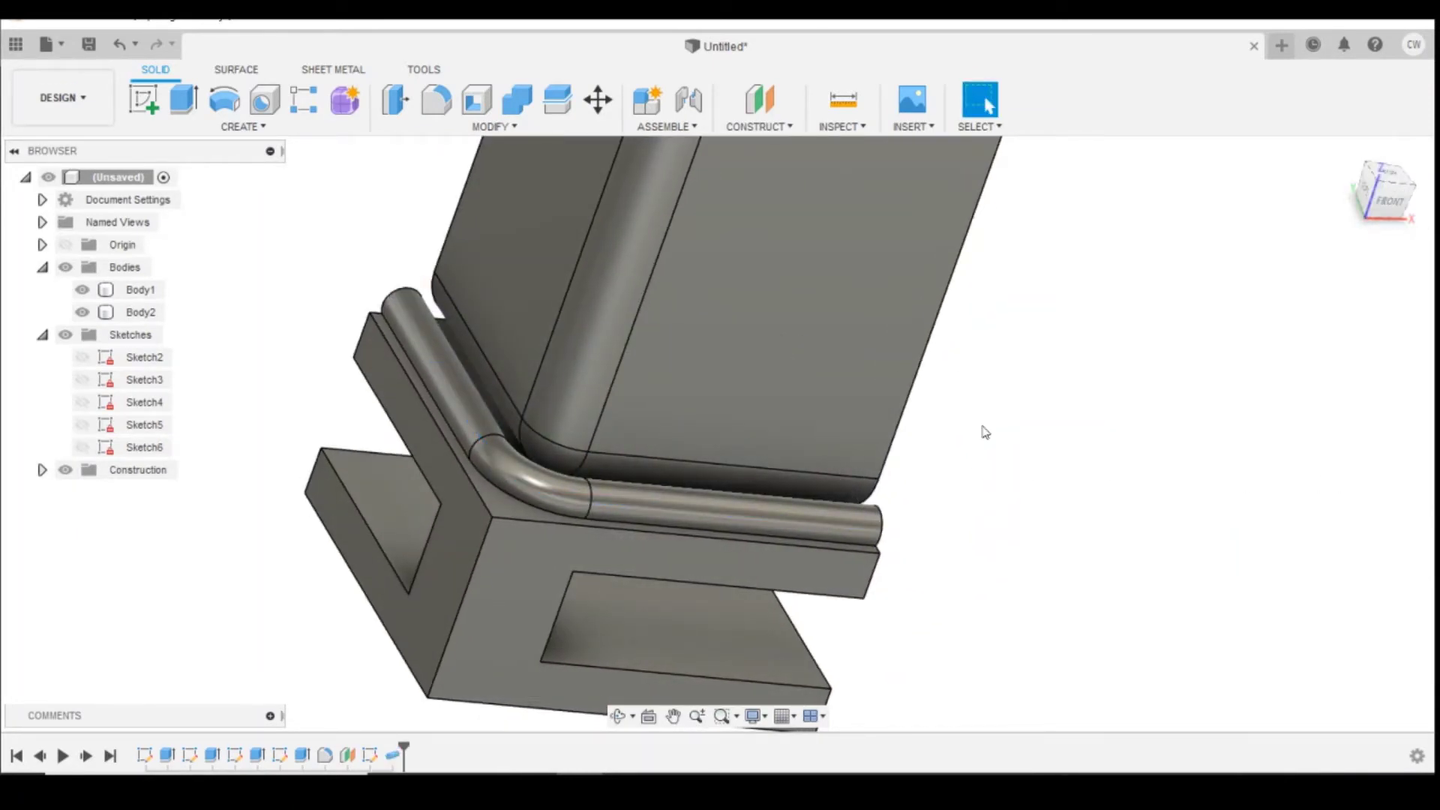
{"action": "scroll", "coordinate": [852, 486], "scroll_direction": "down", "scroll_amount": 1}
{"action": "scroll", "coordinate": [1142, 338], "scroll_direction": "down", "scroll_amount": 1}
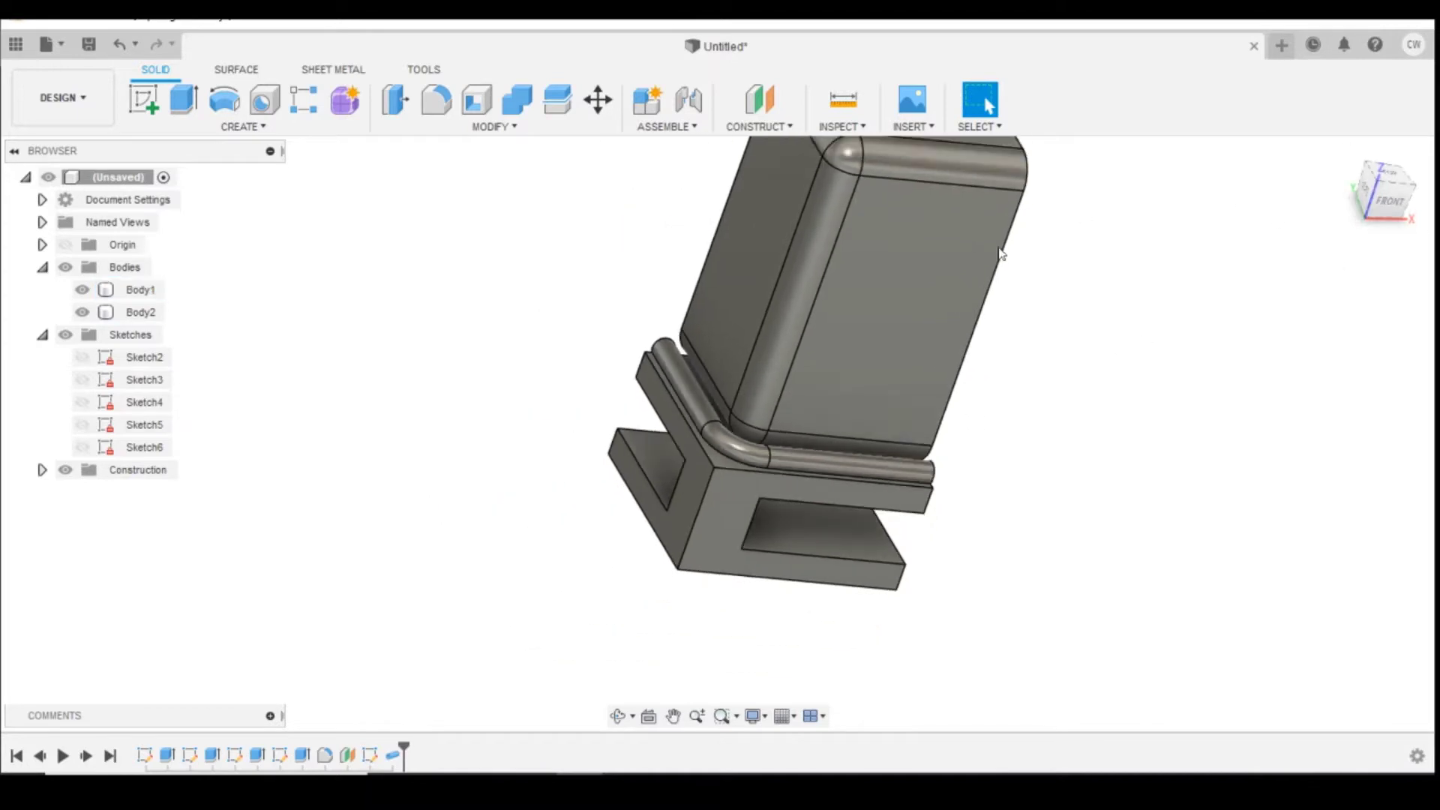
{"action": "left_click", "coordinate": [300, 125]}
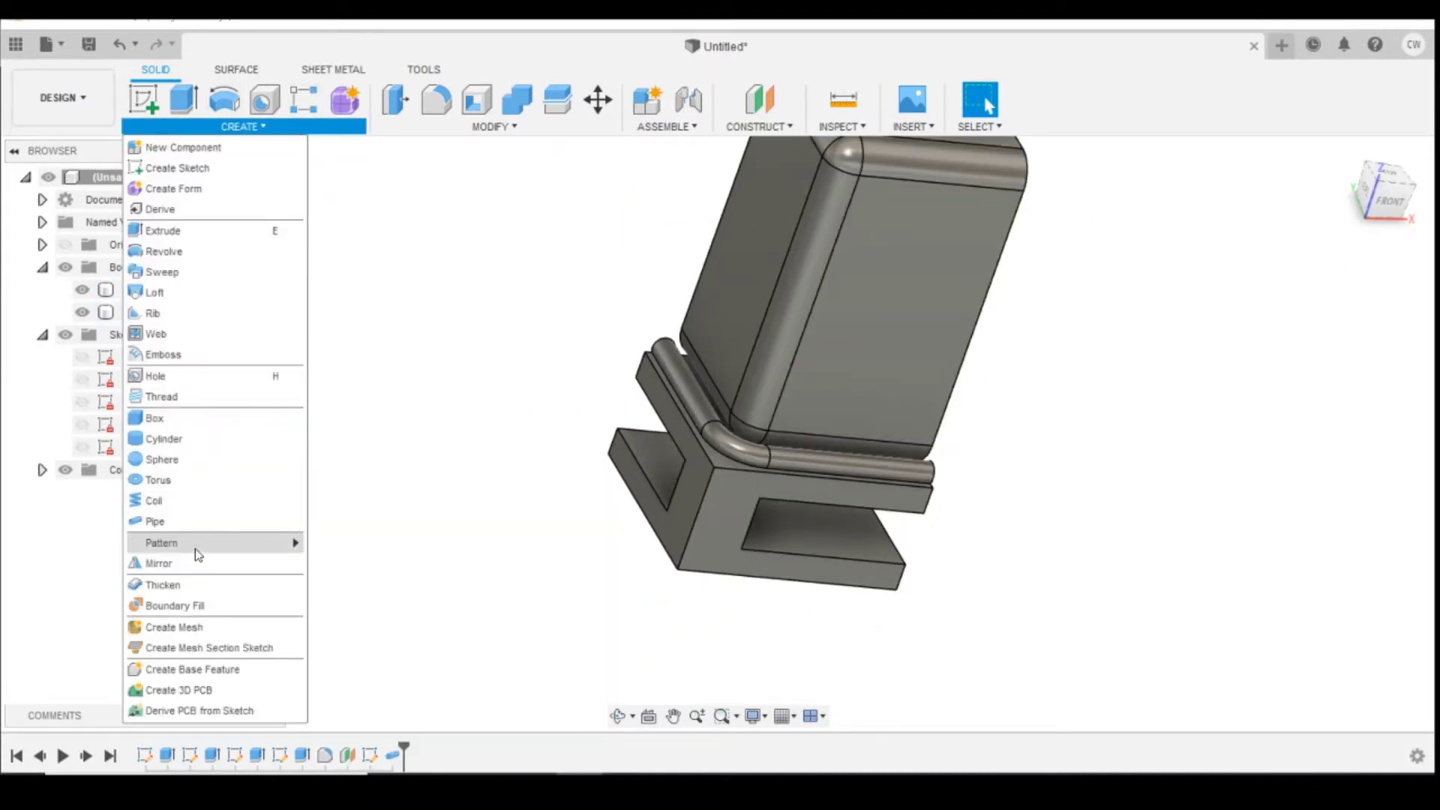
{"action": "mouse_move", "coordinate": [198, 548]}
{"action": "left_click", "coordinate": [322, 541]}
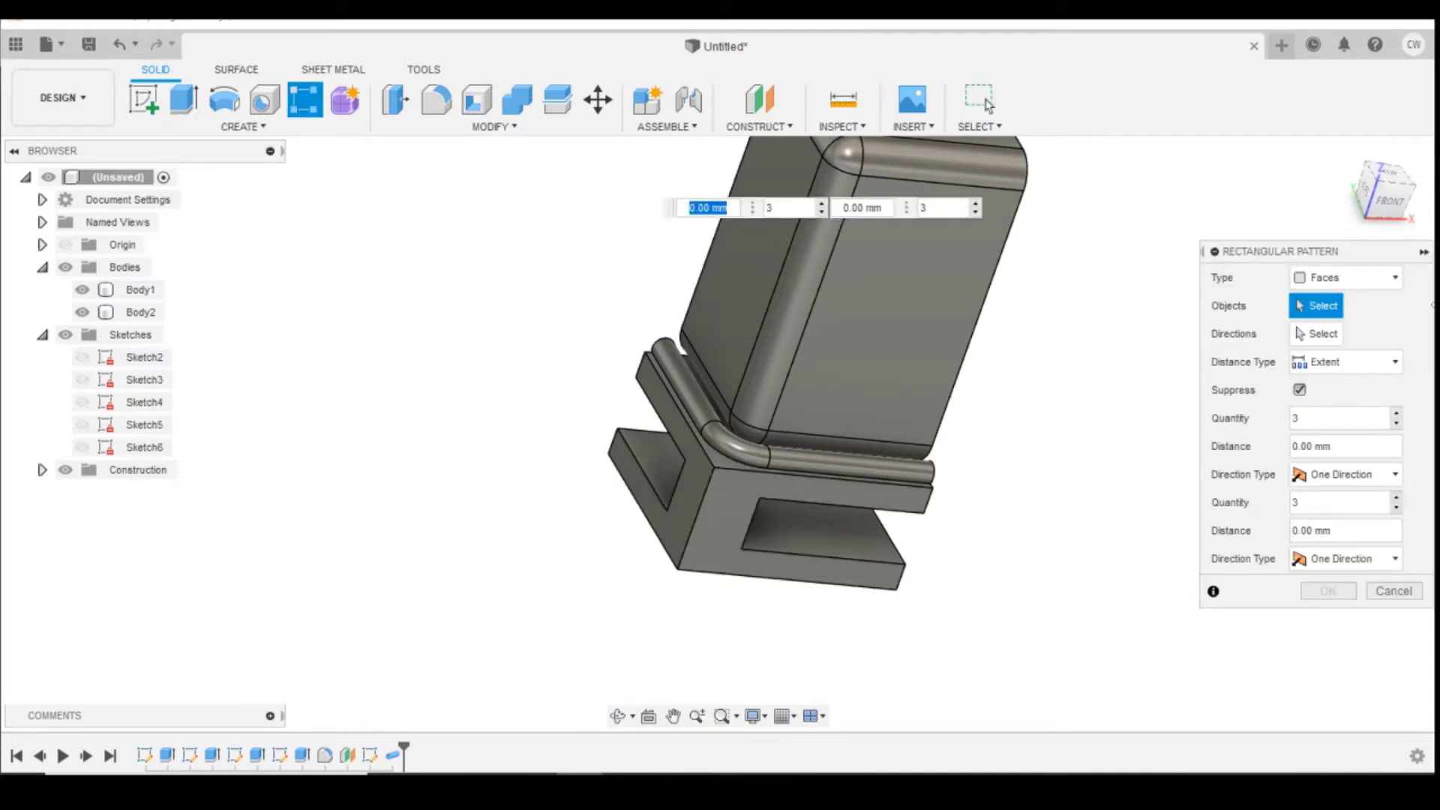
{"action": "left_click", "coordinate": [1382, 287]}
{"action": "left_click", "coordinate": [1348, 336]}
{"action": "left_click", "coordinate": [390, 753]}
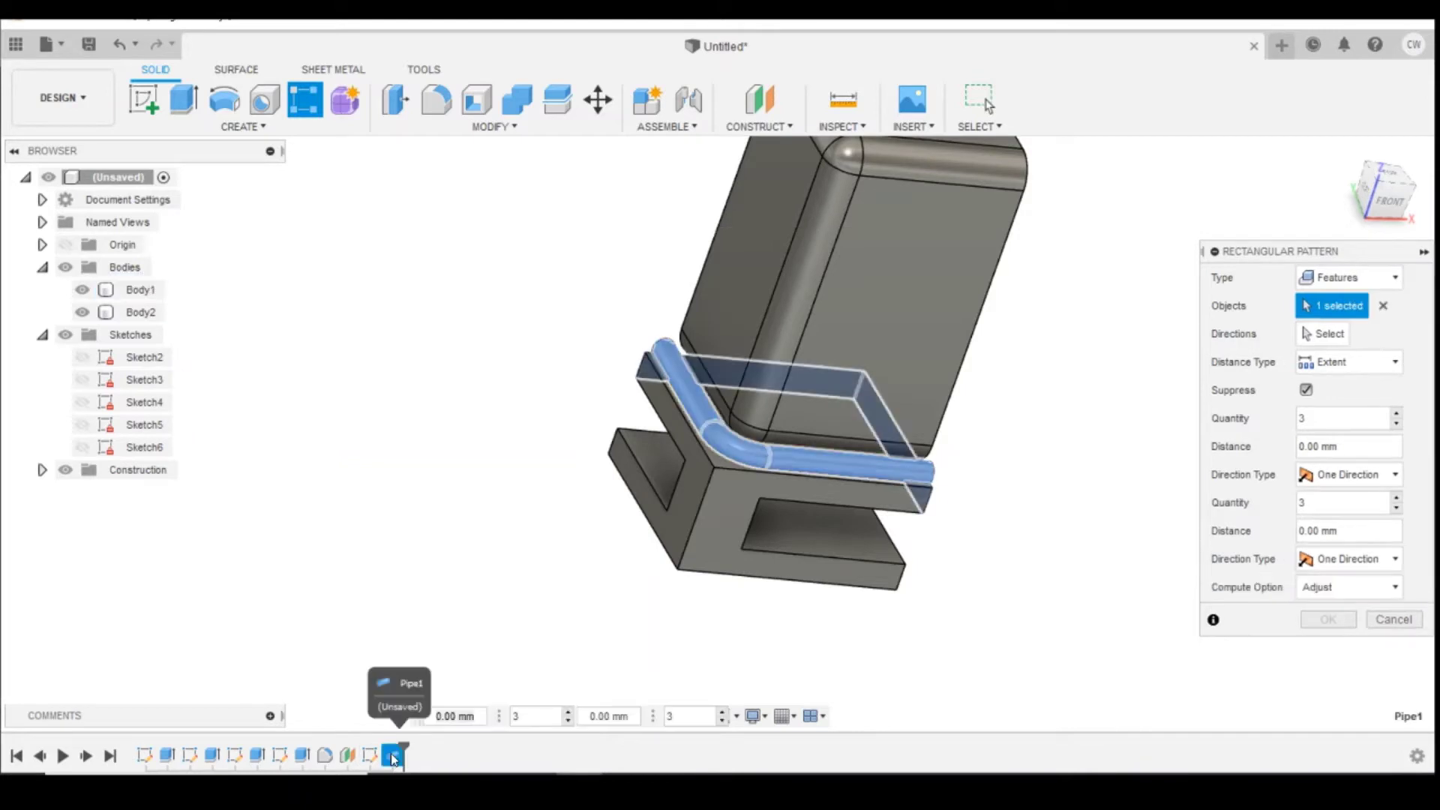
{"action": "left_click", "coordinate": [1326, 334]}
{"action": "left_click", "coordinate": [970, 346]}
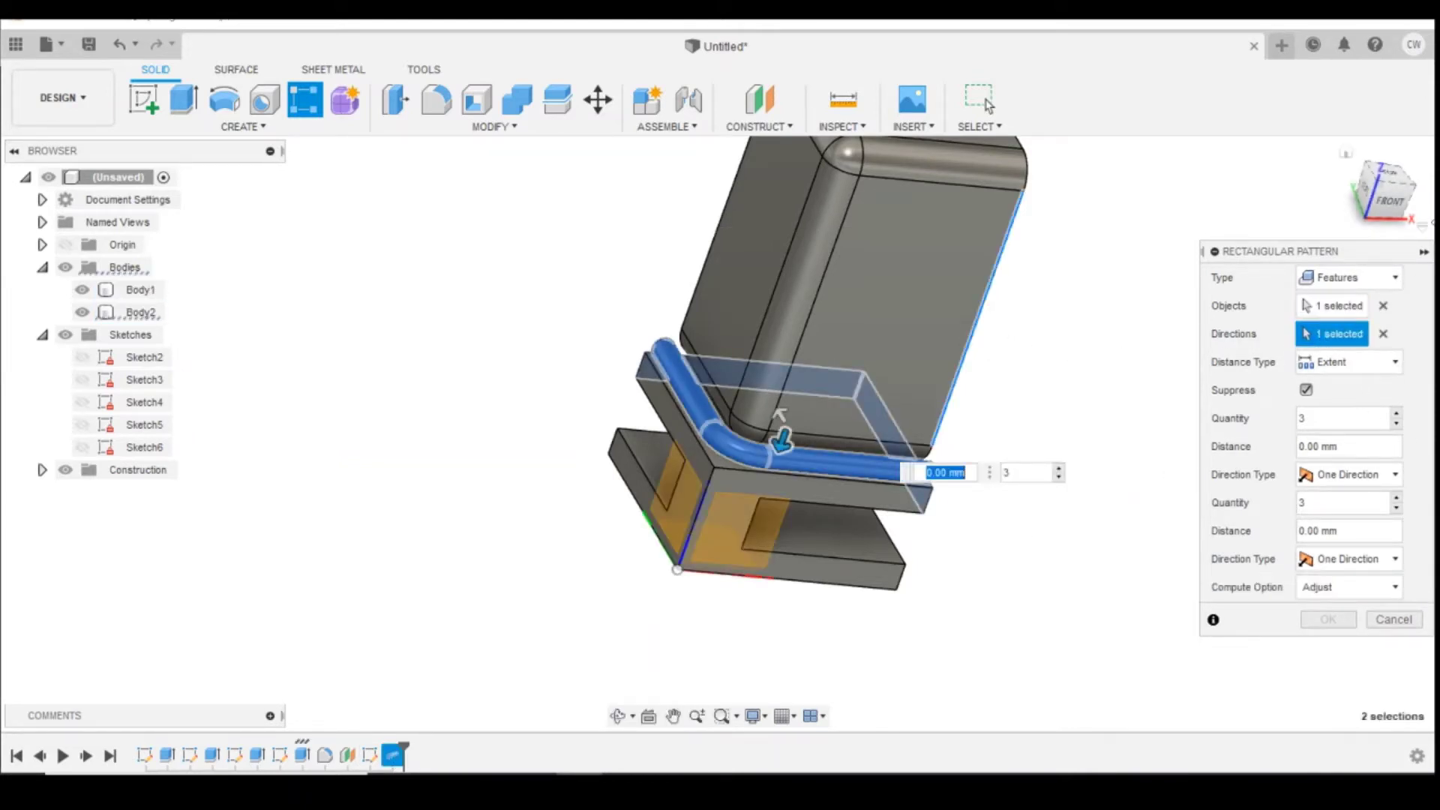
{"action": "left_click_drag", "start_coordinate": [1390, 206], "coordinate": [1352, 196]}
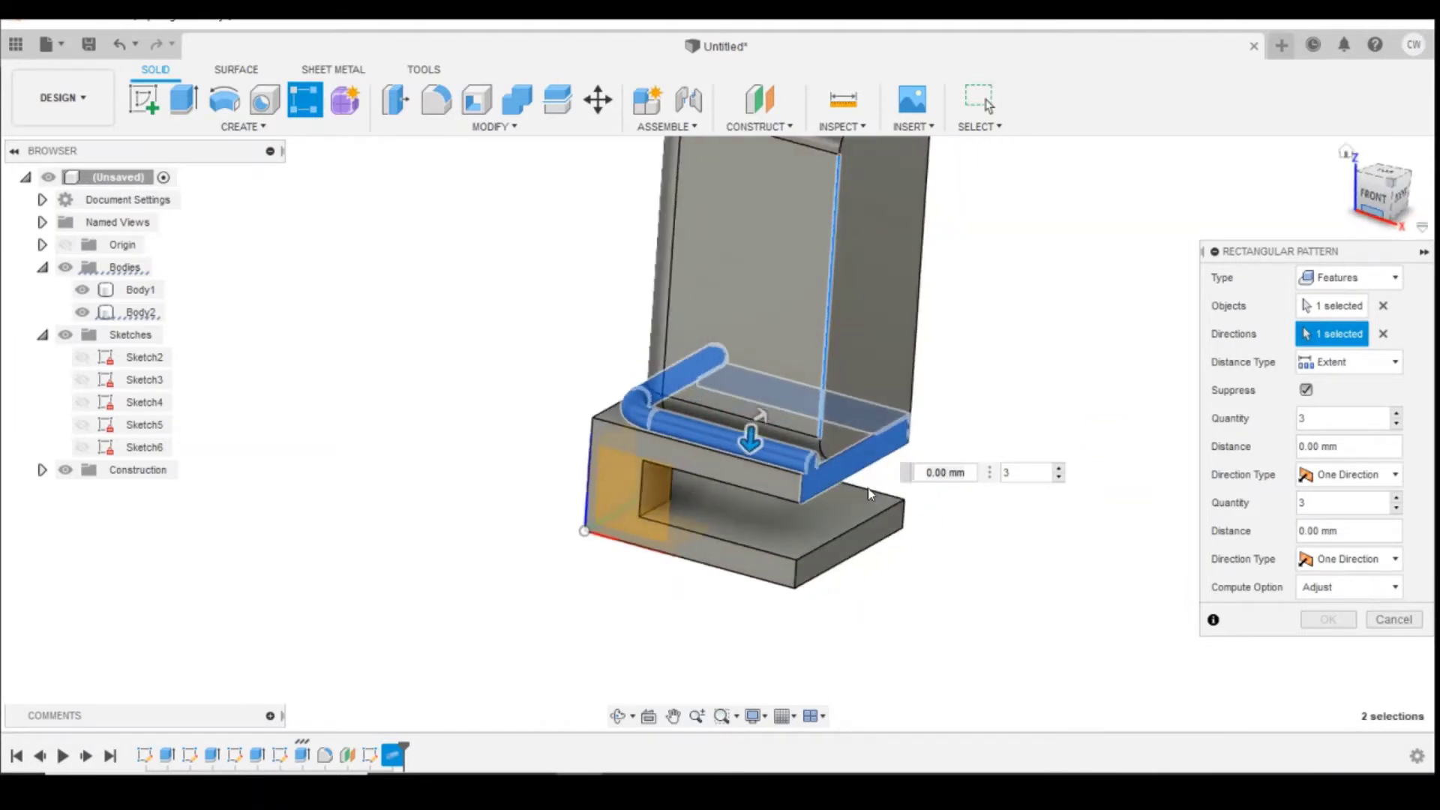
{"action": "left_click_drag", "start_coordinate": [748, 419], "coordinate": [762, 238]}
{"action": "key", "text": "Tab"}
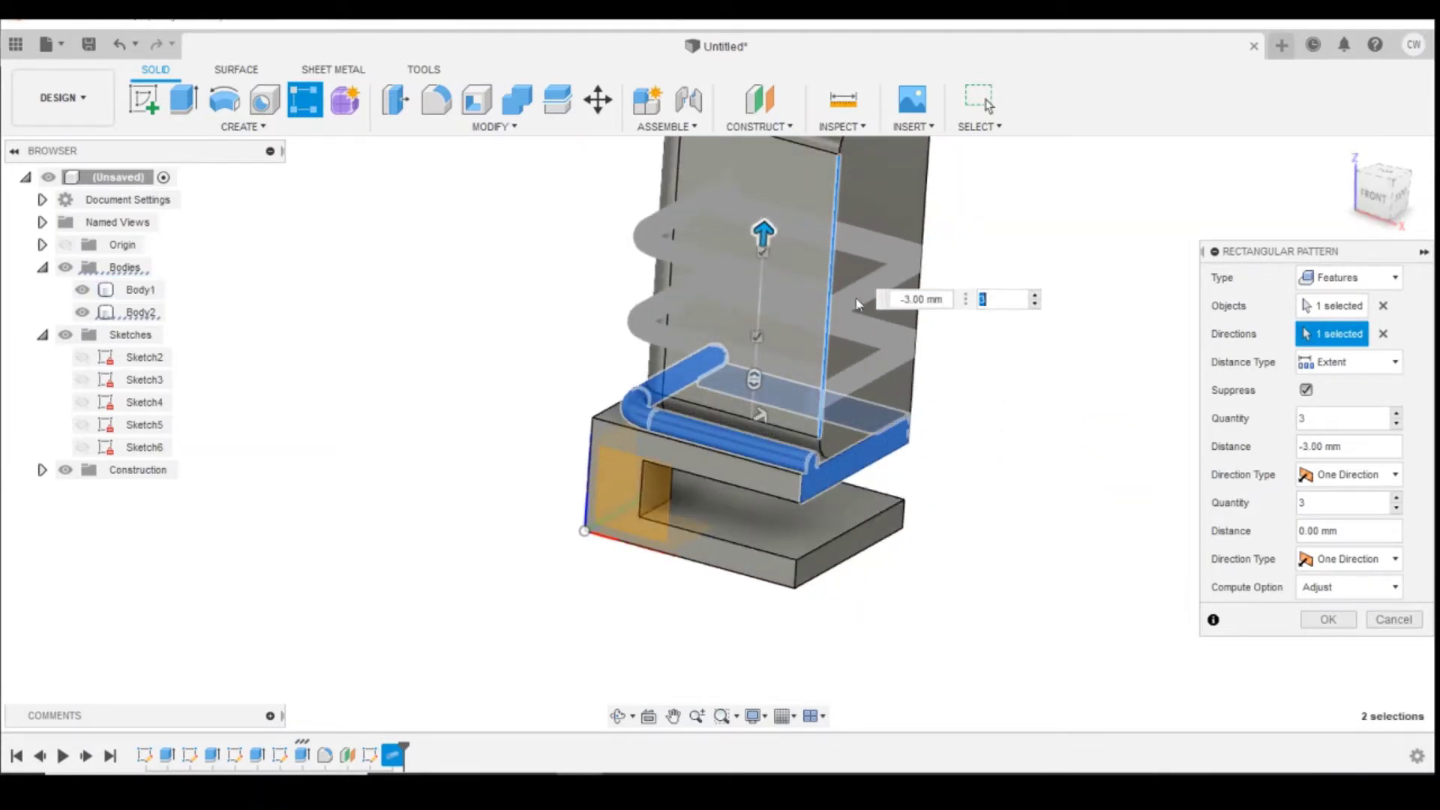
{"action": "left_click", "coordinate": [1383, 621]}
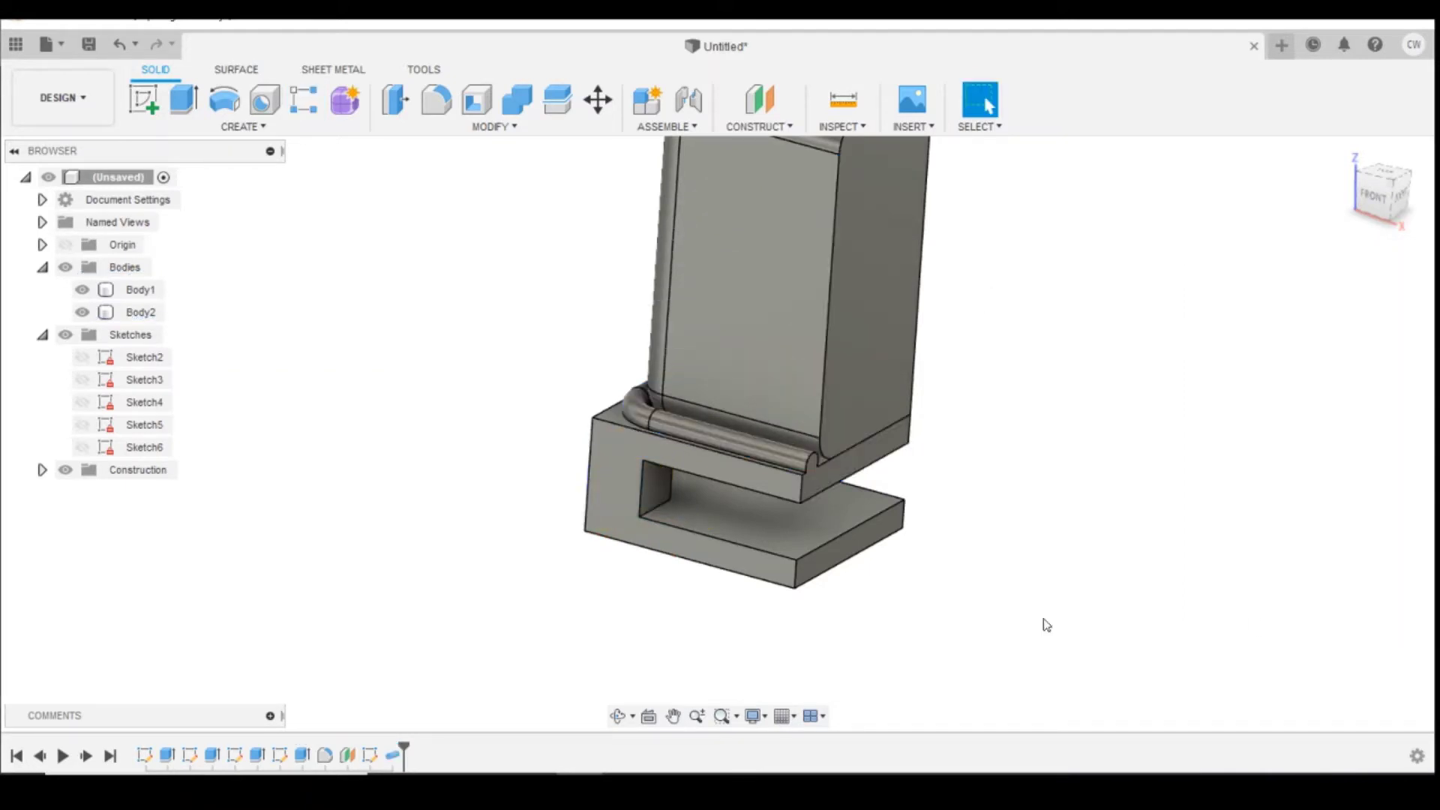
Edit the pipe feature so that its operation is New Body.
{"action": "right_click", "coordinate": [402, 756]}
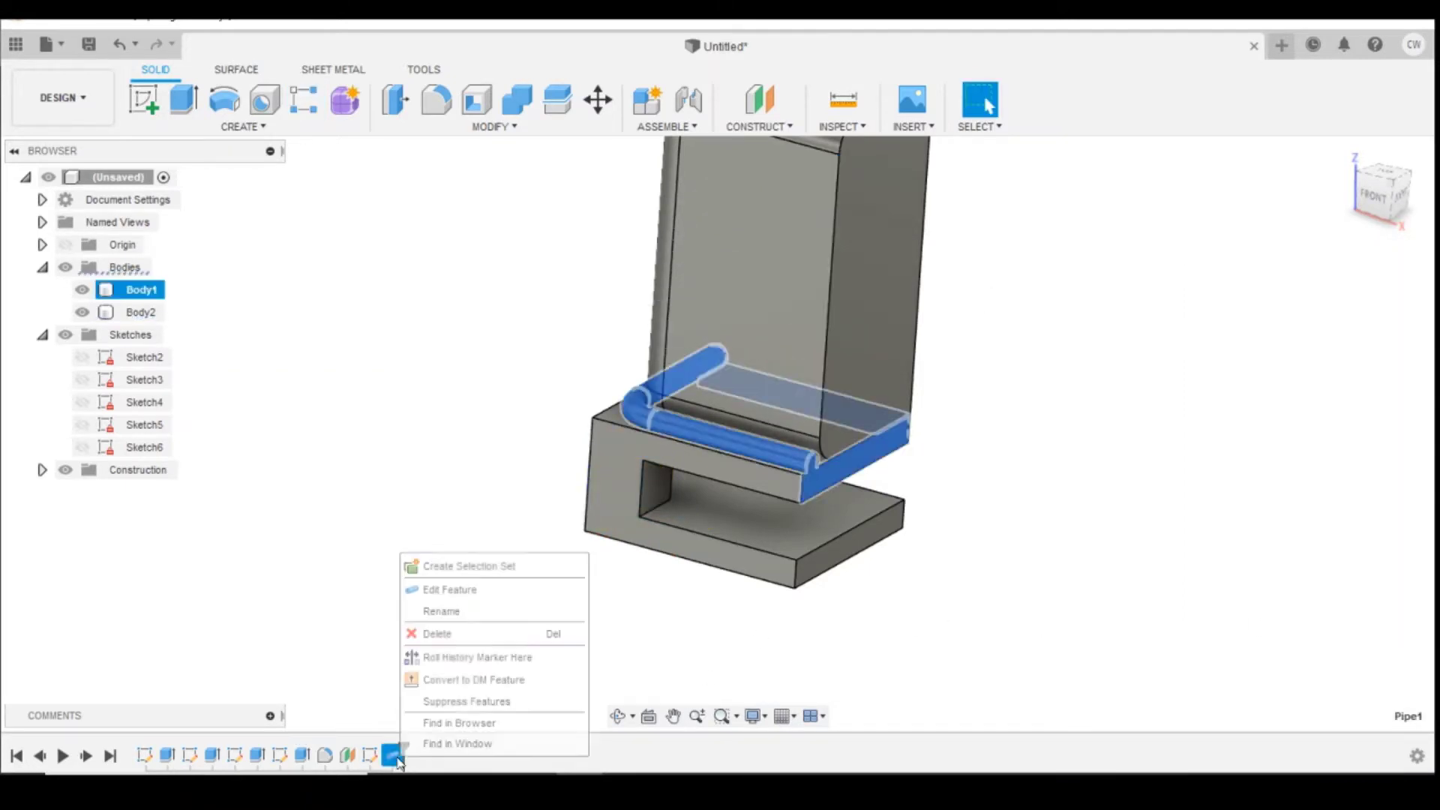
{"action": "left_click", "coordinate": [487, 589]}
{"action": "left_click", "coordinate": [1295, 447]}
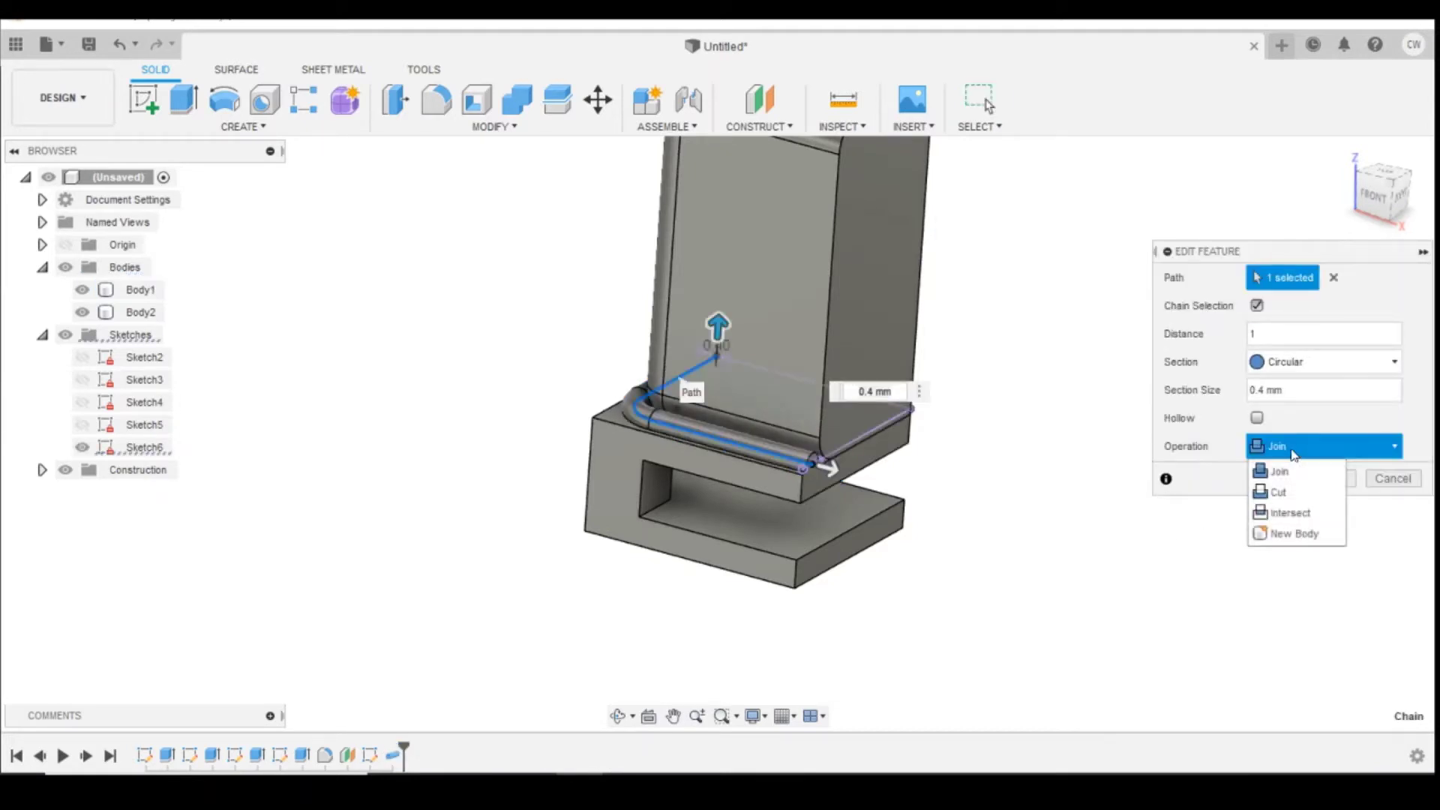
{"action": "left_click", "coordinate": [1295, 529]}
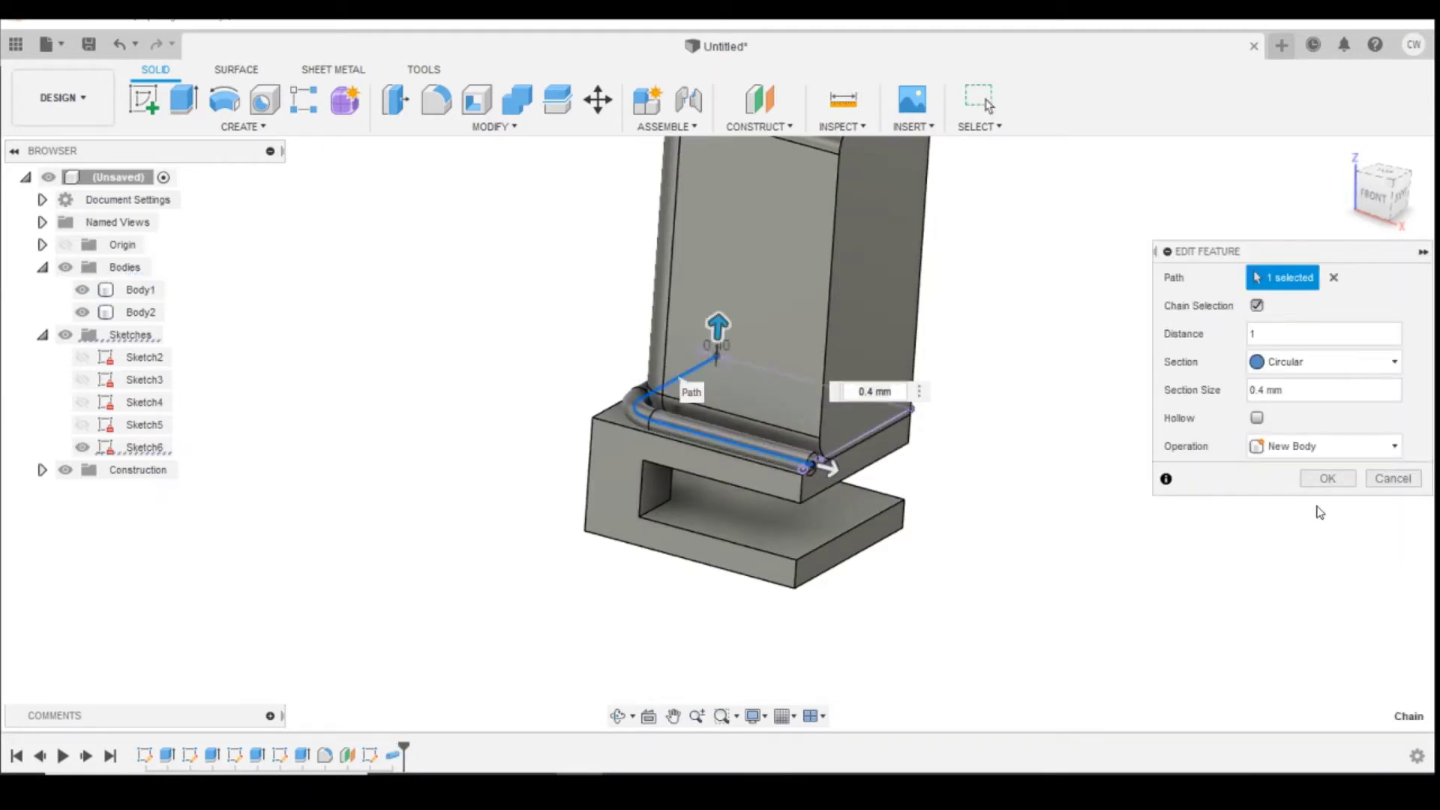
{"action": "left_click", "coordinate": [1326, 480]}
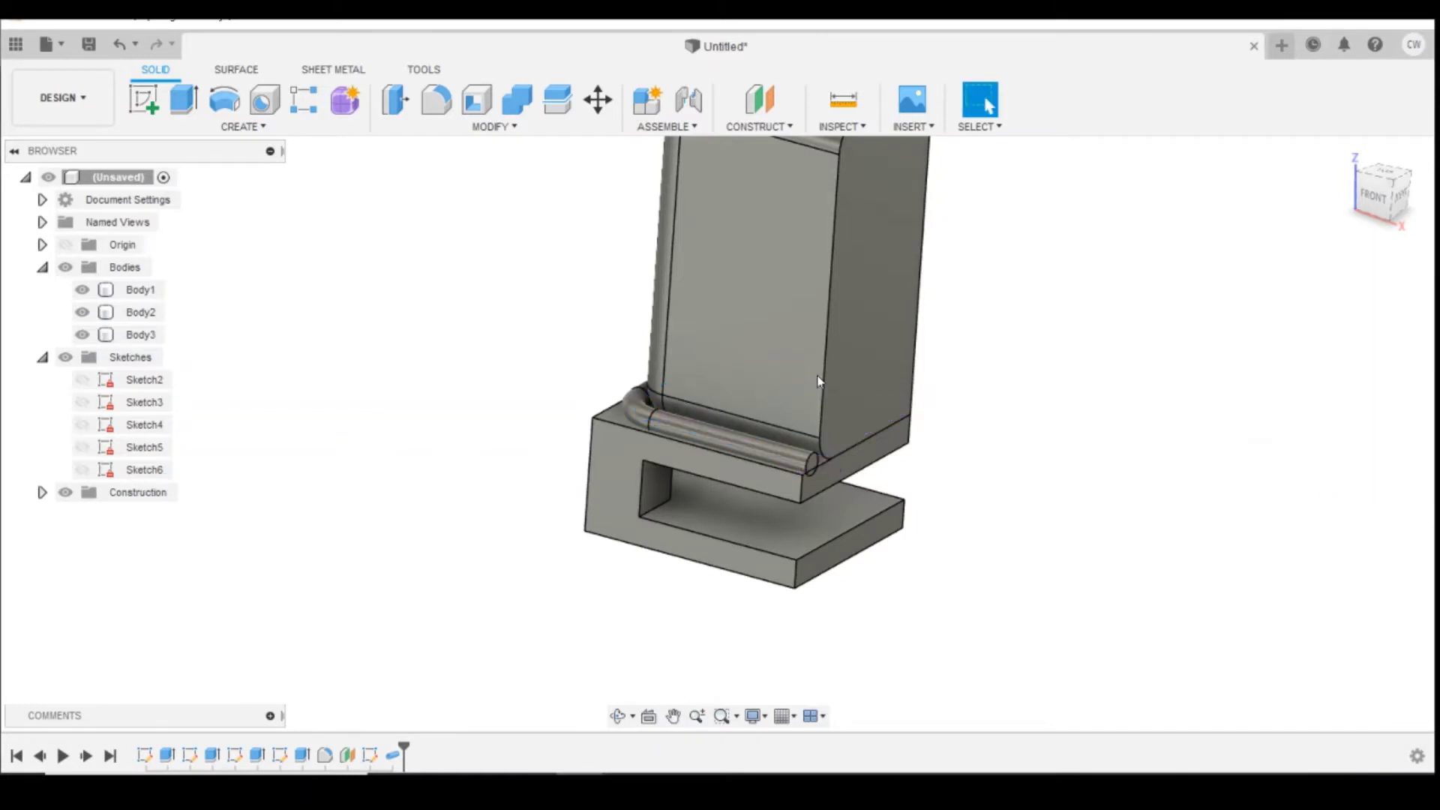
Create a rectangular pattern of the pipe feature up the tall block's vertical edge, with quantity 5 over a 5.50 mm extent.
{"action": "left_click", "coordinate": [243, 126]}
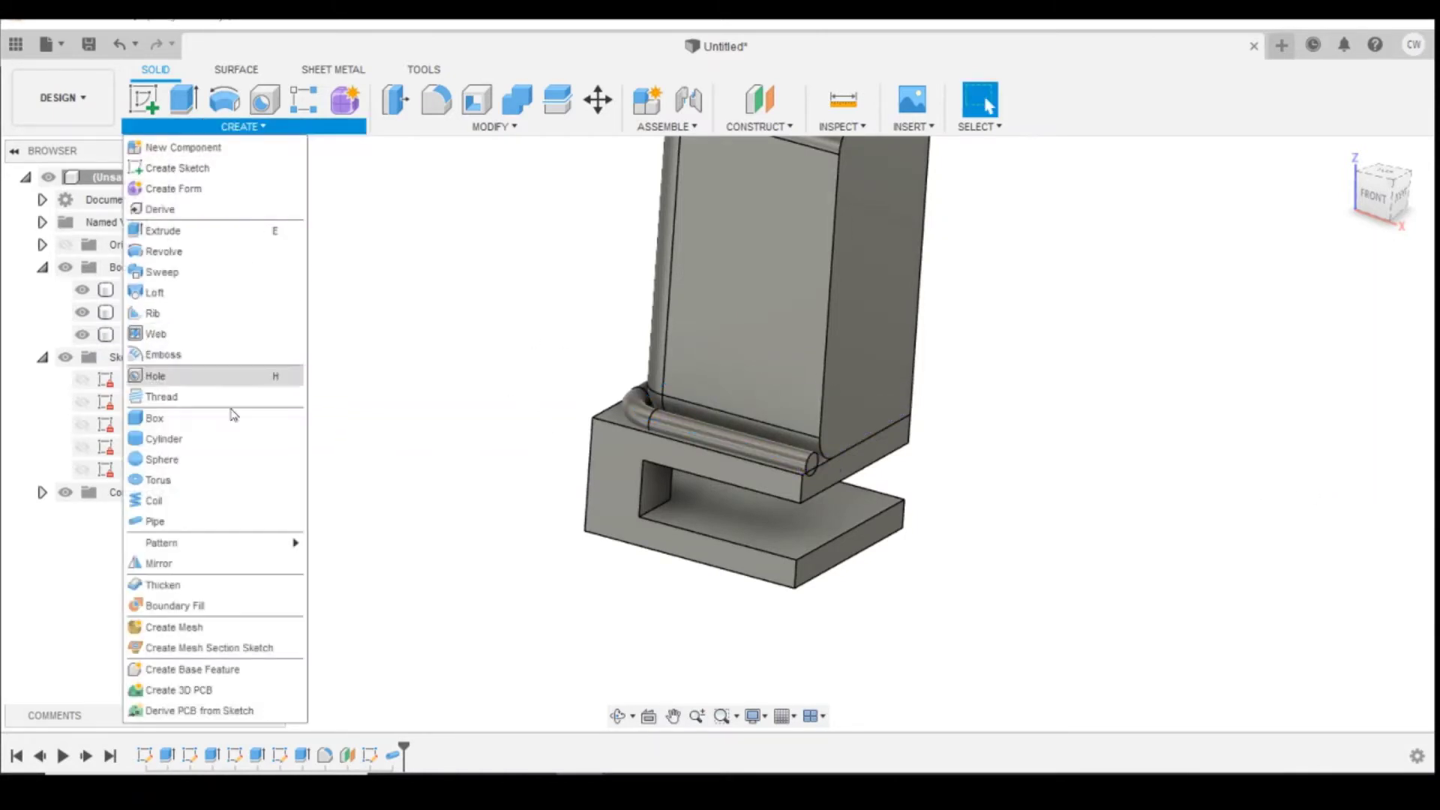
{"action": "mouse_move", "coordinate": [272, 554]}
{"action": "left_click", "coordinate": [352, 543]}
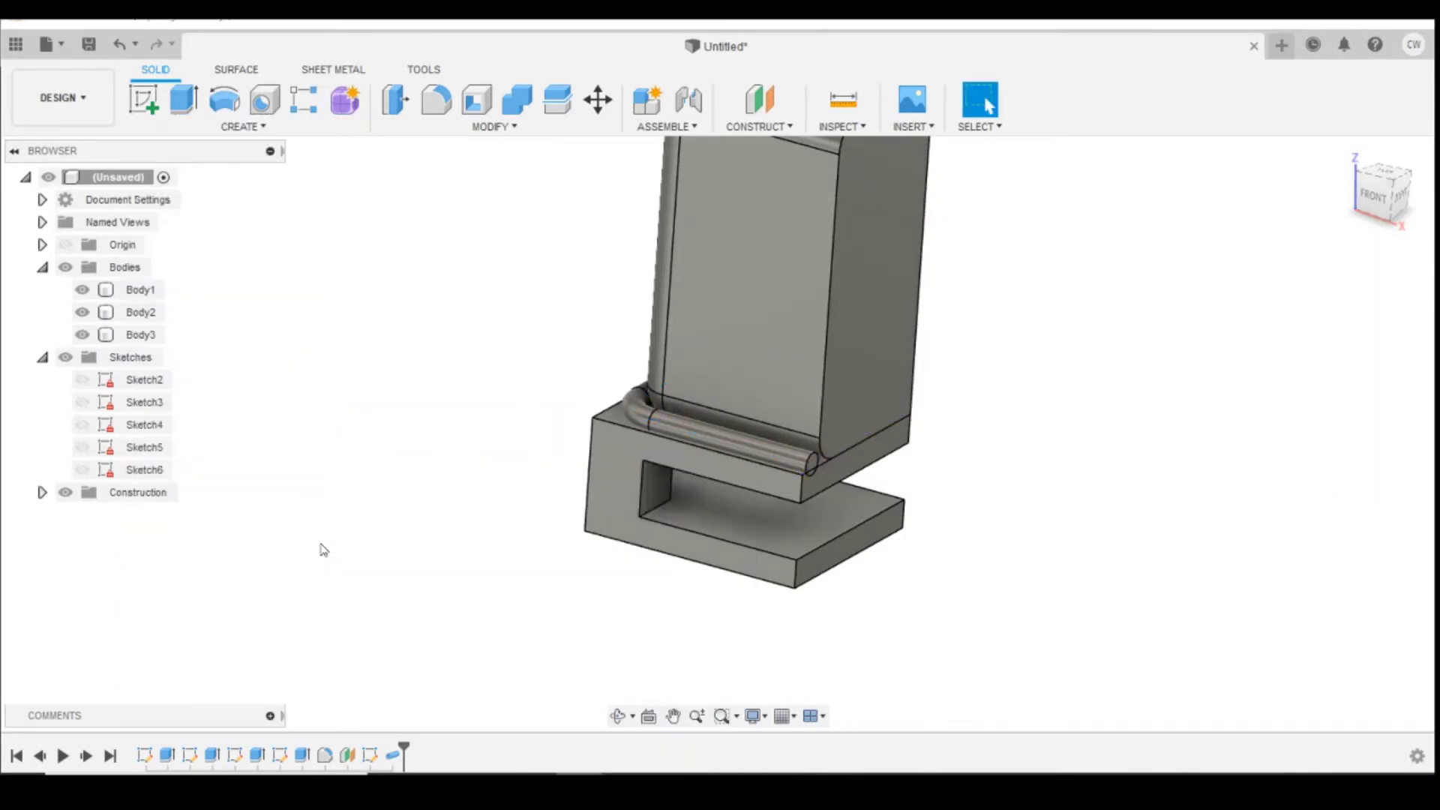
{"action": "left_click", "coordinate": [1346, 277]}
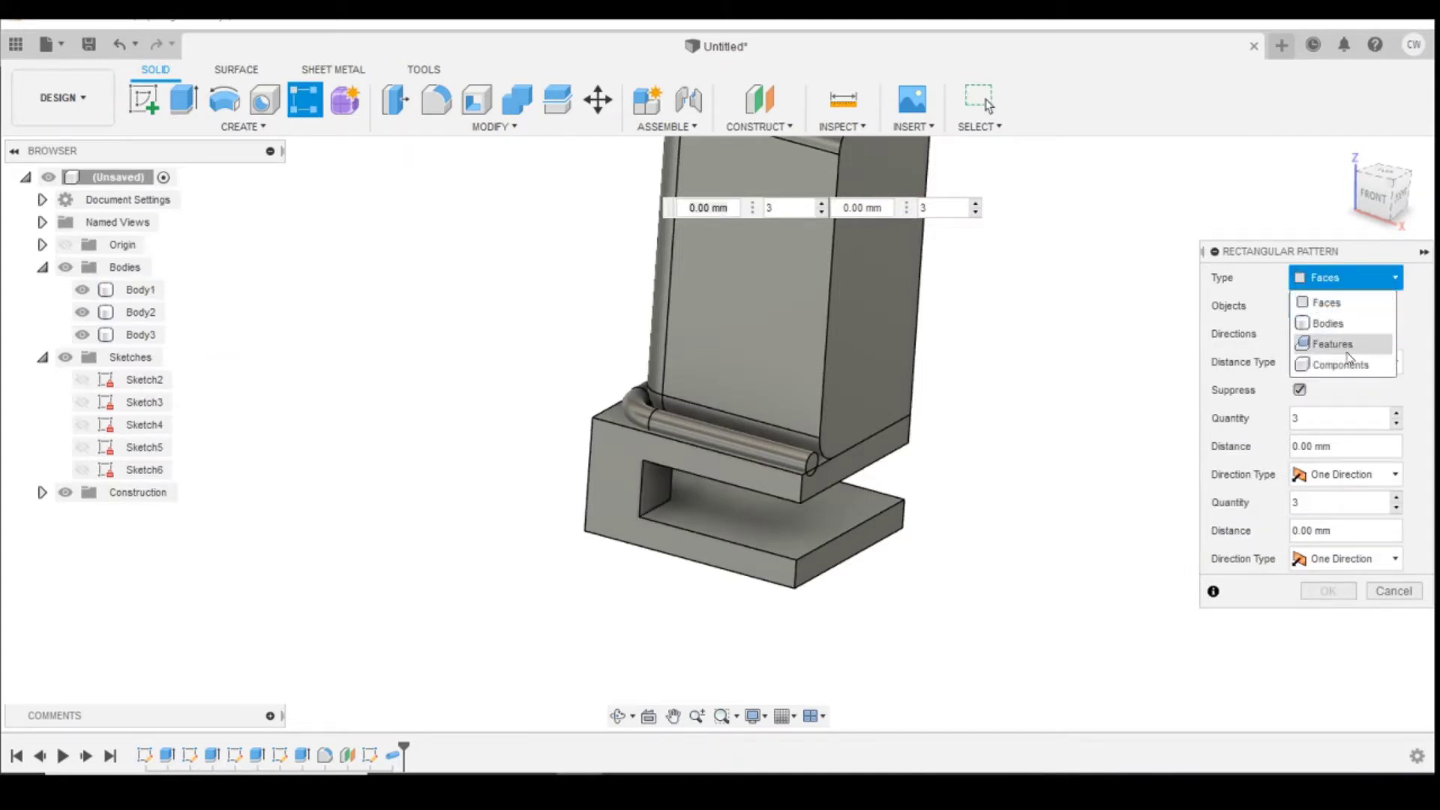
{"action": "left_click", "coordinate": [1327, 341]}
{"action": "left_click", "coordinate": [394, 756]}
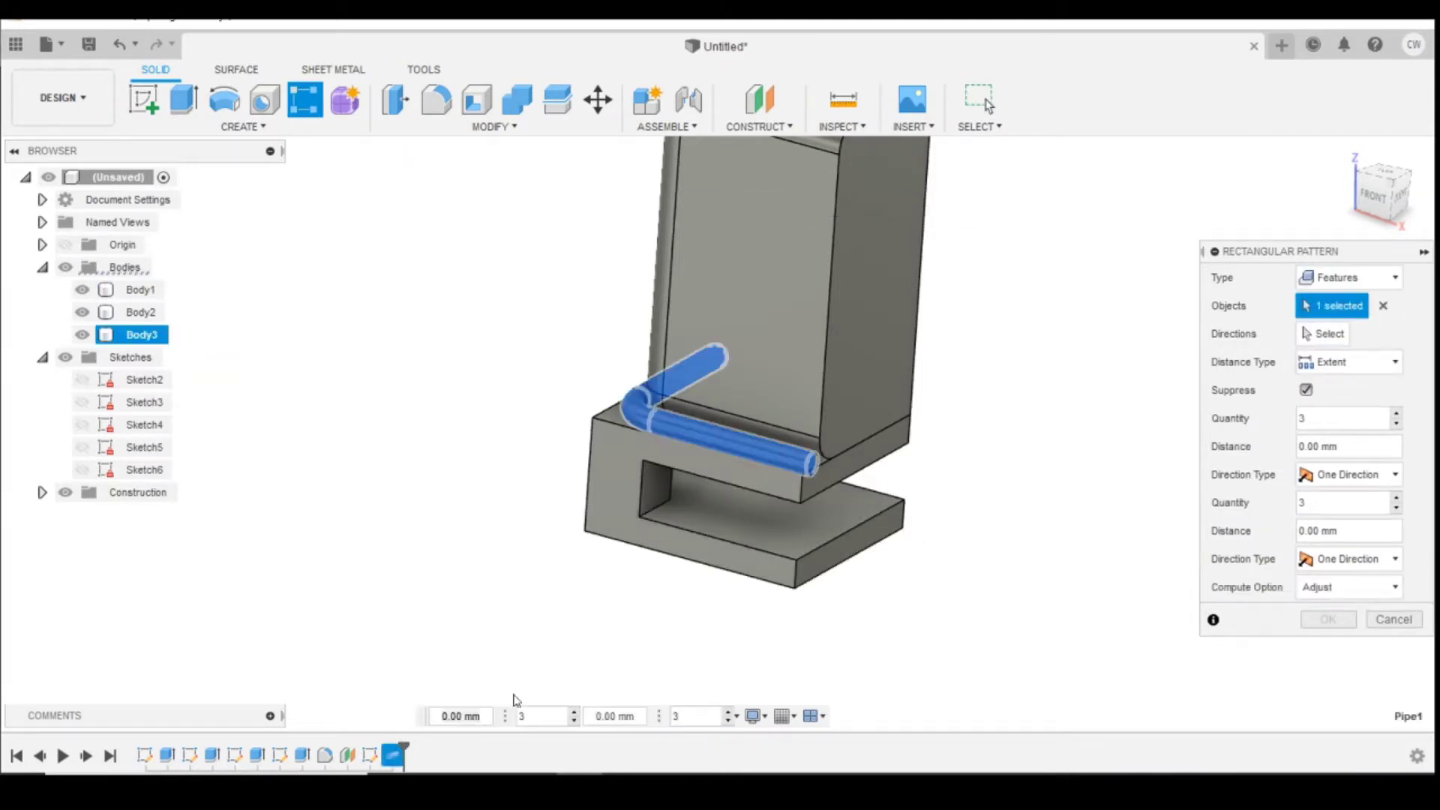
{"action": "left_click", "coordinate": [908, 322]}
{"action": "scroll", "coordinate": [956, 502], "scroll_direction": "down", "scroll_amount": 3}
{"action": "left_click_drag", "start_coordinate": [825, 422], "coordinate": [845, 213]}
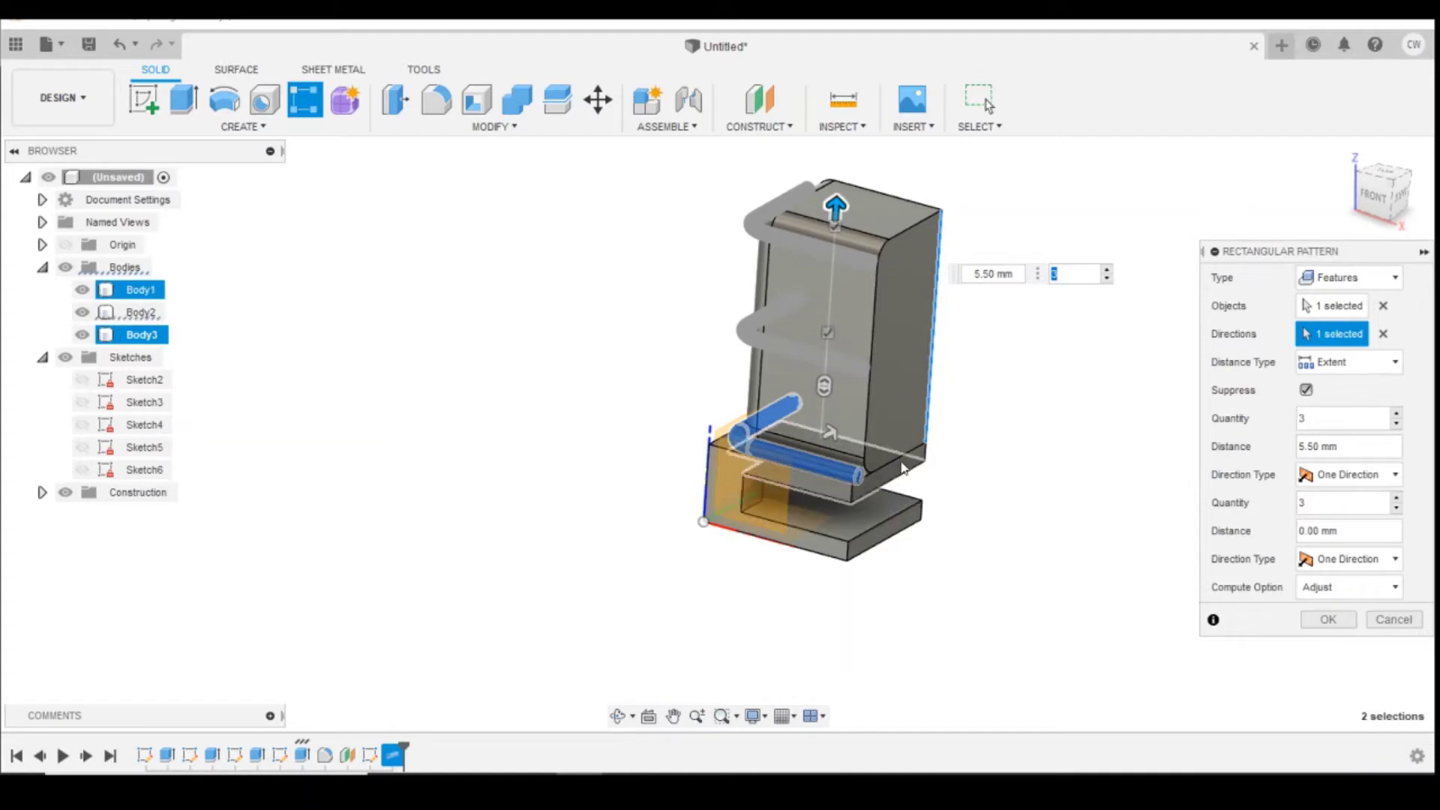
{"action": "type", "text": "4"}
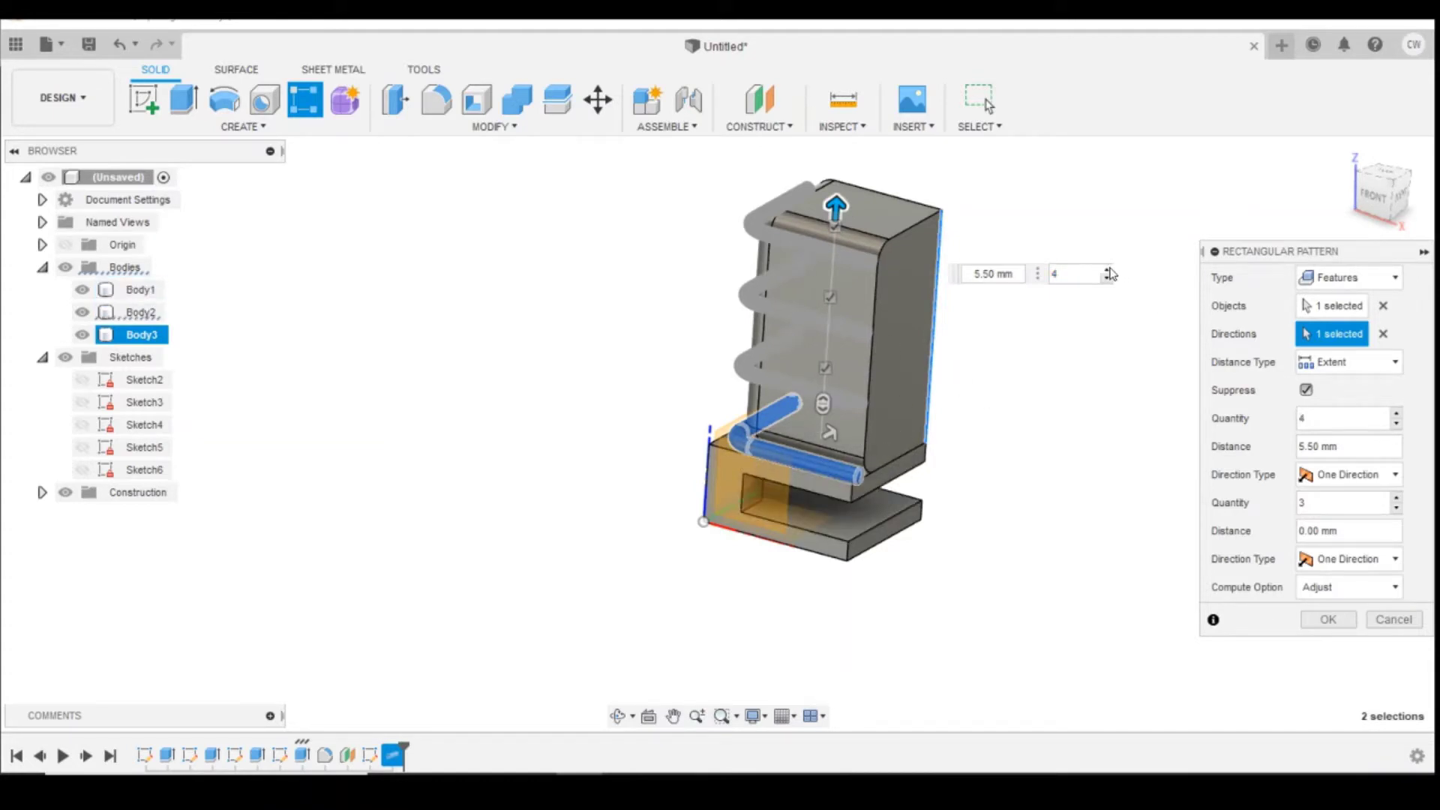
{"action": "left_click", "coordinate": [1109, 272]}
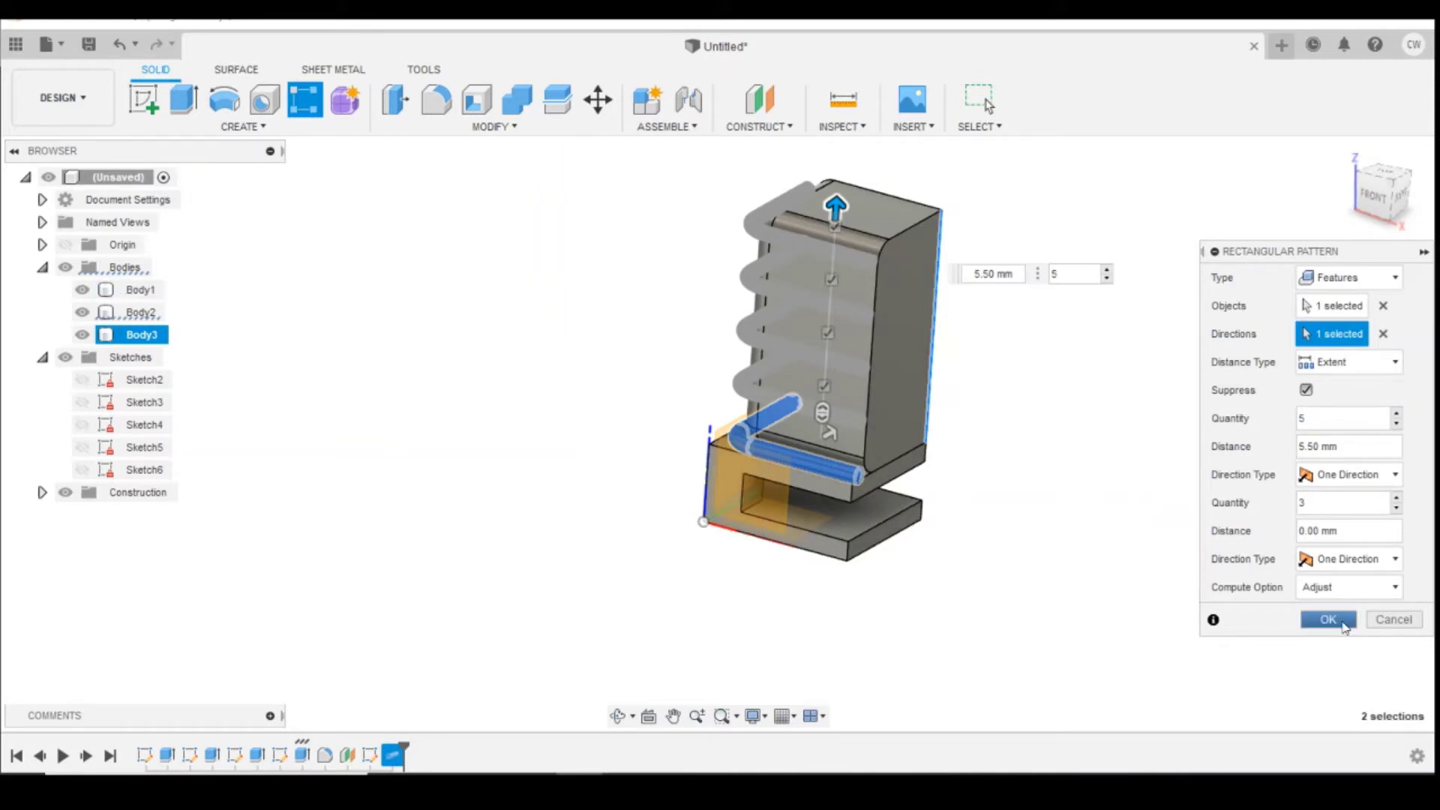
{"action": "left_click", "coordinate": [1342, 622]}
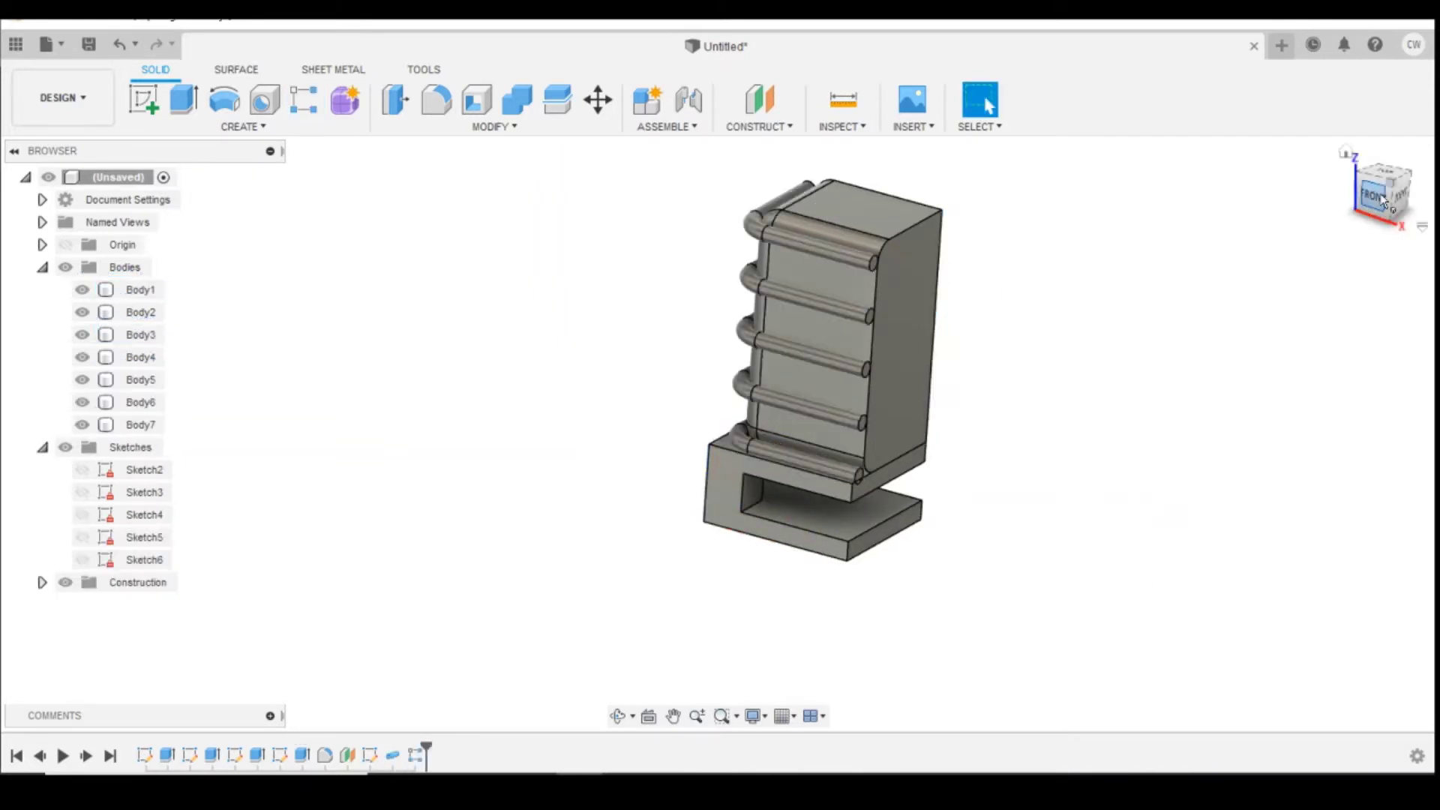
Examine from the right side how the patterned pipes meet the tall block's front face and its rounded upper edge.
{"action": "mouse_move", "coordinate": [1376, 195]}
{"action": "left_mouse_down"}
{"action": "mouse_move", "coordinate": [1338, 180]}
{"action": "mouse_move", "coordinate": [1325, 200]}
{"action": "mouse_move", "coordinate": [1395, 204]}
{"action": "left_mouse_up"}
{"action": "scroll", "coordinate": [694, 192], "scroll_direction": "up", "scroll_amount": 10}
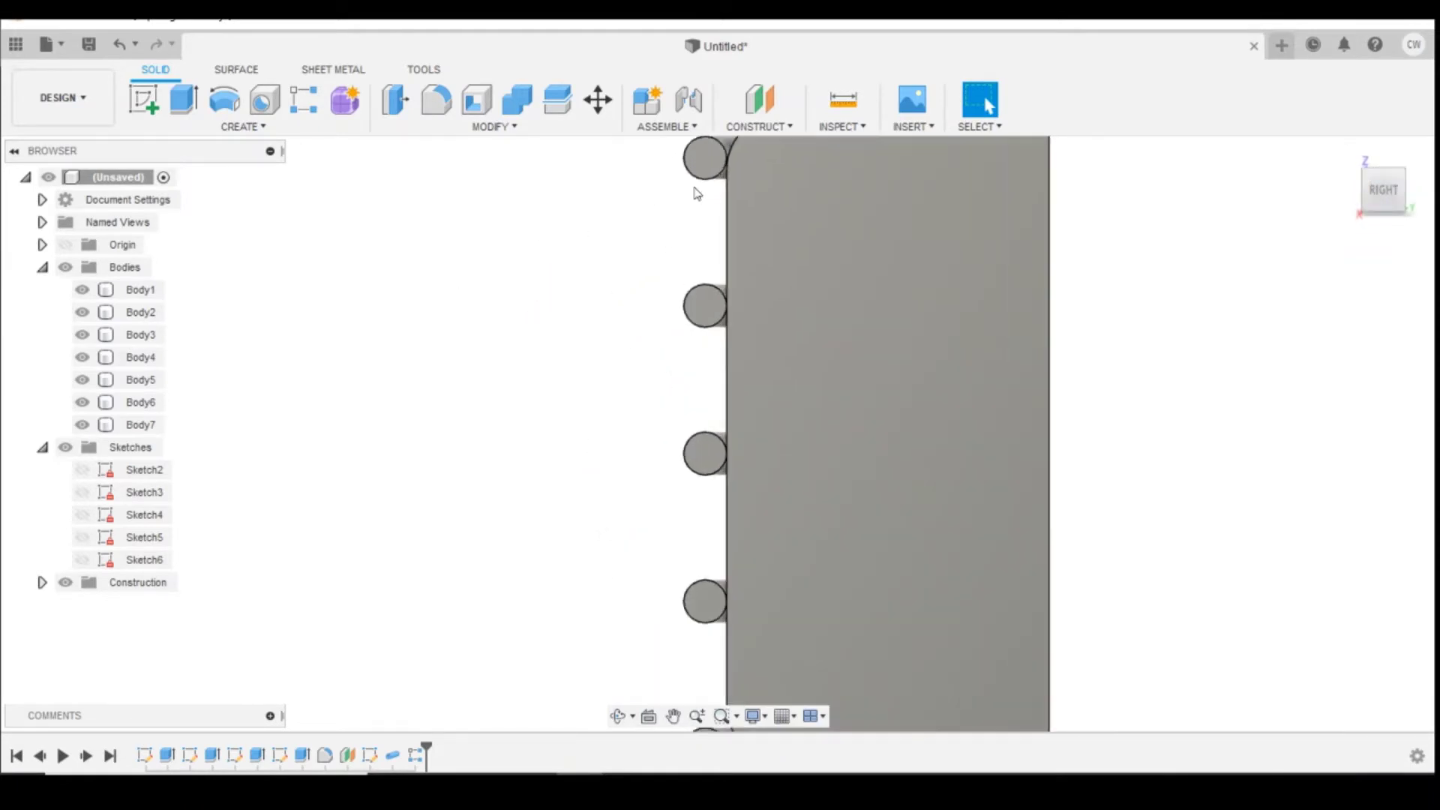
{"action": "scroll", "coordinate": [750, 315], "scroll_direction": "down", "scroll_amount": 2}
{"action": "scroll", "coordinate": [734, 236], "scroll_direction": "up", "scroll_amount": 3}
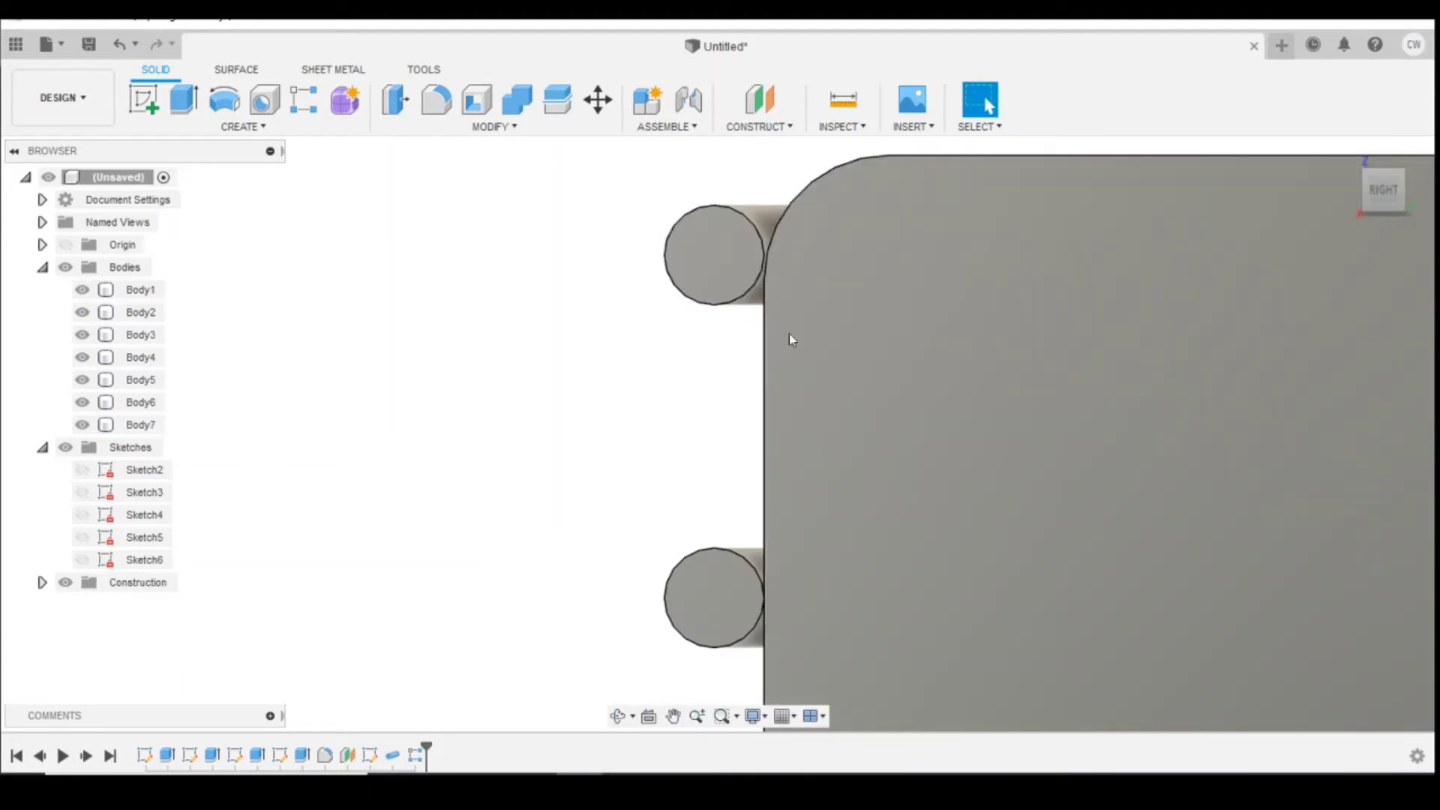
{"action": "scroll", "coordinate": [792, 338], "scroll_direction": "down", "scroll_amount": 2}
{"action": "scroll", "coordinate": [797, 466], "scroll_direction": "down", "scroll_amount": 3}
{"action": "left_click_drag", "start_coordinate": [1394, 189], "coordinate": [1430, 204]}
{"action": "scroll", "coordinate": [988, 442], "scroll_direction": "down", "scroll_amount": 5}
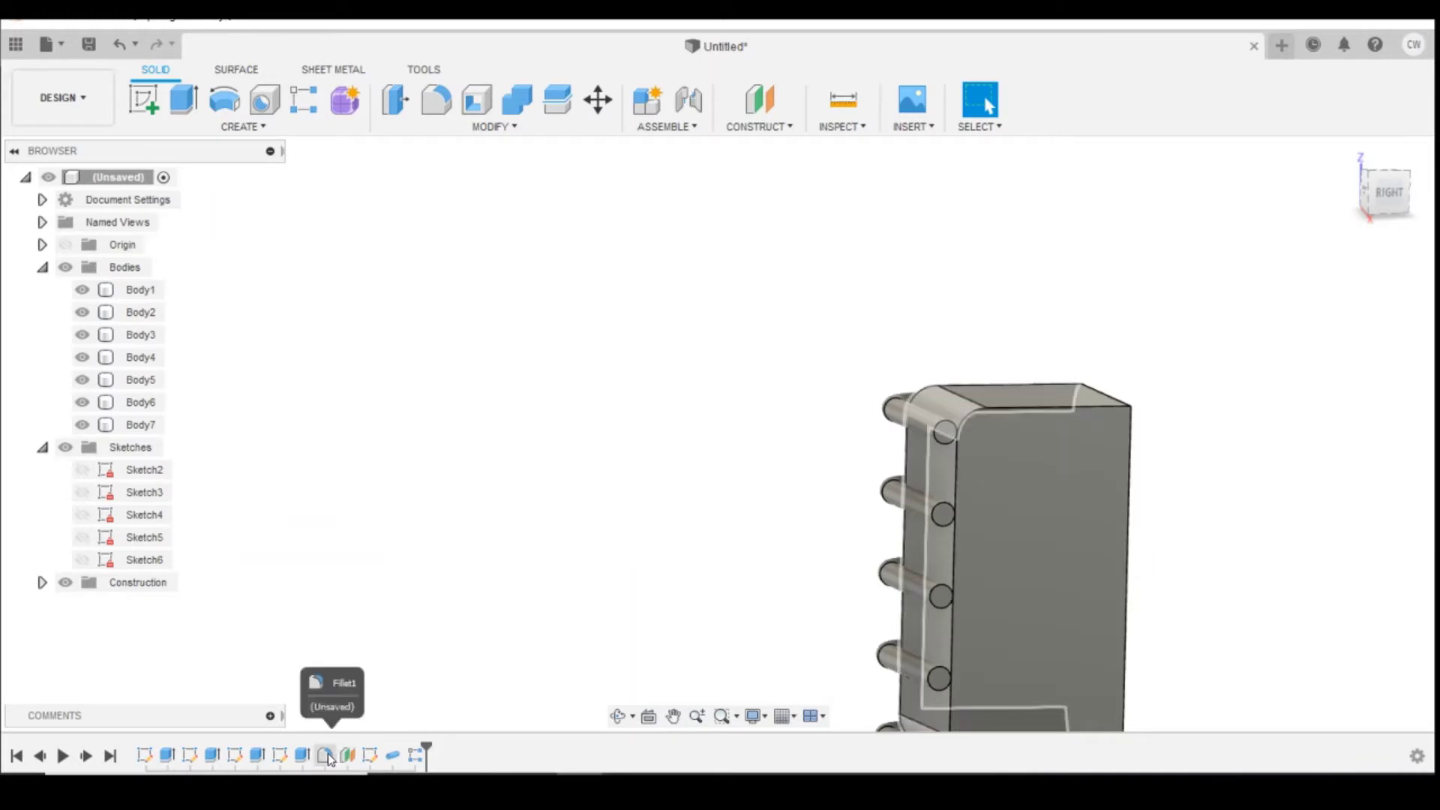
Edit the pipe's path sketch and set the front line's distance from the tall block's front edge to 0.1 mm.
{"action": "left_click", "coordinate": [375, 756]}
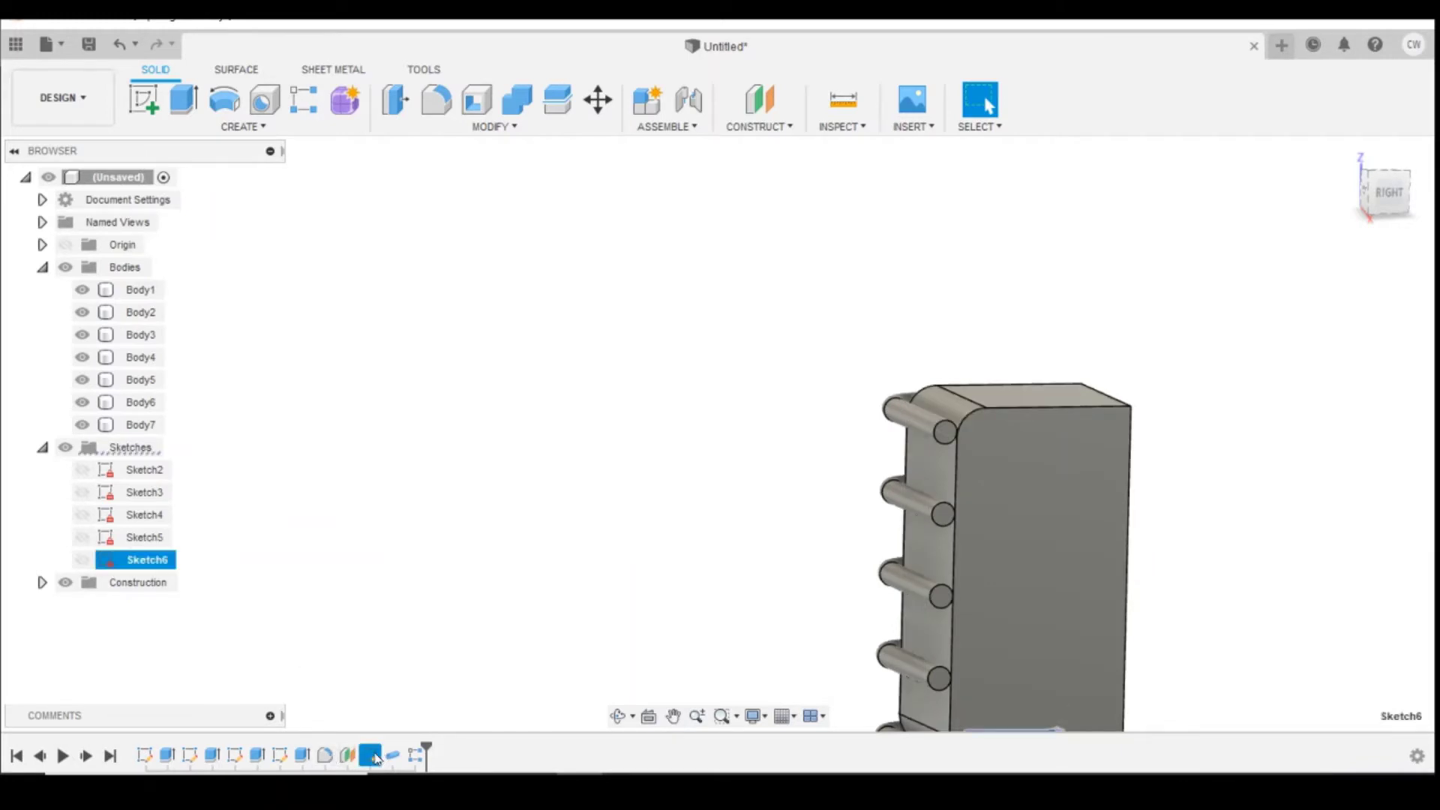
{"action": "right_click", "coordinate": [375, 756]}
{"action": "left_click", "coordinate": [438, 563]}
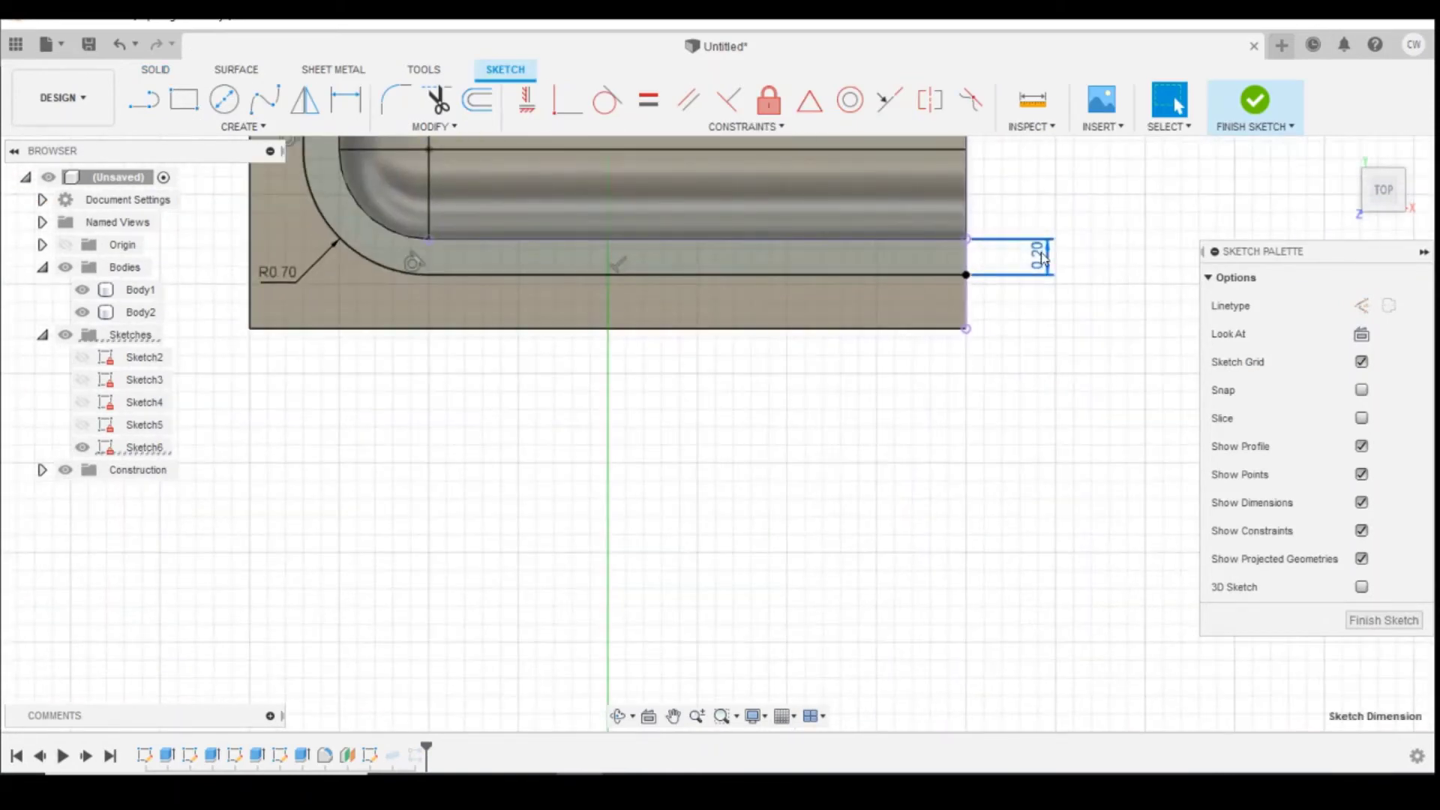
{"action": "double_click", "coordinate": [1044, 268]}
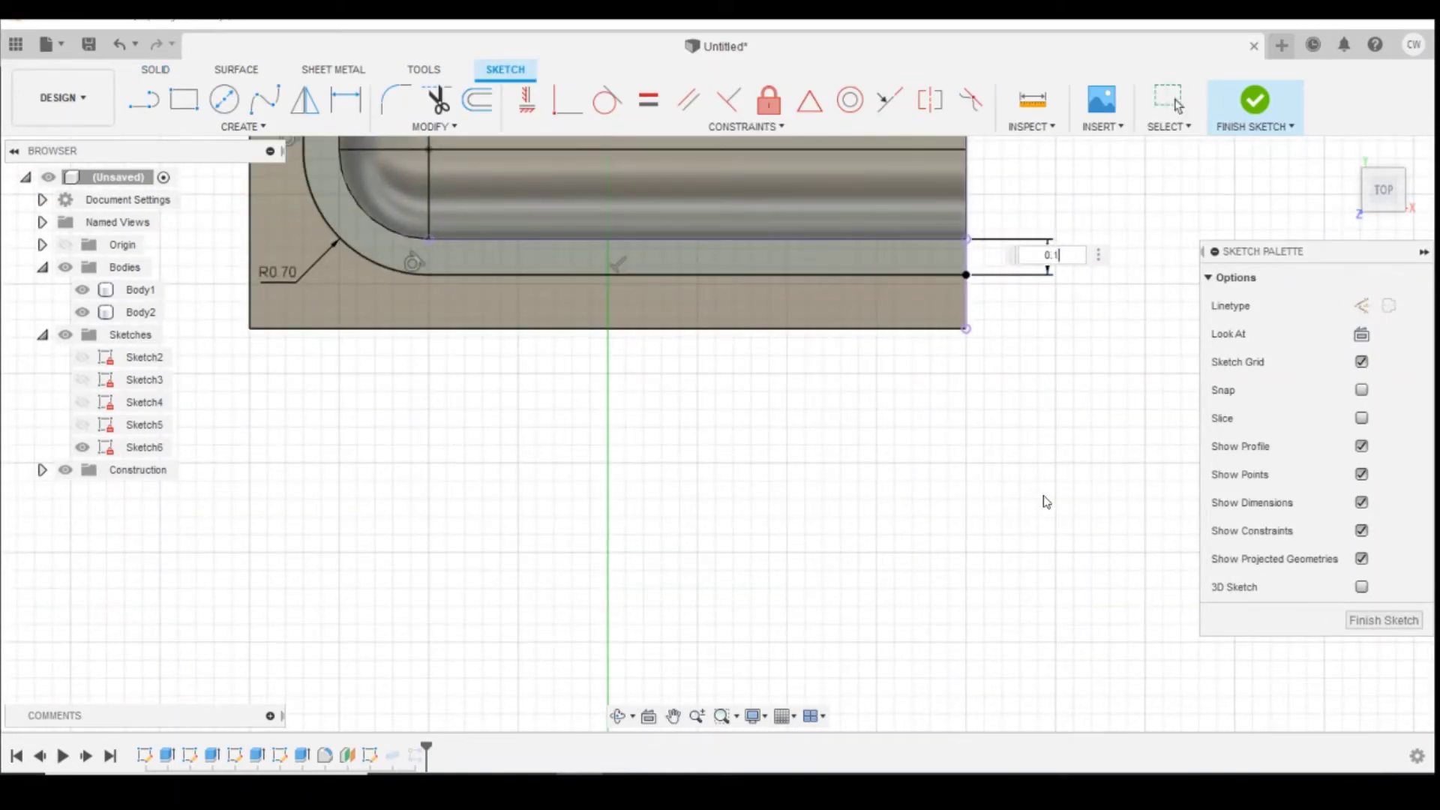
{"action": "scroll", "coordinate": [1049, 480], "scroll_direction": "down", "scroll_amount": 3}
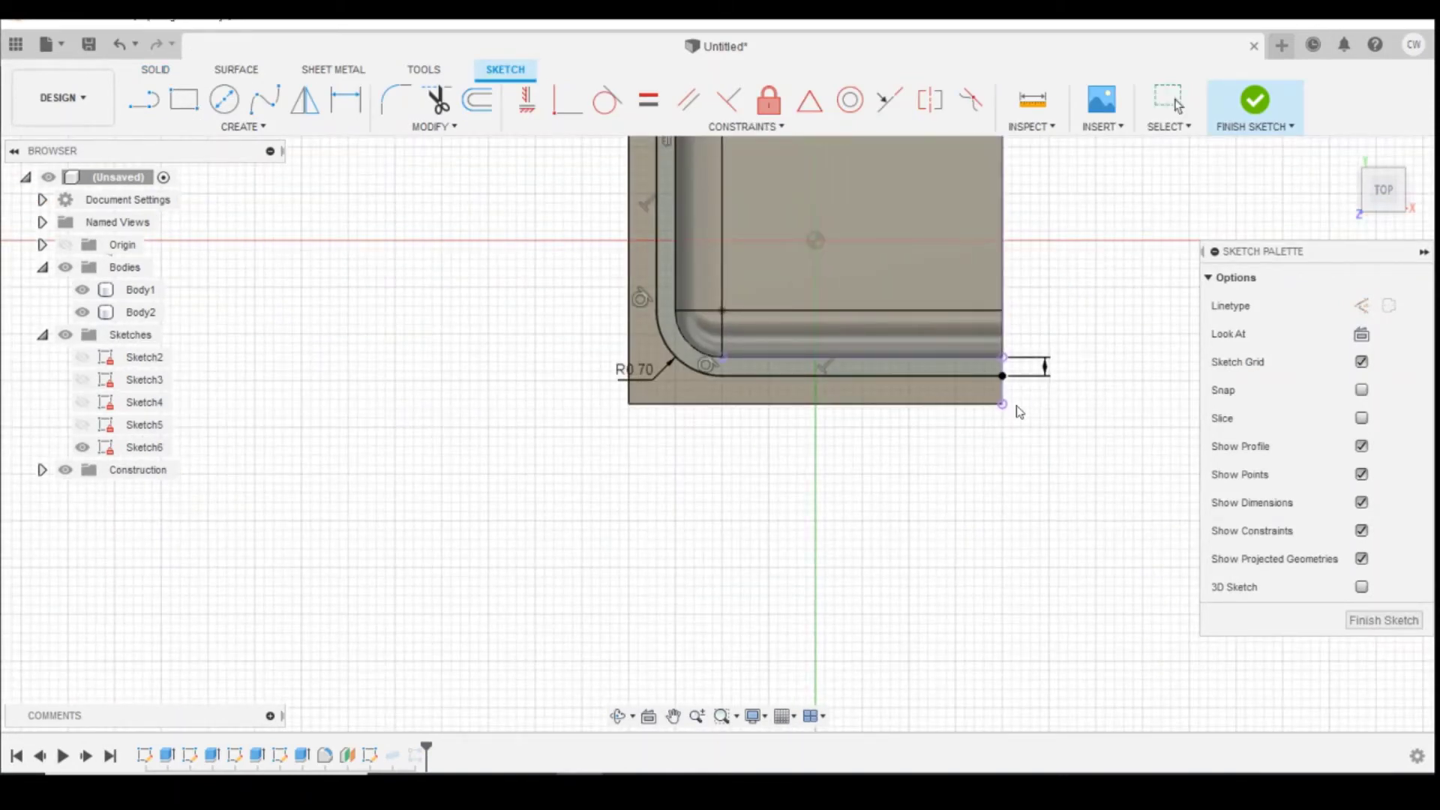
{"action": "scroll", "coordinate": [747, 294], "scroll_direction": "down", "scroll_amount": 4}
{"action": "scroll", "coordinate": [708, 191], "scroll_direction": "up", "scroll_amount": 3}
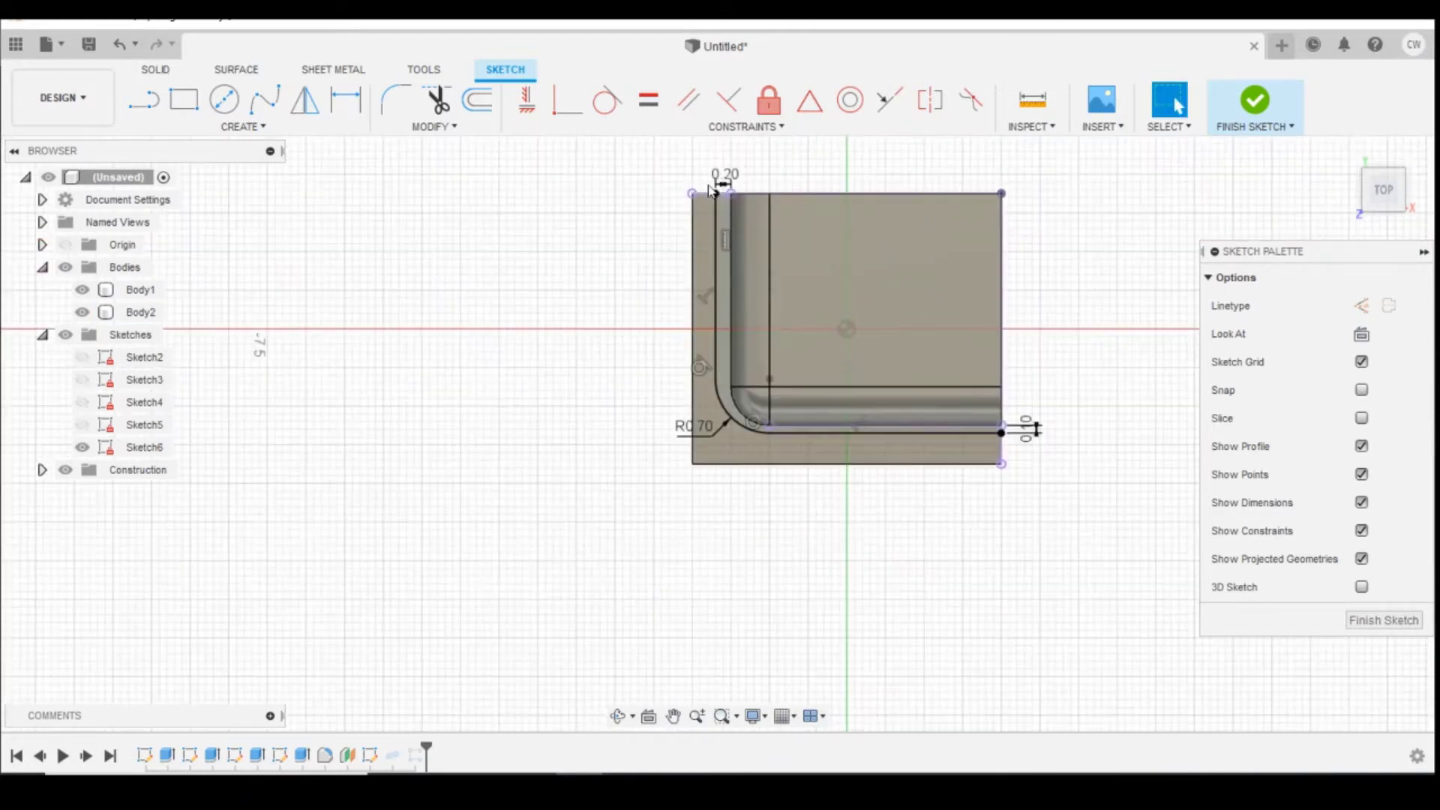
Set the side path line's distance from the tall block to 0.1 mm and the corner arc's radius to 0.6 mm, finishing the sketch.
{"action": "left_click", "coordinate": [726, 178]}
{"action": "double_click", "coordinate": [727, 179]}
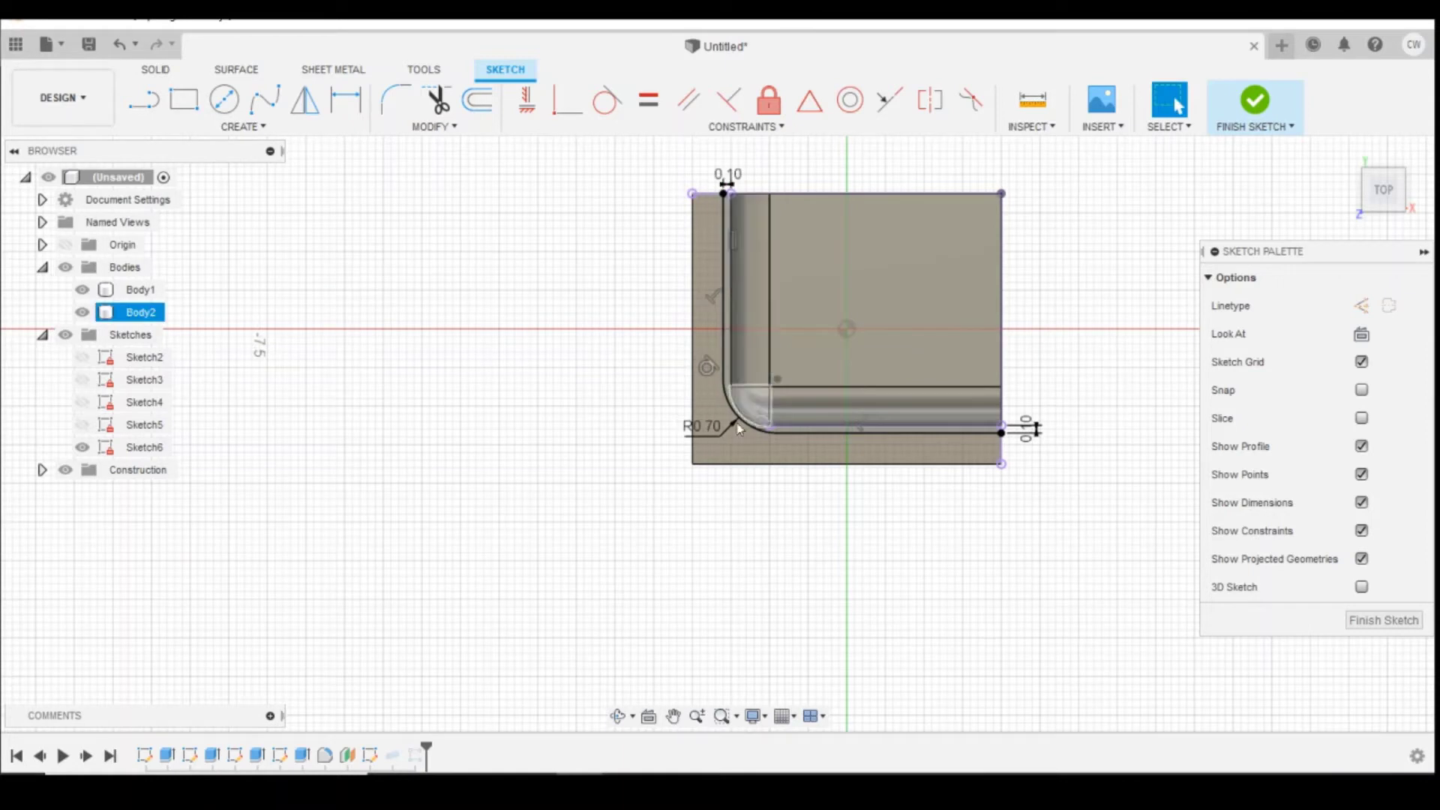
{"action": "double_click", "coordinate": [701, 423]}
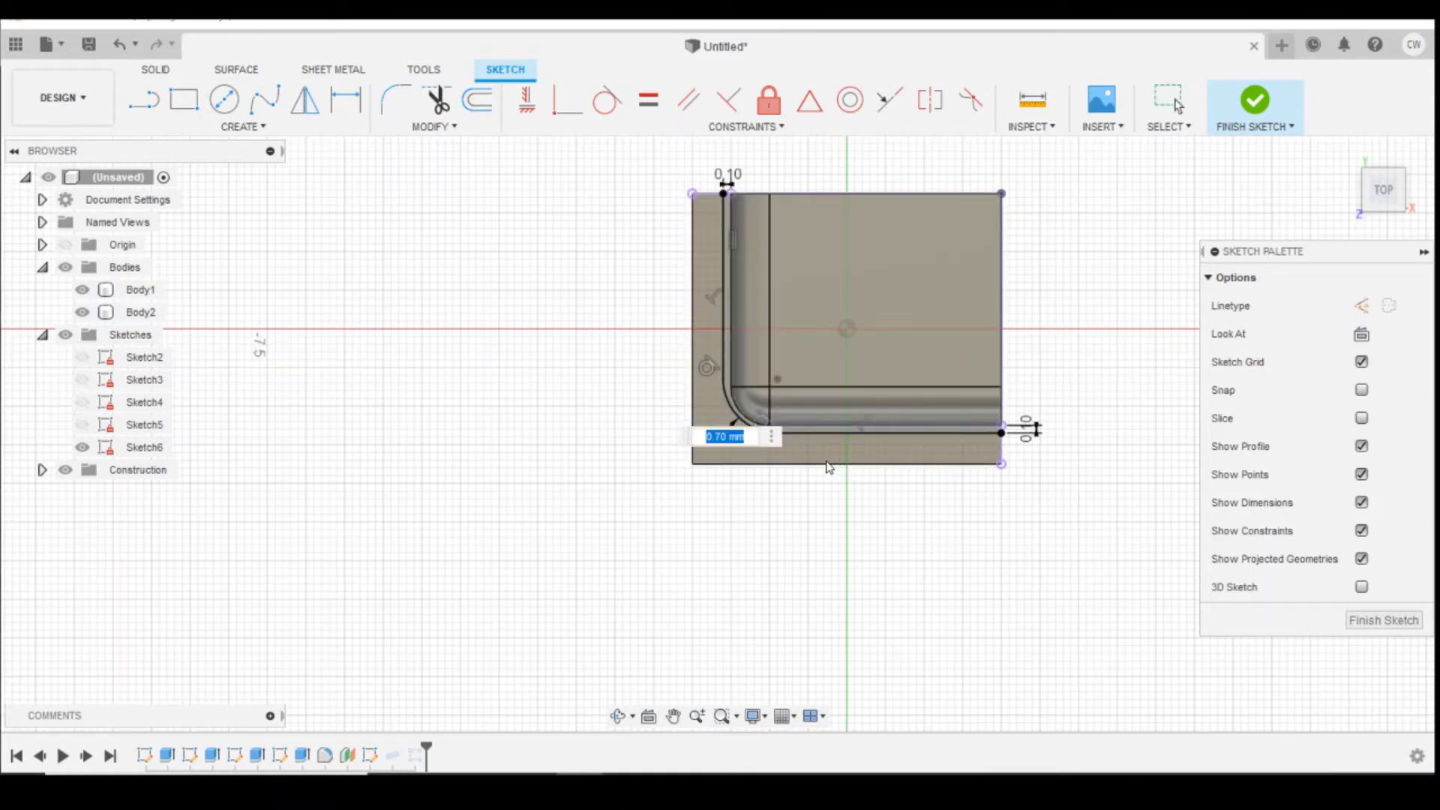
{"action": "key", "text": "Return"}
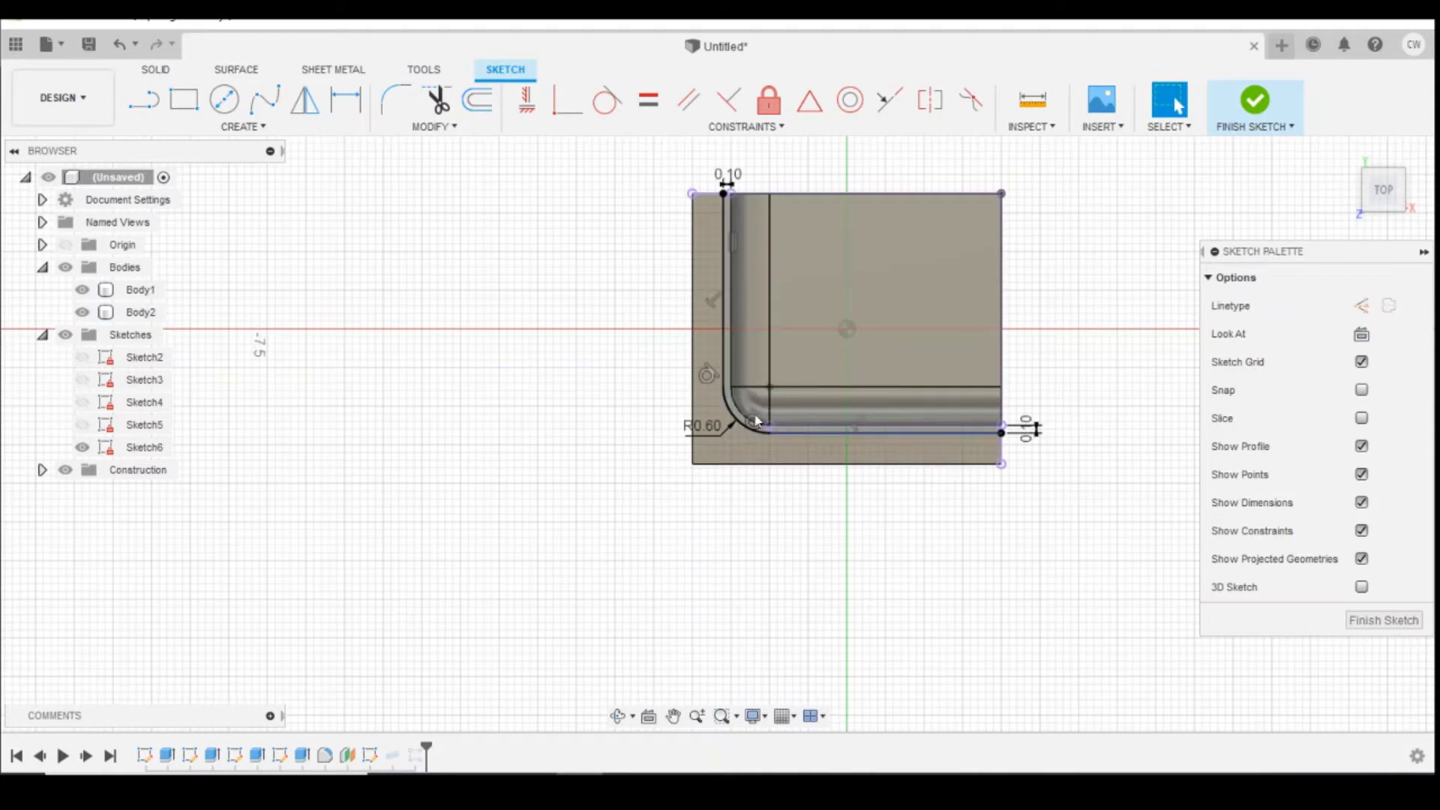
{"action": "left_click", "coordinate": [1255, 99]}
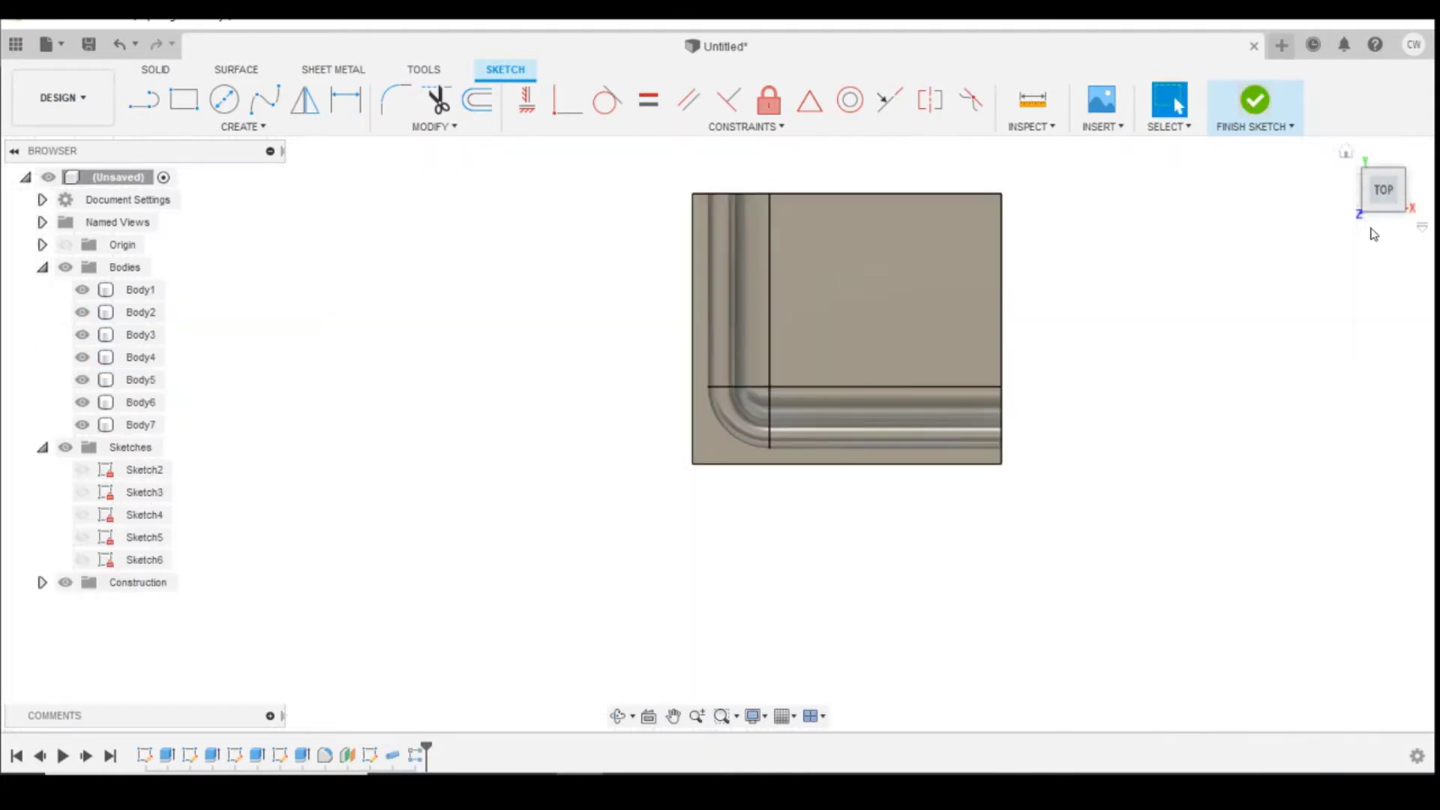
Examine from the right side and in isometric view how the updated pipes meet the tall block's faces and rounded edges.
{"action": "left_click", "coordinate": [1347, 154]}
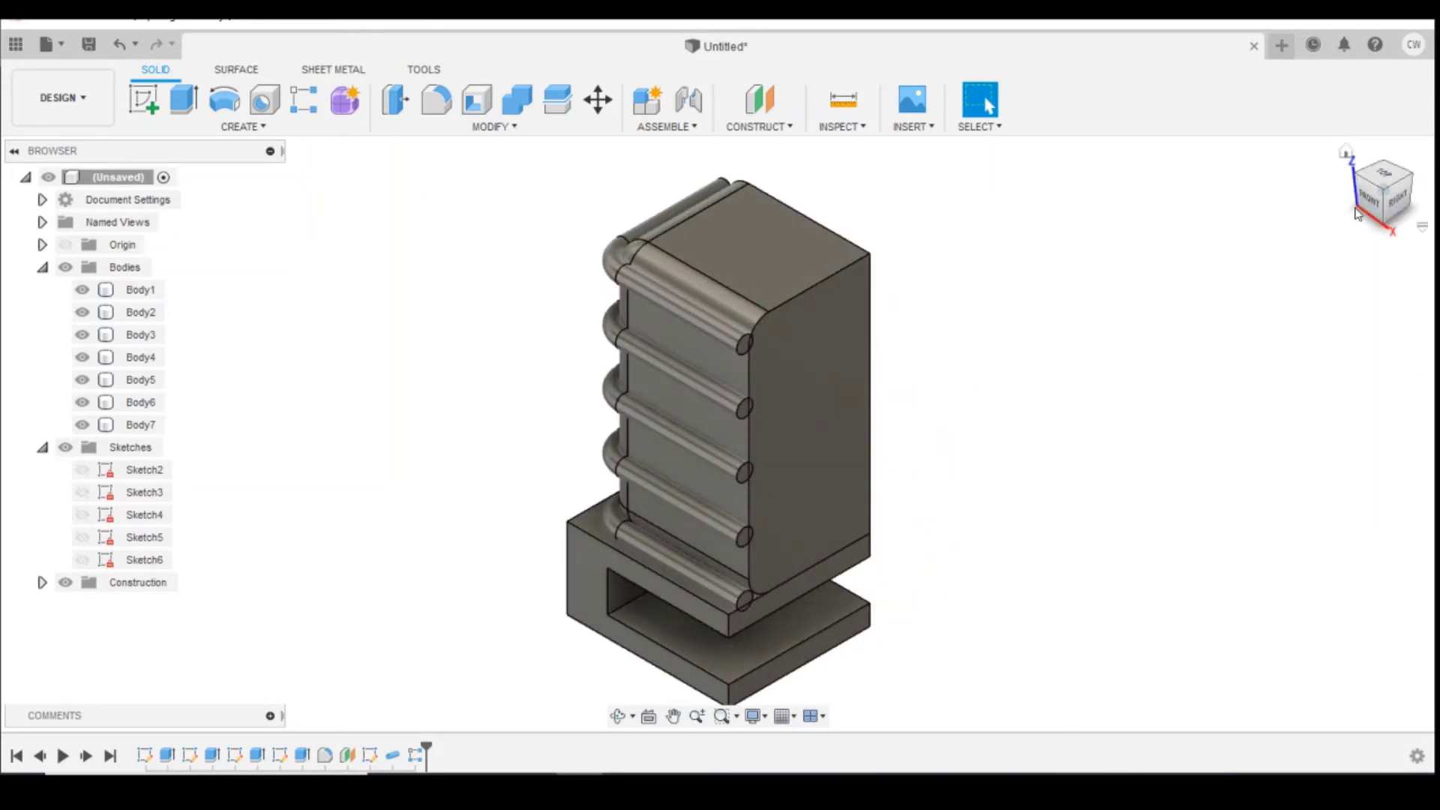
{"action": "left_click", "coordinate": [1399, 201]}
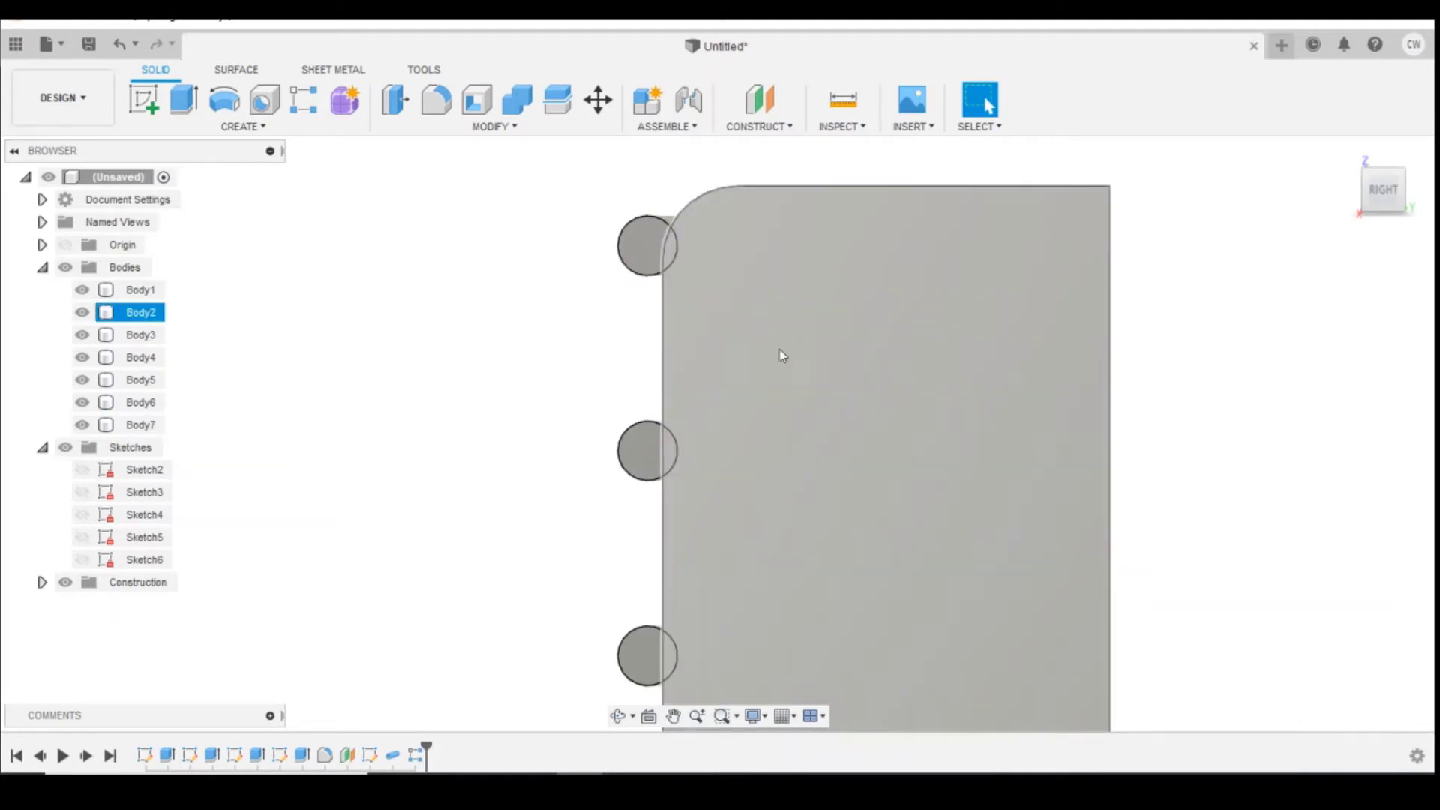
{"action": "scroll", "coordinate": [986, 373], "scroll_direction": "down", "scroll_amount": 3}
{"action": "left_click_drag", "start_coordinate": [1384, 195], "coordinate": [1382, 196]}
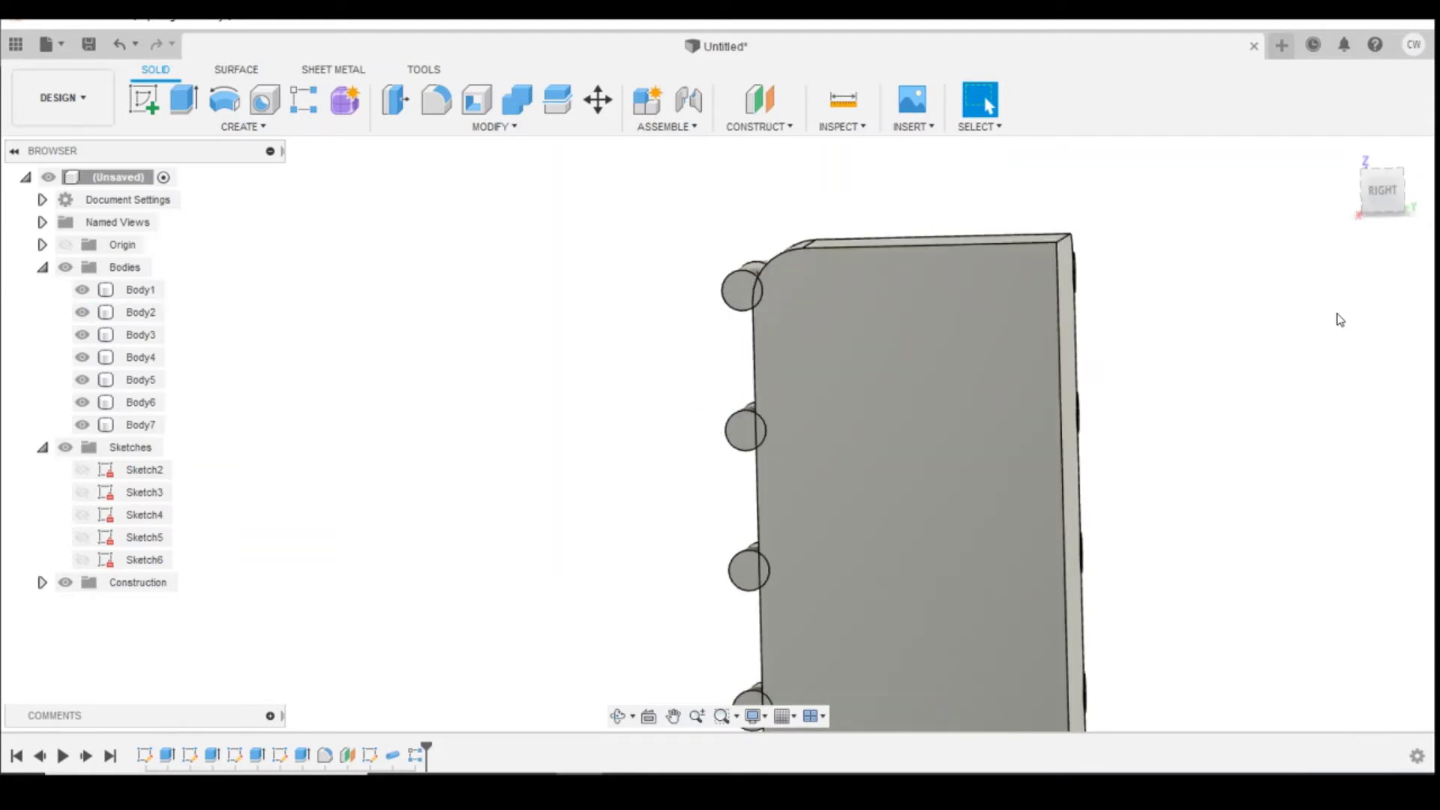
{"action": "left_click", "coordinate": [1382, 197]}
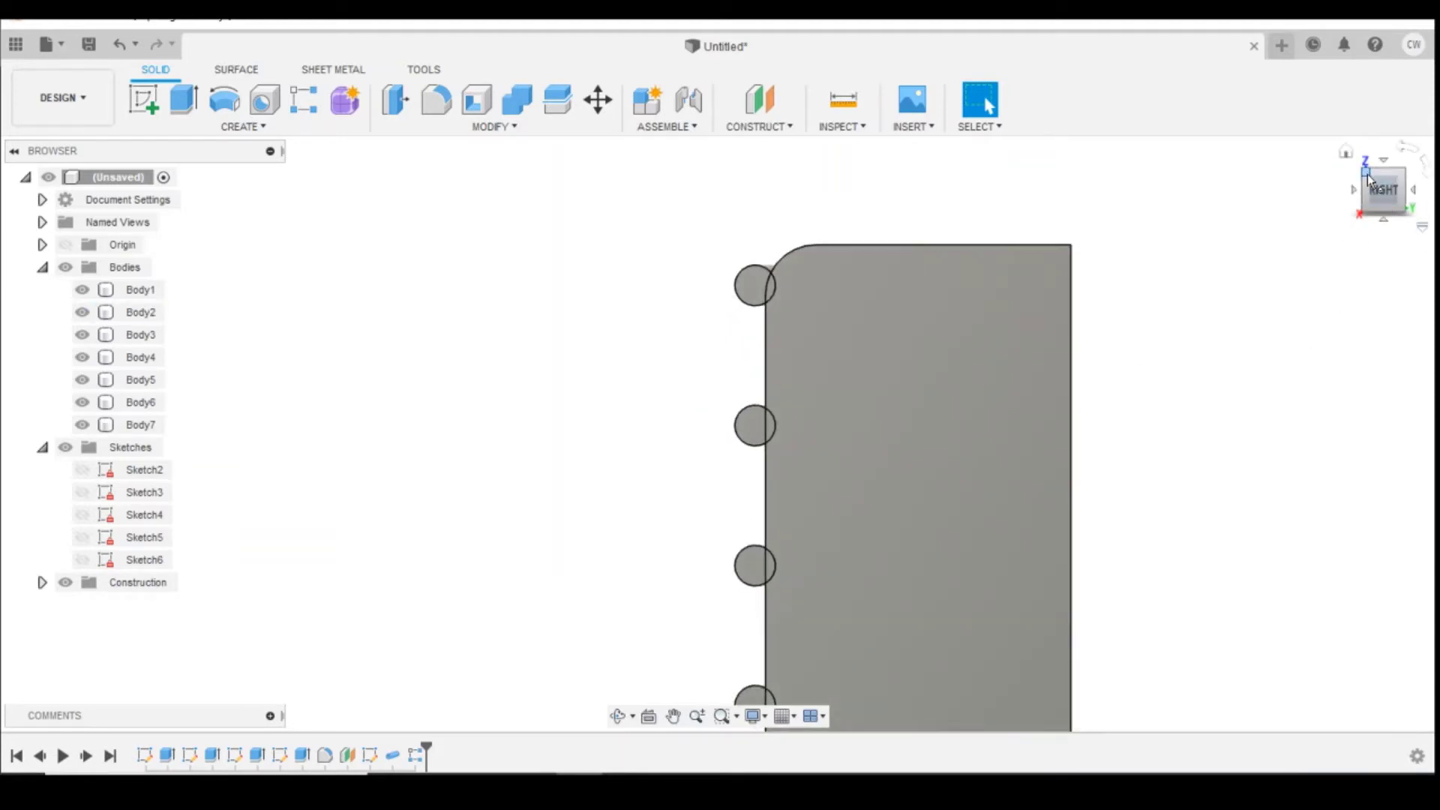
{"action": "left_click", "coordinate": [1366, 179]}
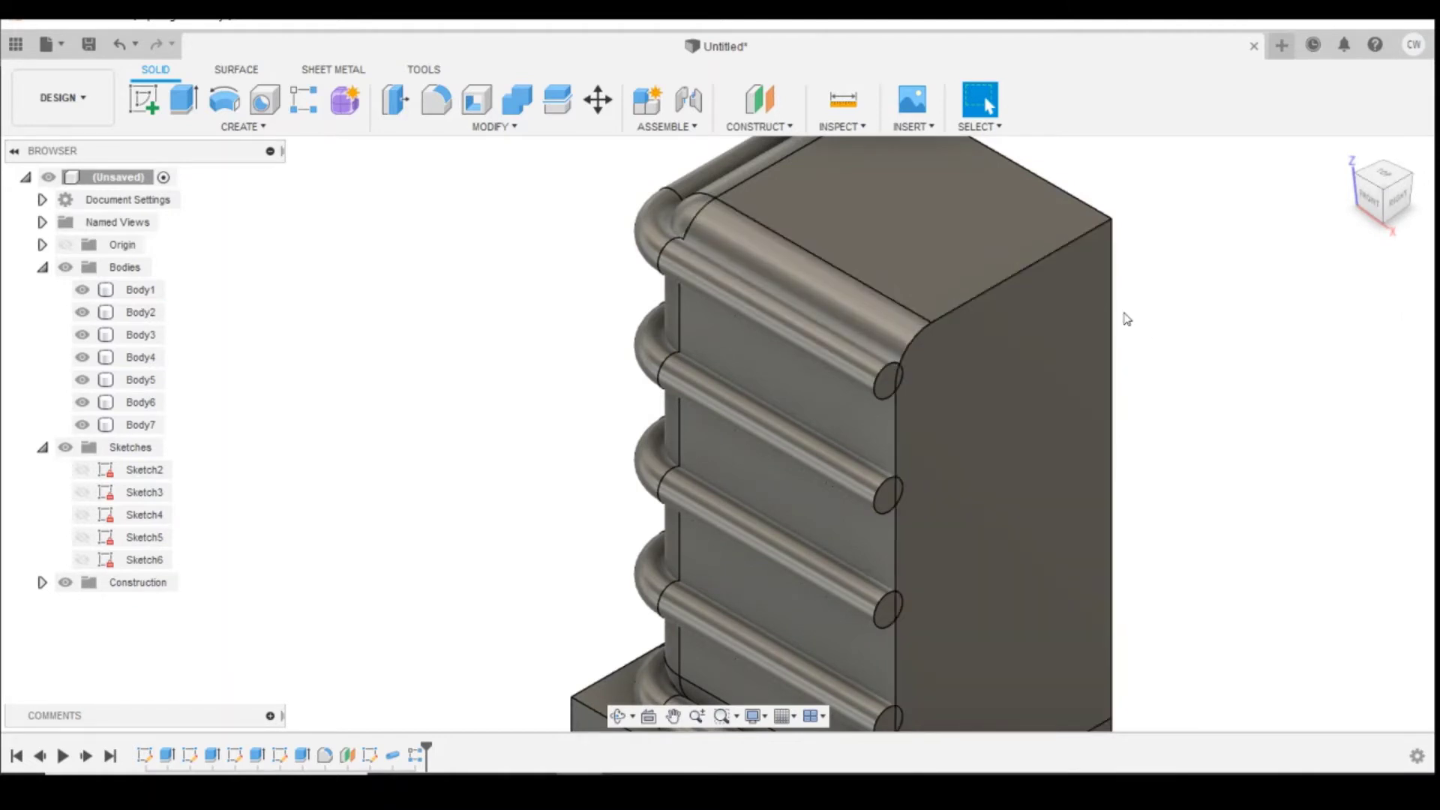
{"action": "scroll", "coordinate": [1050, 221], "scroll_direction": "down", "scroll_amount": 3}
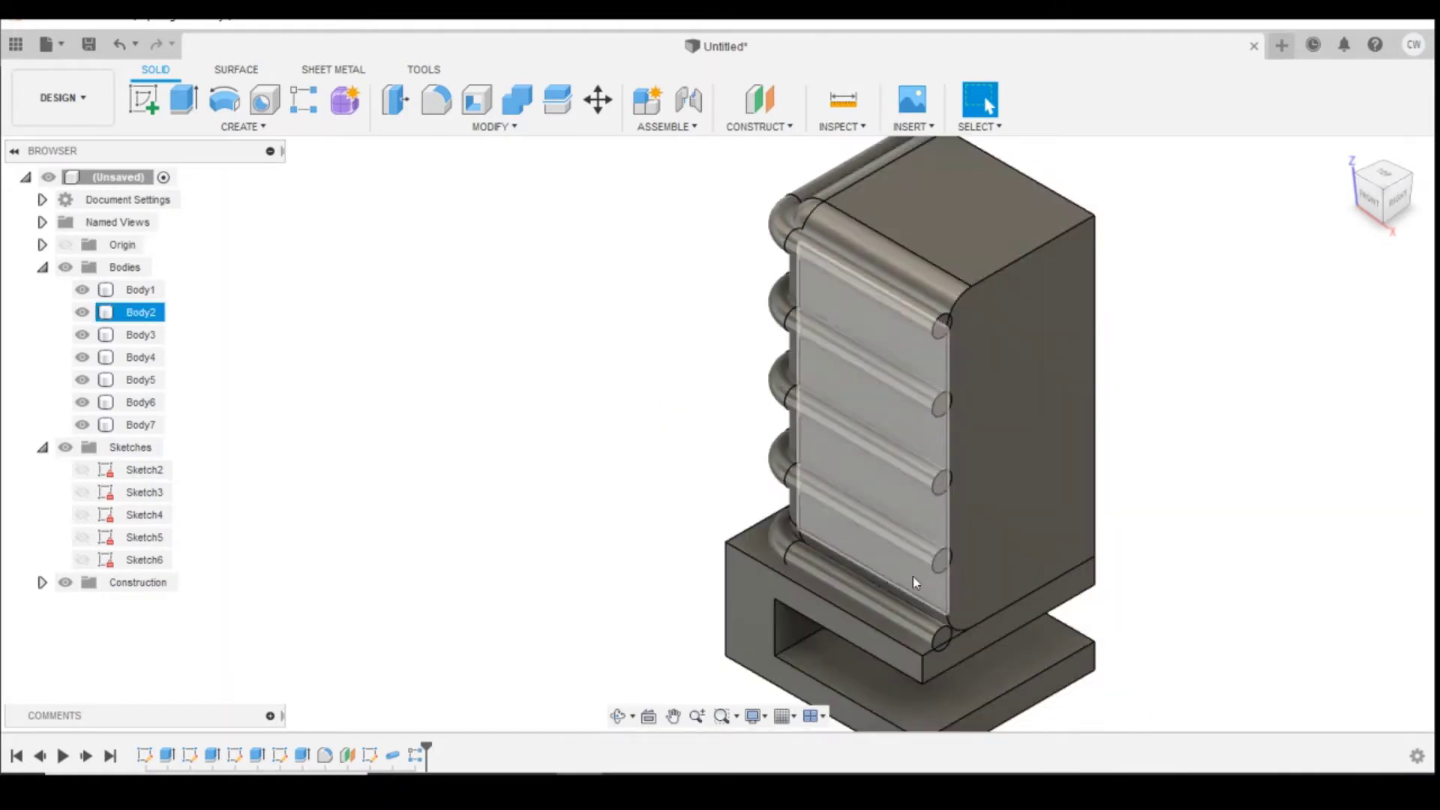
Create a construction plane offset 0.1 mm outward from the tall block's front face.
{"action": "left_click", "coordinate": [760, 101]}
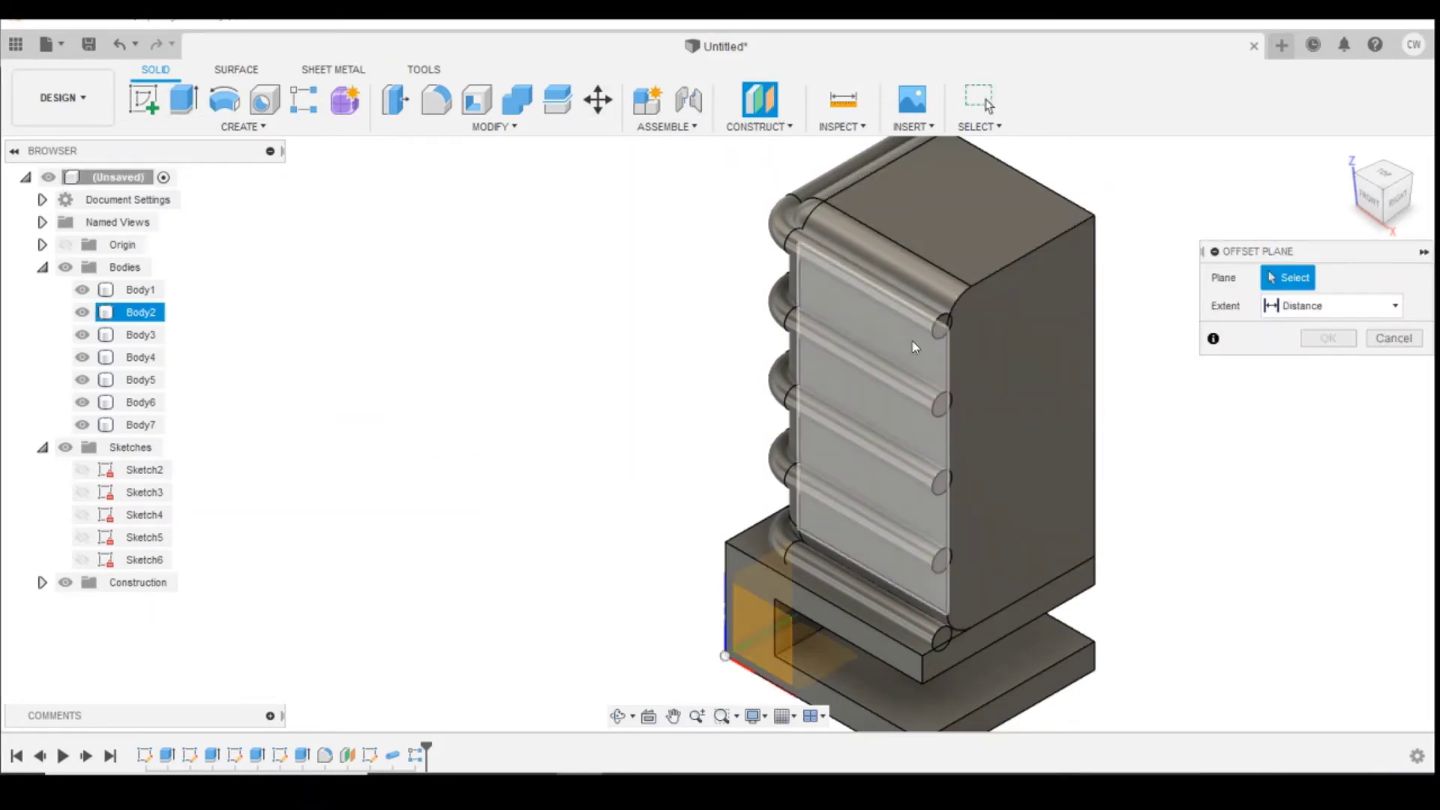
{"action": "left_click", "coordinate": [913, 346]}
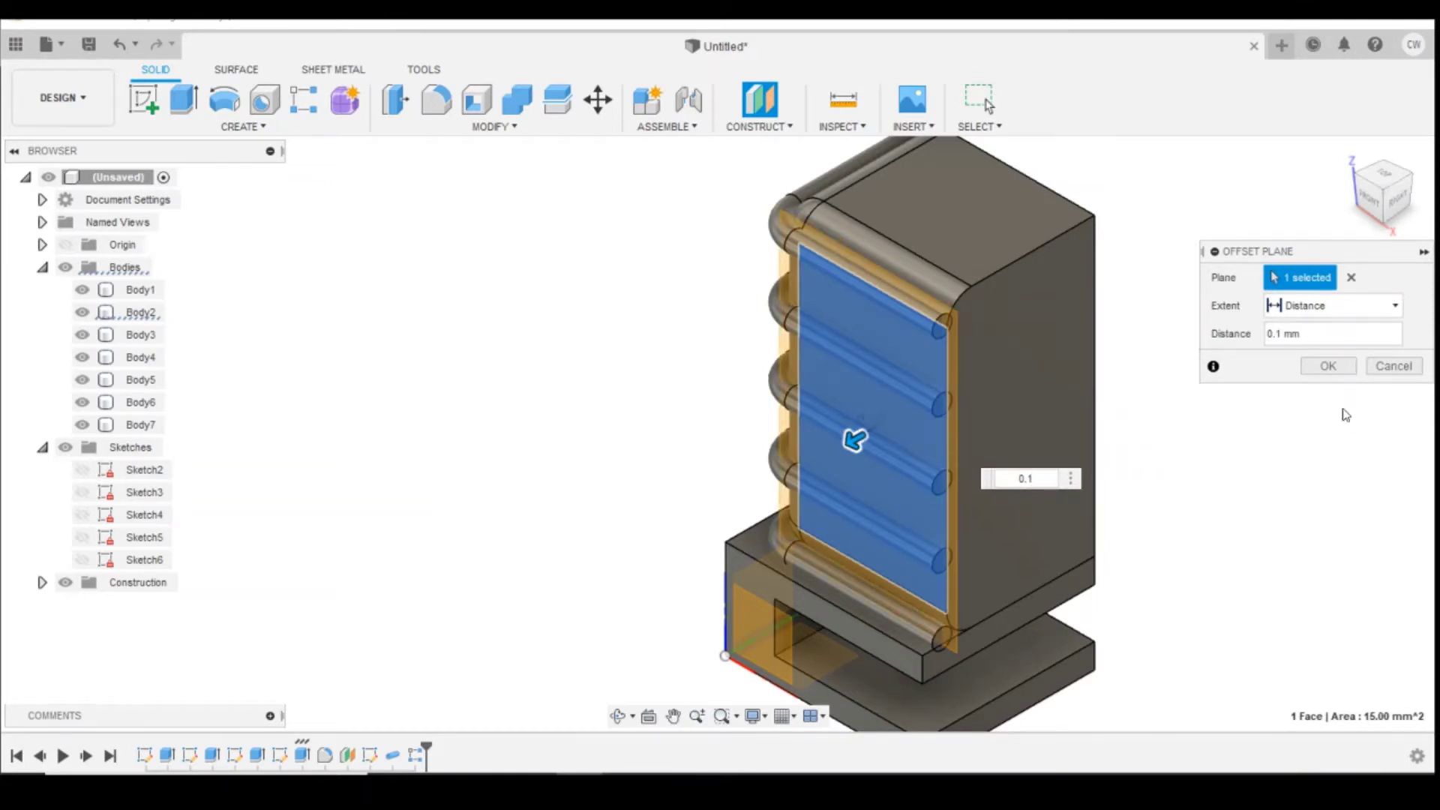
{"action": "left_click", "coordinate": [1327, 365]}
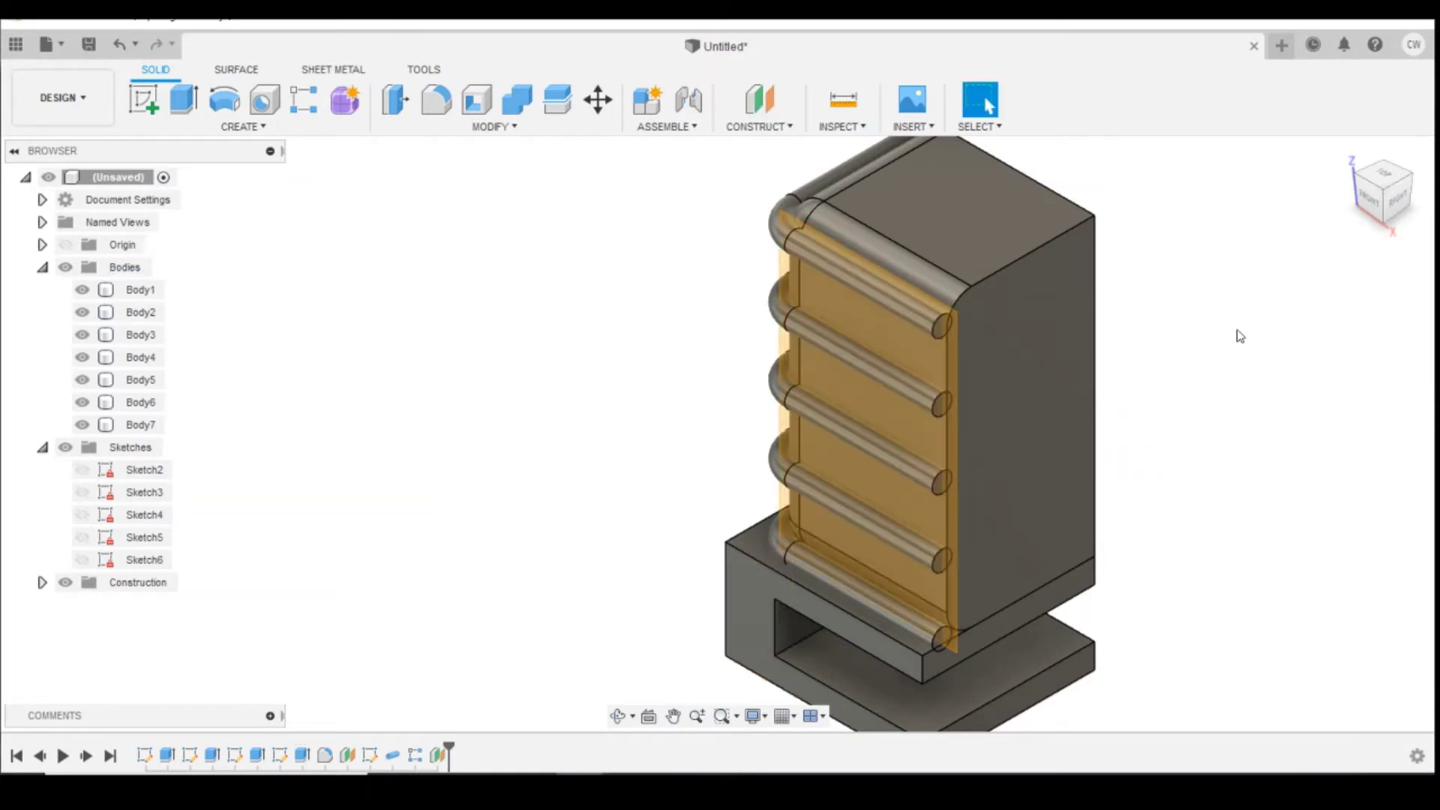
Sketch a vertical line about 5.5 mm long on the new offset plane, near the pipes' straight ends, from the lowest pipe to the uppermost.
{"action": "left_click", "coordinate": [152, 112]}
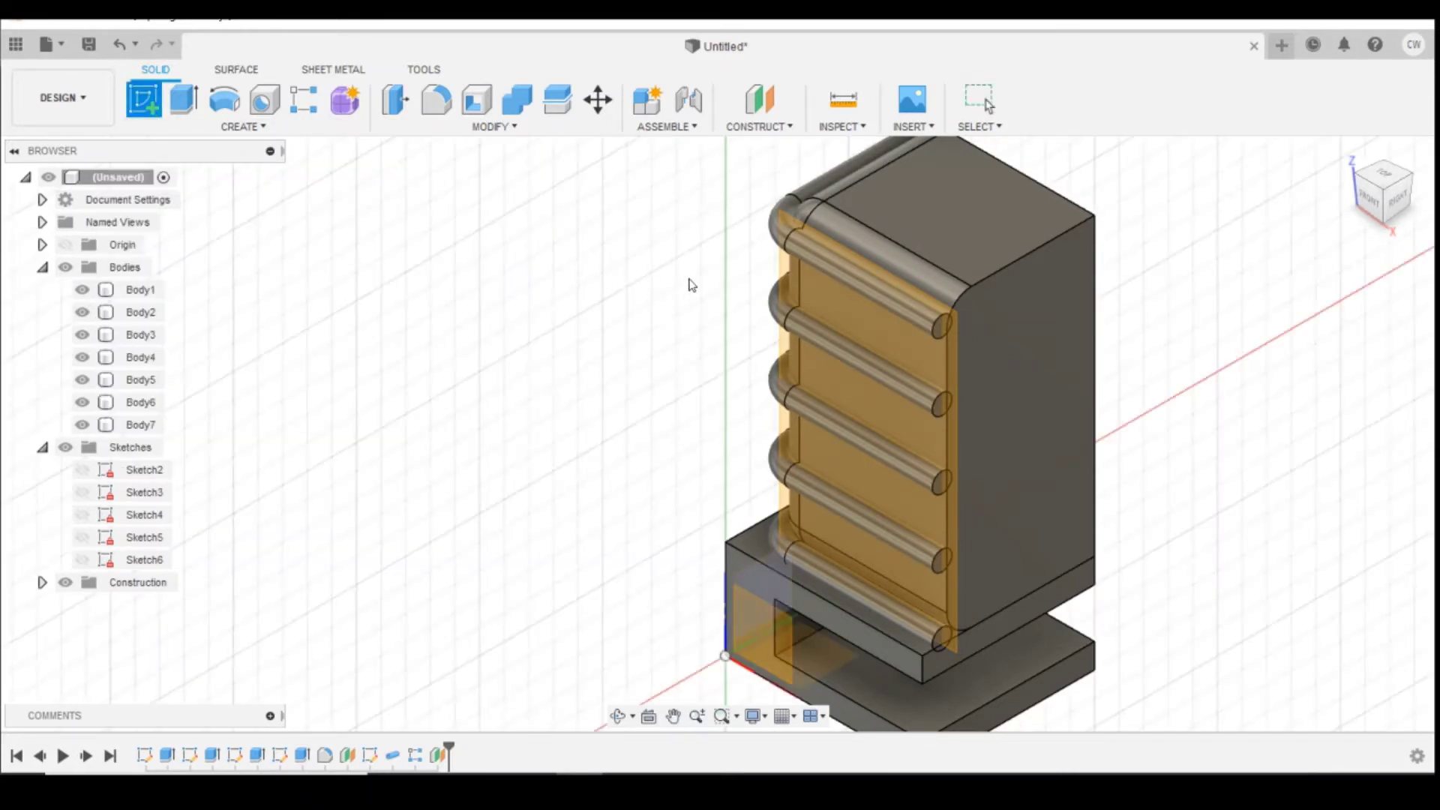
{"action": "left_click", "coordinate": [904, 345]}
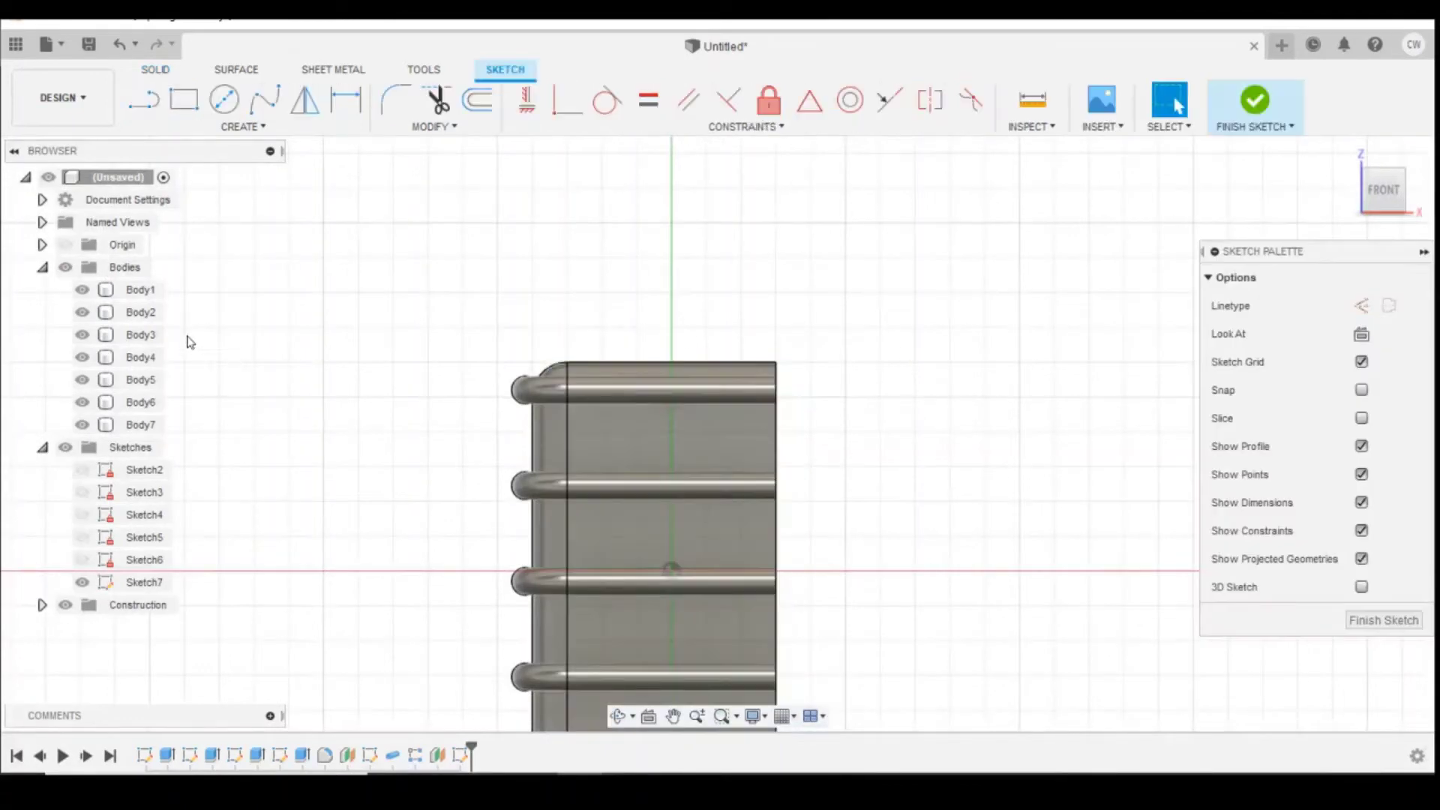
{"action": "scroll", "coordinate": [941, 353], "scroll_direction": "down", "scroll_amount": 3}
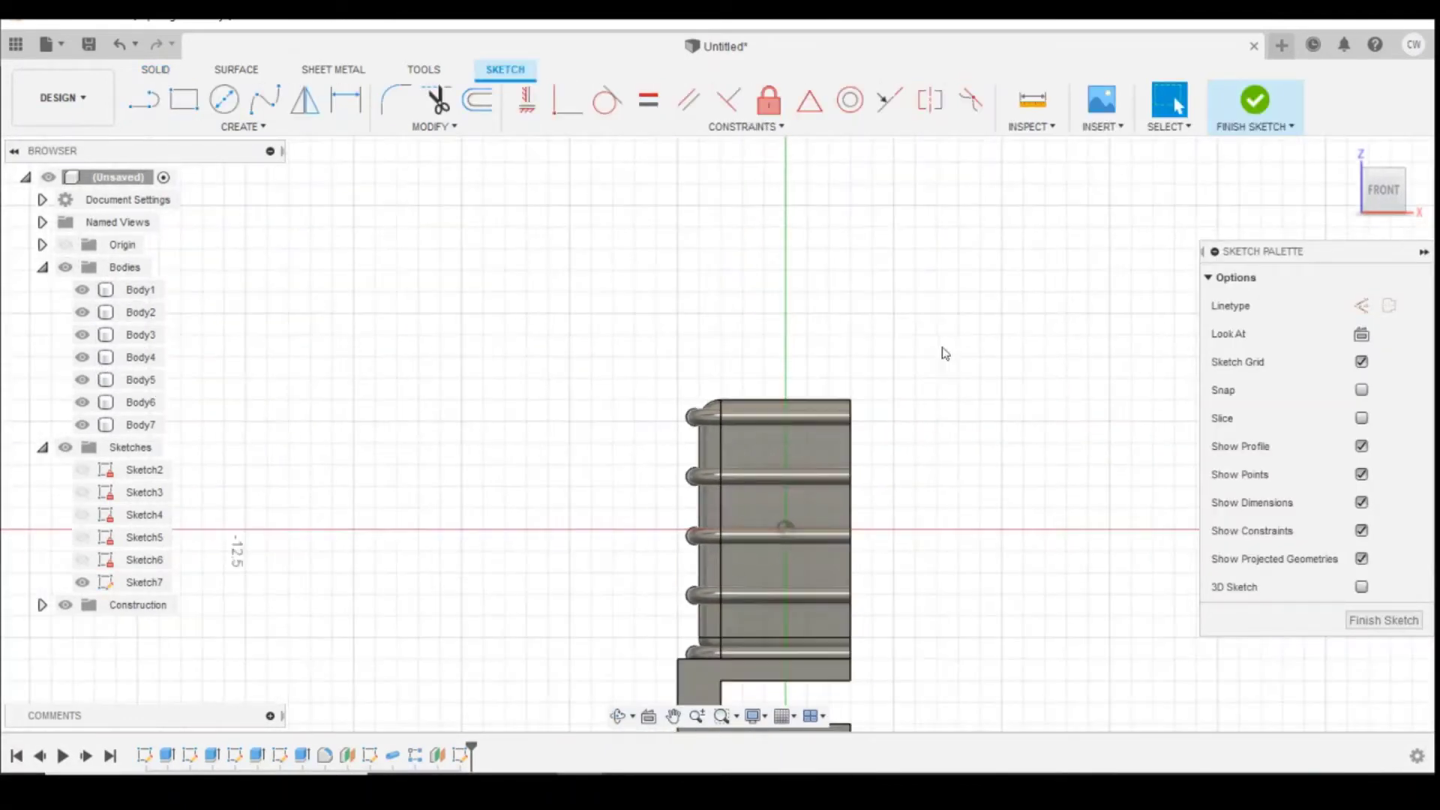
{"action": "scroll", "coordinate": [951, 588], "scroll_direction": "up", "scroll_amount": 3}
{"action": "scroll", "coordinate": [916, 692], "scroll_direction": "down", "scroll_amount": 2}
{"action": "scroll", "coordinate": [916, 692], "scroll_direction": "up", "scroll_amount": 3}
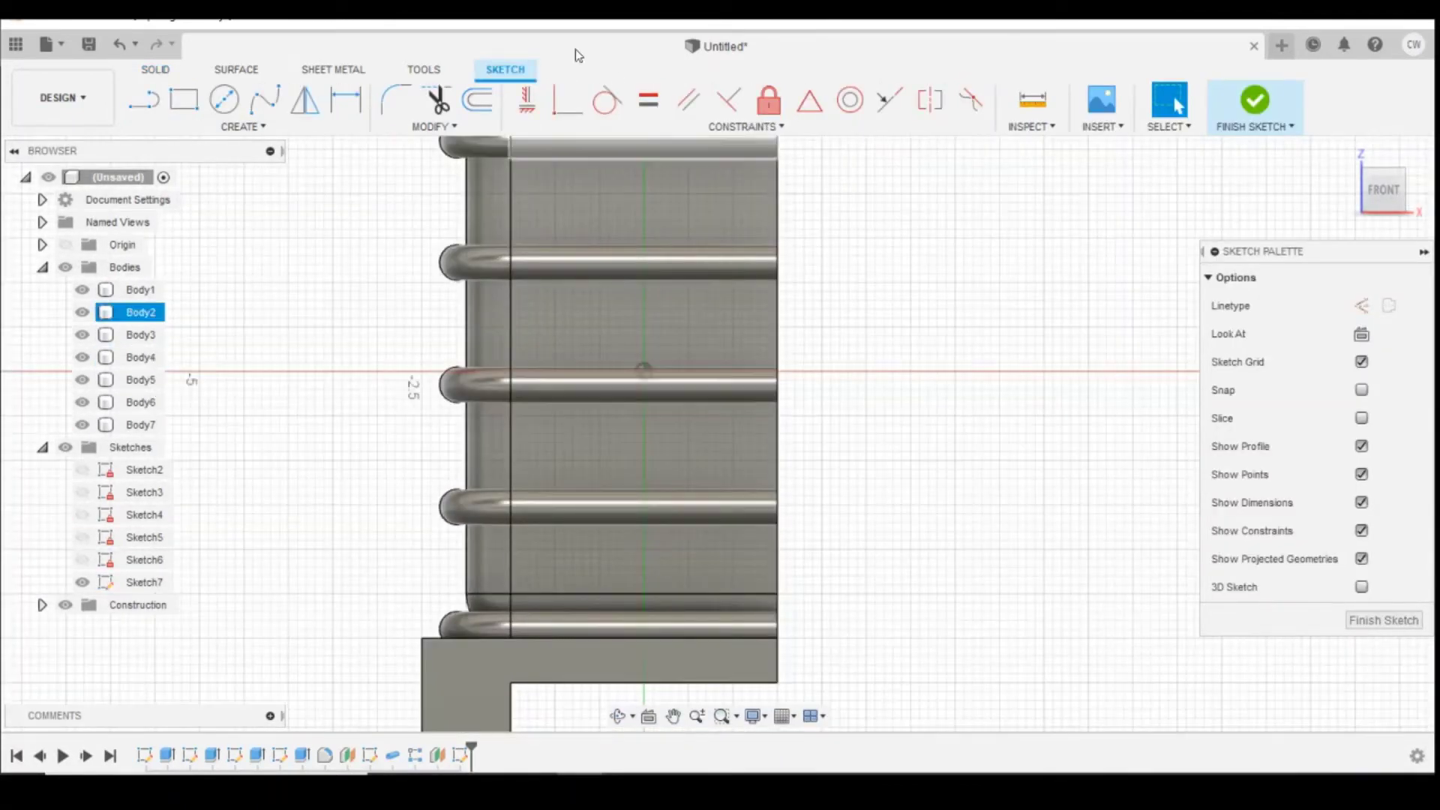
{"action": "left_click", "coordinate": [144, 99]}
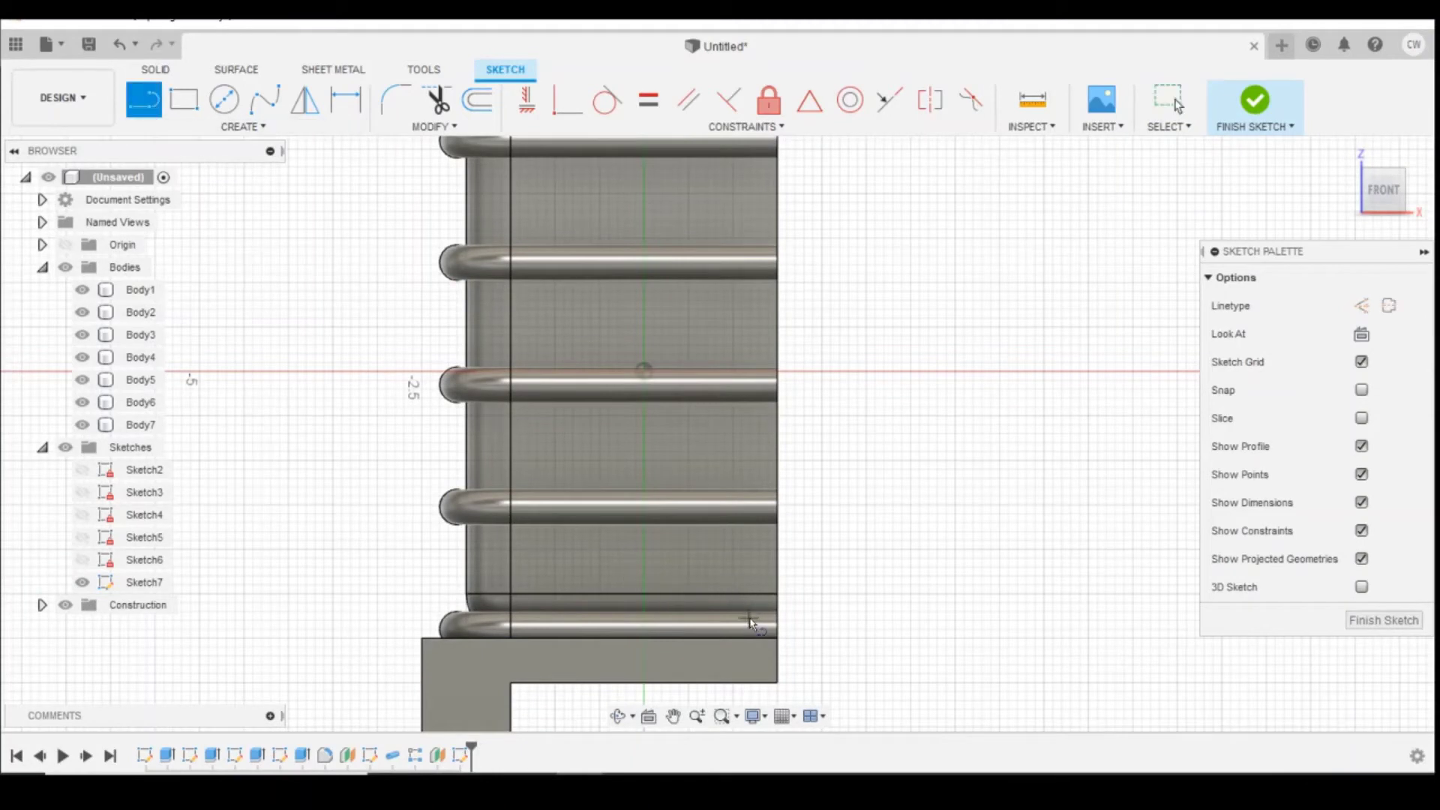
{"action": "left_click", "coordinate": [753, 625]}
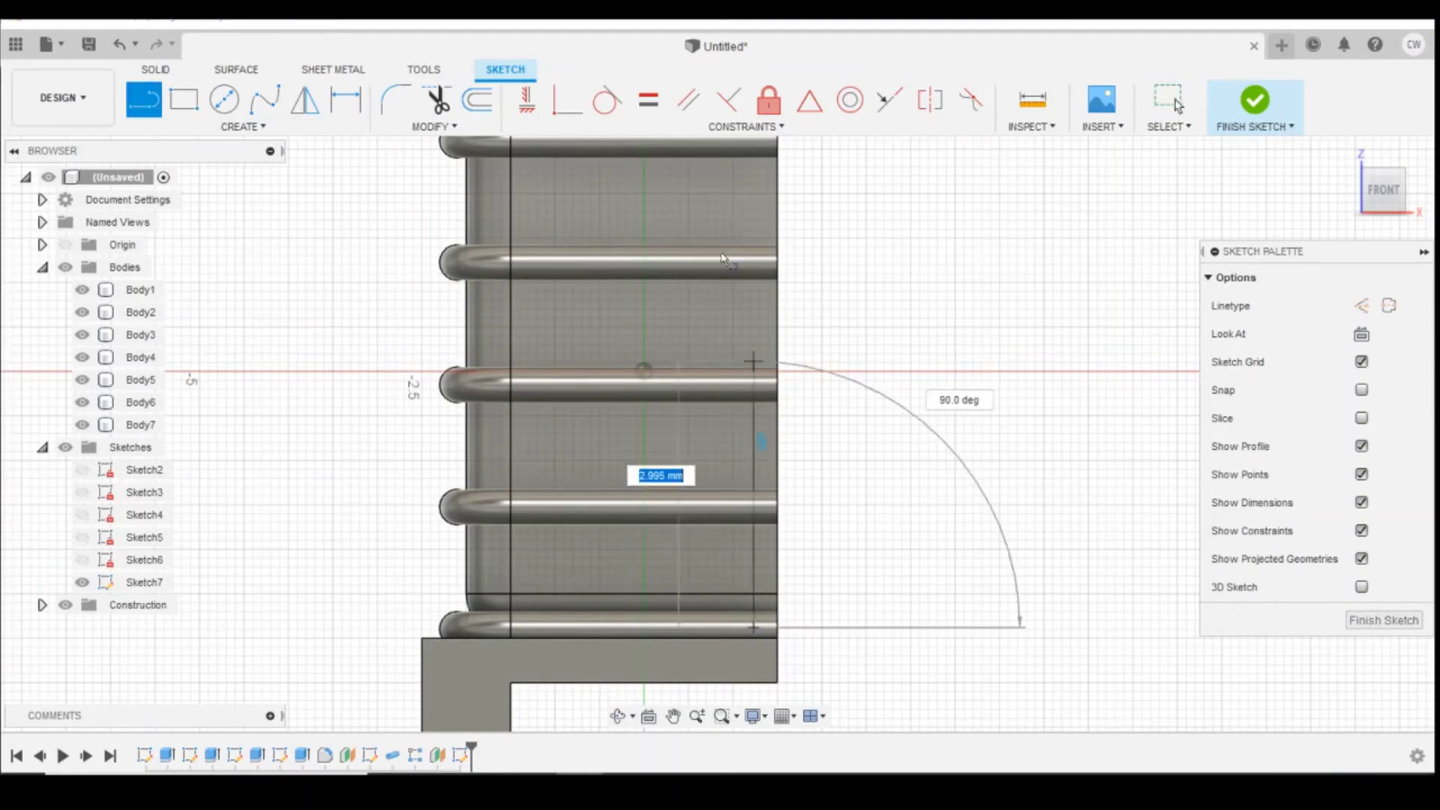
{"action": "scroll", "coordinate": [739, 229], "scroll_direction": "down", "scroll_amount": 2}
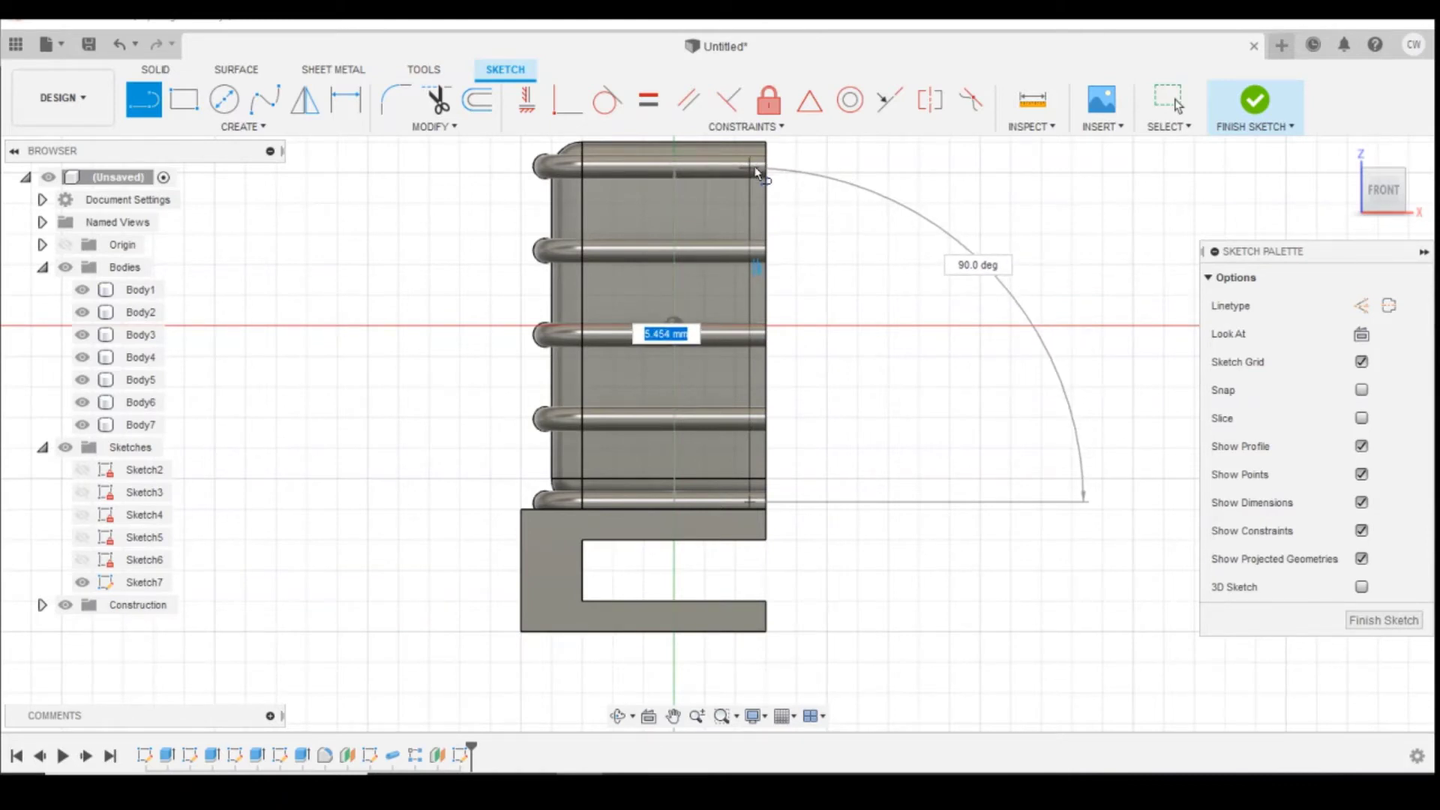
{"action": "left_click", "coordinate": [755, 171]}
{"action": "scroll", "coordinate": [765, 525], "scroll_direction": "up", "scroll_amount": 3}
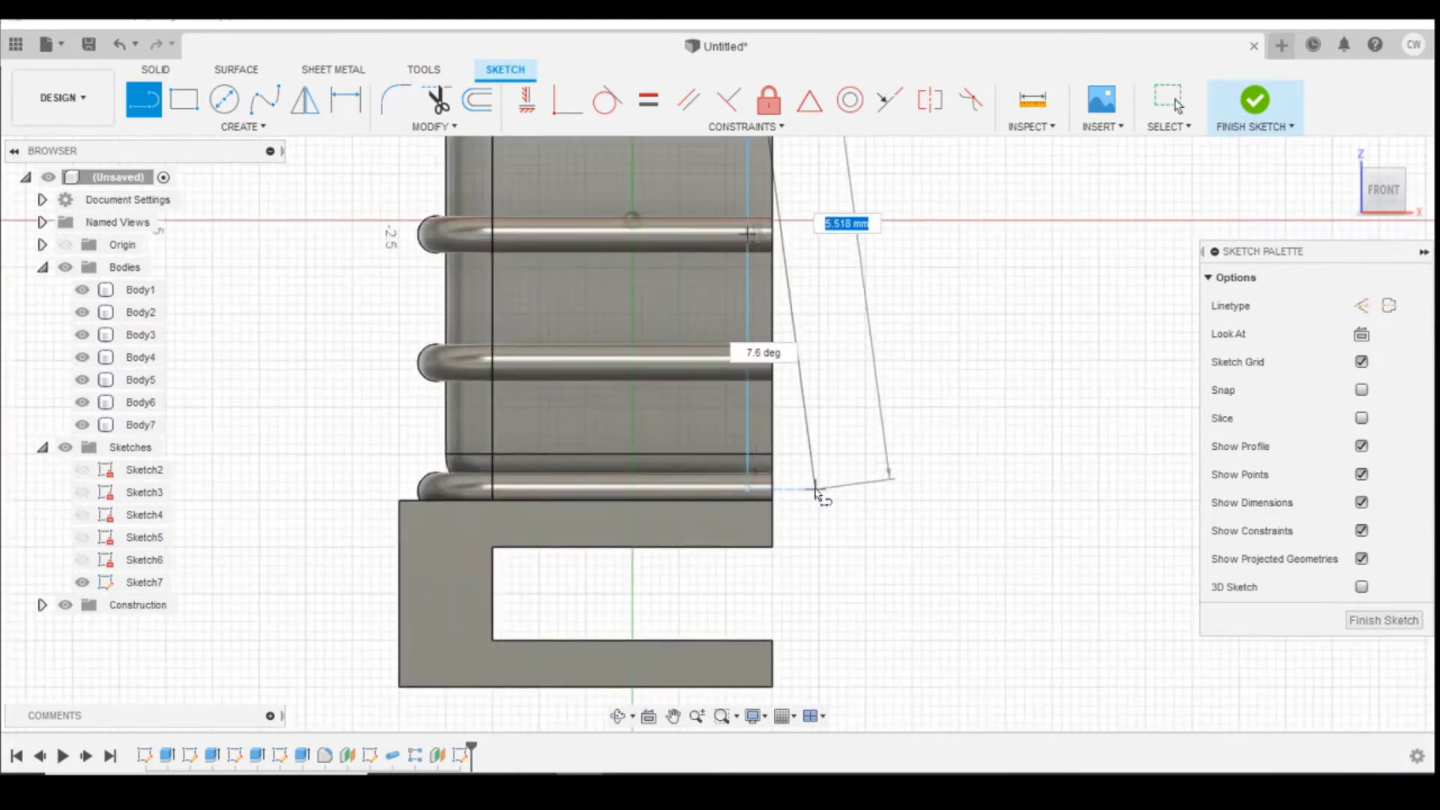
{"action": "key", "text": "Escape"}
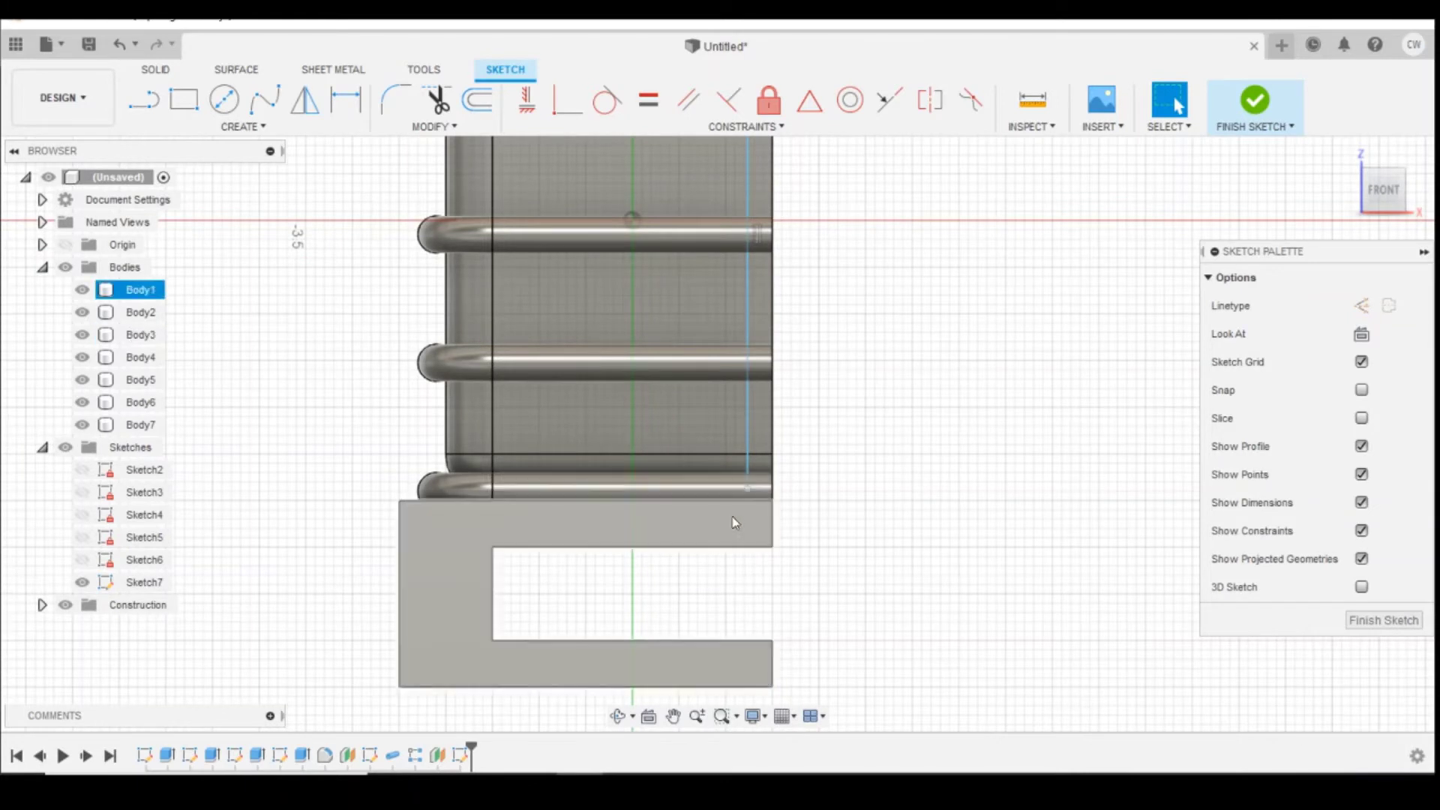
Dimension the vertical line's lower endpoint 0.1 mm above the base's upper edge.
{"action": "key", "text": "d"}
{"action": "left_click", "coordinate": [748, 490]}
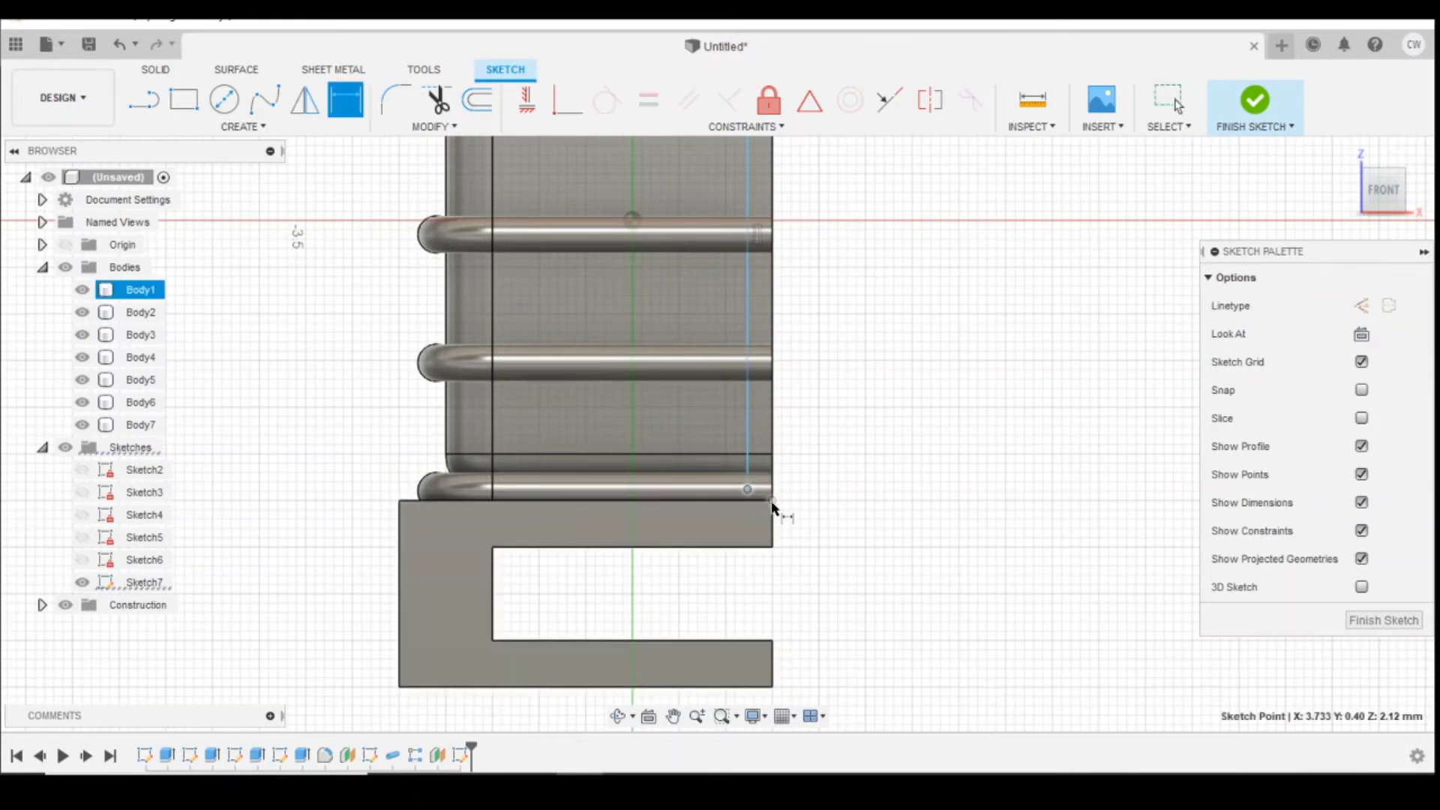
{"action": "left_click", "coordinate": [773, 500]}
{"action": "left_click", "coordinate": [812, 499]}
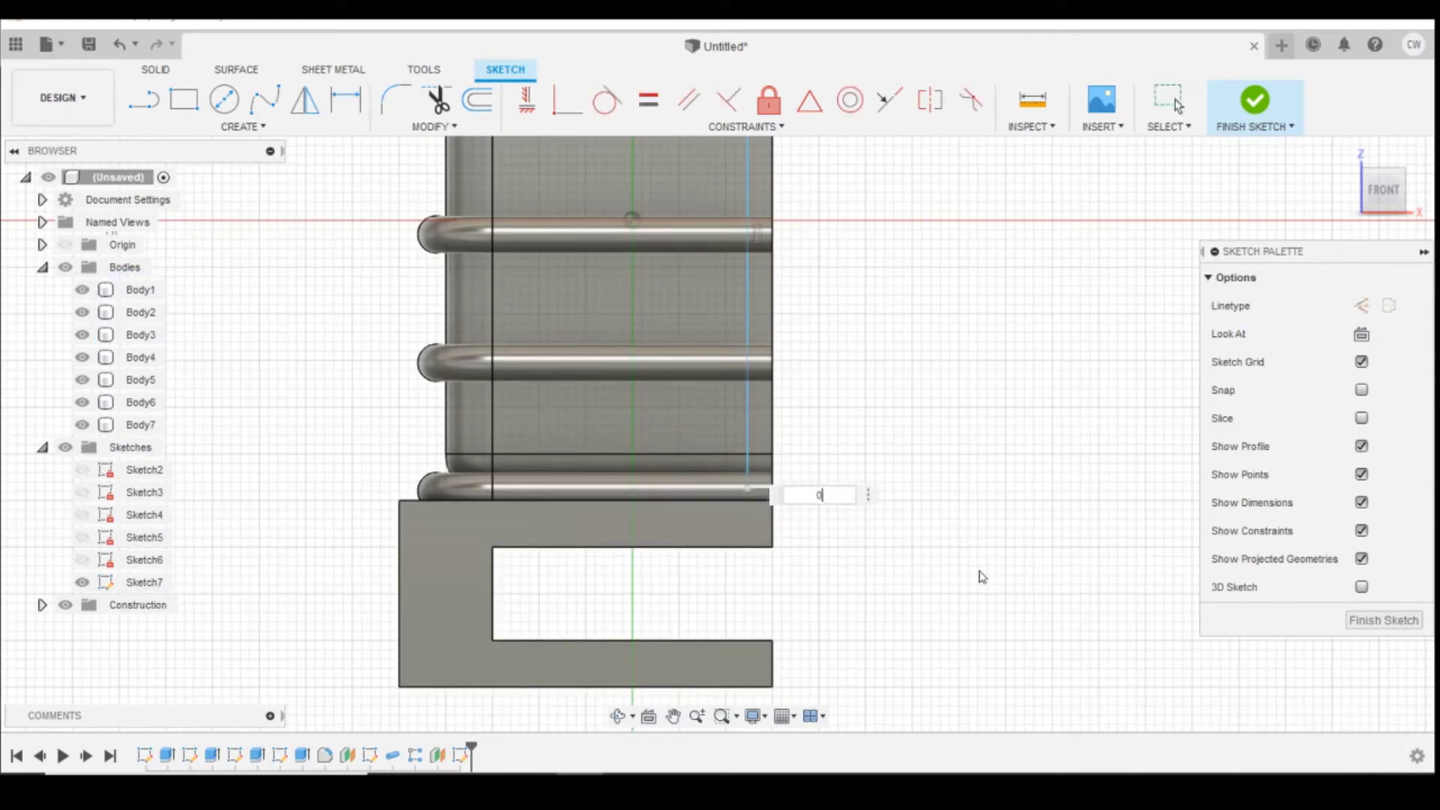
{"action": "key", "text": "Return"}
Dimension the vertical line's length as 5.46 mm and finish the sketch.
{"action": "scroll", "coordinate": [807, 517], "scroll_direction": "down", "scroll_amount": 1}
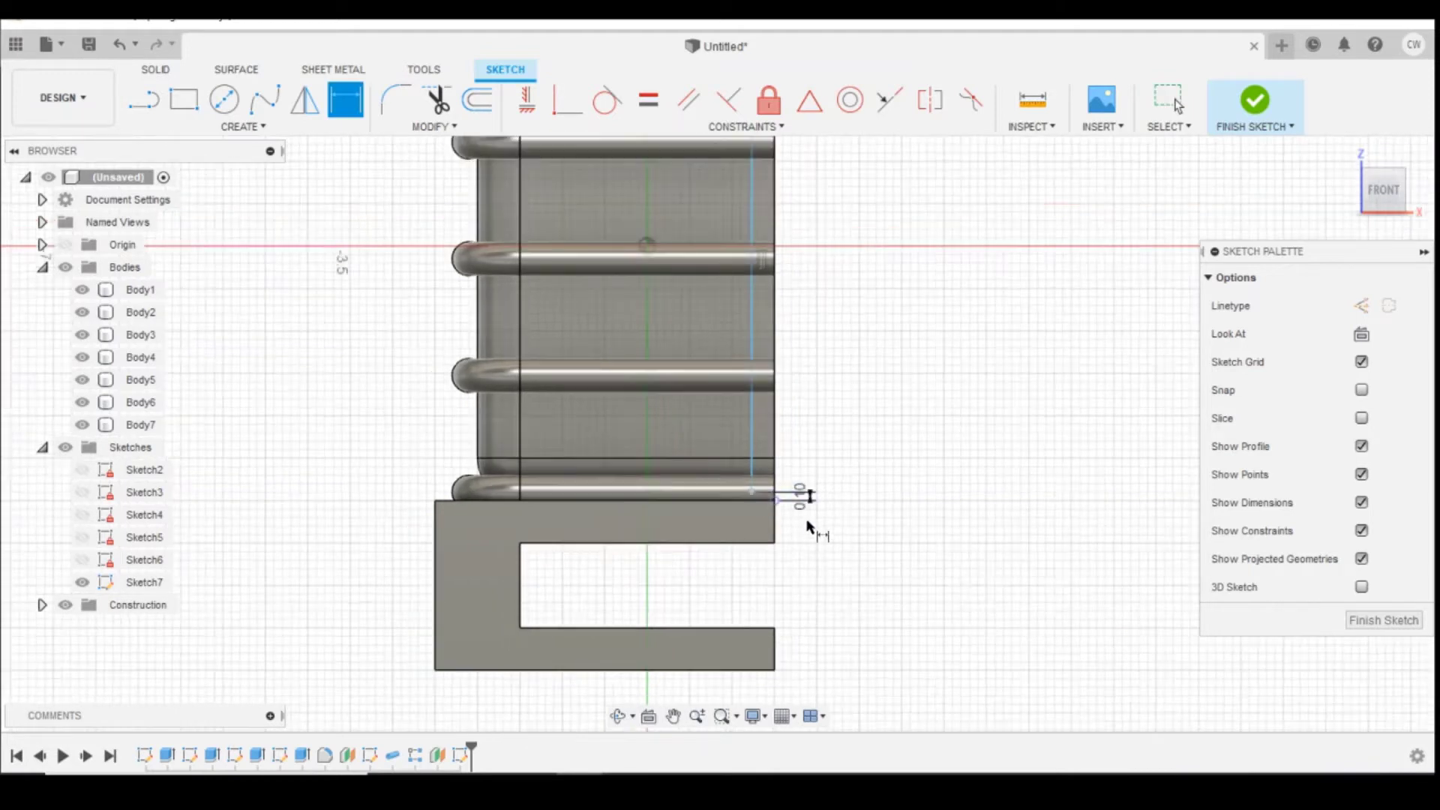
{"action": "scroll", "coordinate": [870, 510], "scroll_direction": "down", "scroll_amount": 2}
{"action": "scroll", "coordinate": [842, 231], "scroll_direction": "up", "scroll_amount": 5}
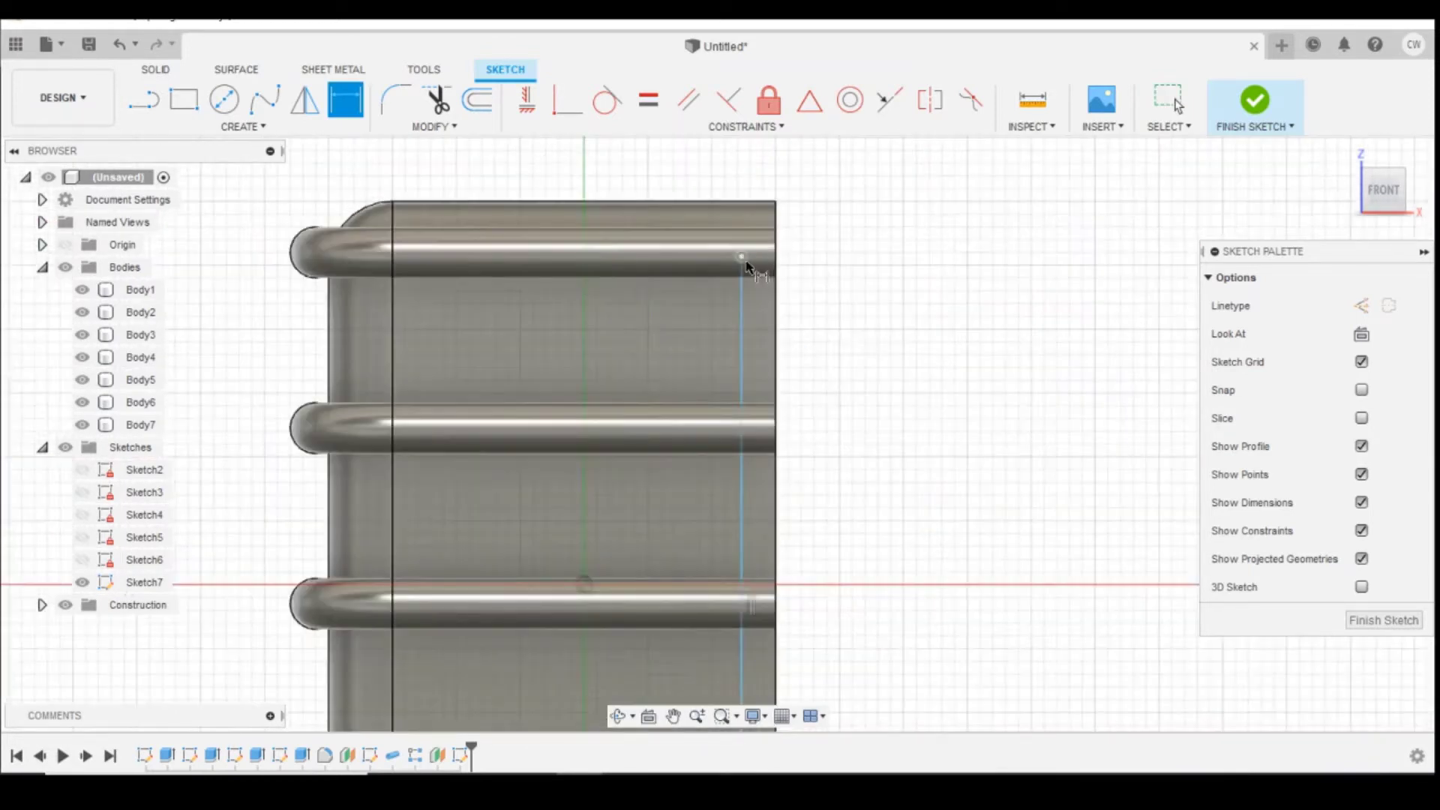
{"action": "left_click", "coordinate": [742, 284]}
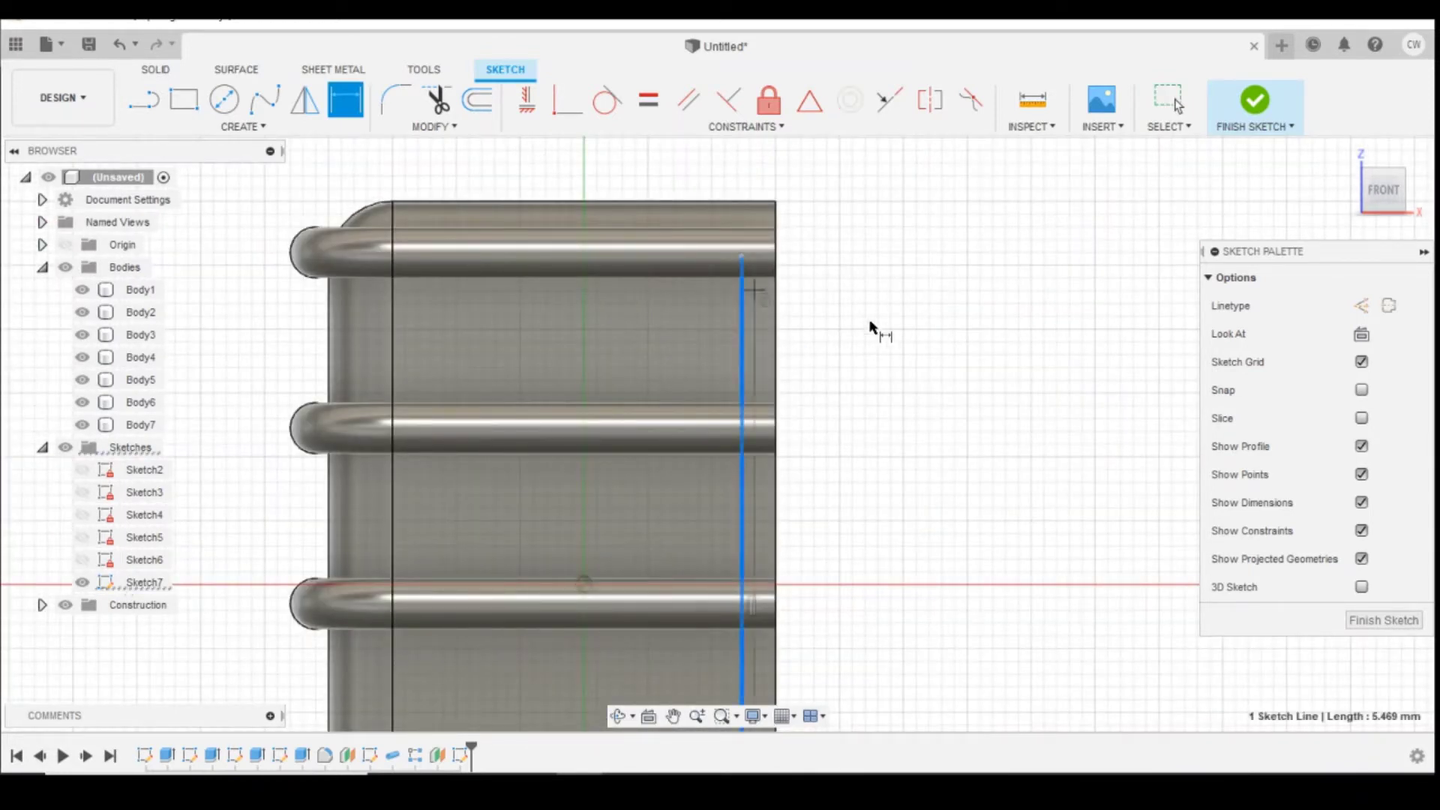
{"action": "left_click", "coordinate": [897, 335]}
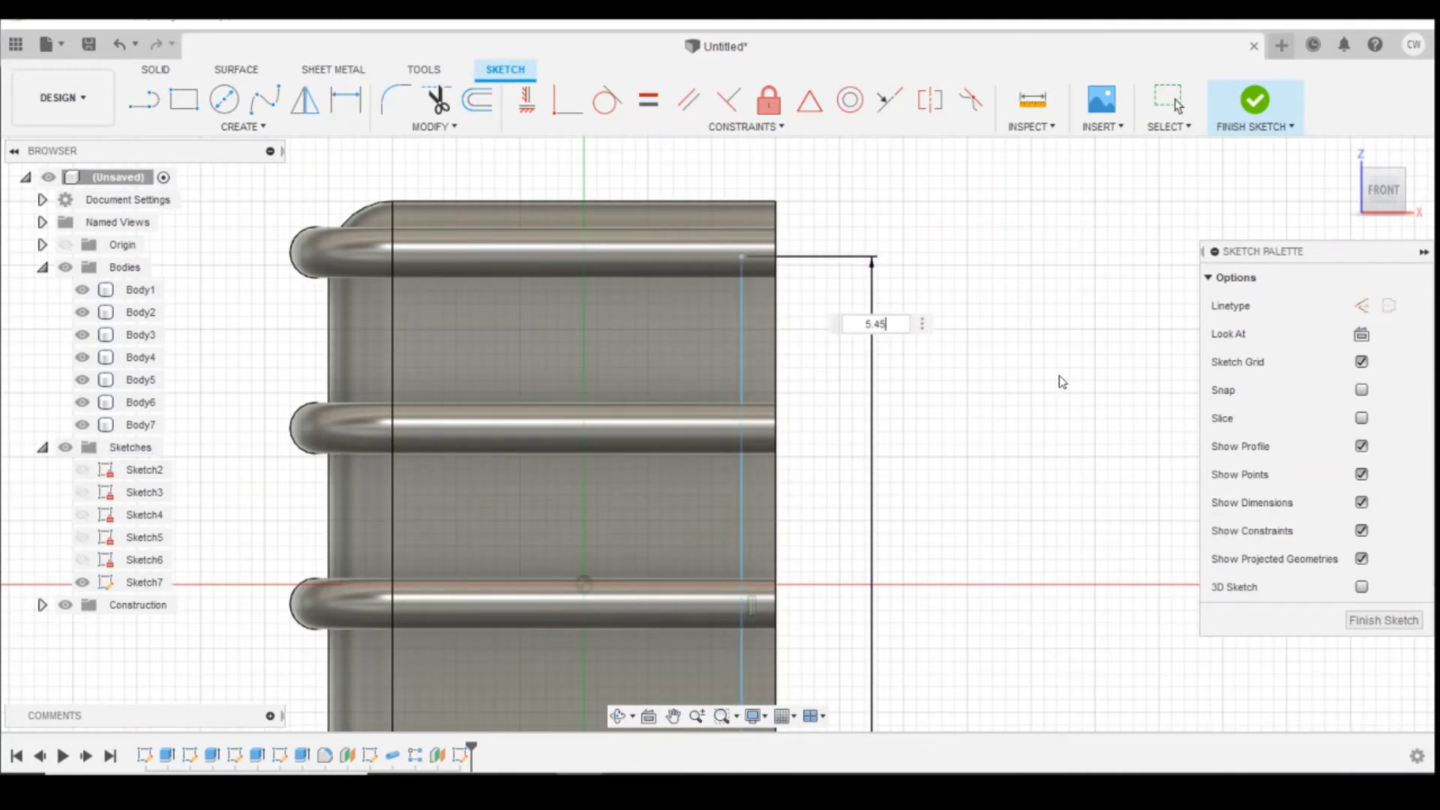
{"action": "key", "text": "Return"}
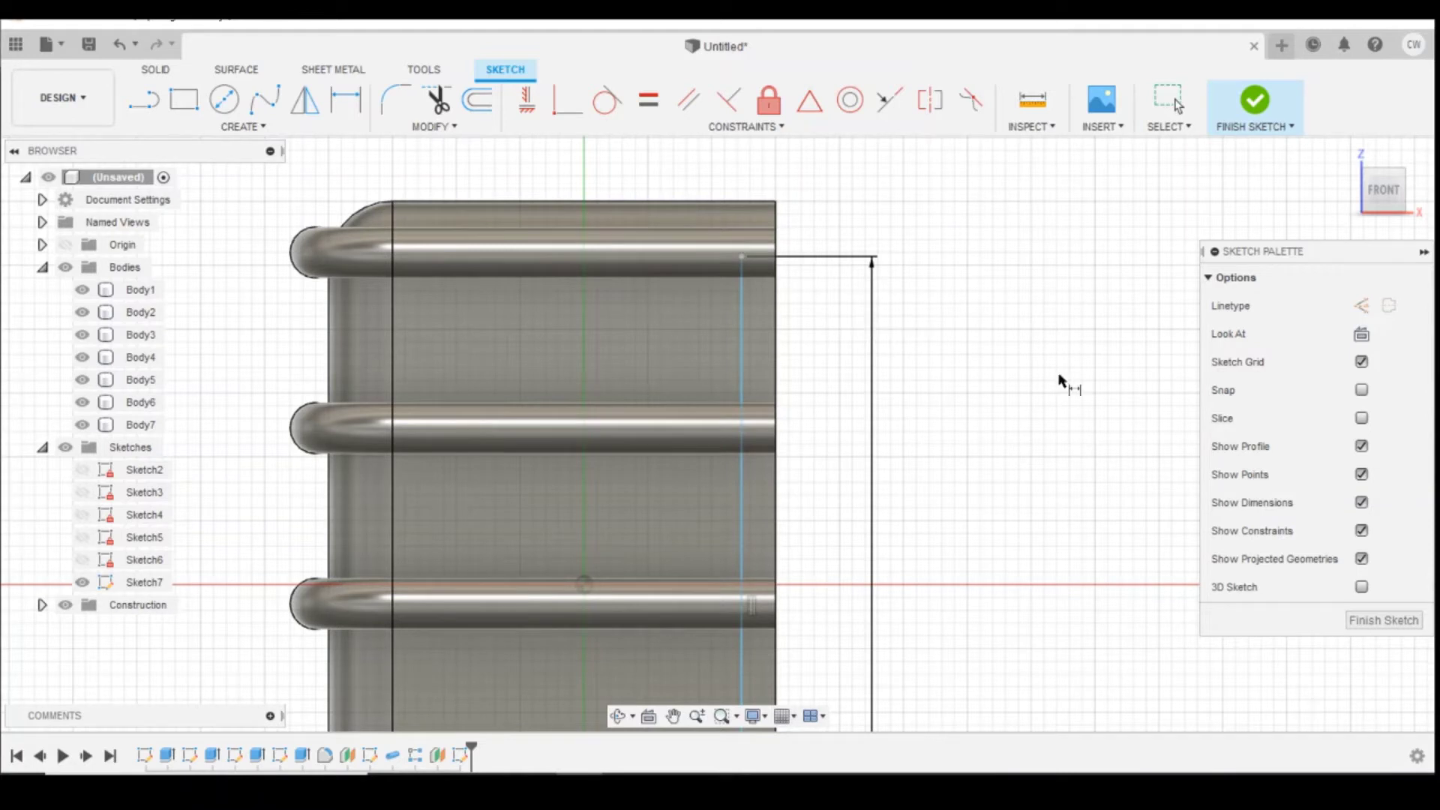
{"action": "scroll", "coordinate": [630, 247], "scroll_direction": "up", "scroll_amount": 1}
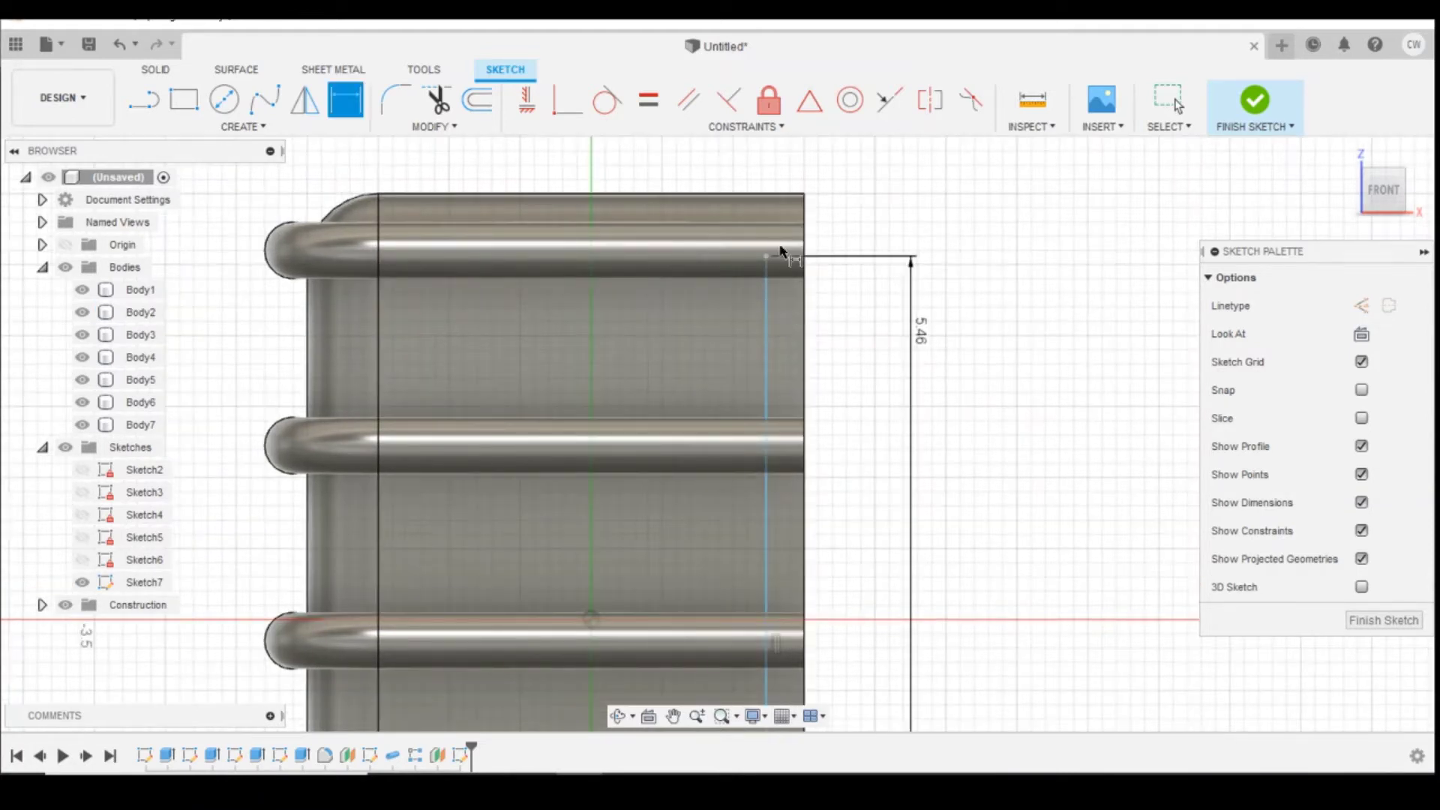
{"action": "scroll", "coordinate": [780, 251], "scroll_direction": "down", "scroll_amount": 5}
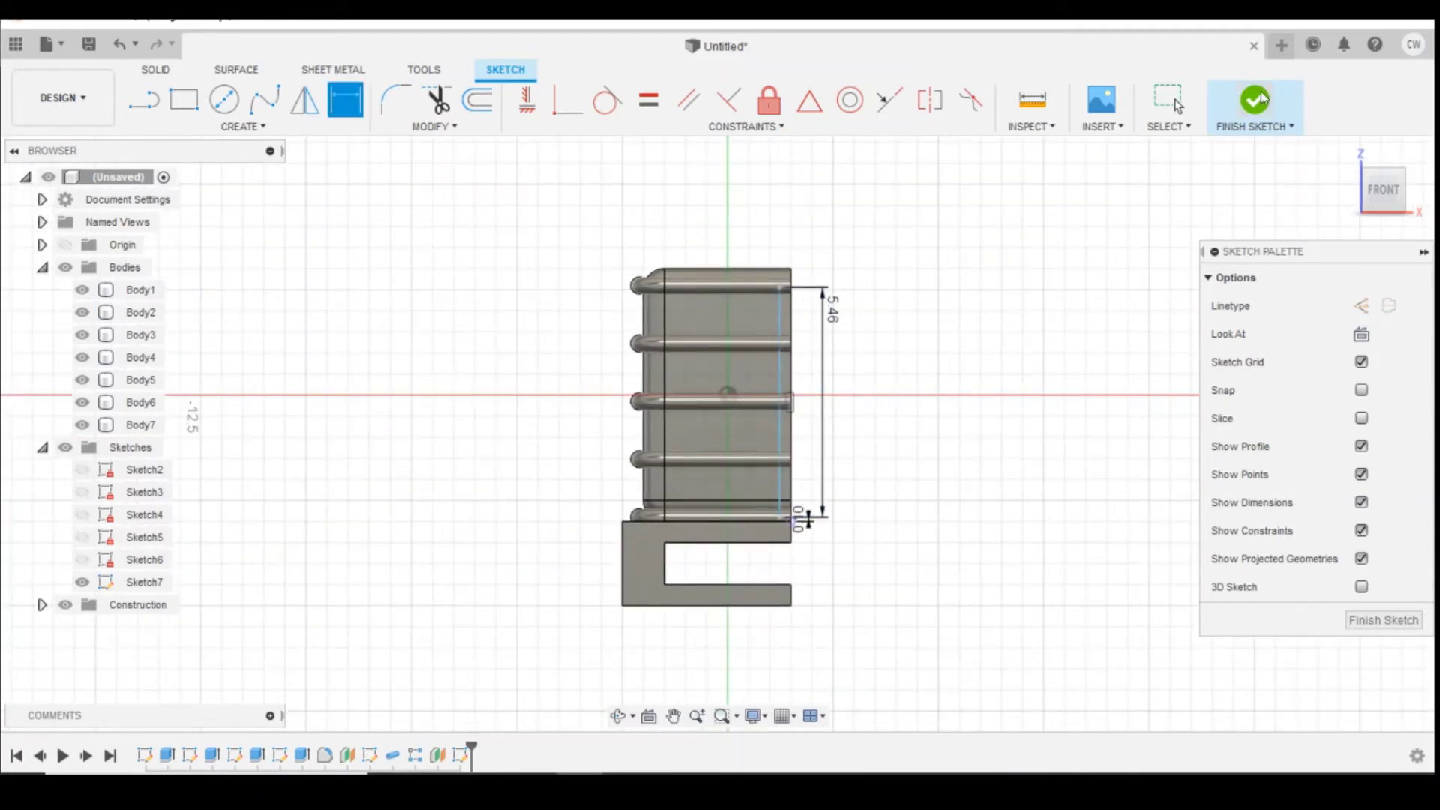
{"action": "left_click", "coordinate": [1260, 99]}
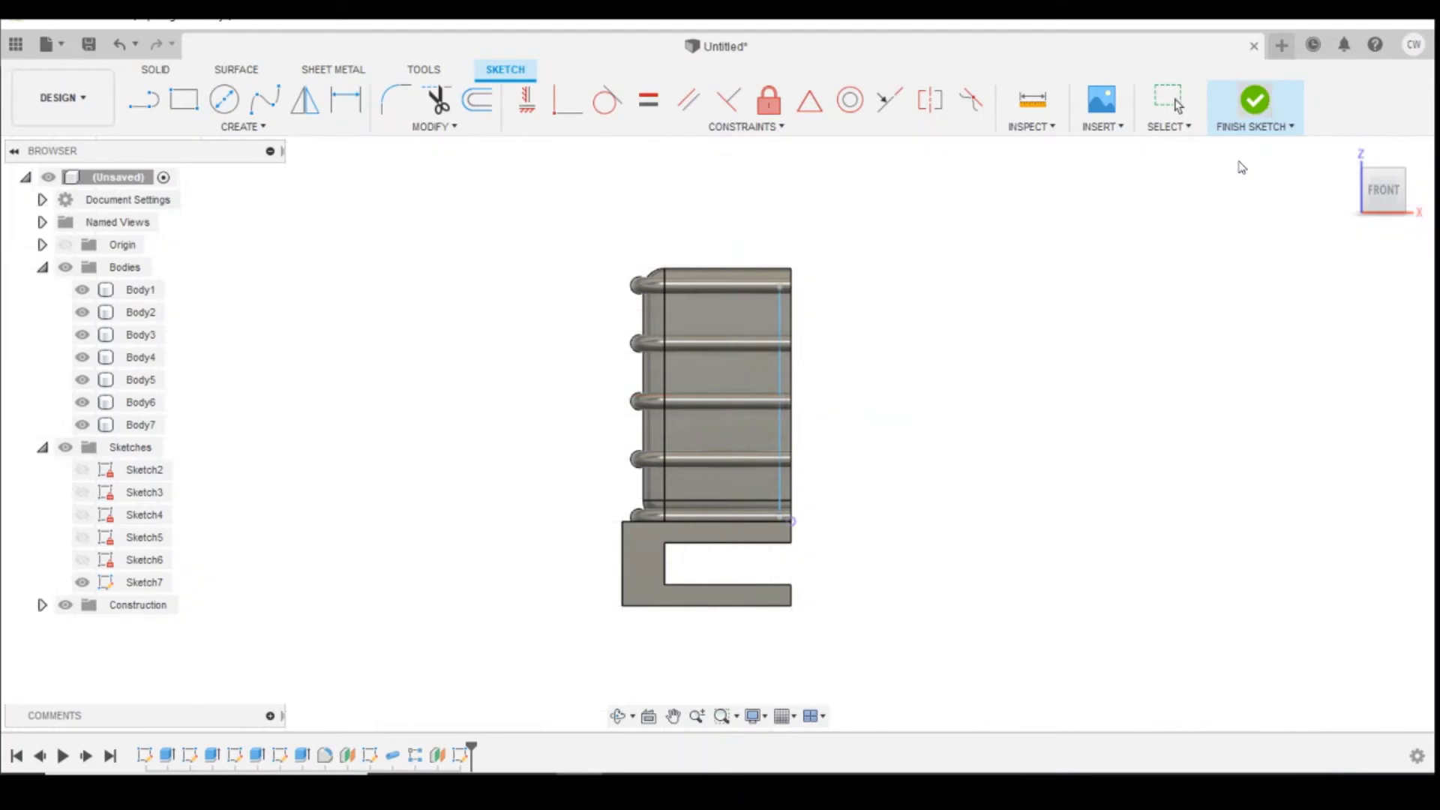
Create a solid circular pipe with a 0.40 mm section along the vertical sketch line as a new body.
{"action": "left_click", "coordinate": [240, 129]}
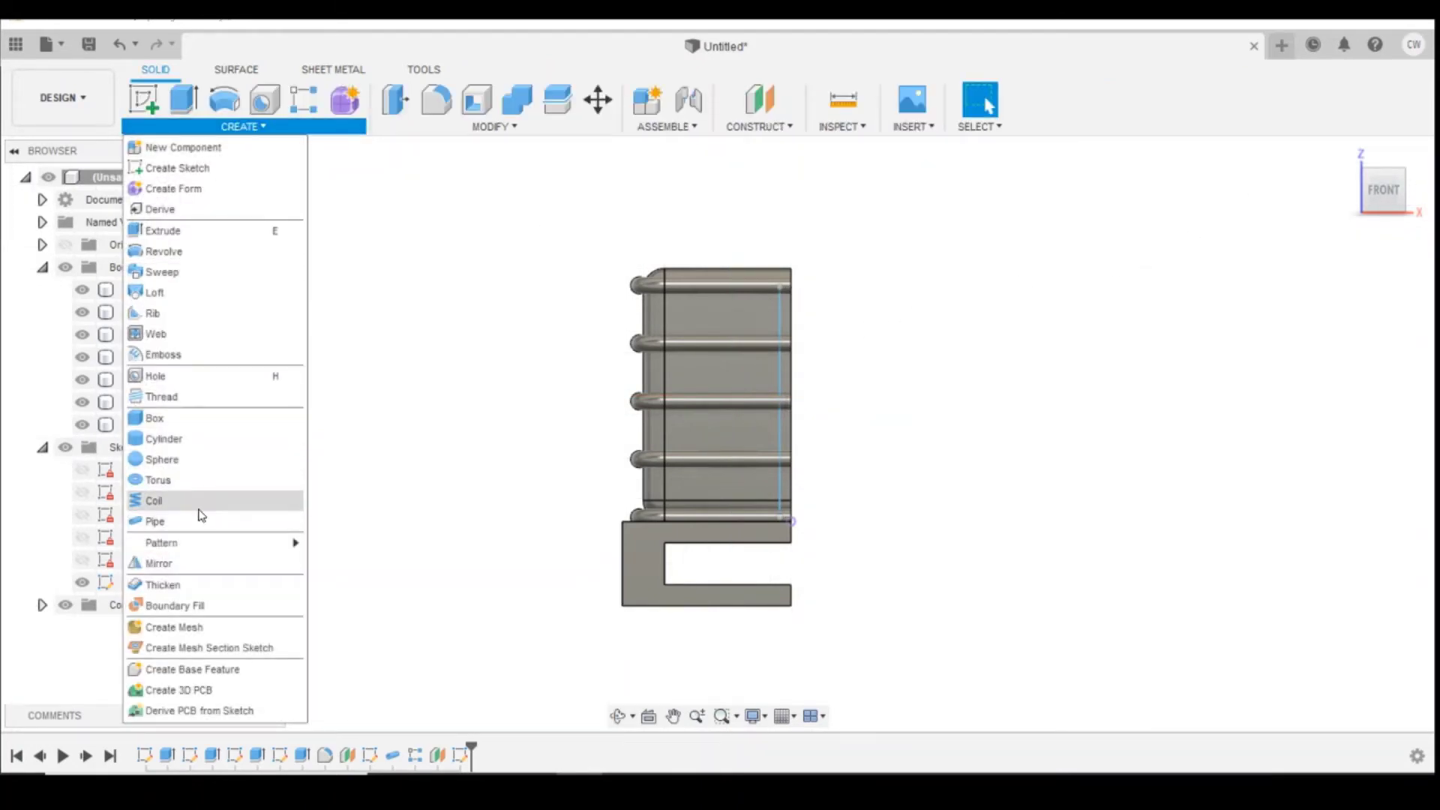
{"action": "left_click", "coordinate": [199, 521]}
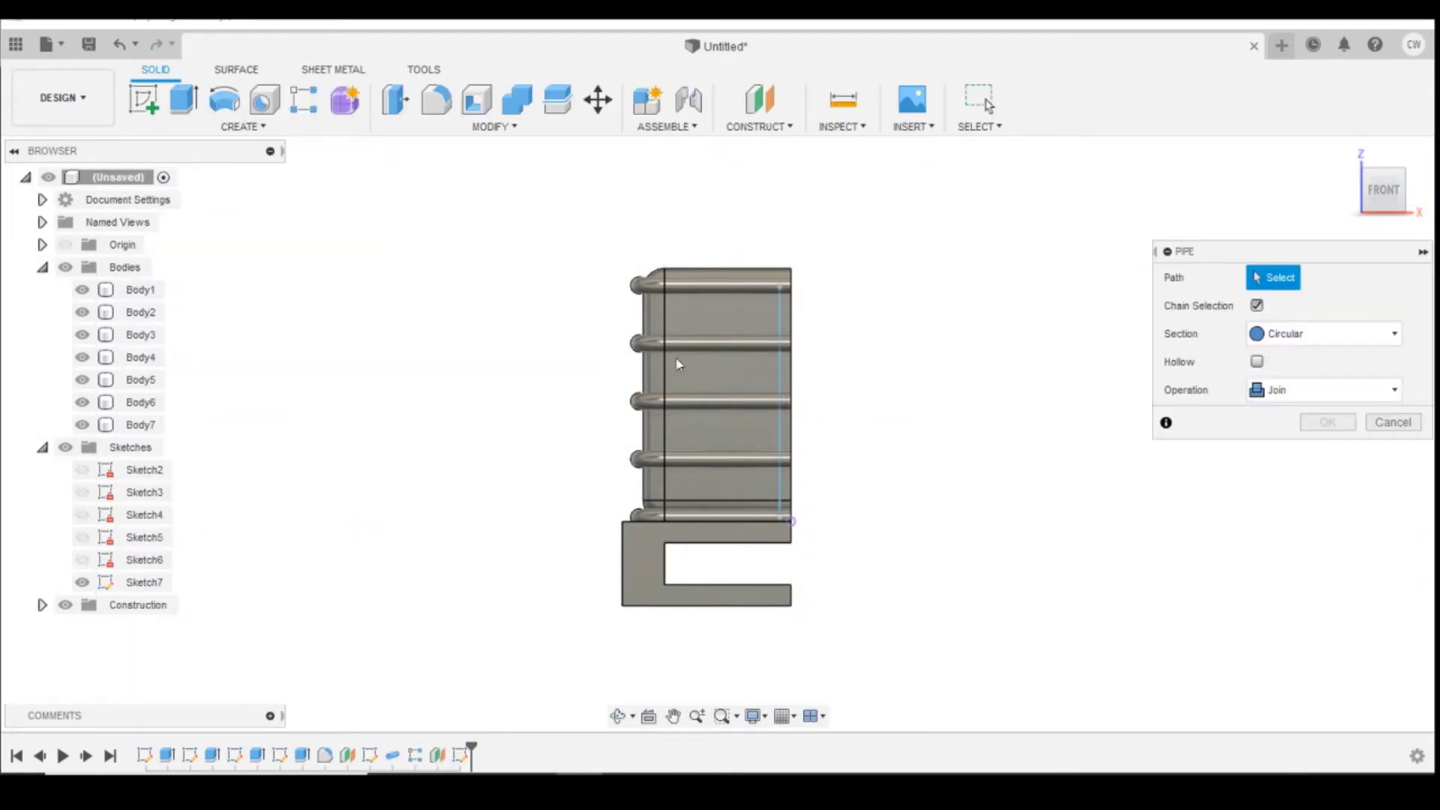
{"action": "left_click", "coordinate": [780, 315]}
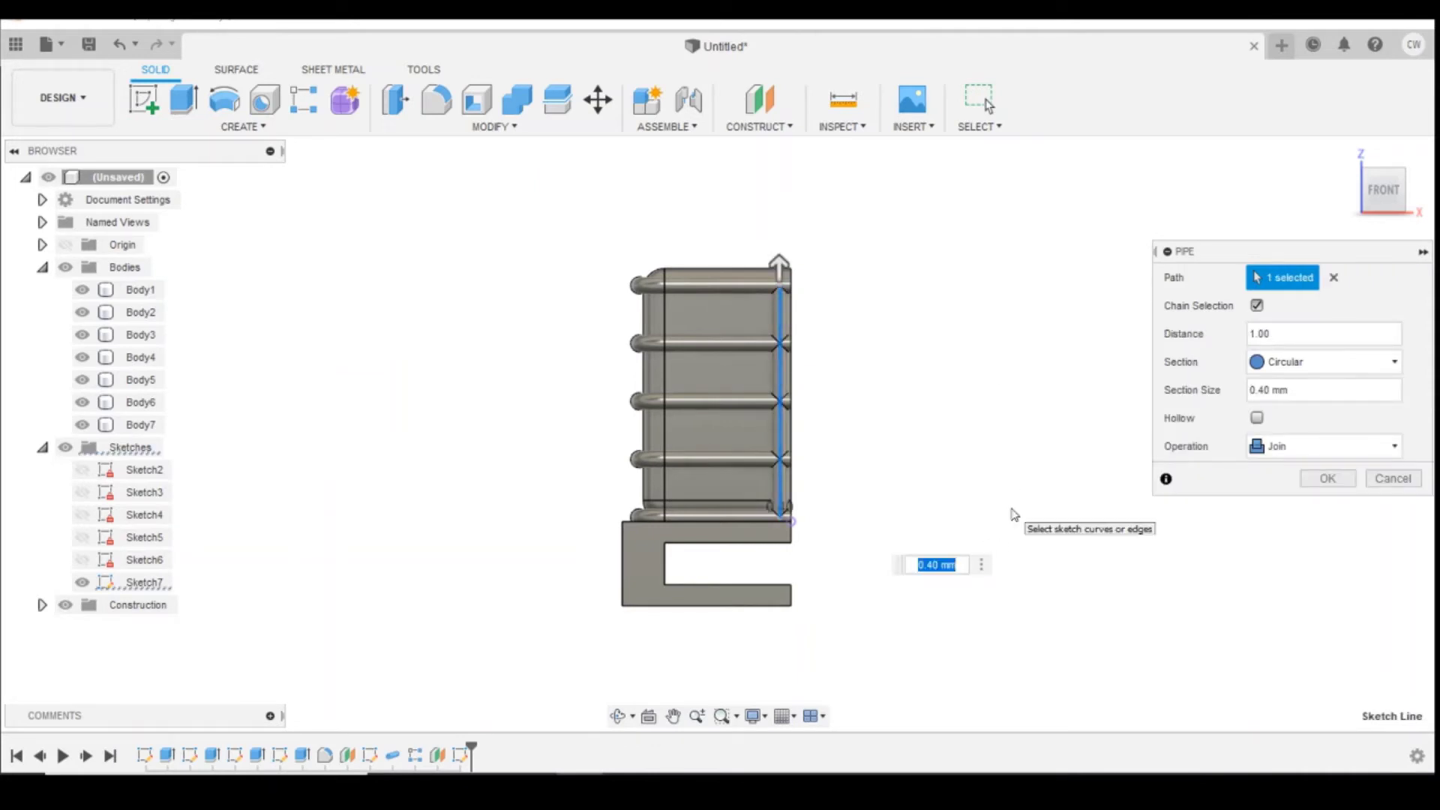
{"action": "left_click", "coordinate": [1294, 450]}
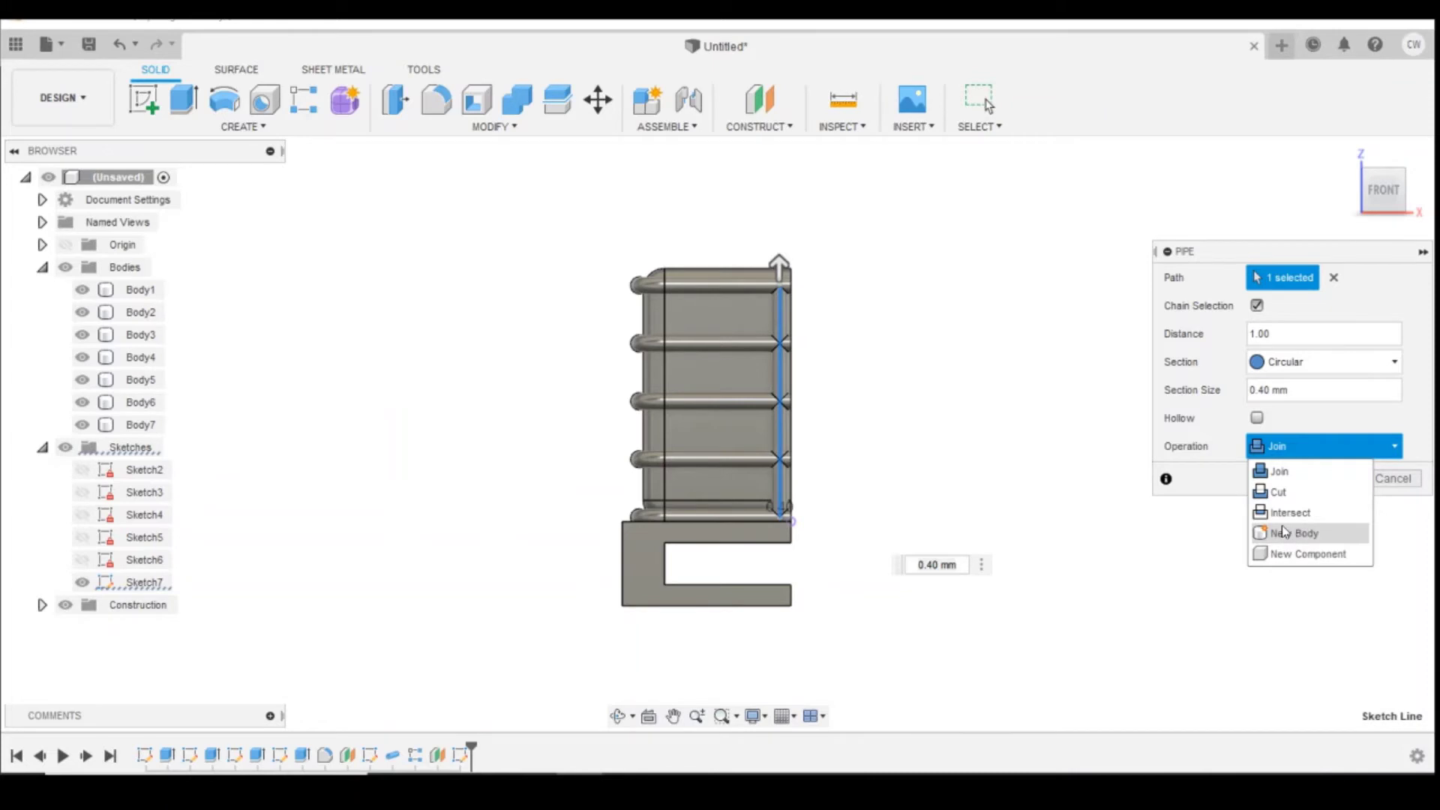
{"action": "left_click", "coordinate": [1304, 533]}
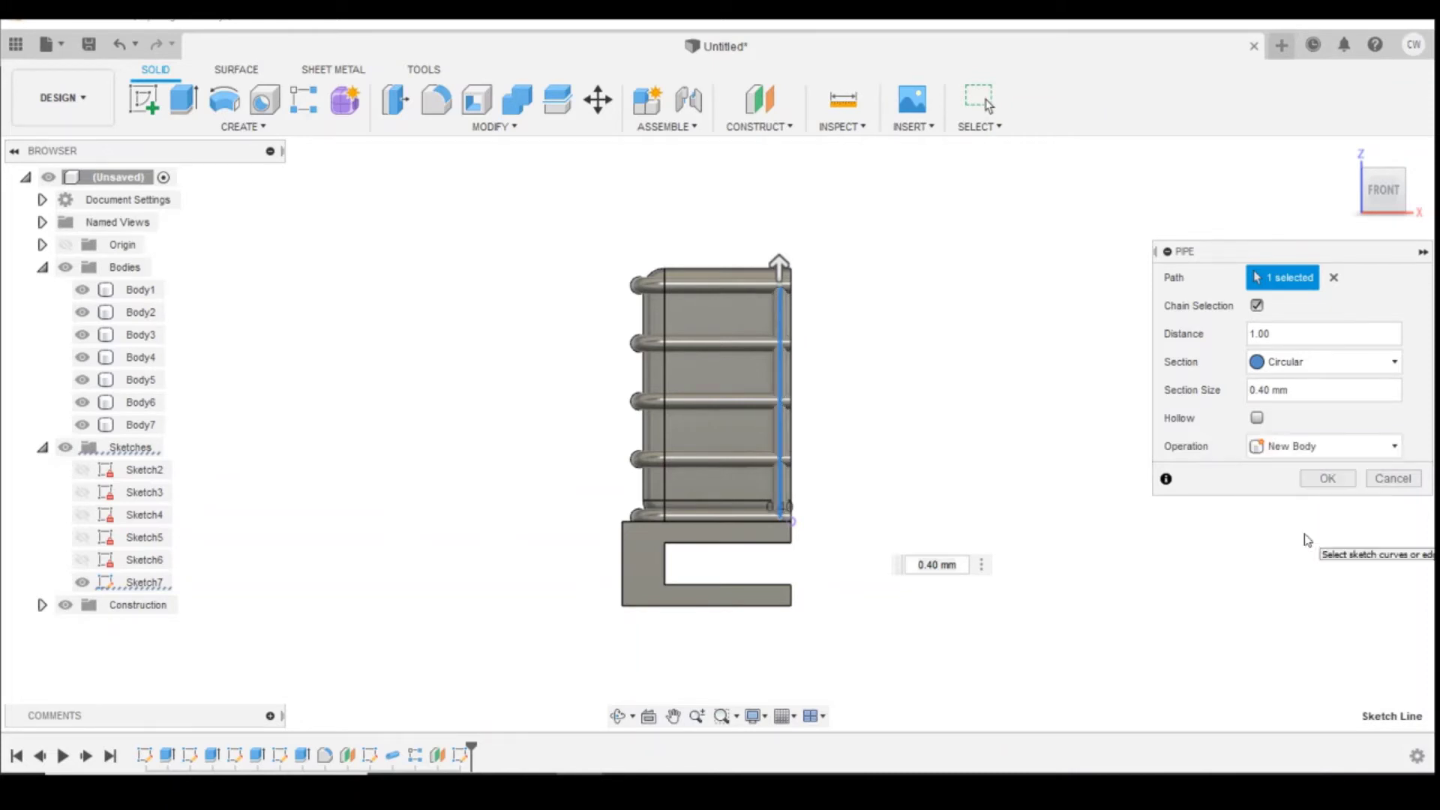
{"action": "left_click", "coordinate": [1328, 480]}
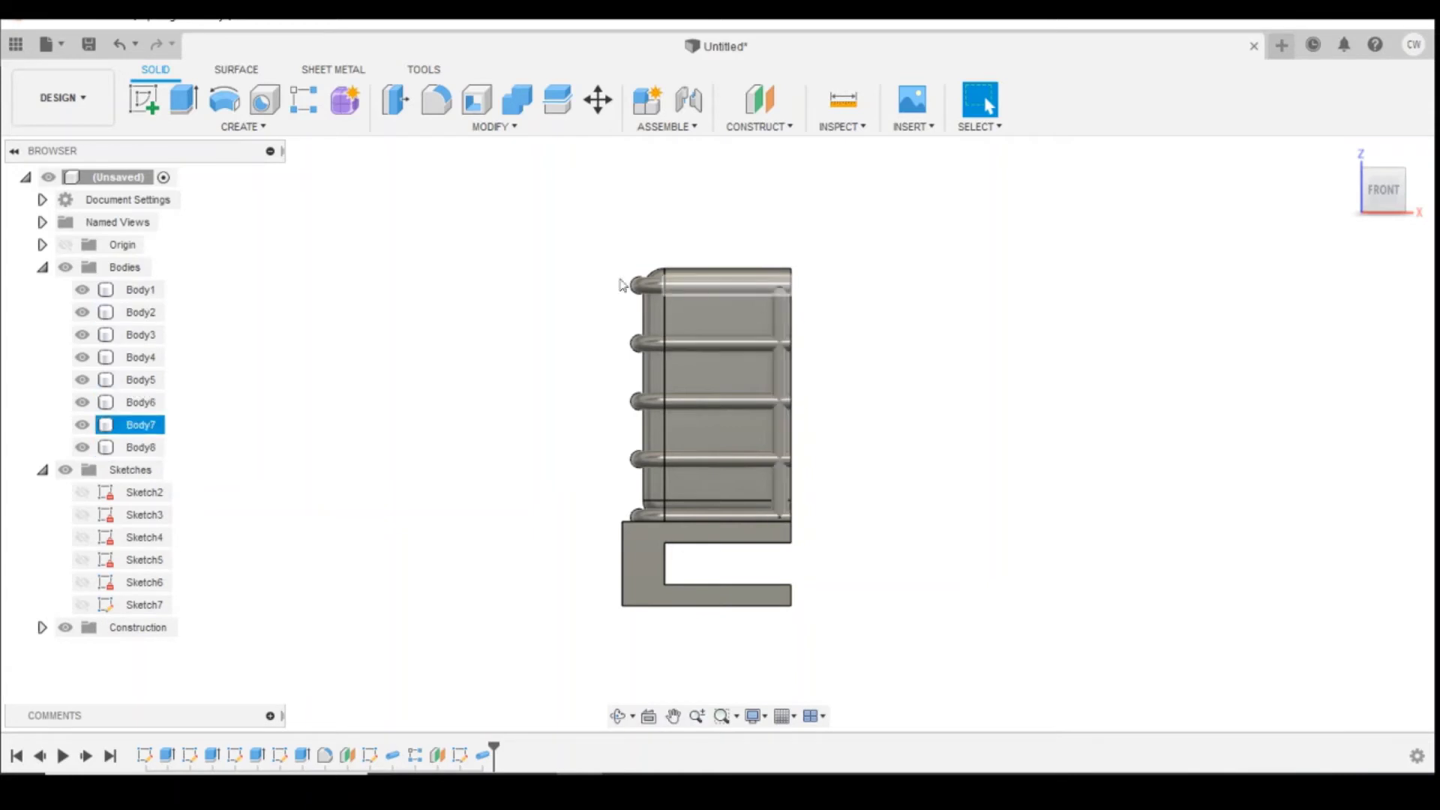
Set up a Pattern on Path of the vertical pipe feature, using the lowest pipe's sketch curve around the block as the path.
{"action": "left_click", "coordinate": [255, 124]}
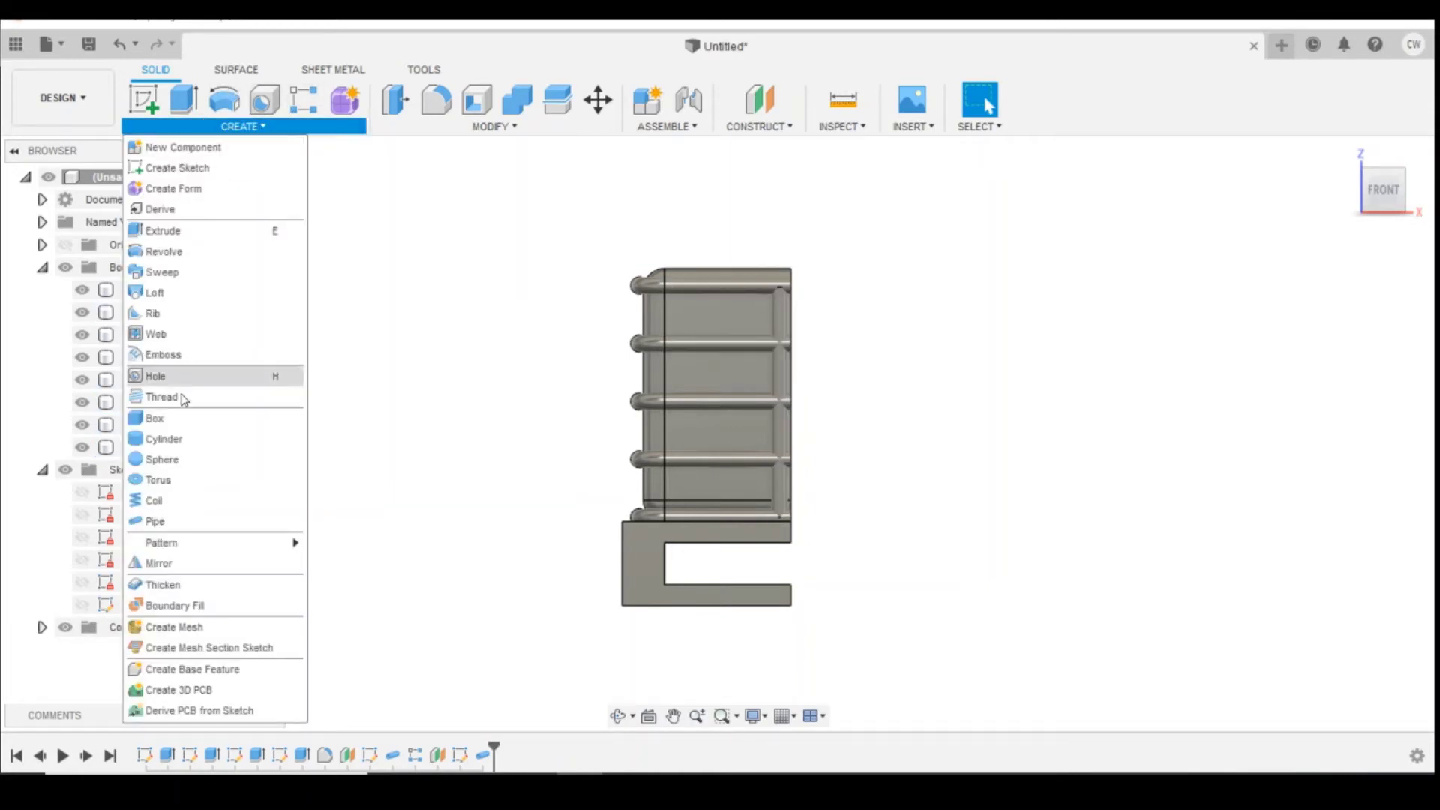
{"action": "mouse_move", "coordinate": [242, 545]}
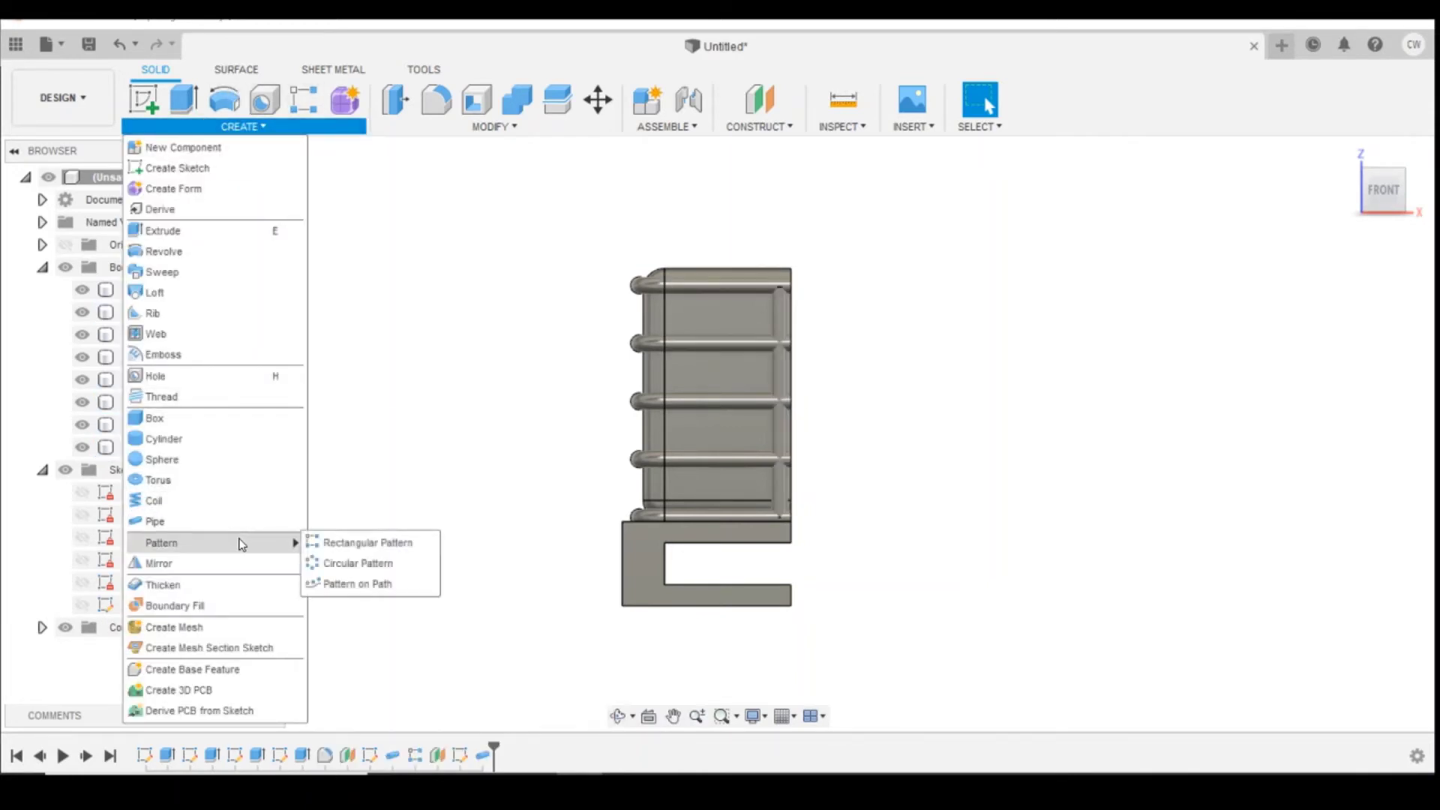
{"action": "left_click", "coordinate": [352, 584]}
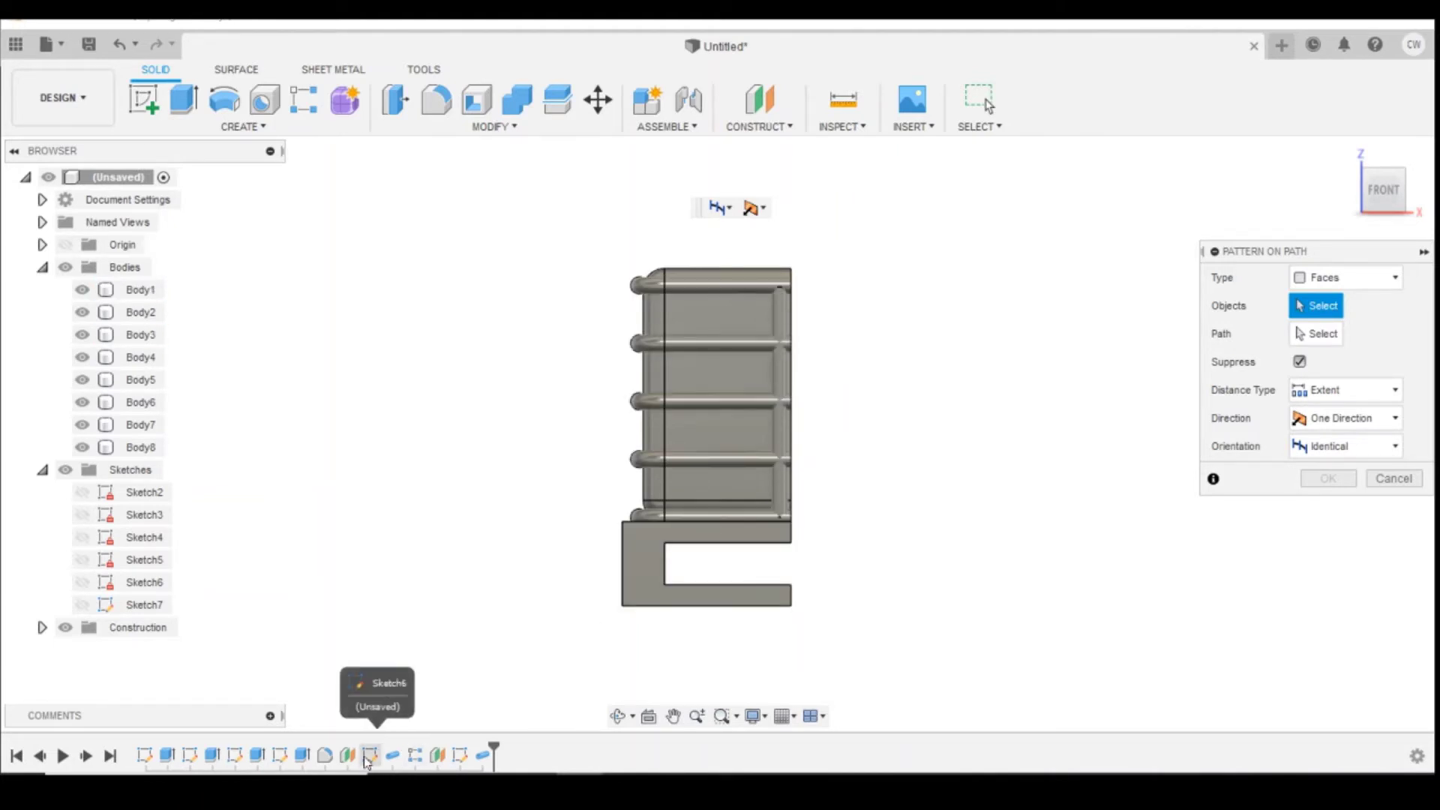
{"action": "left_click", "coordinate": [83, 581]}
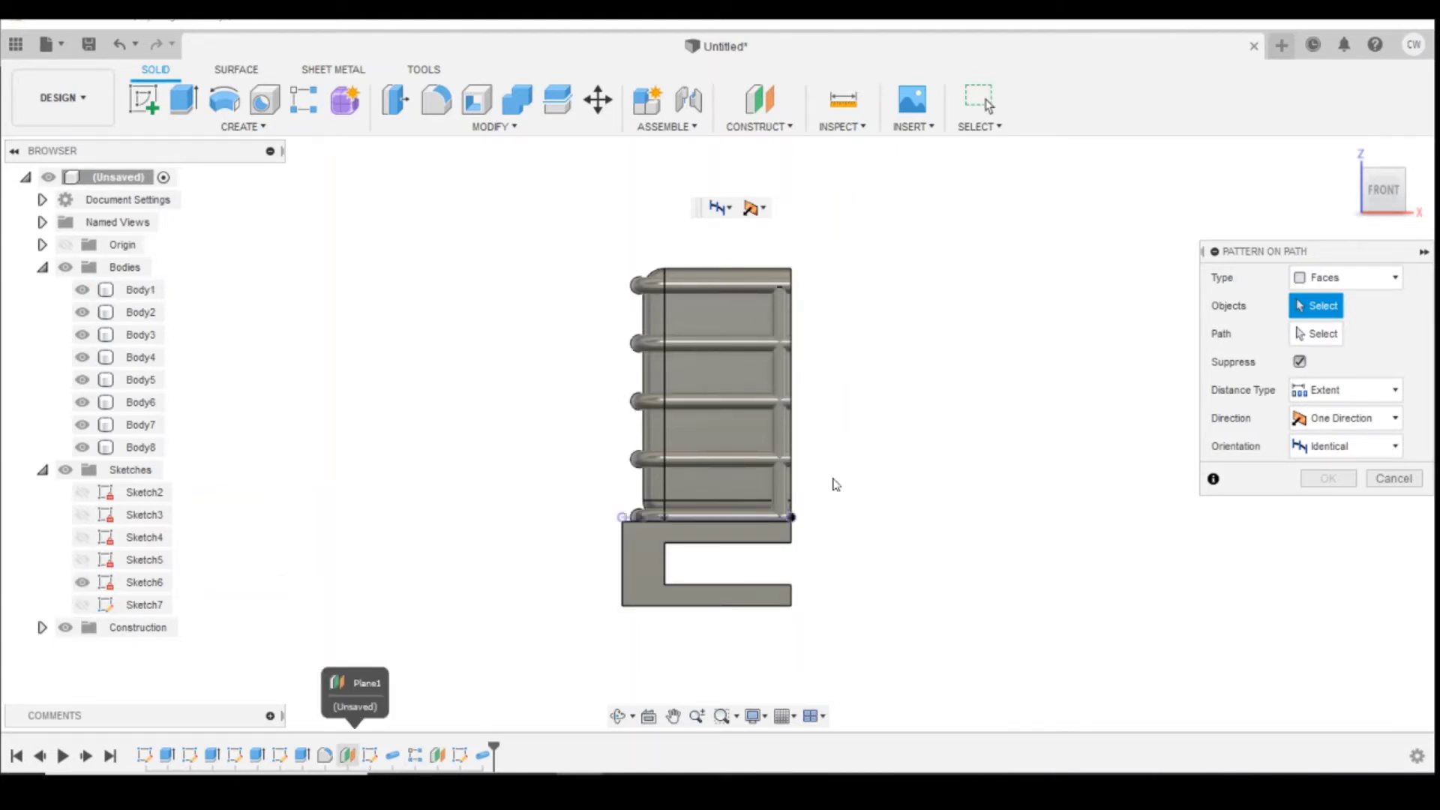
{"action": "left_click", "coordinate": [1325, 280]}
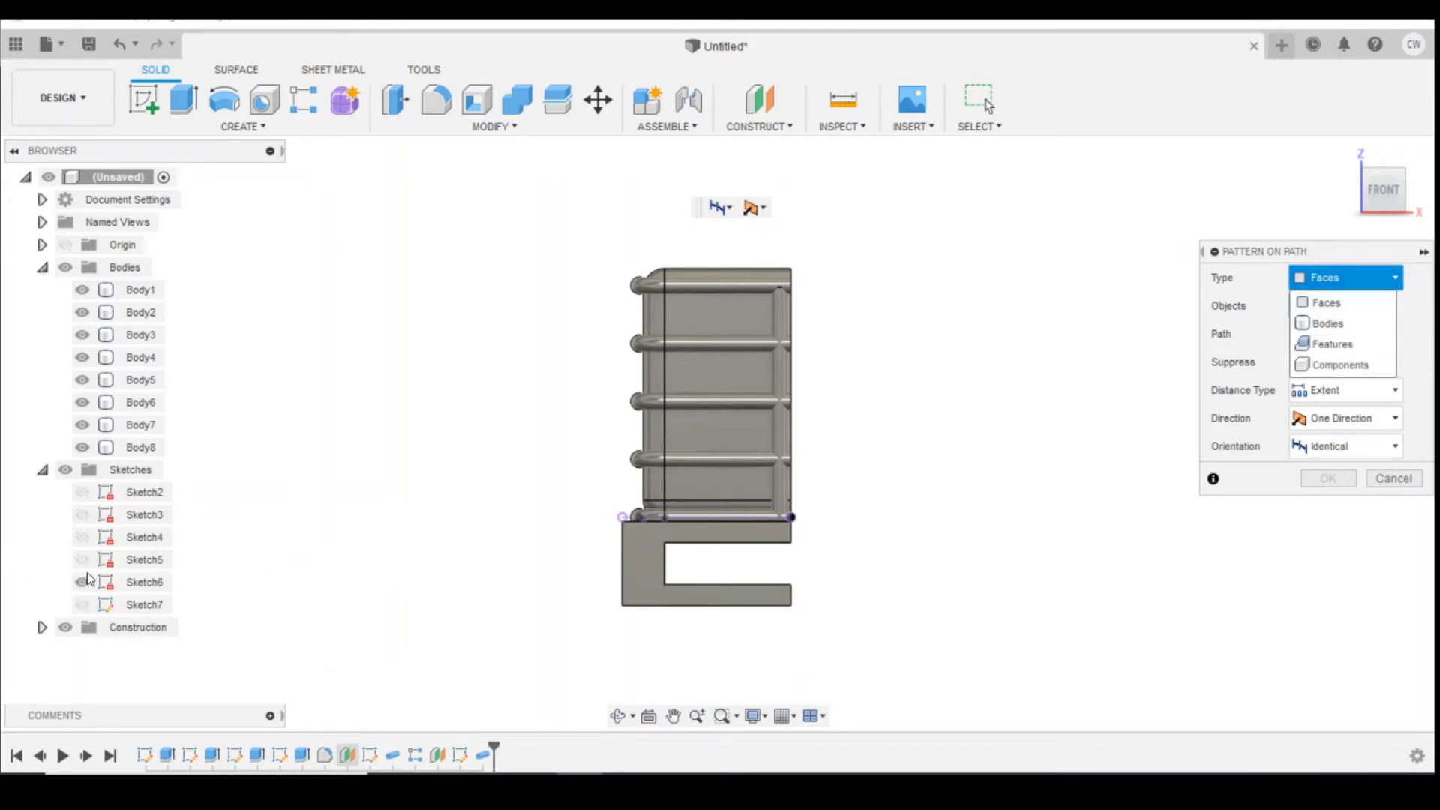
{"action": "left_click", "coordinate": [1331, 345]}
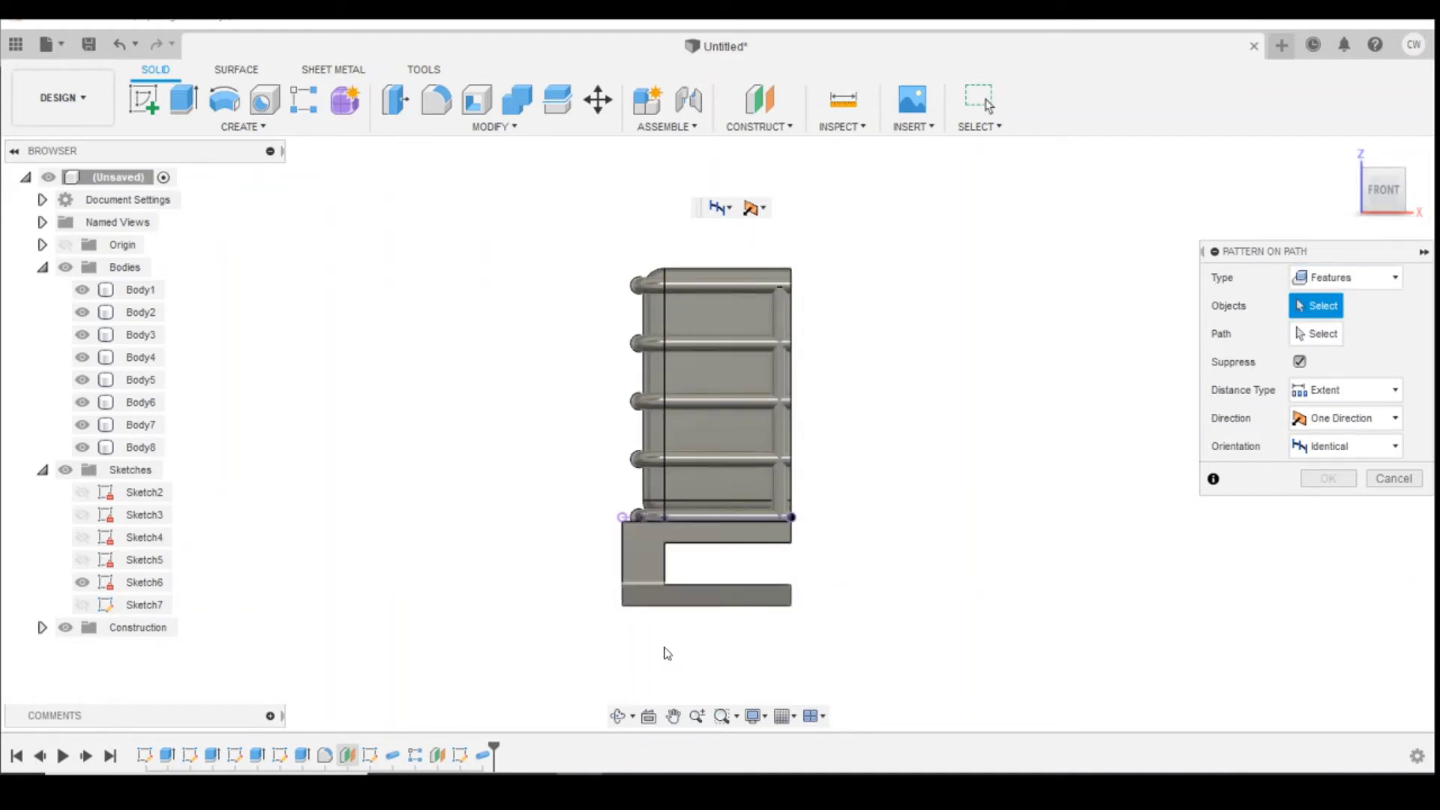
{"action": "left_click", "coordinate": [482, 757]}
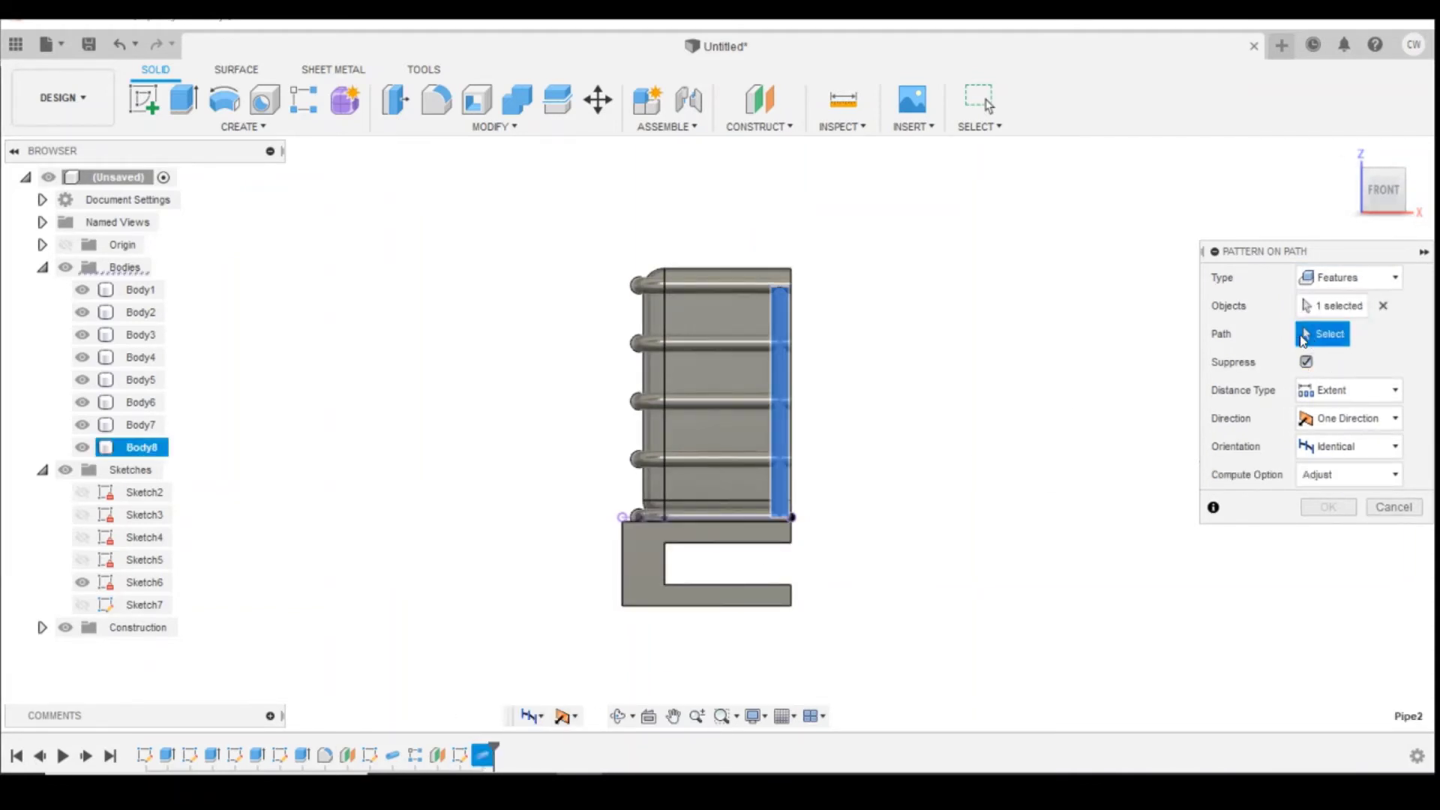
{"action": "left_click", "coordinate": [1393, 184]}
{"action": "scroll", "coordinate": [734, 483], "scroll_direction": "up", "scroll_amount": 5}
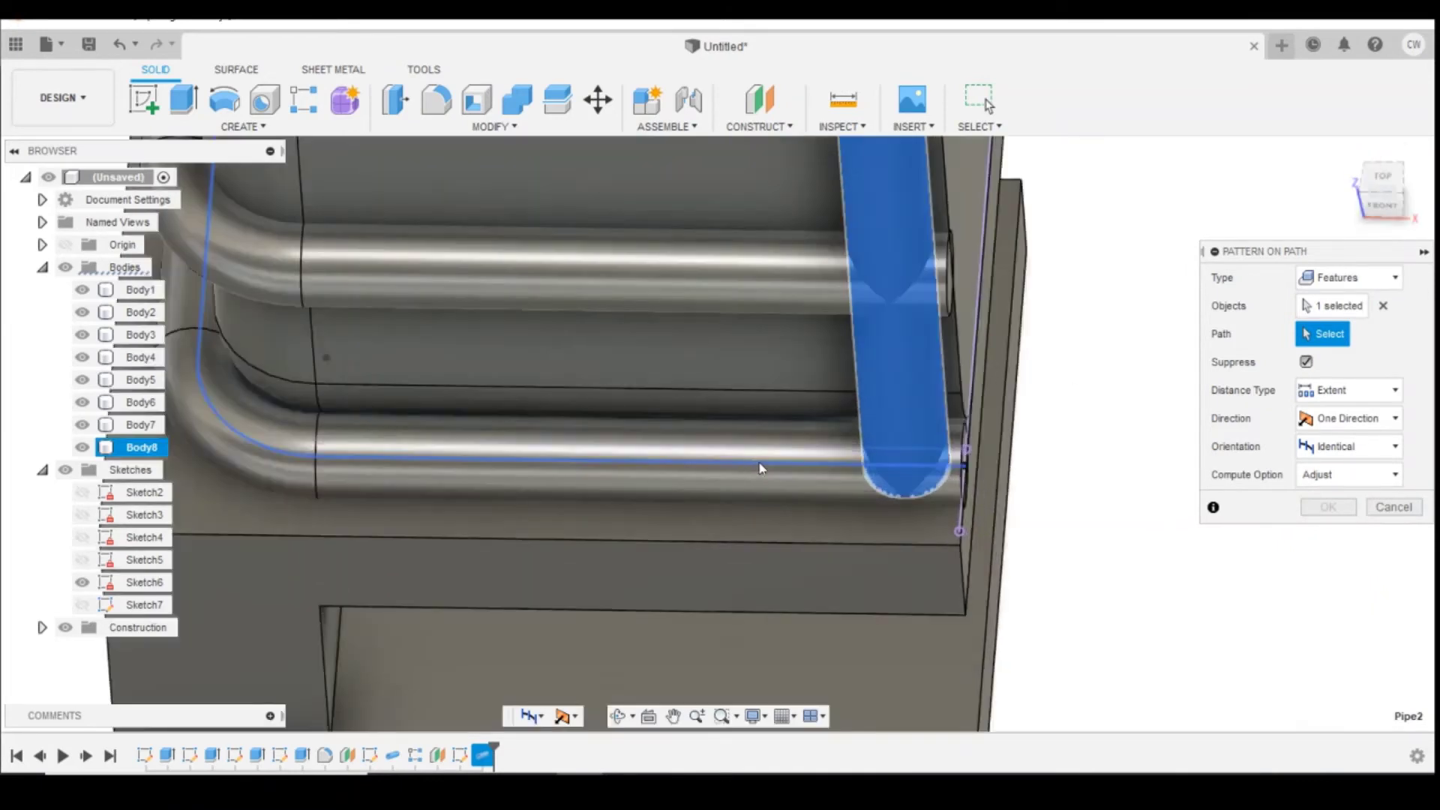
{"action": "left_click", "coordinate": [763, 465]}
{"action": "scroll", "coordinate": [839, 568], "scroll_direction": "down", "scroll_amount": 6}
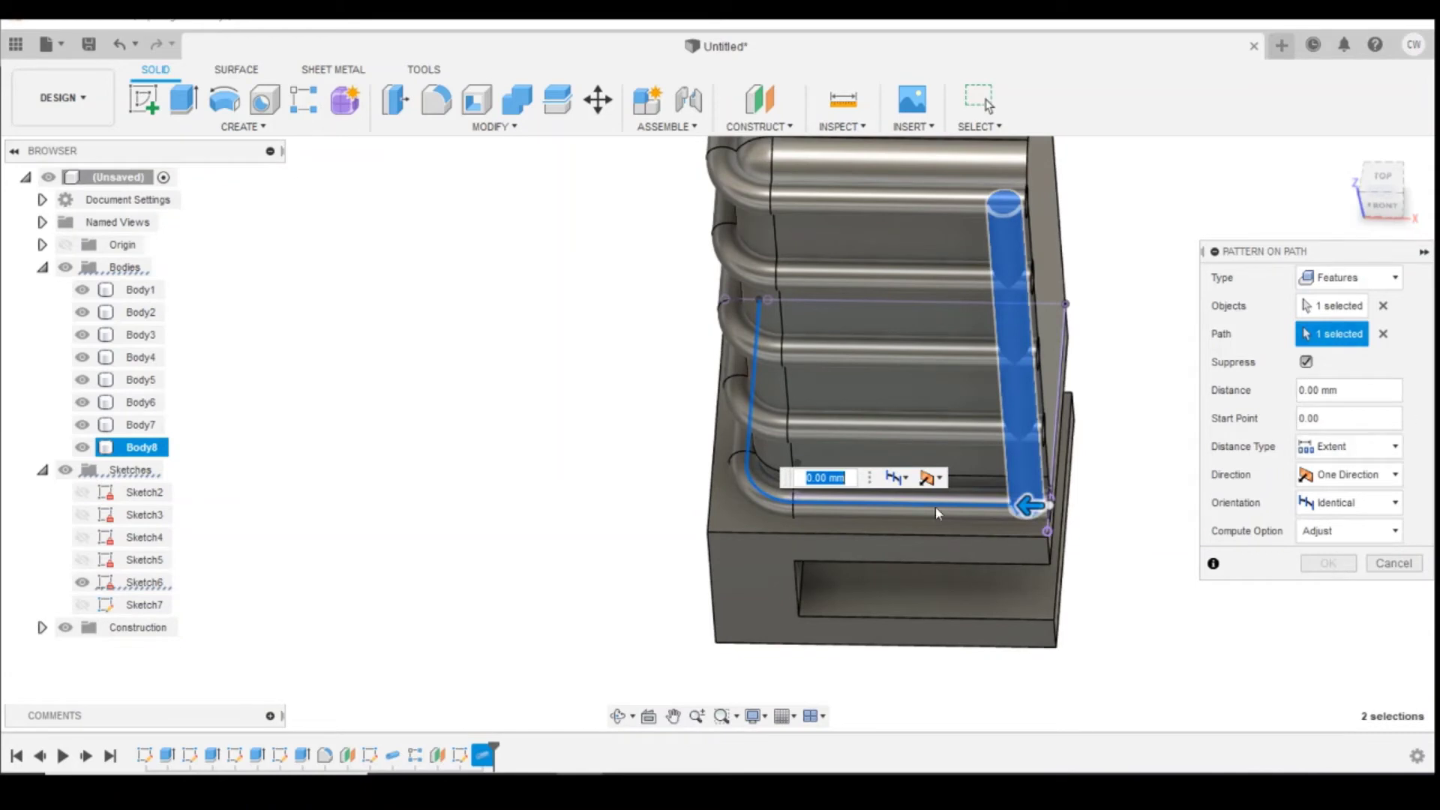
Extend the pattern around the rounded corner and set its distance to 6 mm.
{"action": "left_click_drag", "start_coordinate": [1024, 503], "coordinate": [847, 486]}
{"action": "left_click_drag", "start_coordinate": [713, 384], "coordinate": [713, 369]}
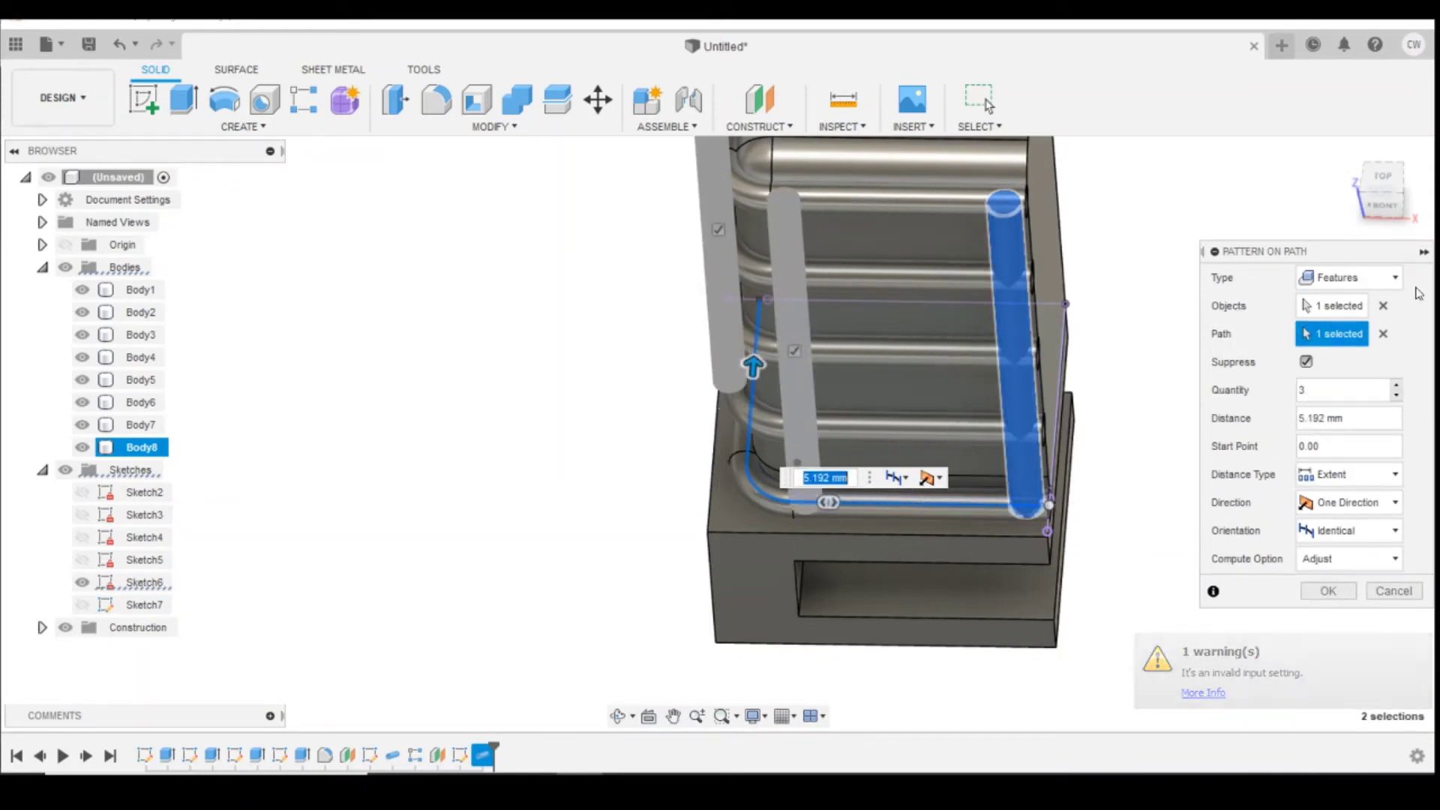
{"action": "left_click_drag", "start_coordinate": [1375, 201], "coordinate": [1427, 174]}
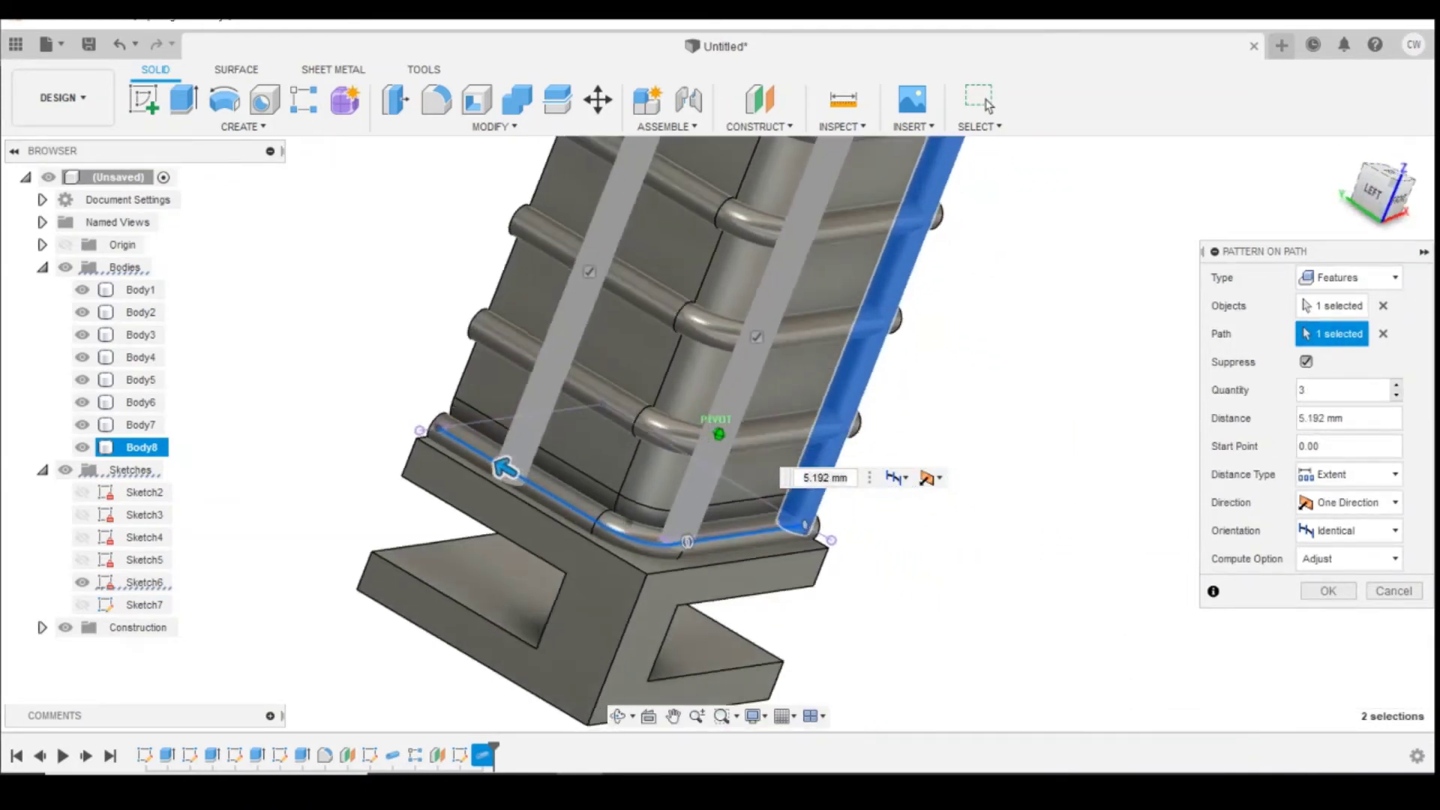
{"action": "left_click", "coordinate": [1366, 193]}
{"action": "left_click_drag", "start_coordinate": [509, 581], "coordinate": [434, 586]}
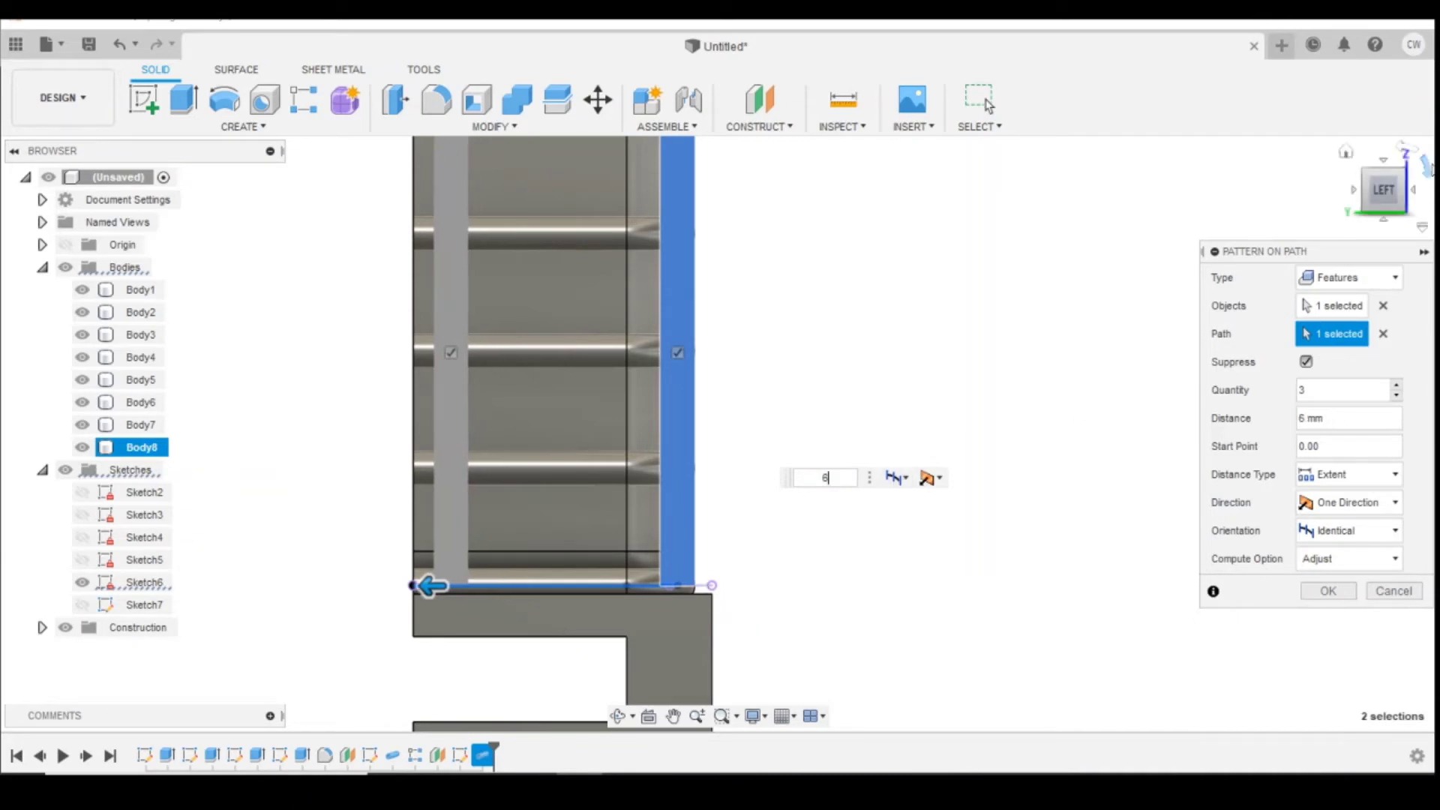
Set the quantity of vertical pipes in the path pattern to 7.
{"action": "left_click", "coordinate": [1388, 198]}
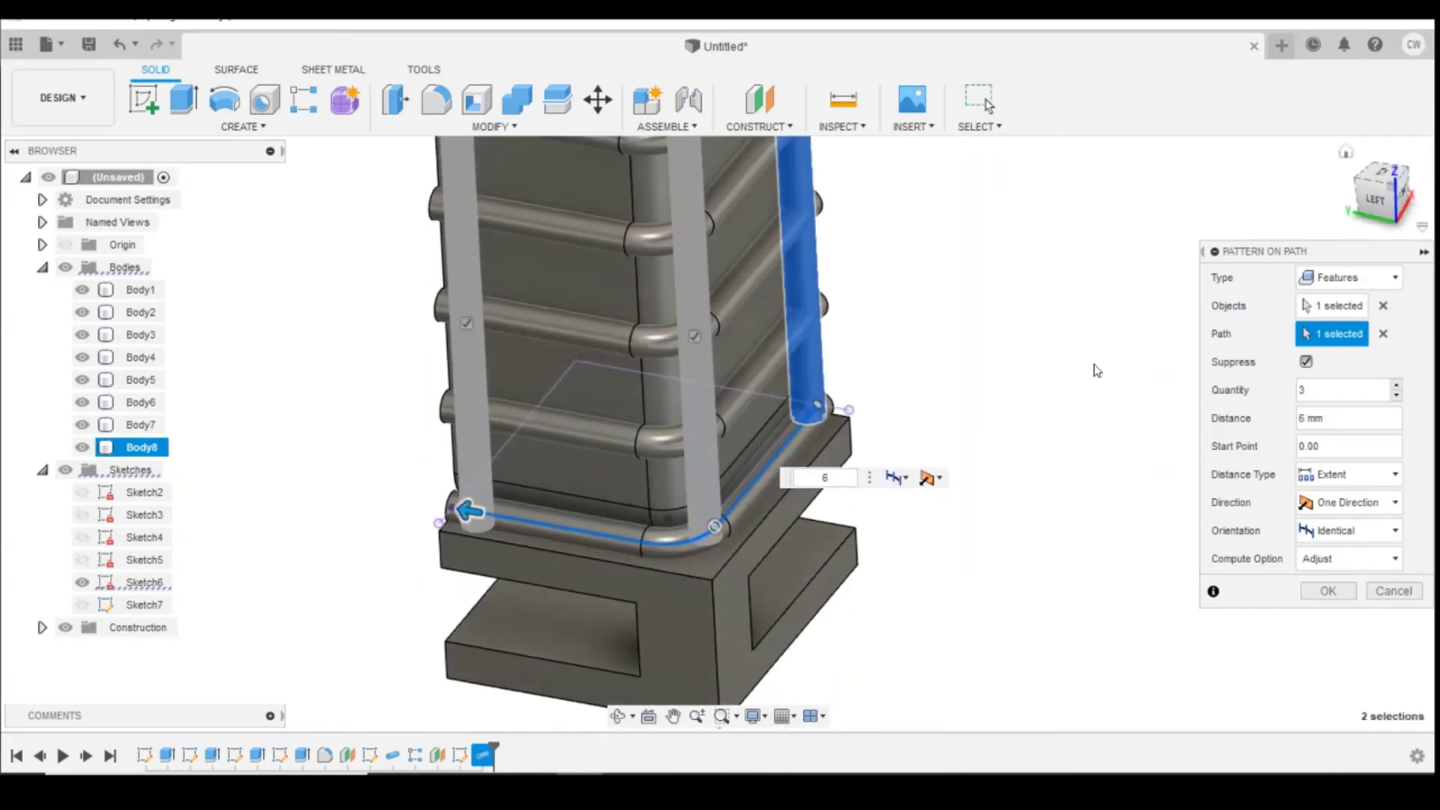
{"action": "left_click", "coordinate": [1397, 387]}
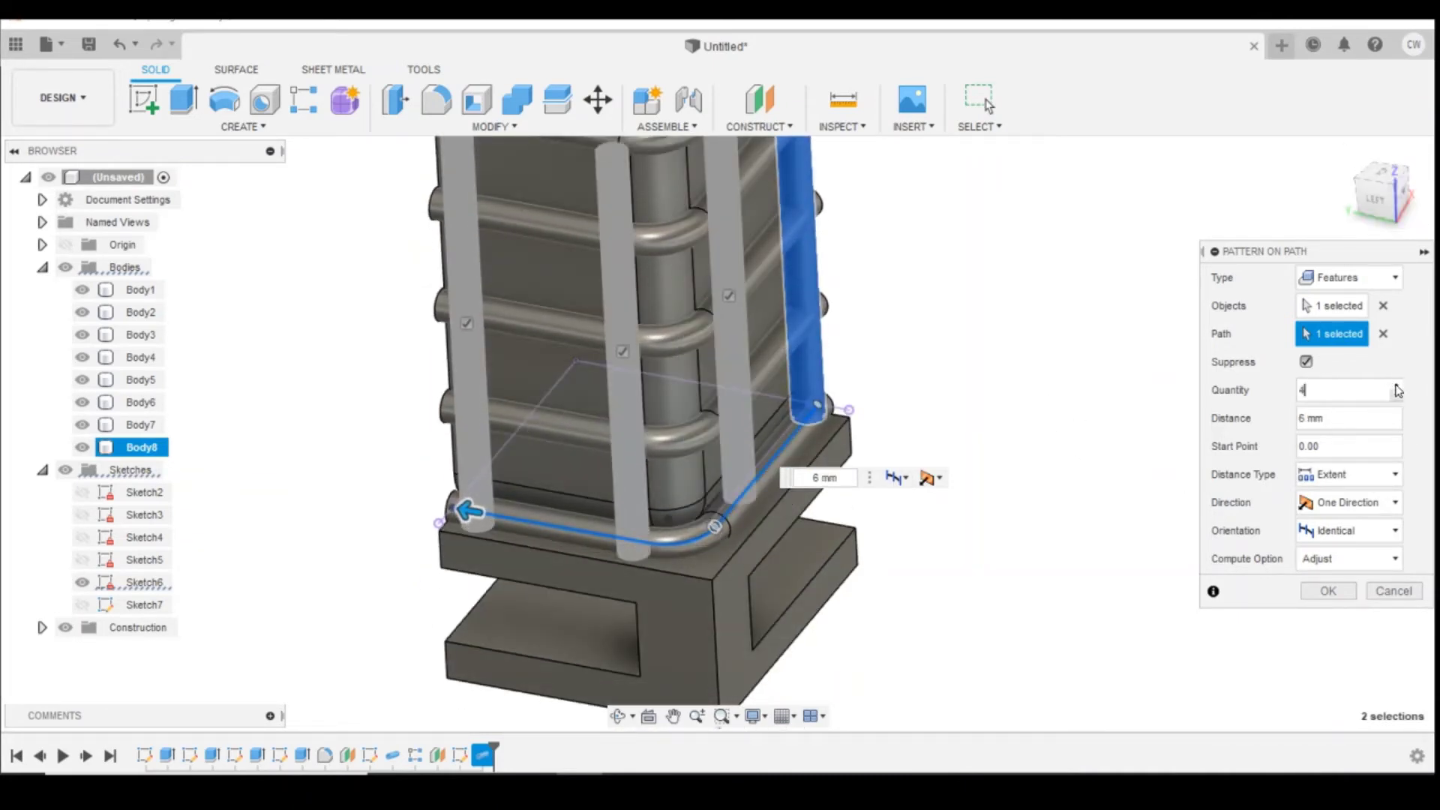
{"action": "left_click", "coordinate": [1398, 387]}
{"action": "left_click", "coordinate": [1397, 387]}
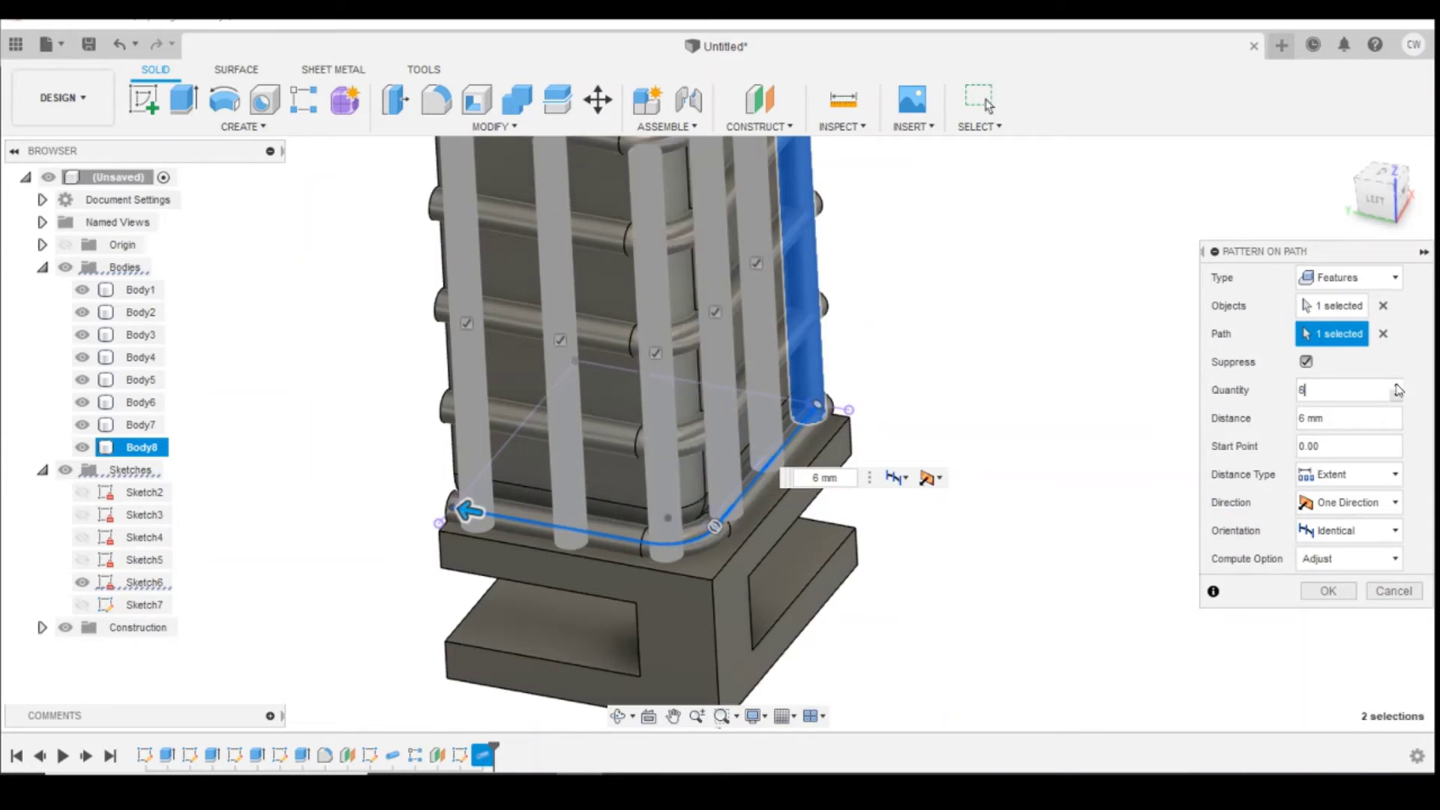
{"action": "left_click", "coordinate": [1398, 387]}
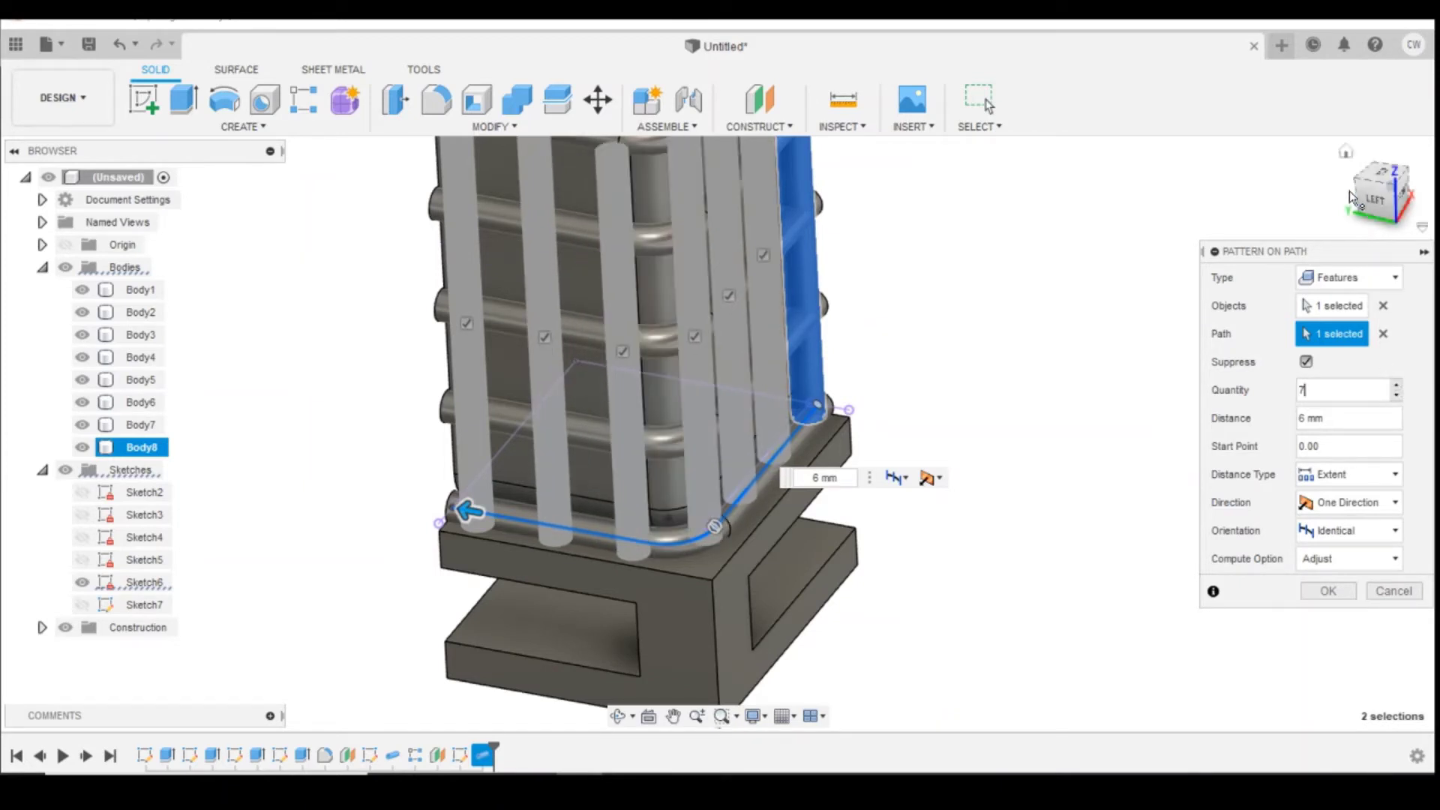
Suppress the pattern instance nearest the block's rounded corner and create the path pattern.
{"action": "mouse_move", "coordinate": [1372, 204]}
{"action": "left_mouse_down"}
{"action": "mouse_move", "coordinate": [1350, 219]}
{"action": "mouse_move", "coordinate": [1384, 196]}
{"action": "left_mouse_up"}
{"action": "middle_click_drag", "start_coordinate": [759, 297], "coordinate": [807, 303], "text": "shift"}
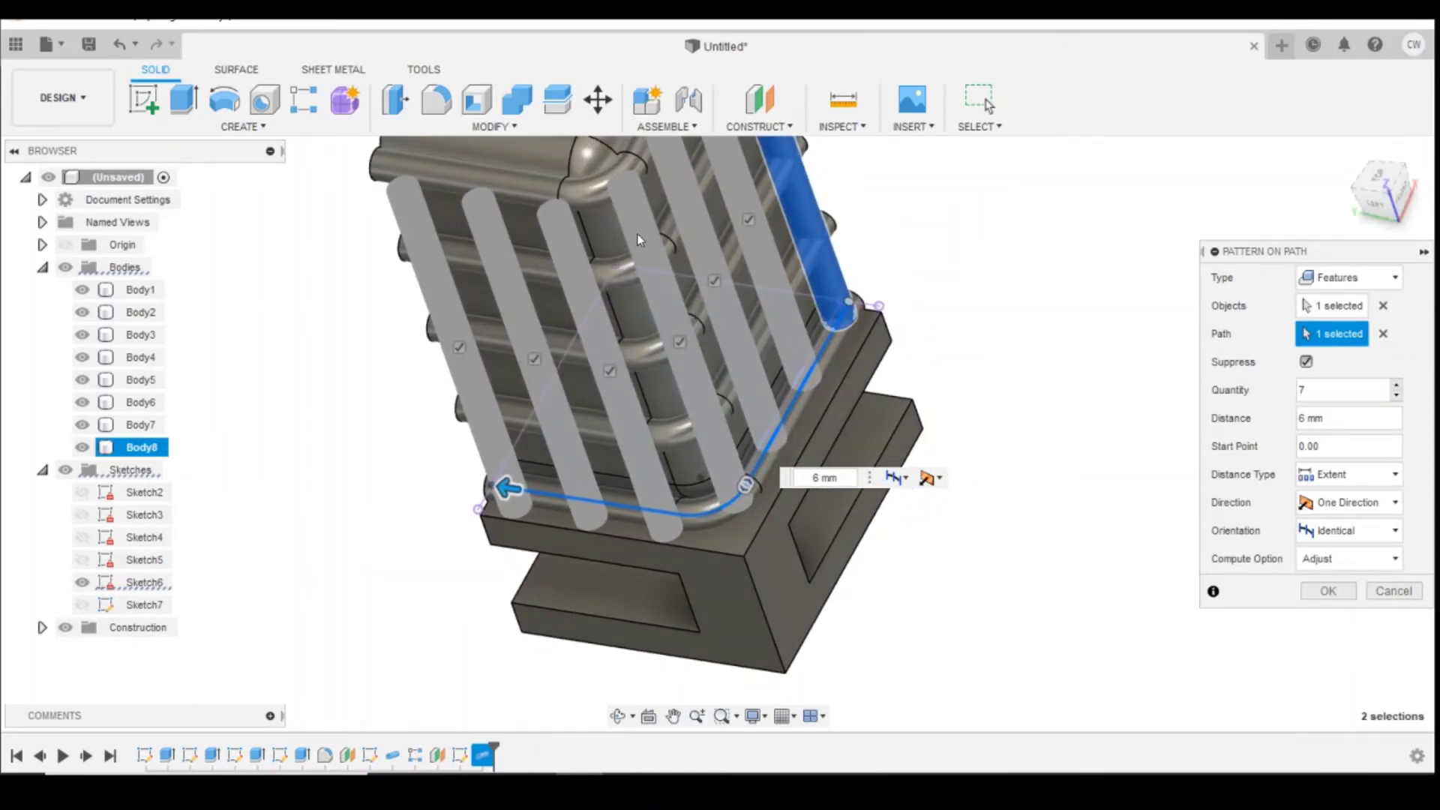
{"action": "left_click", "coordinate": [680, 343]}
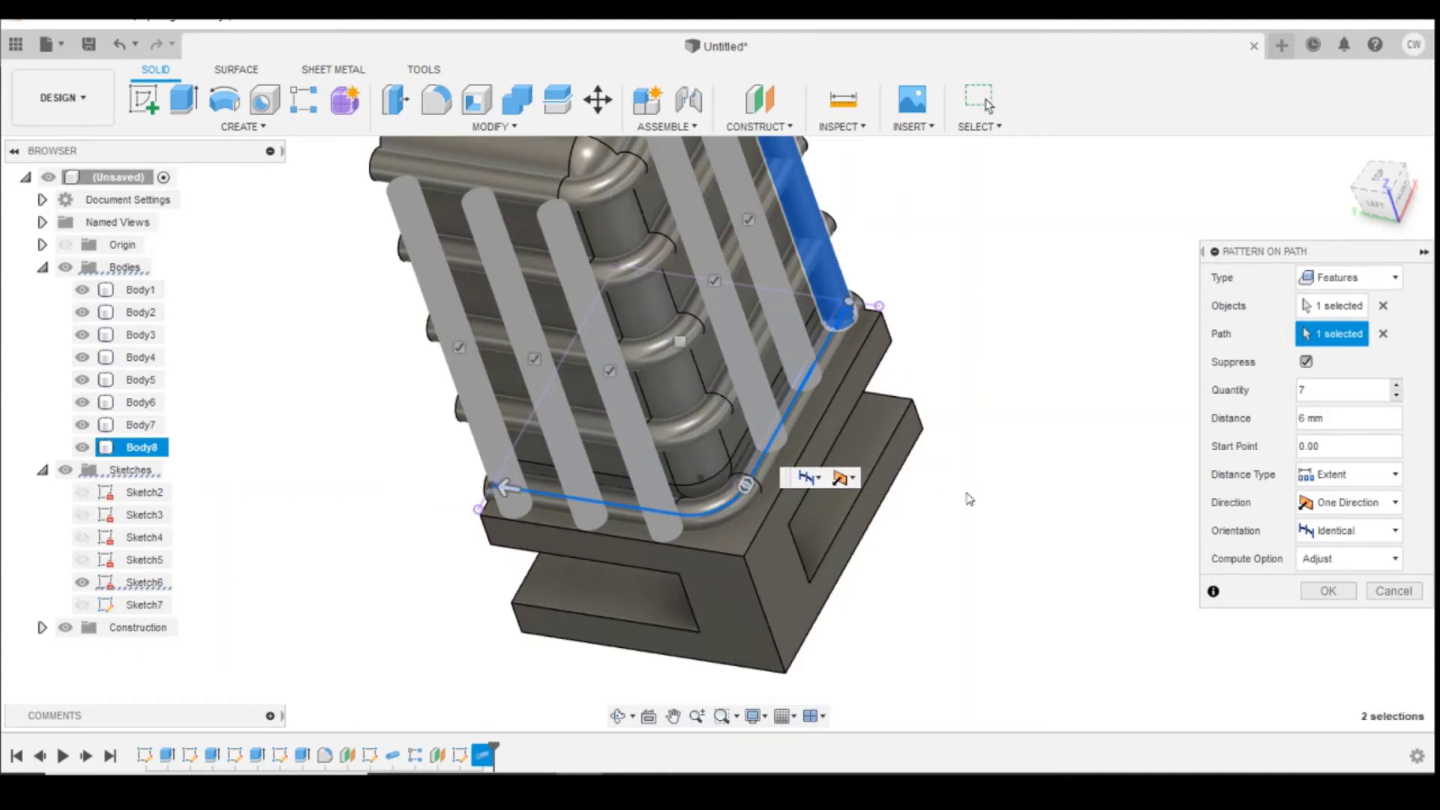
{"action": "left_click", "coordinate": [1342, 593]}
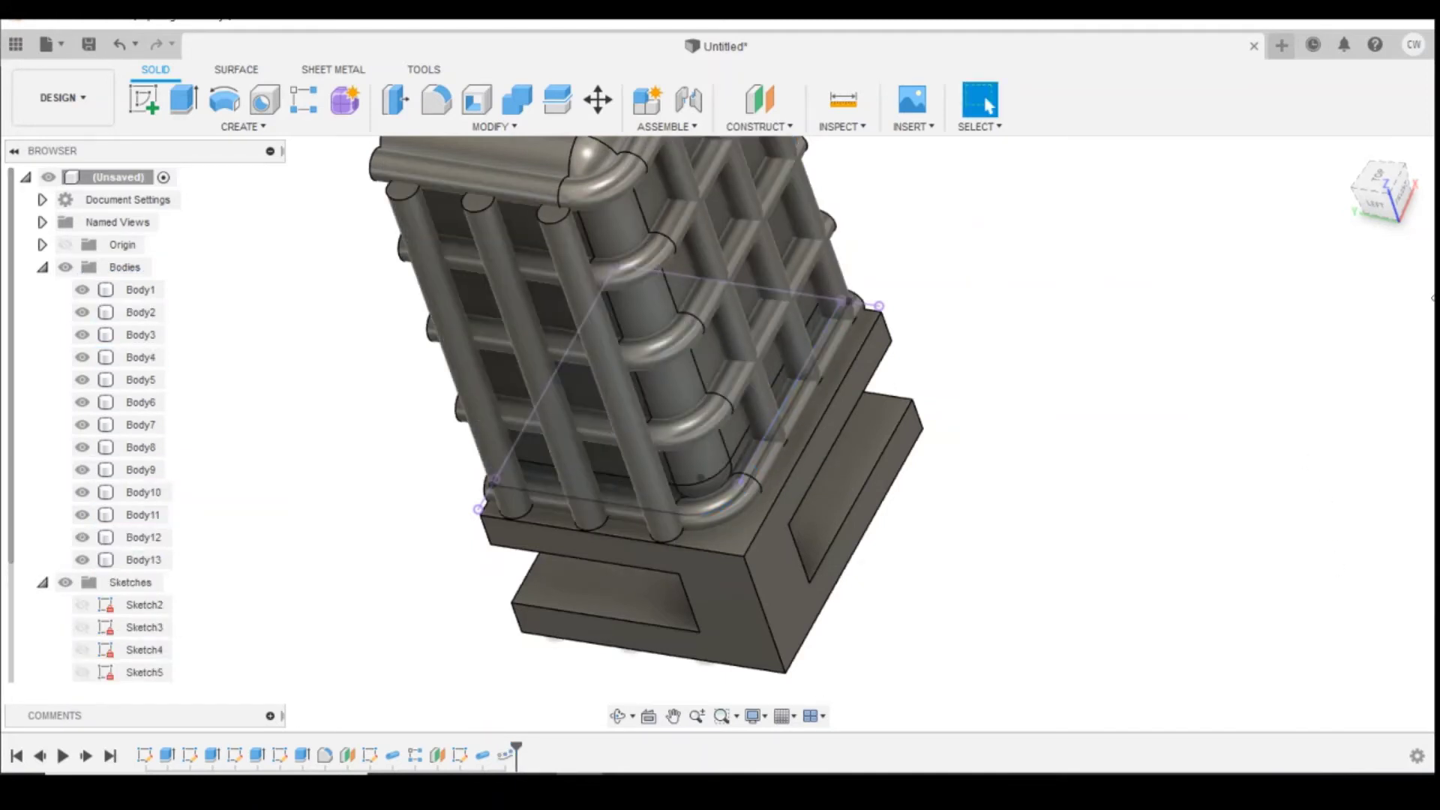
Edit the vertical pipes' path pattern and set its orientation to Path Direction.
{"action": "left_click_drag", "start_coordinate": [1373, 210], "coordinate": [1378, 225]}
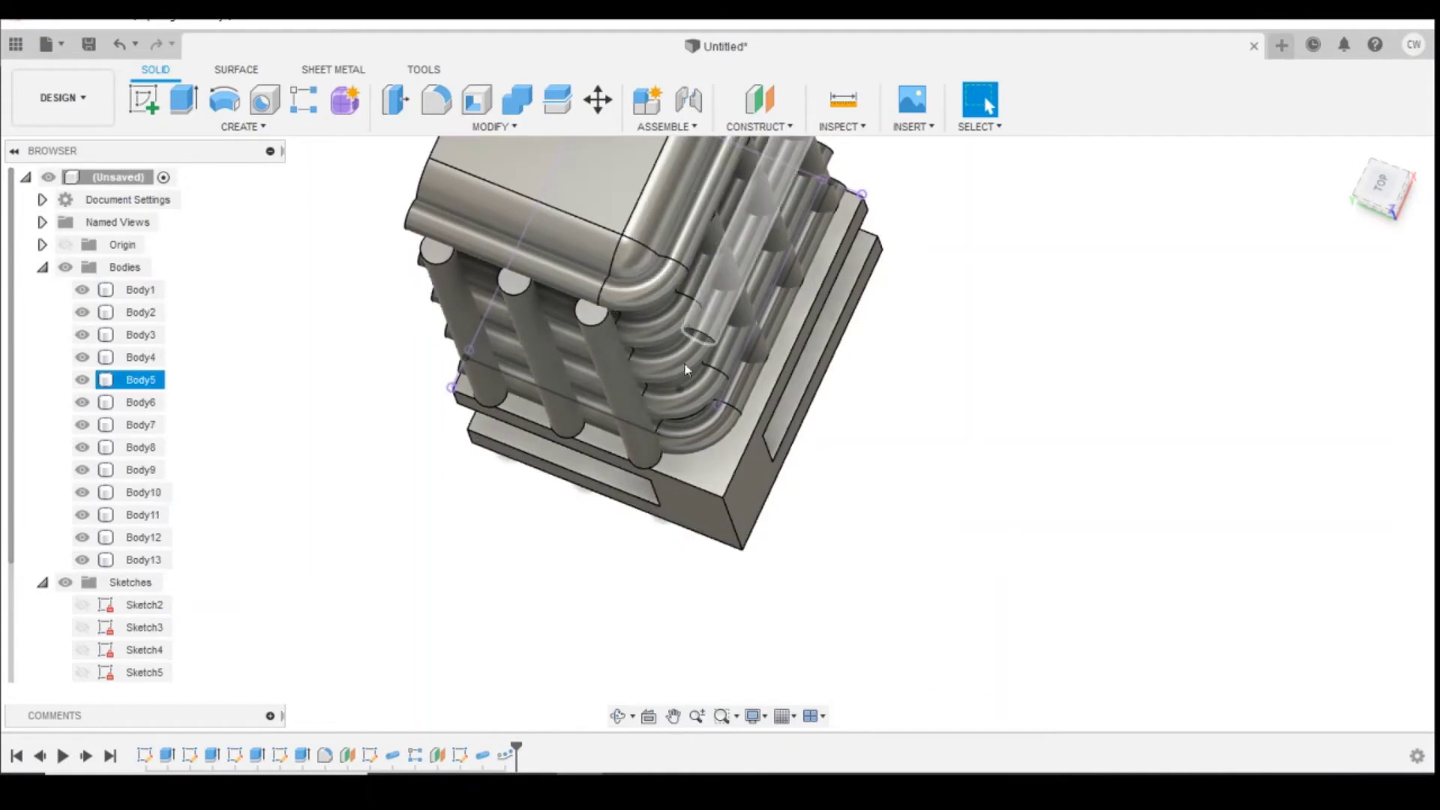
{"action": "right_click", "coordinate": [505, 756]}
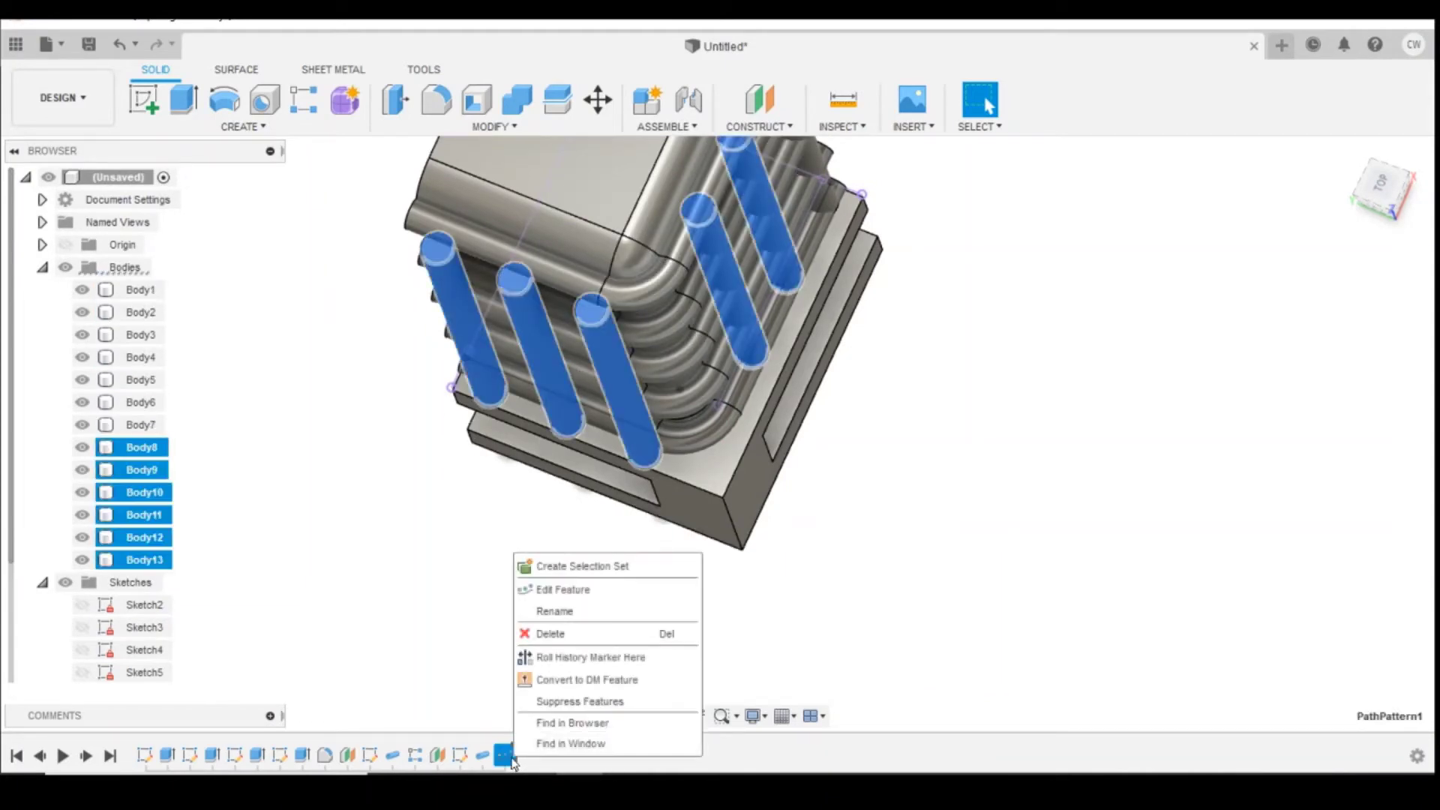
{"action": "left_click", "coordinate": [596, 590]}
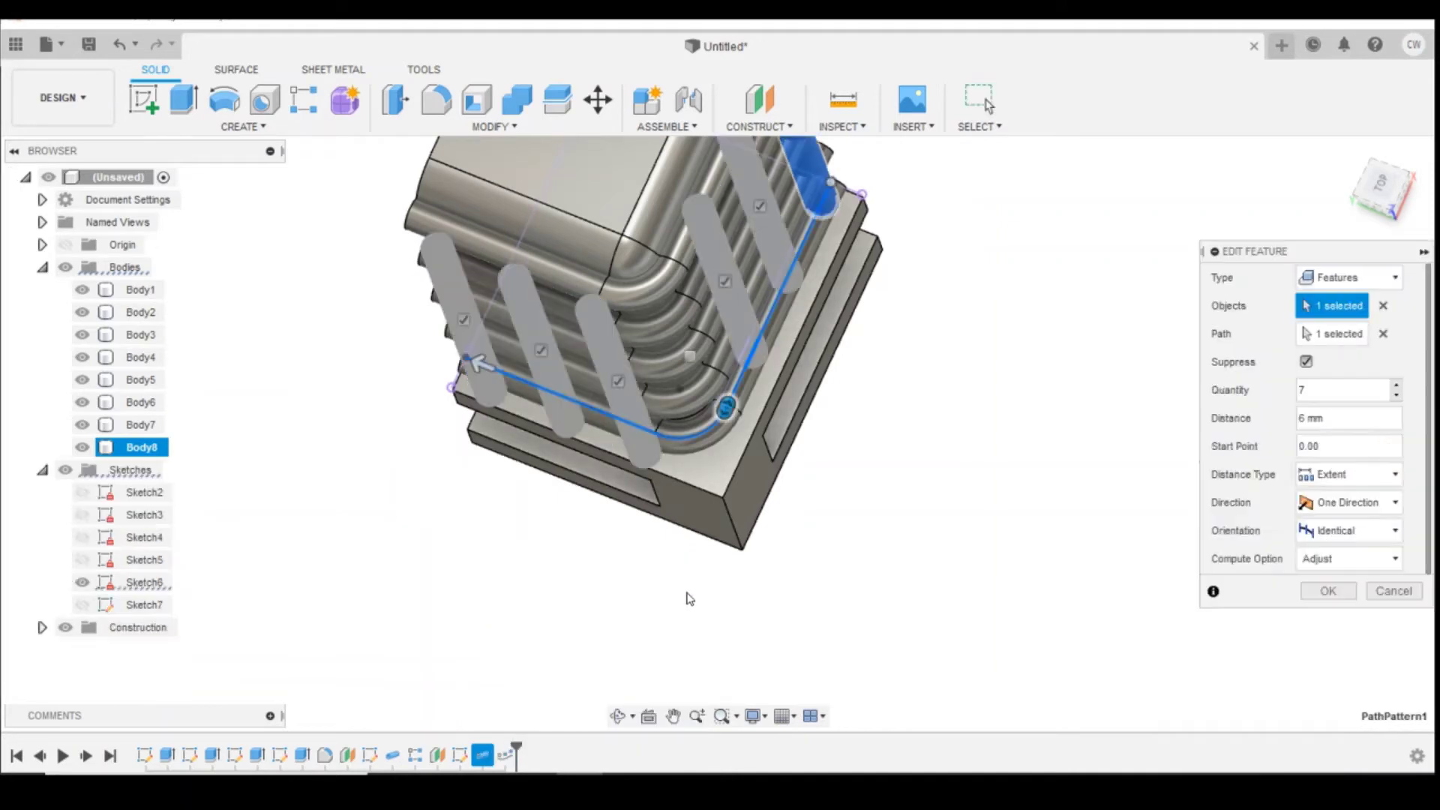
{"action": "left_click", "coordinate": [1370, 560]}
{"action": "left_click", "coordinate": [1368, 534]}
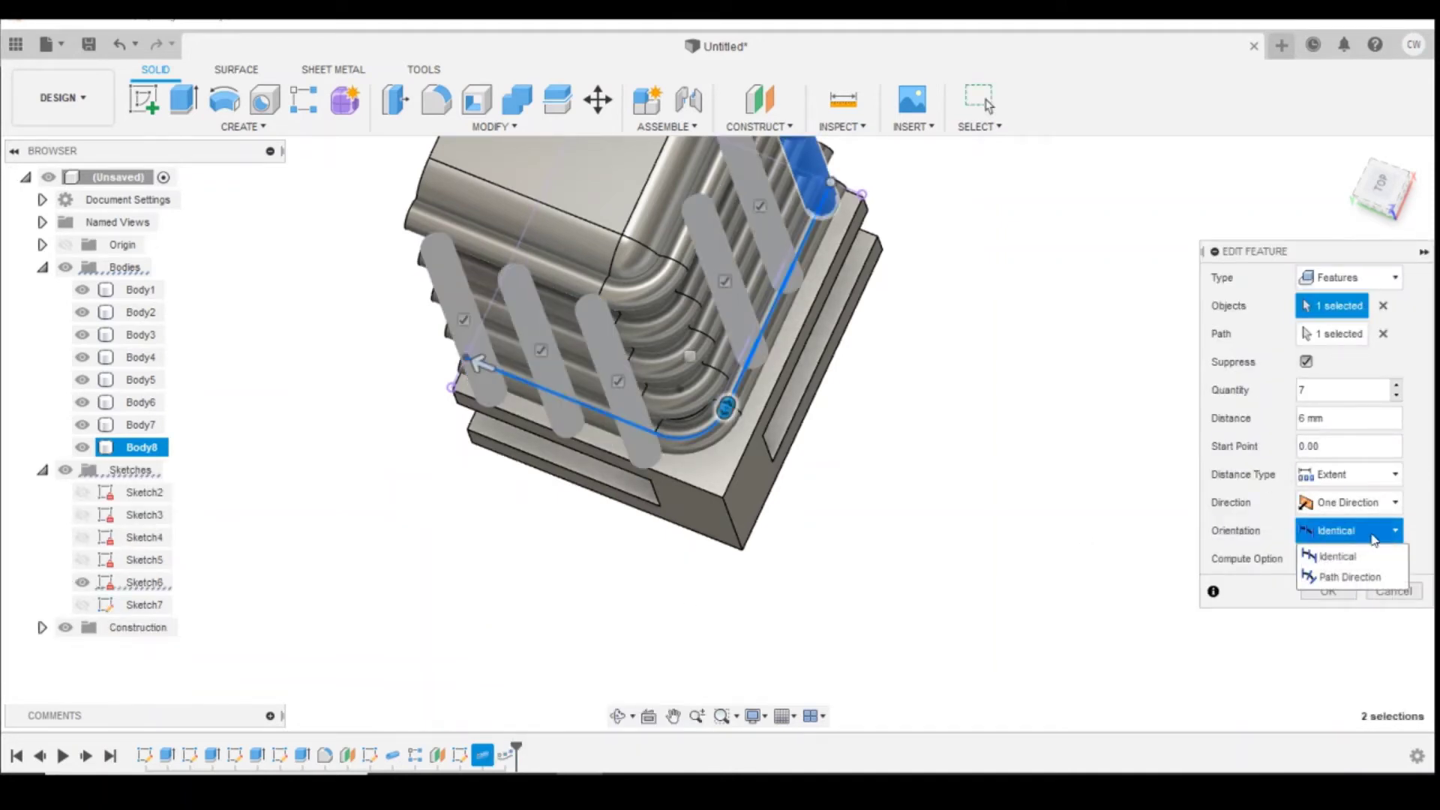
{"action": "left_click", "coordinate": [1340, 577]}
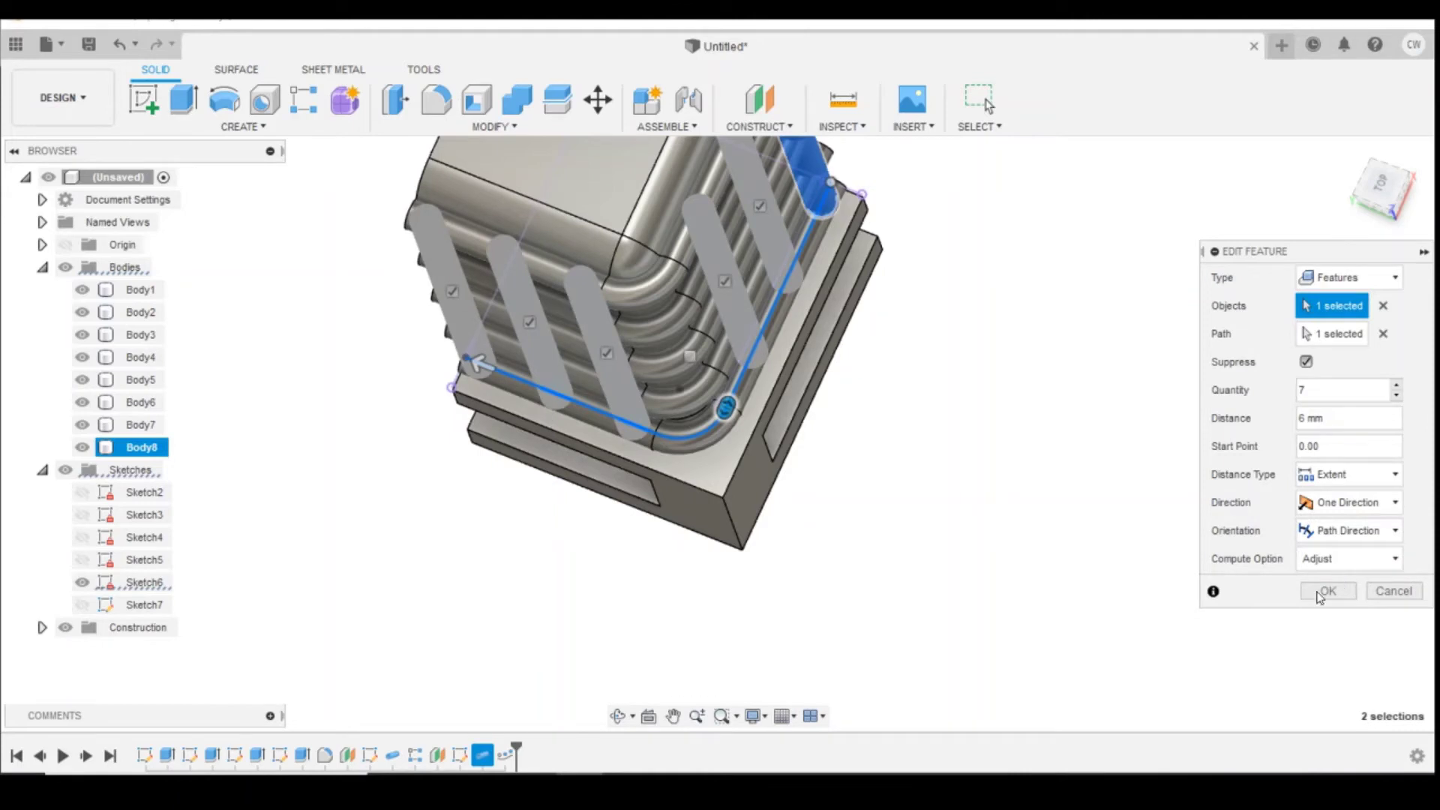
{"action": "left_click", "coordinate": [1322, 594]}
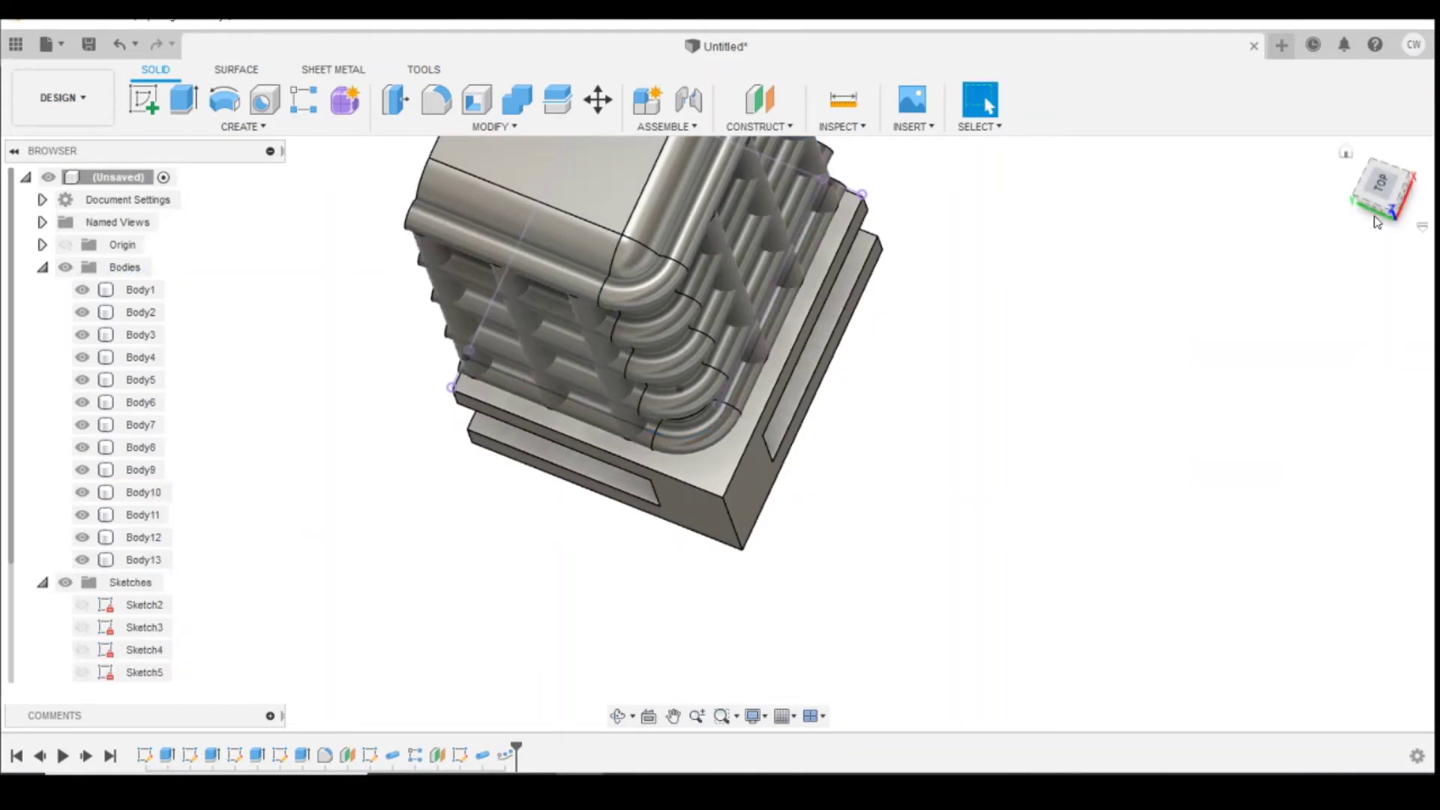
Examine the pipe grid on both sides of the block, especially the vertical pipes' upper ends at the uppermost pipe.
{"action": "mouse_move", "coordinate": [1384, 216]}
{"action": "left_mouse_down"}
{"action": "mouse_move", "coordinate": [1429, 164]}
{"action": "mouse_move", "coordinate": [1365, 218]}
{"action": "mouse_move", "coordinate": [1250, 260]}
{"action": "mouse_move", "coordinate": [890, 232]}
{"action": "left_mouse_up"}
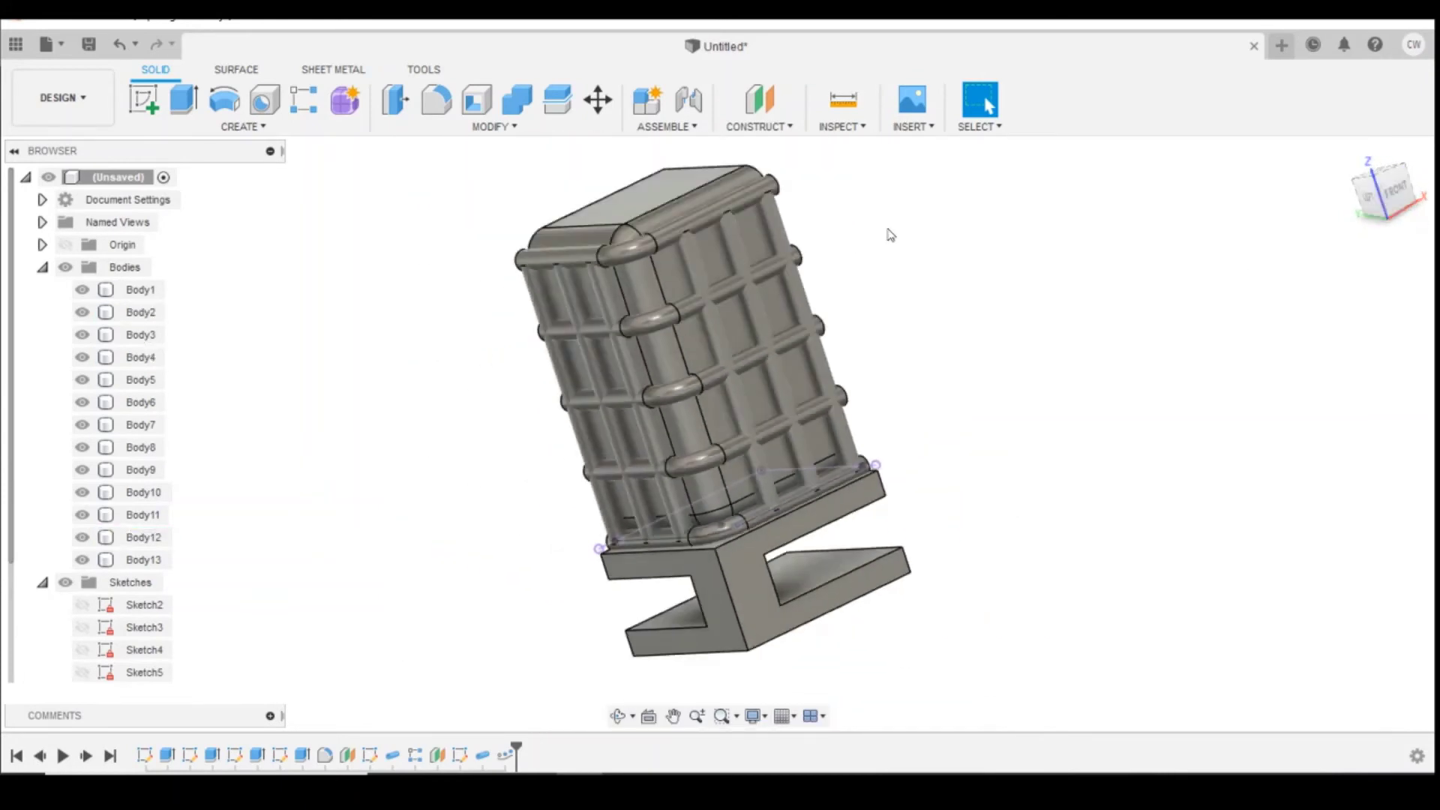
{"action": "scroll", "coordinate": [711, 229], "scroll_direction": "up", "scroll_amount": 5}
{"action": "scroll", "coordinate": [712, 229], "scroll_direction": "up", "scroll_amount": 1}
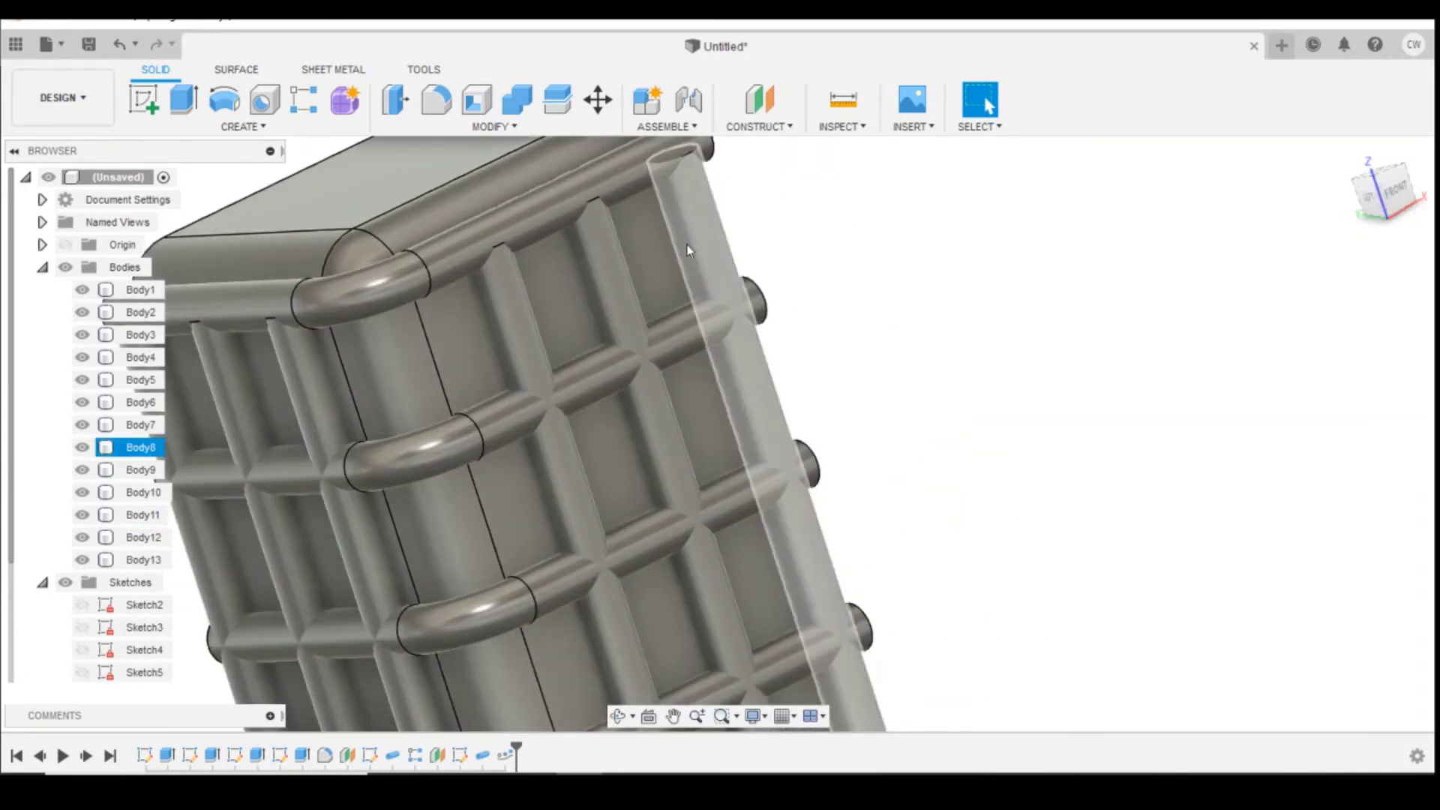
{"action": "scroll", "coordinate": [664, 264], "scroll_direction": "up", "scroll_amount": 6}
{"action": "scroll", "coordinate": [563, 177], "scroll_direction": "down", "scroll_amount": 4}
{"action": "scroll", "coordinate": [579, 259], "scroll_direction": "up", "scroll_amount": 1}
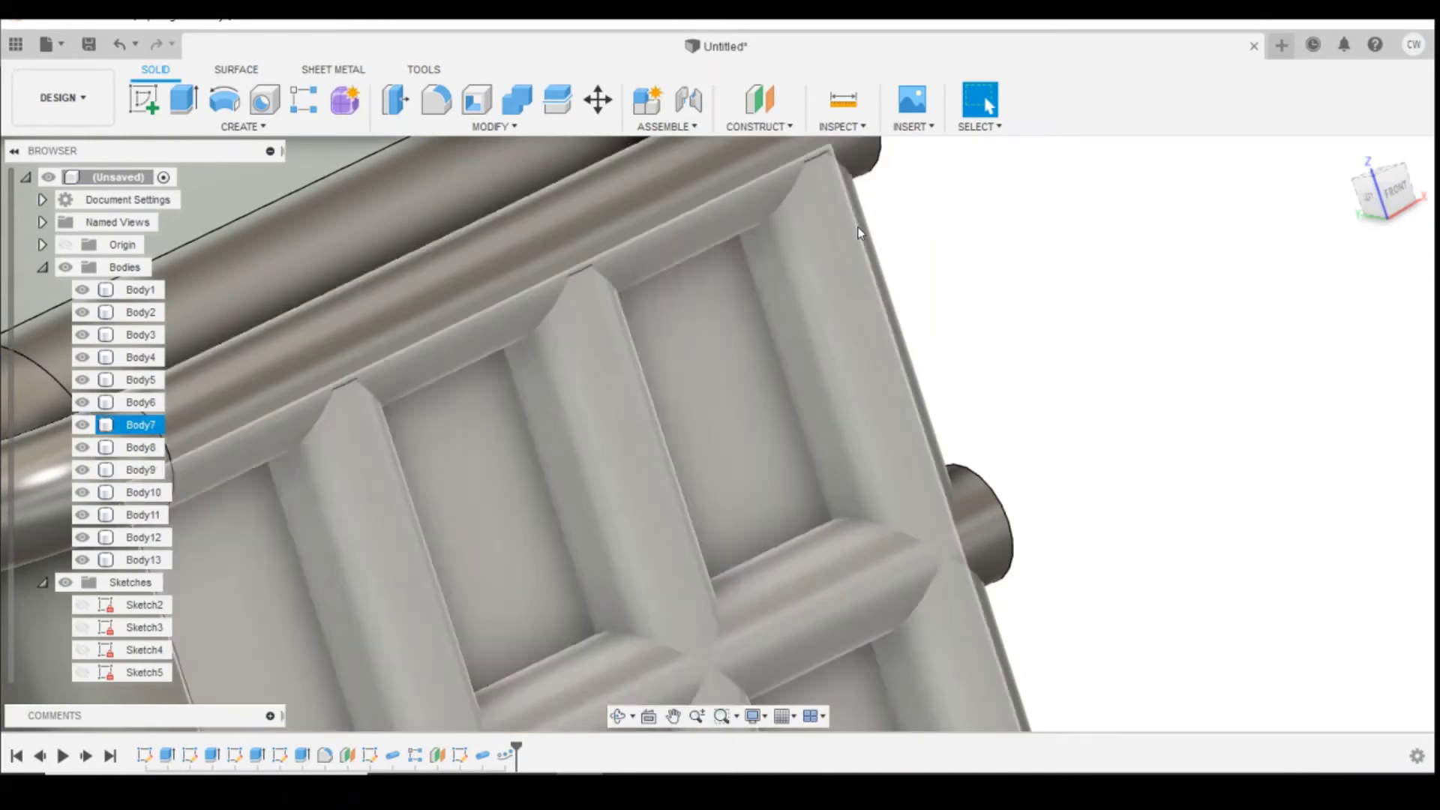
{"action": "left_click", "coordinate": [812, 165]}
{"action": "scroll", "coordinate": [819, 163], "scroll_direction": "down", "scroll_amount": 8}
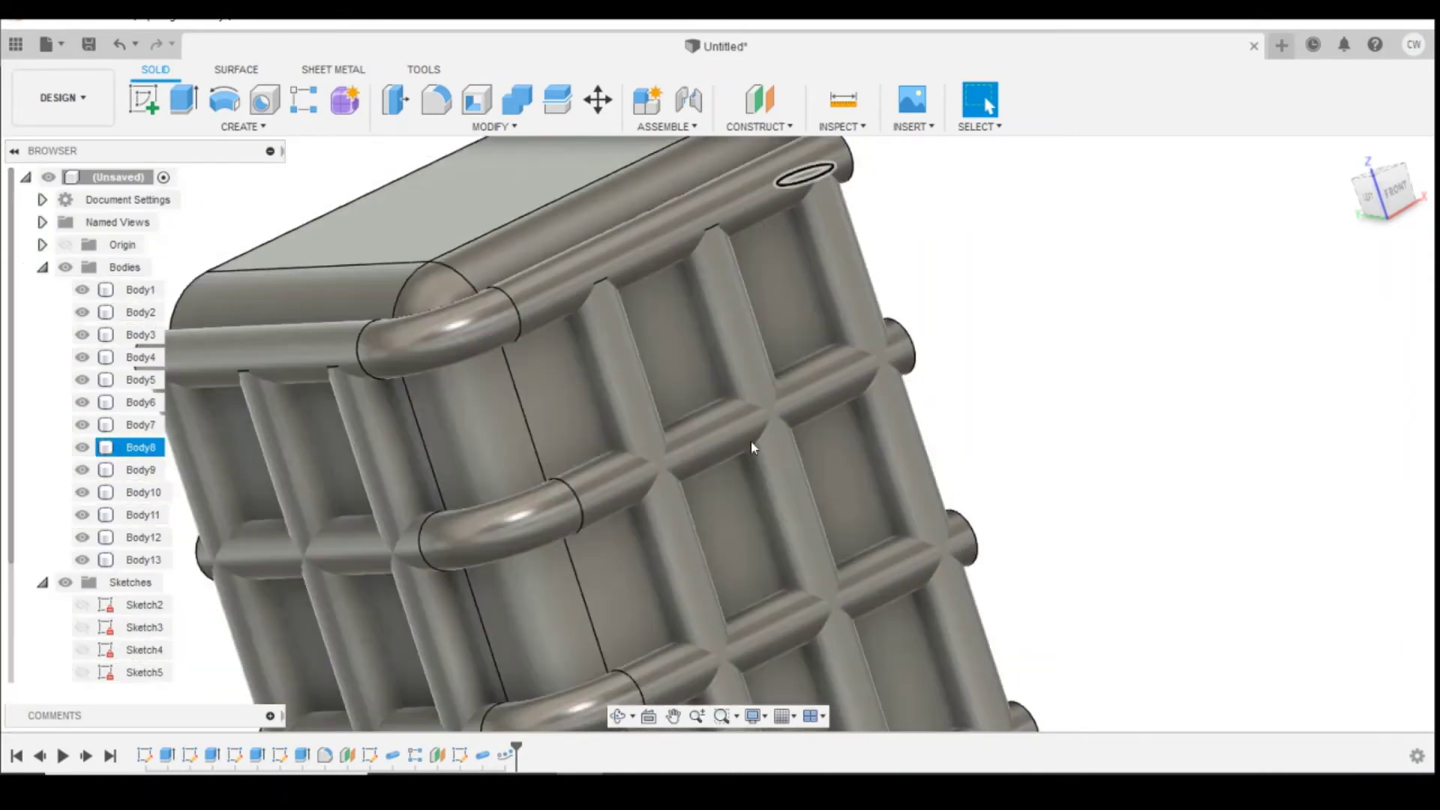
Edit the vertical pipe's path sketch and set the vertical line's length dimension to 5.5 mm.
{"action": "left_click", "coordinate": [599, 705]}
{"action": "left_click", "coordinate": [514, 754]}
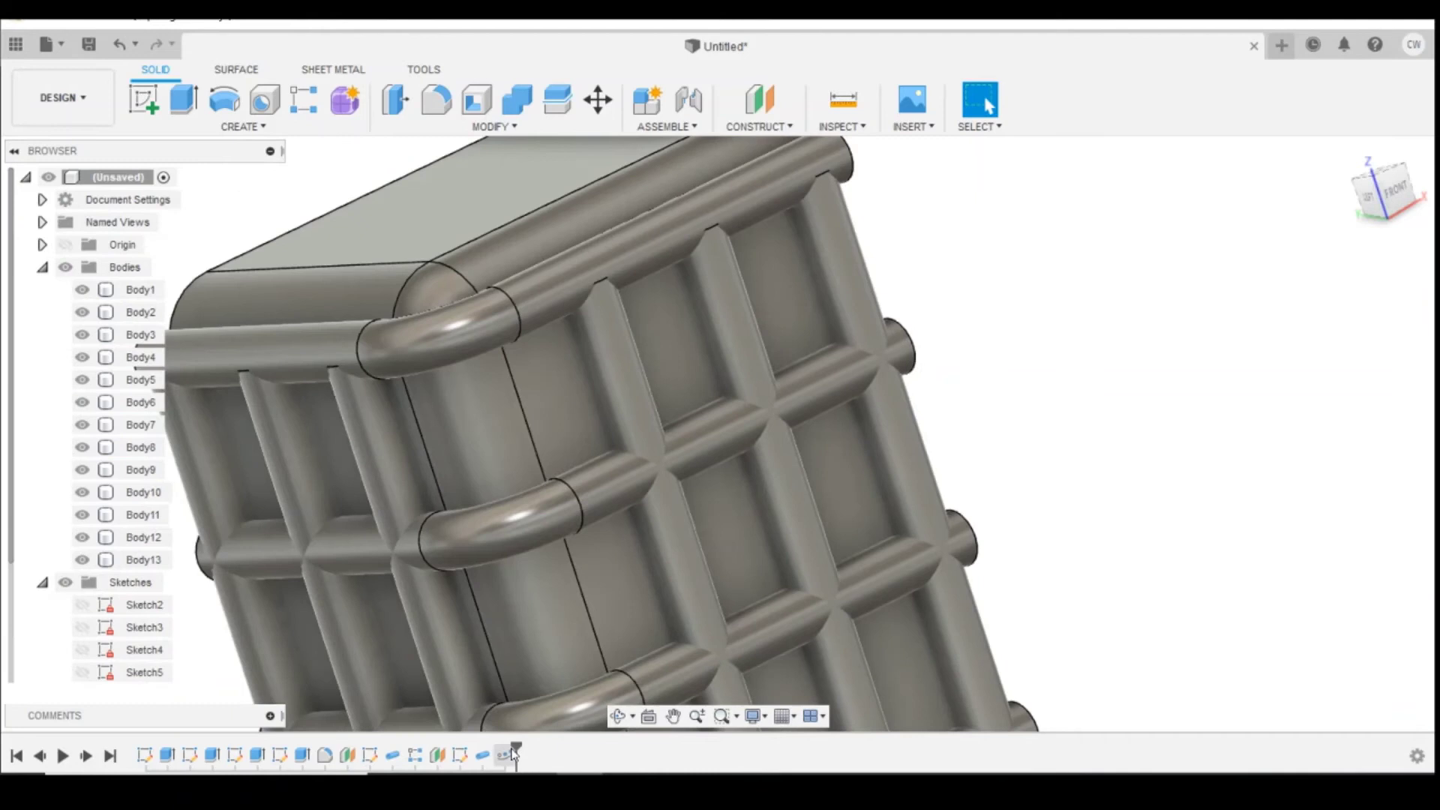
{"action": "right_click", "coordinate": [460, 753]}
{"action": "left_click", "coordinate": [515, 556]}
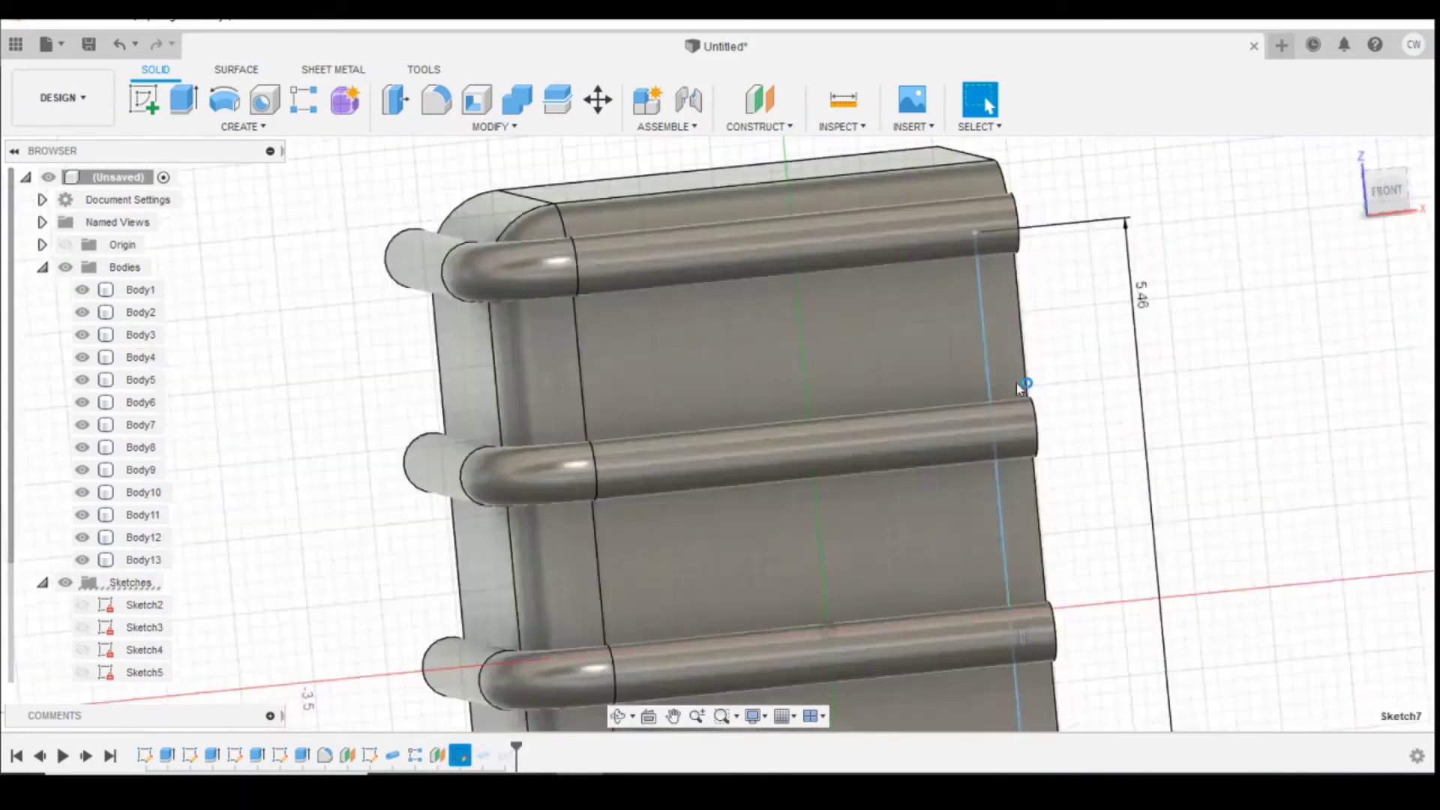
{"action": "double_click", "coordinate": [1178, 350]}
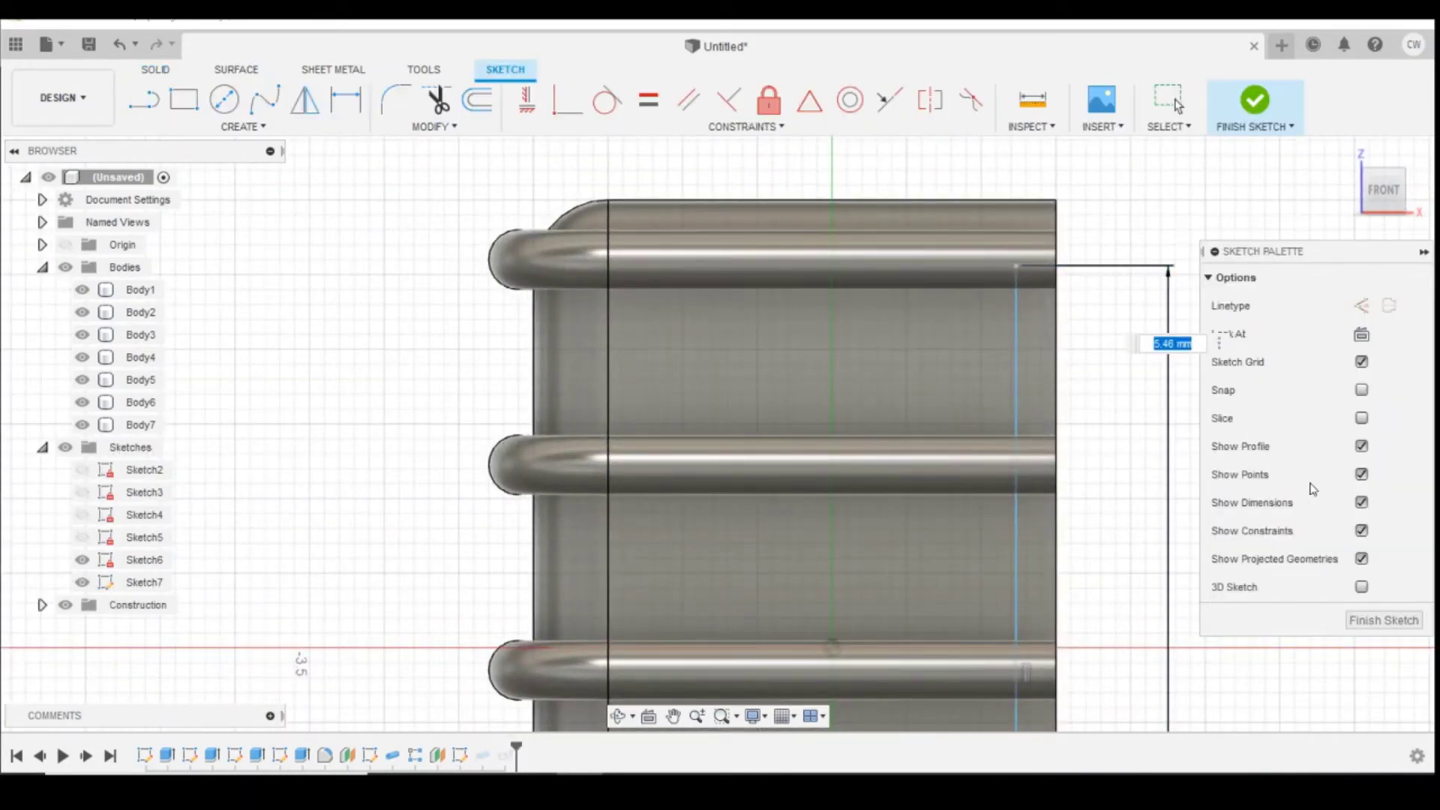
{"action": "key", "text": "Return"}
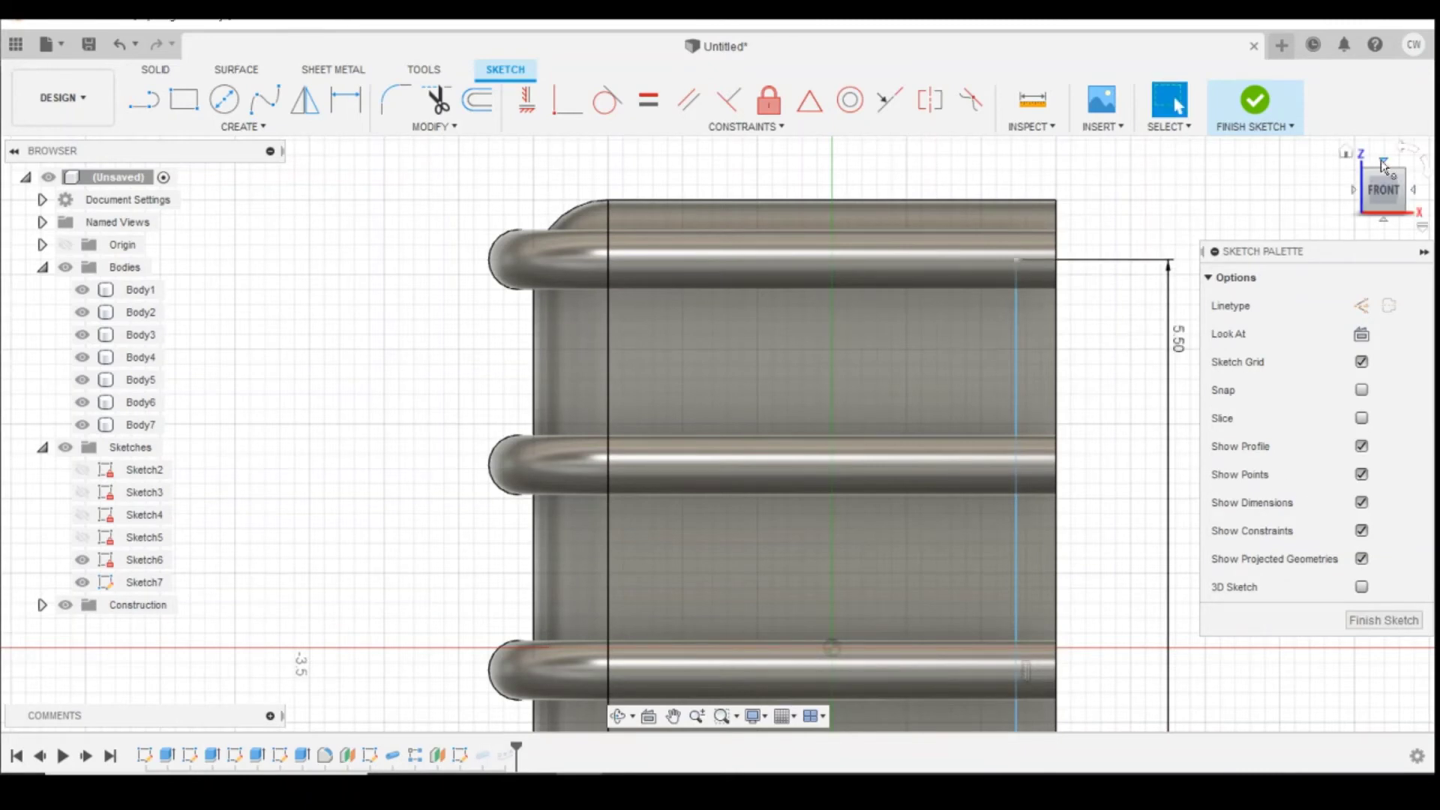
{"action": "left_click", "coordinate": [1257, 109]}
{"action": "scroll", "coordinate": [784, 185], "scroll_direction": "up", "scroll_amount": 5}
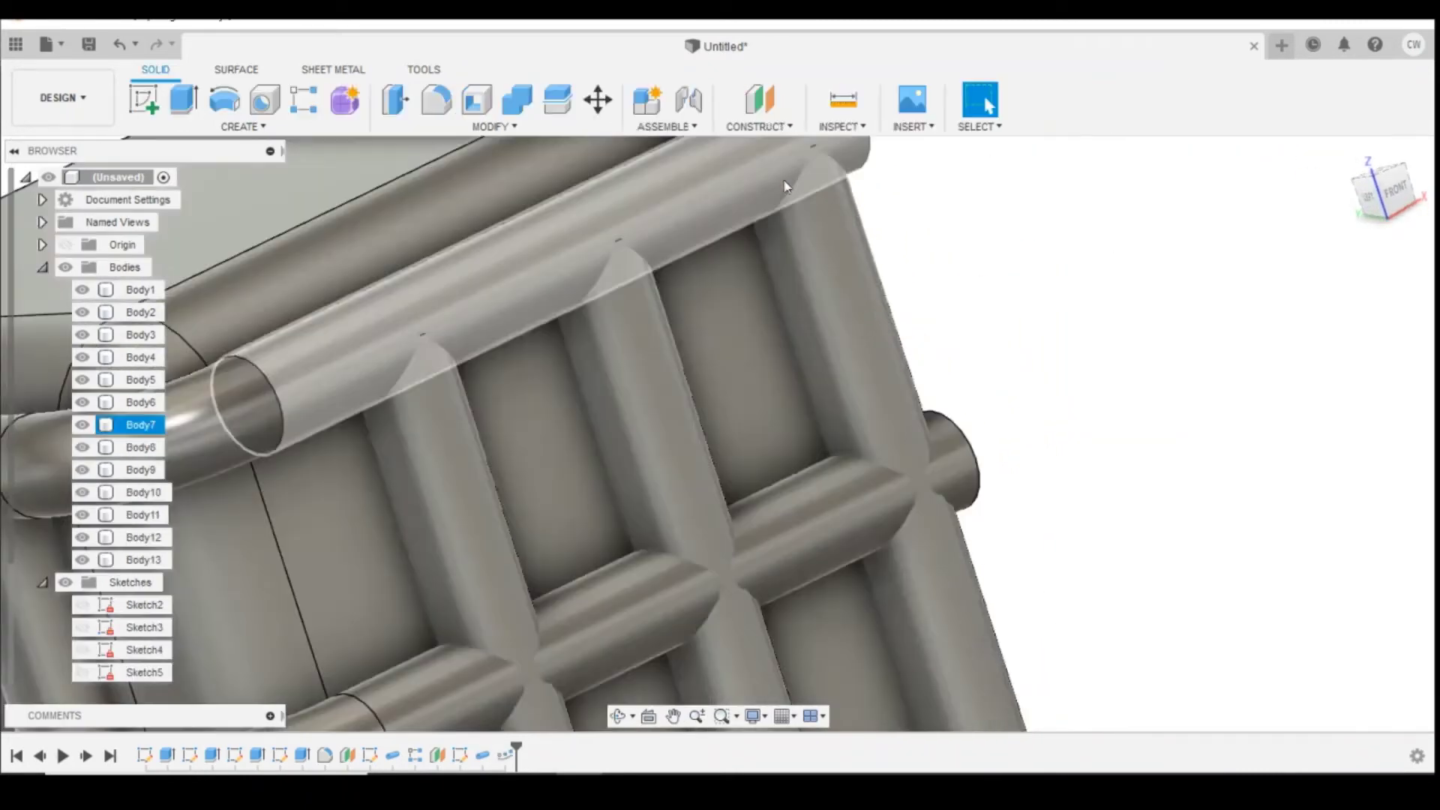
{"action": "scroll", "coordinate": [679, 568], "scroll_direction": "down", "scroll_amount": 3}
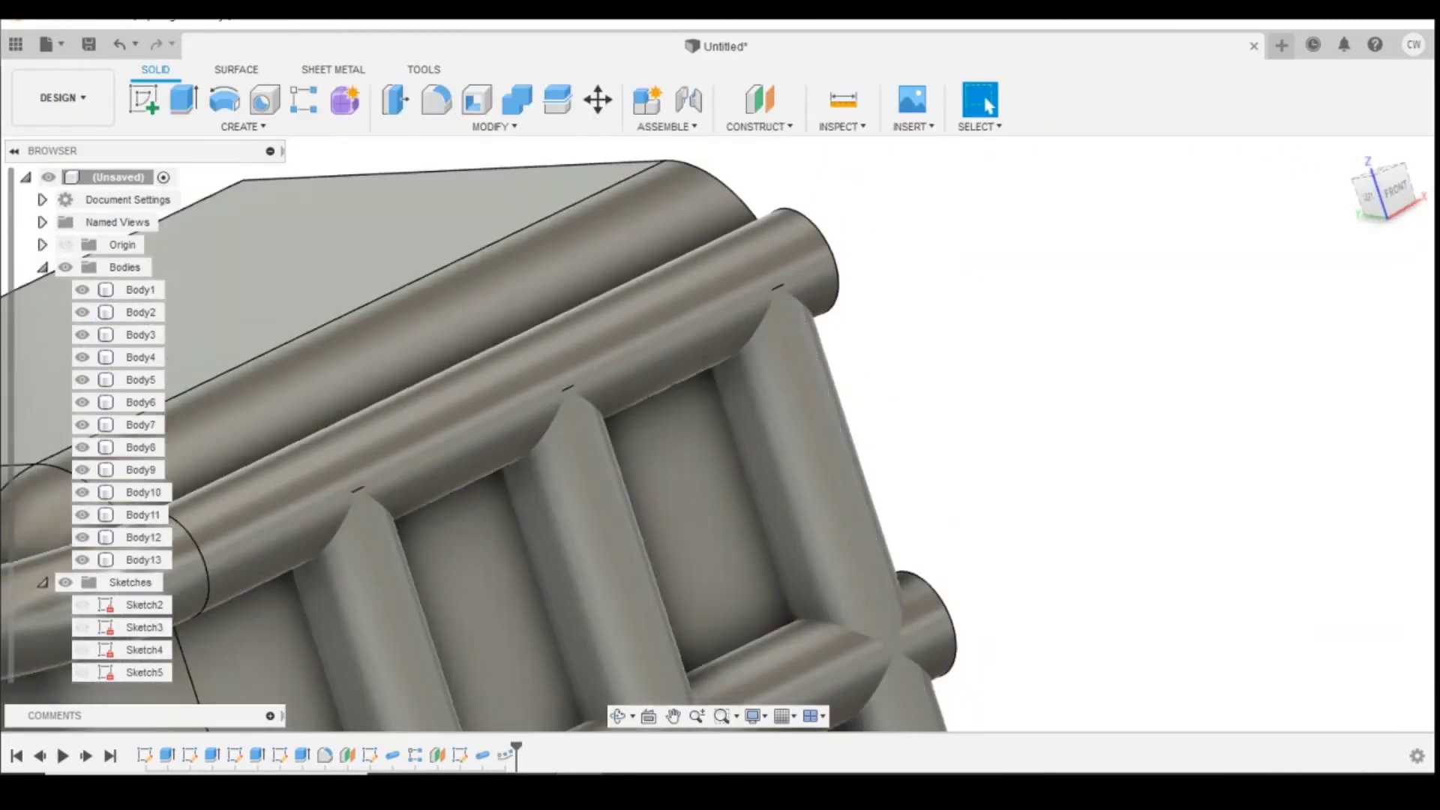
Reopen the vertical pipe's path sketch and set the line's length to 5.6 mm.
{"action": "right_click", "coordinate": [461, 757]}
{"action": "left_click", "coordinate": [525, 617]}
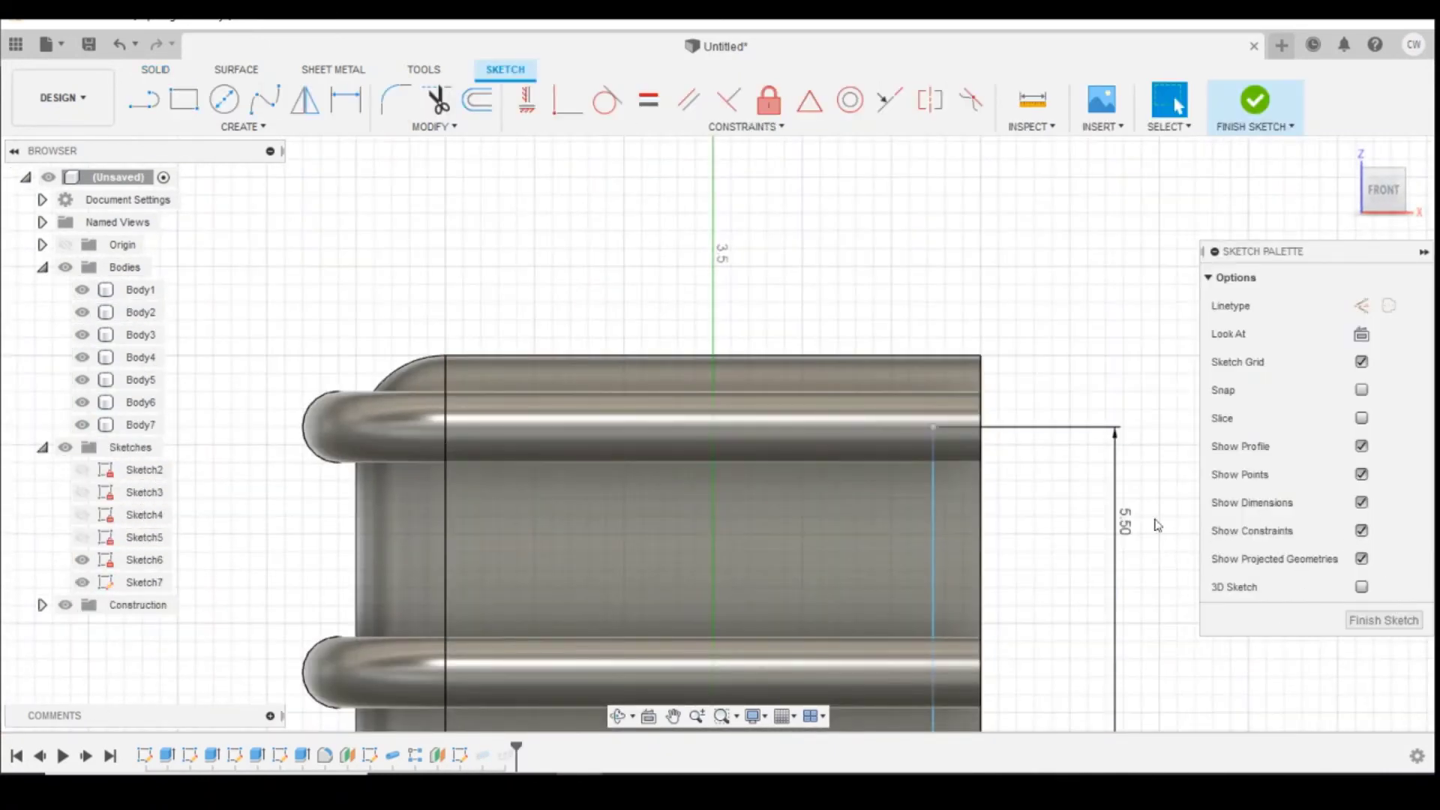
{"action": "double_click", "coordinate": [1127, 523]}
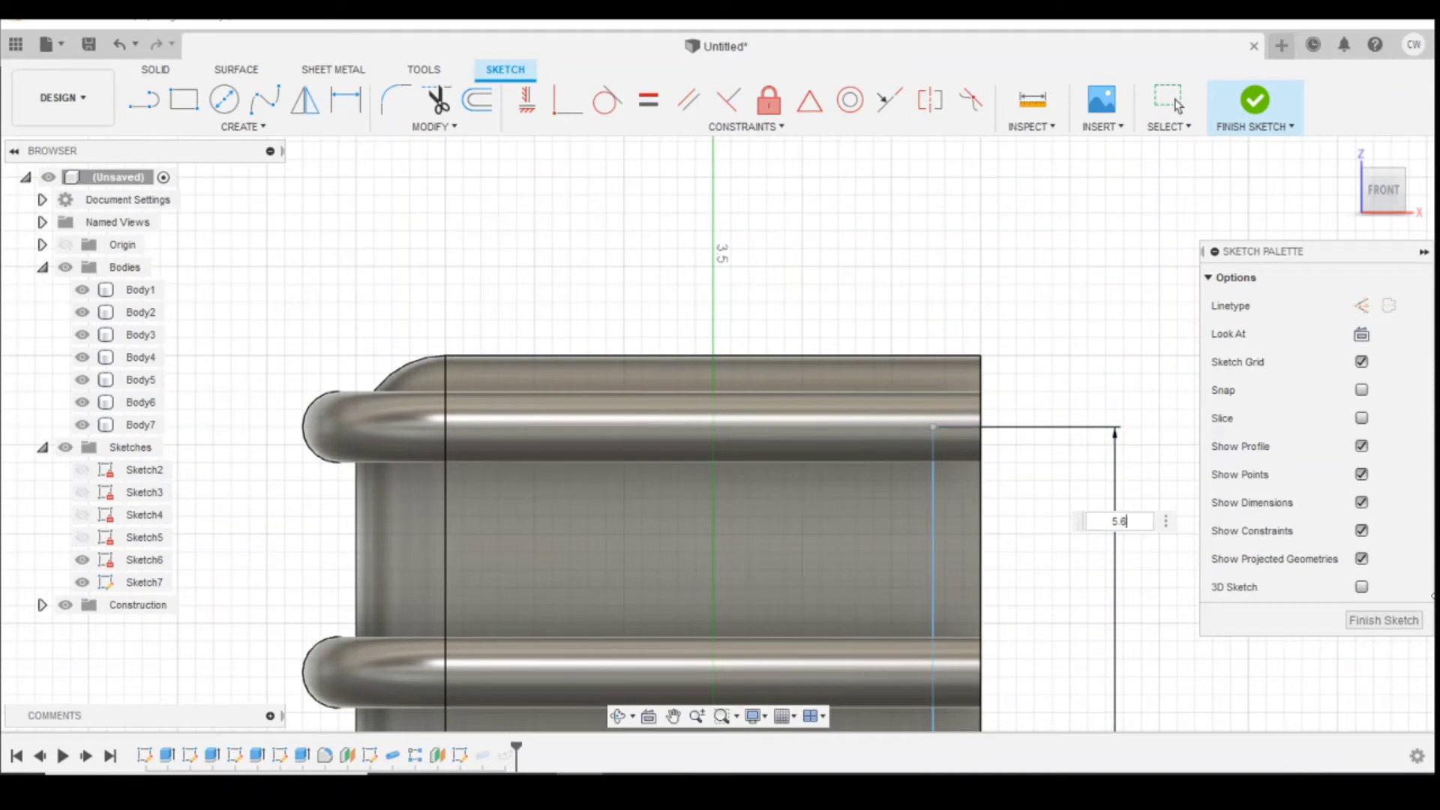
{"action": "type", "text": "5.6"}
{"action": "key", "text": "Return"}
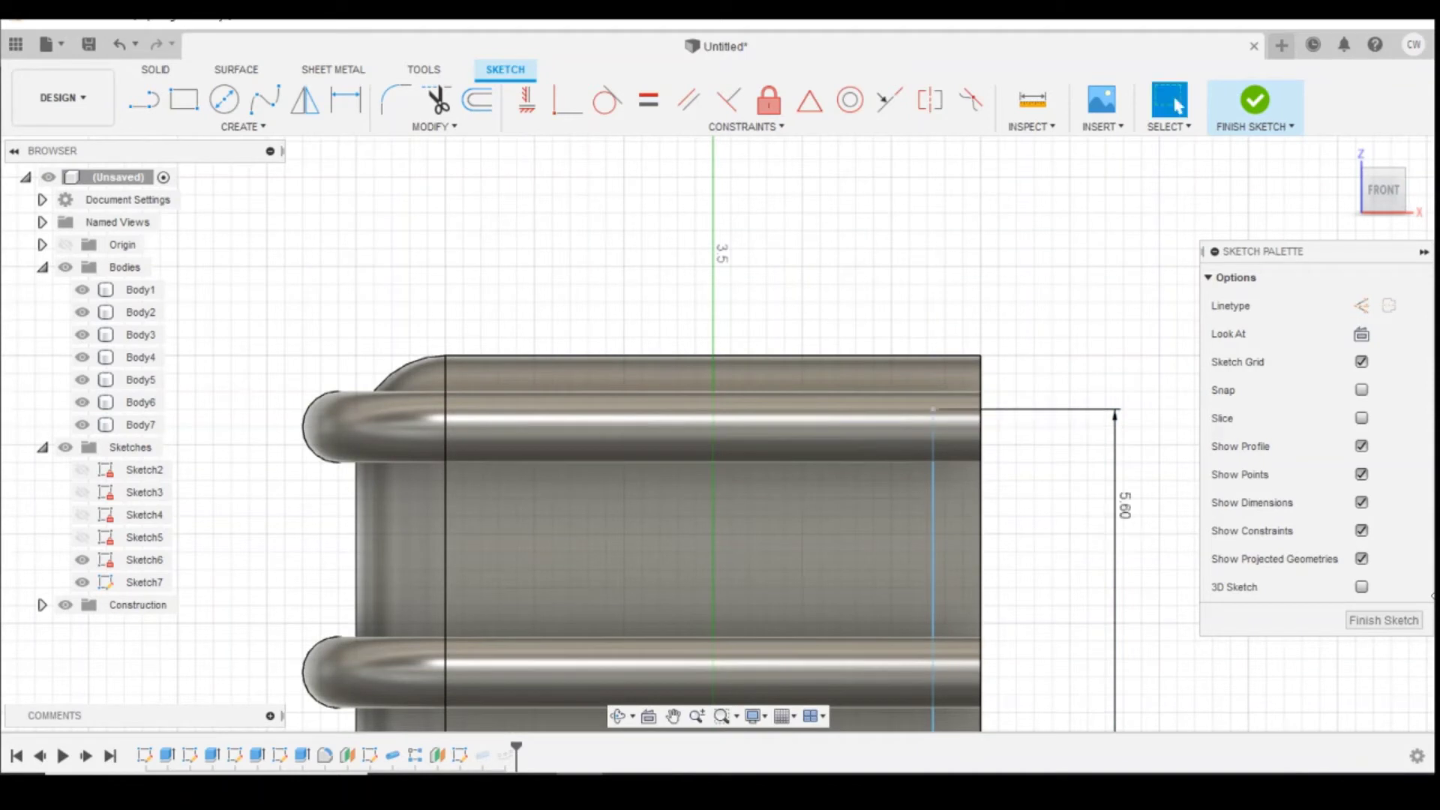
{"action": "left_click", "coordinate": [1253, 103]}
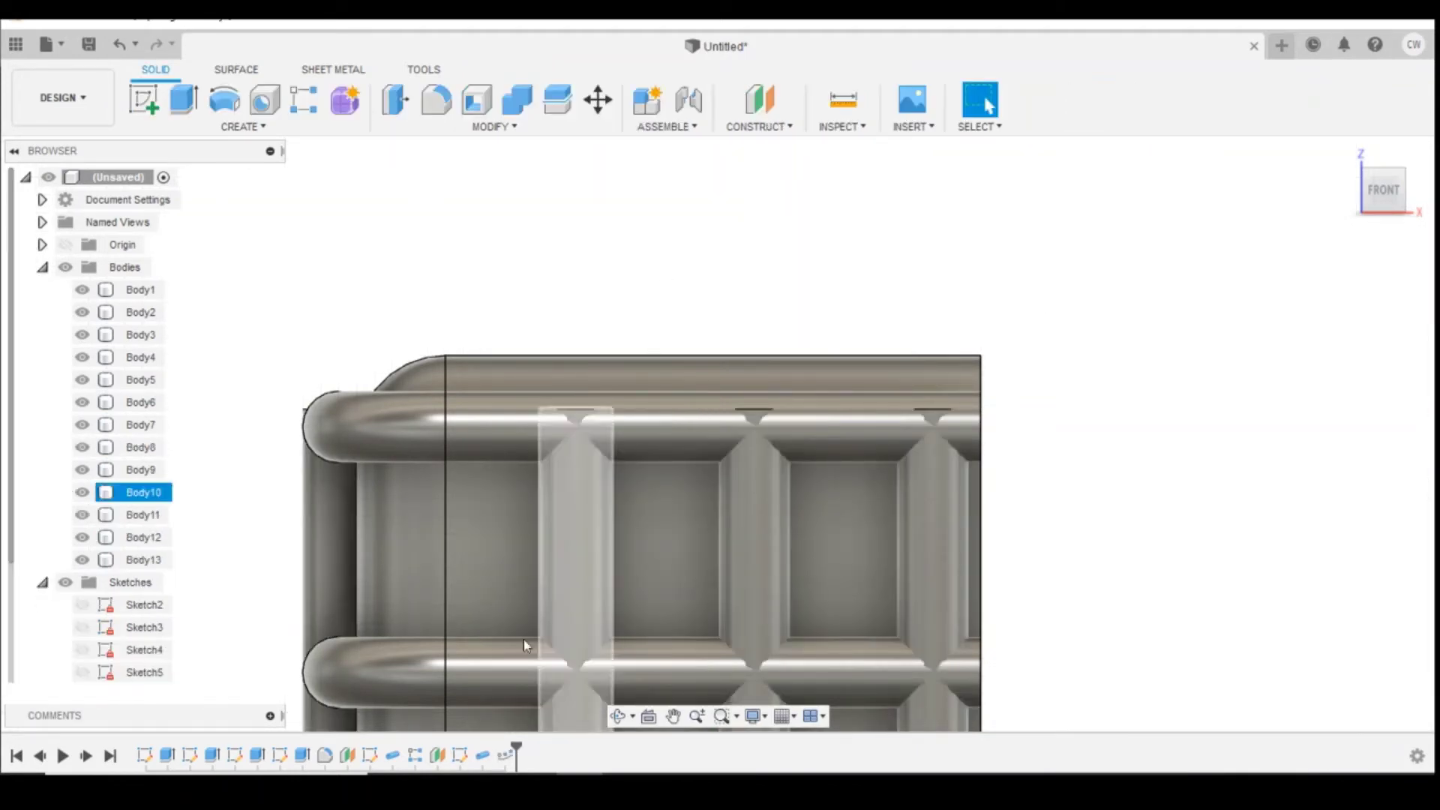
Change the vertical path line's length to 5.55 mm in its sketch and finish the sketch.
{"action": "right_click", "coordinate": [460, 756]}
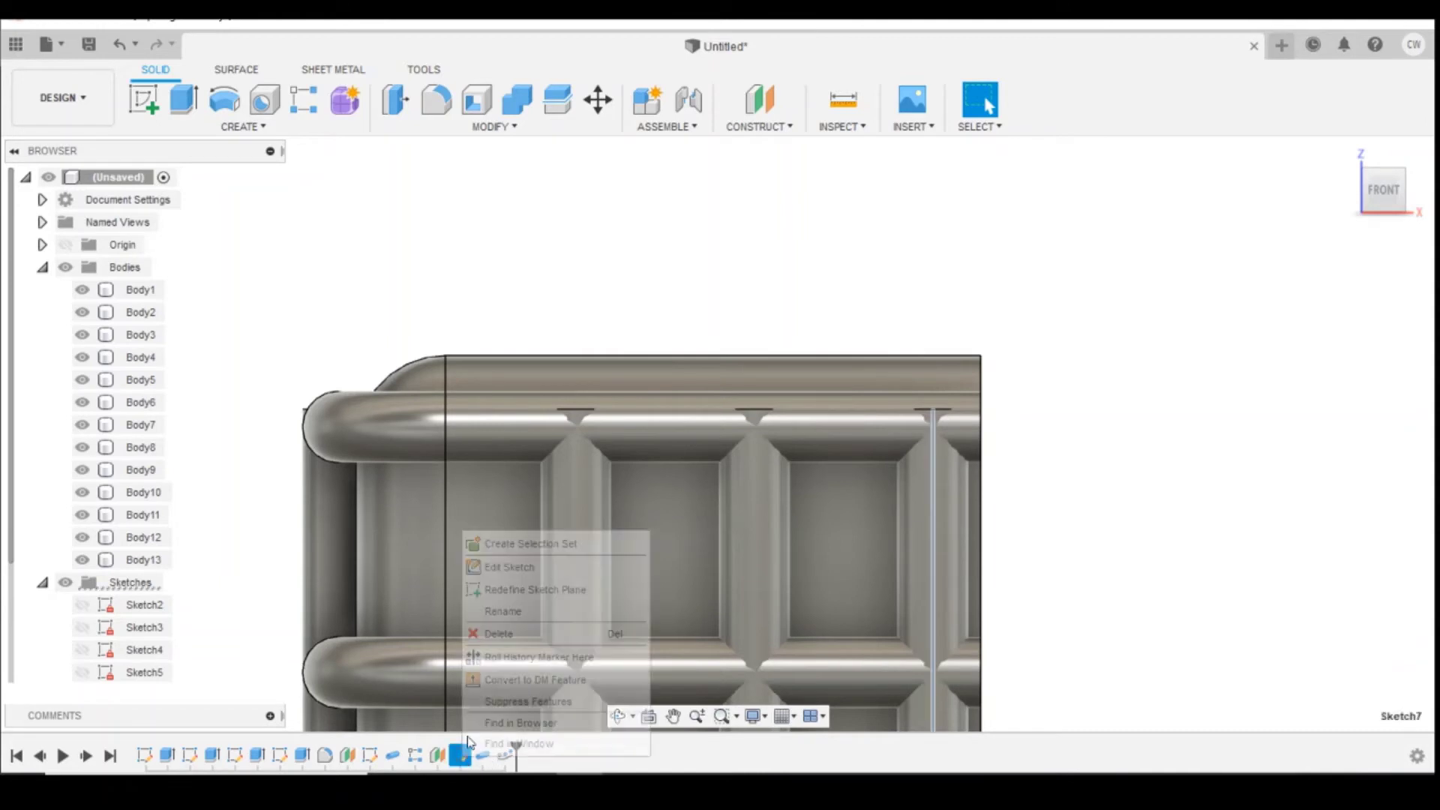
{"action": "left_click", "coordinate": [524, 569]}
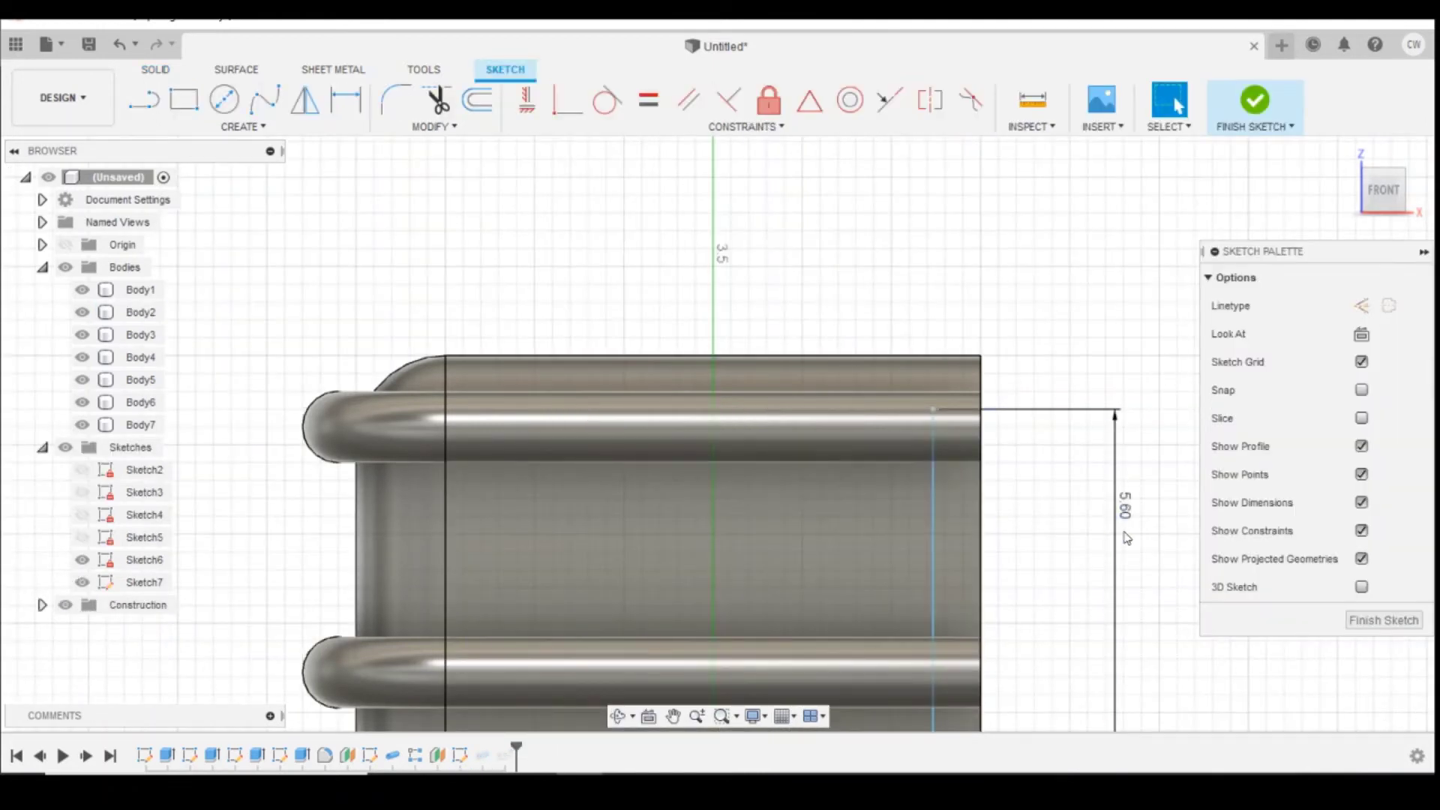
{"action": "double_click", "coordinate": [1125, 507]}
{"action": "type", "text": "5.55"}
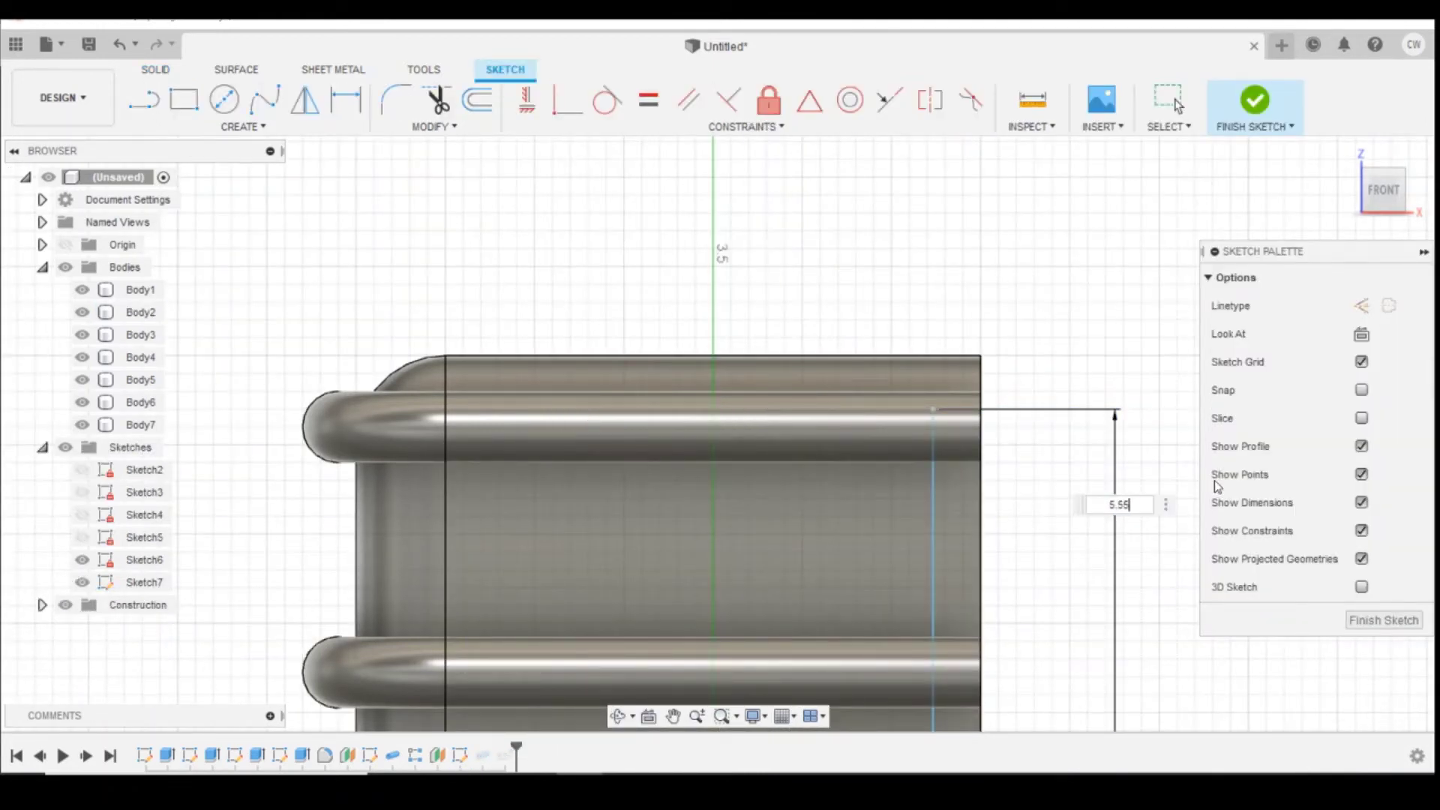
{"action": "key", "text": "Return"}
{"action": "left_click", "coordinate": [1254, 101]}
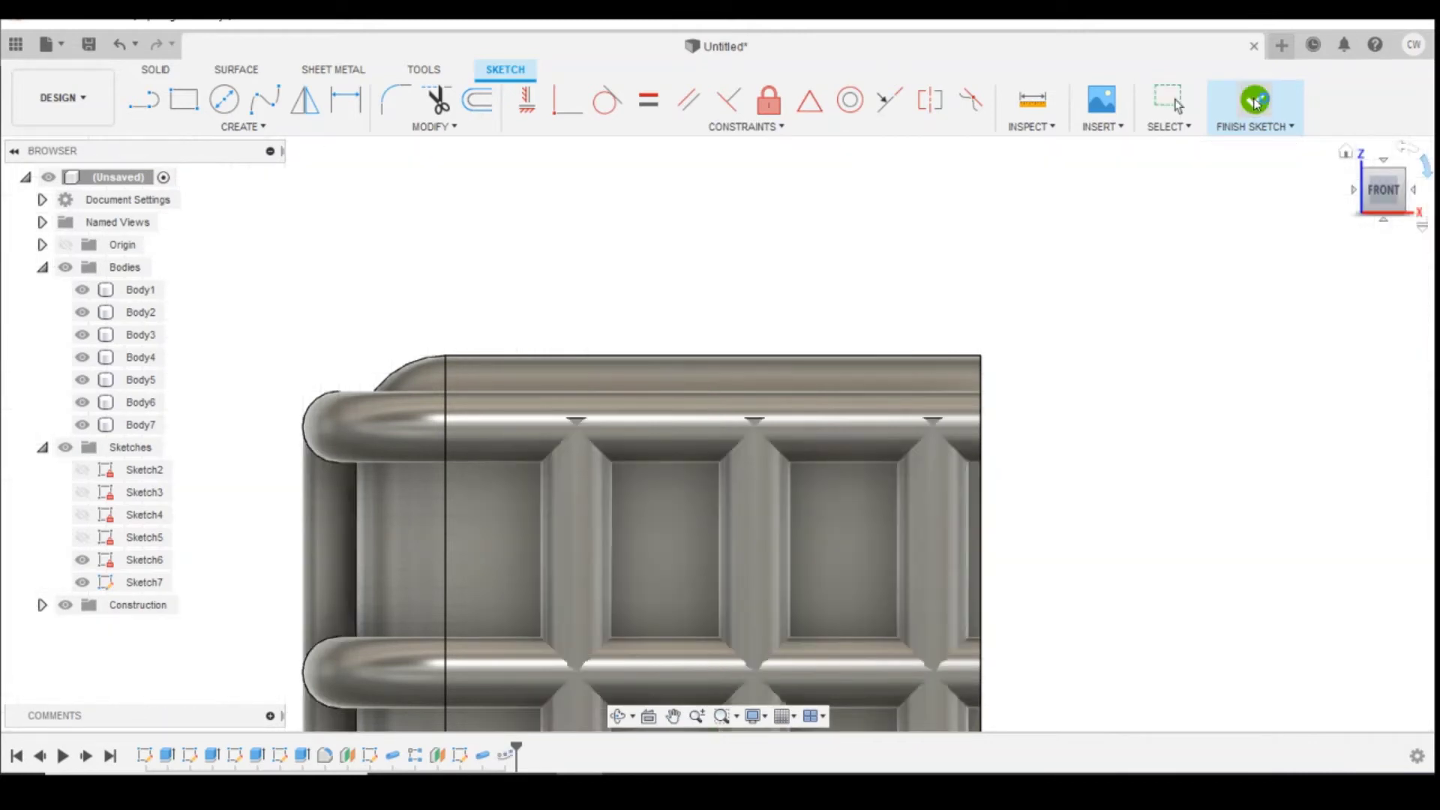
{"action": "left_click_drag", "start_coordinate": [1386, 203], "coordinate": [1395, 211]}
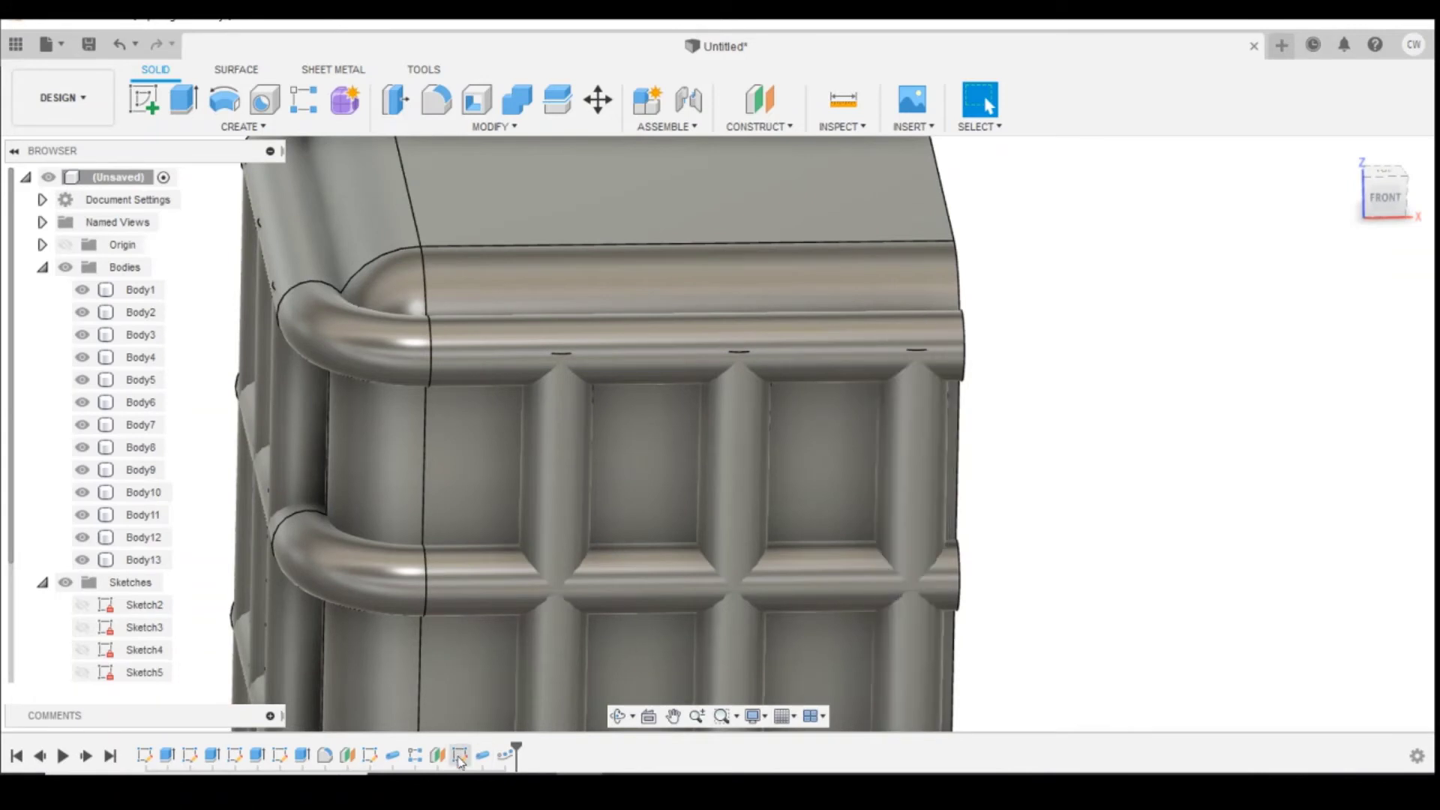
Edit the vertical pipe's path sketch again, set the line's length to 5.51 mm and finish the sketch.
{"action": "right_click", "coordinate": [480, 756]}
{"action": "left_click", "coordinate": [514, 565]}
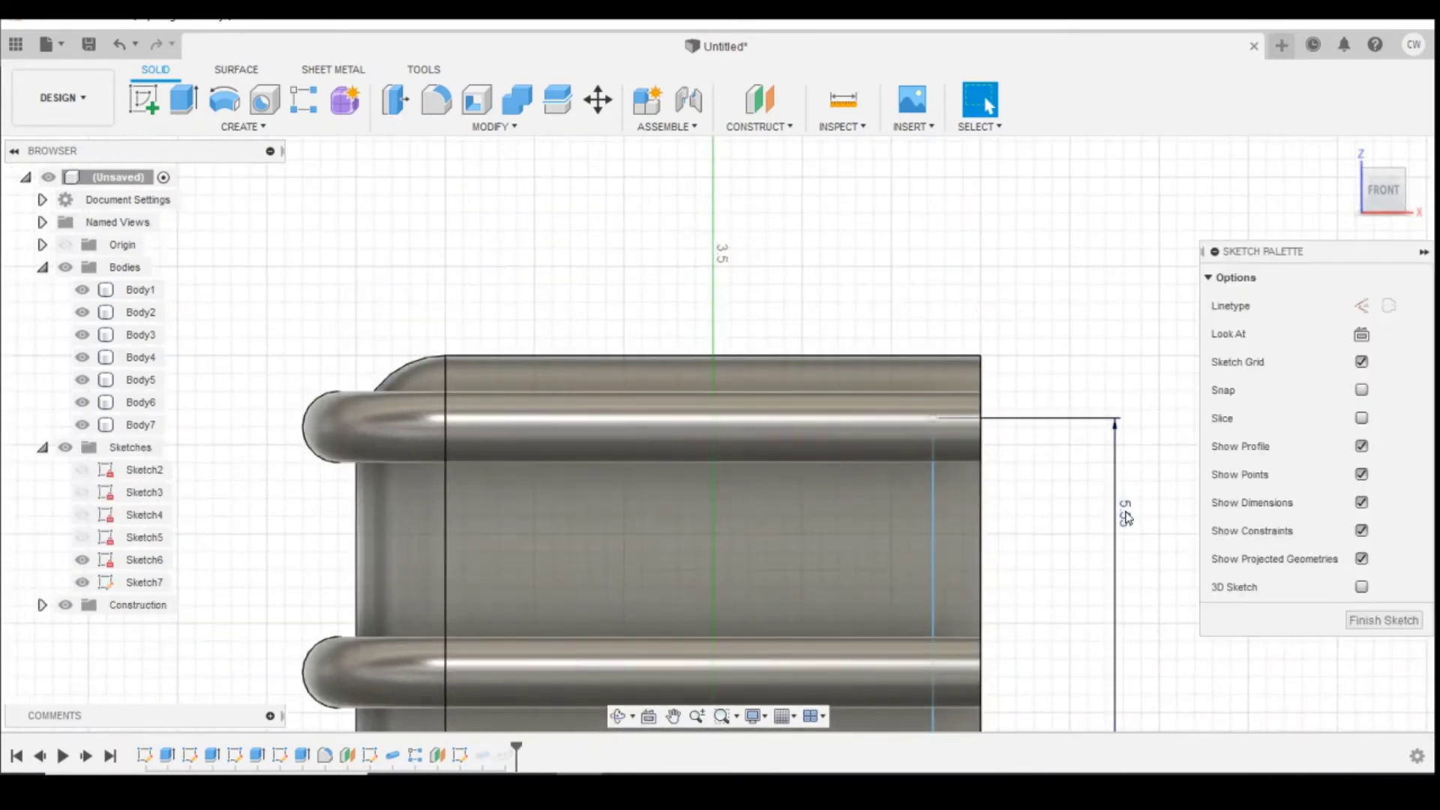
{"action": "double_click", "coordinate": [1125, 513]}
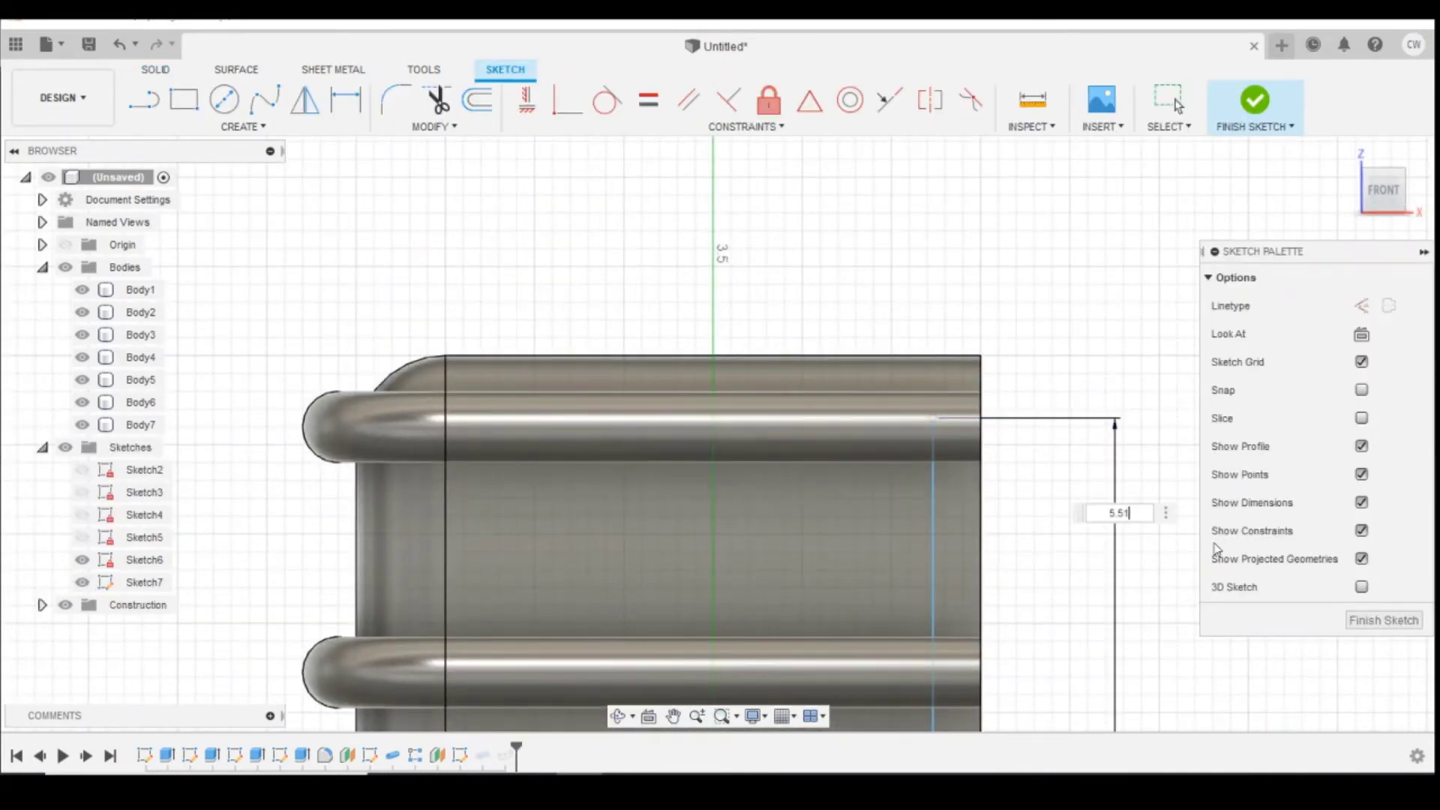
{"action": "type", "text": "5.51"}
{"action": "key", "text": "Return"}
{"action": "left_click", "coordinate": [1253, 102]}
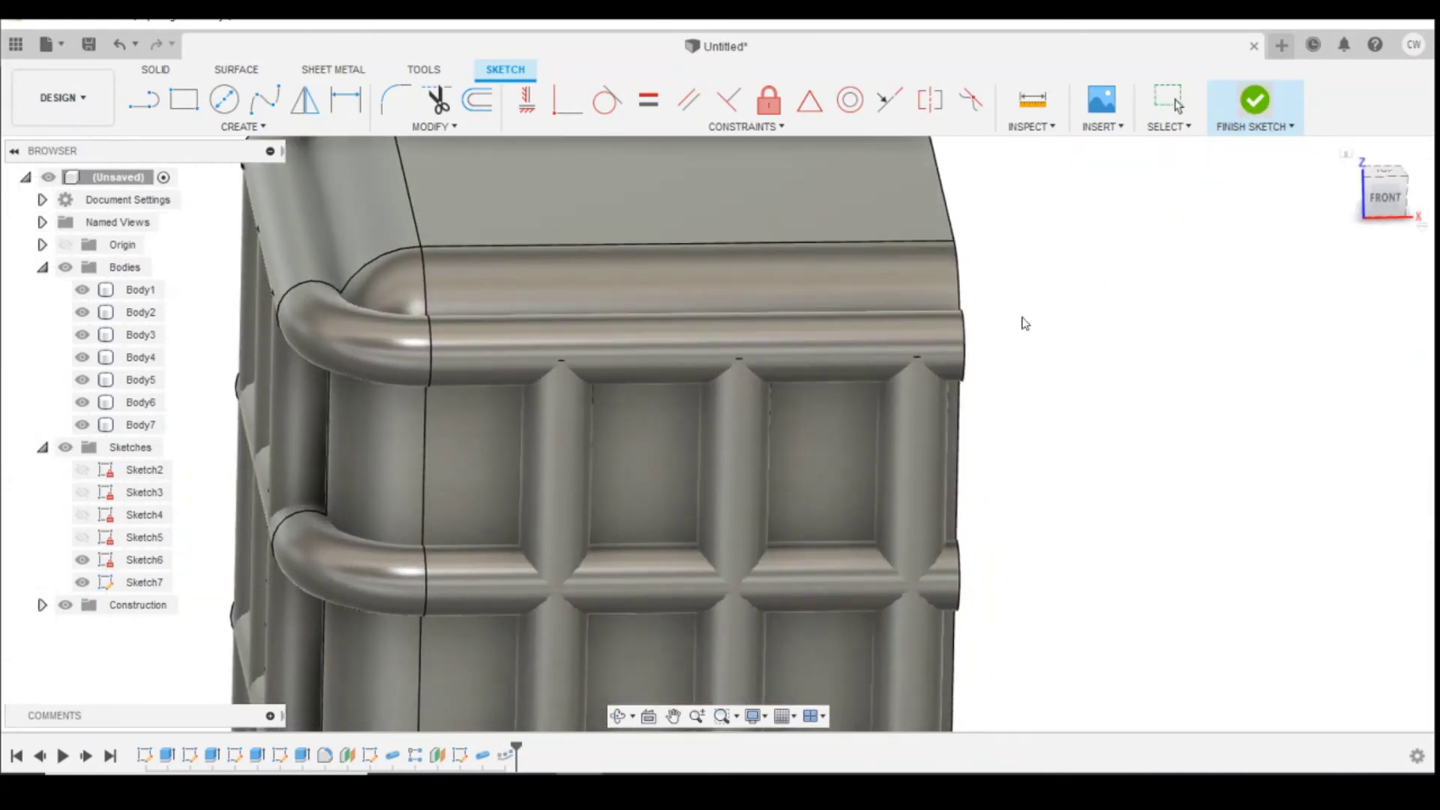
Examine the vertical pipes' upper ends where they meet the uppermost horizontal pipe, and the overall model.
{"action": "scroll", "coordinate": [916, 362], "scroll_direction": "up", "scroll_amount": 10}
{"action": "left_click", "coordinate": [916, 363]}
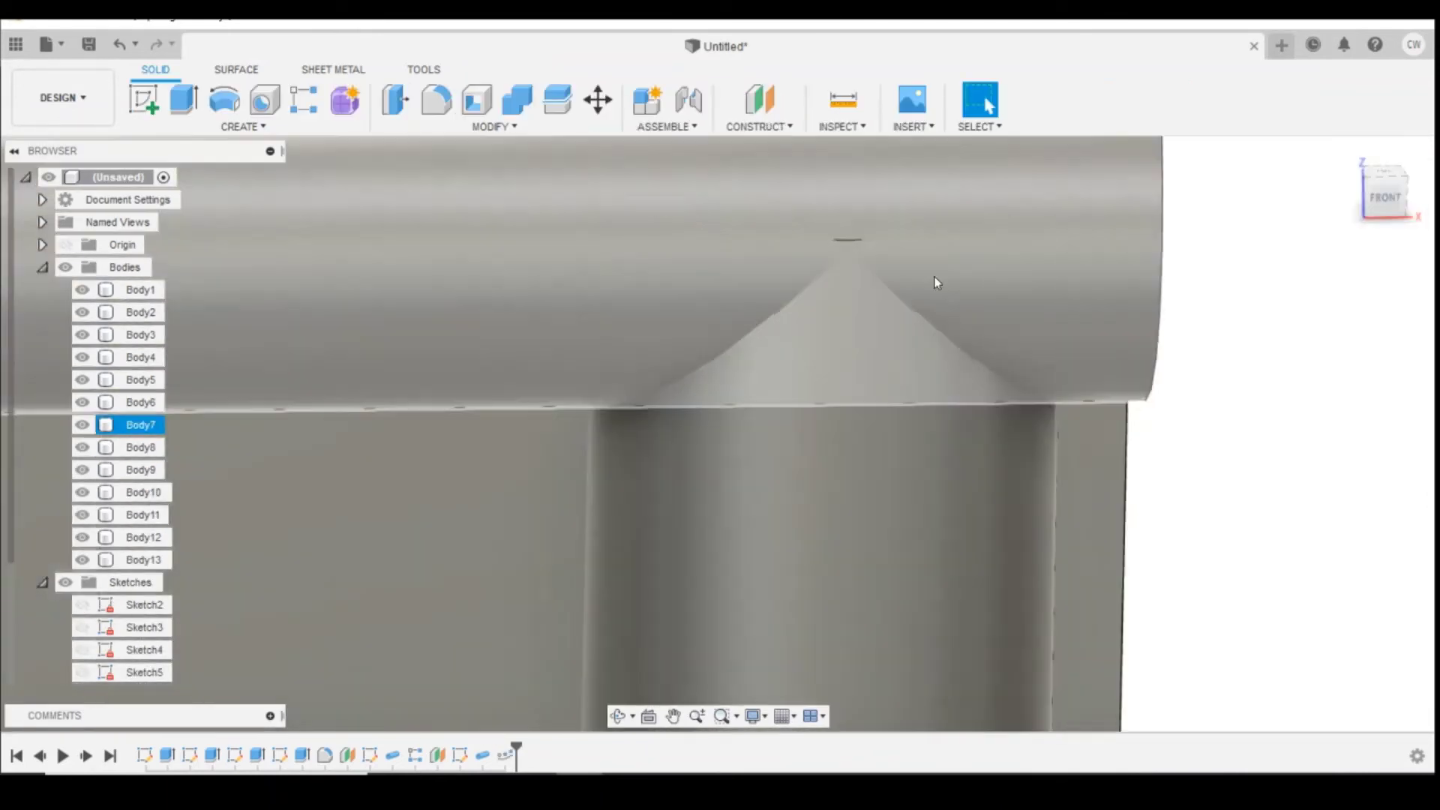
{"action": "scroll", "coordinate": [924, 288], "scroll_direction": "up", "scroll_amount": 3}
{"action": "scroll", "coordinate": [971, 300], "scroll_direction": "down", "scroll_amount": 2}
{"action": "key", "text": "Escape"}
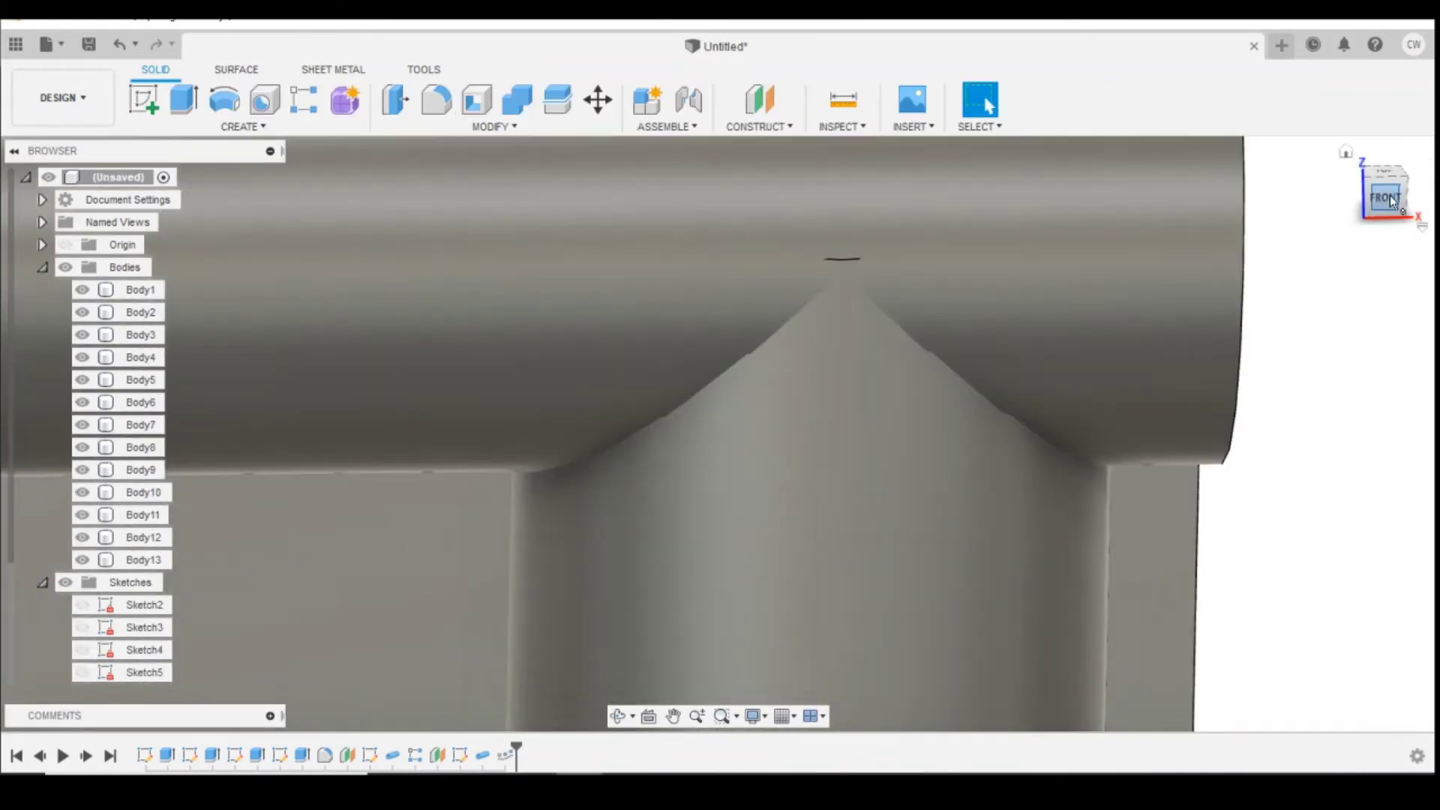
{"action": "left_click_drag", "start_coordinate": [1391, 202], "coordinate": [1387, 213]}
{"action": "scroll", "coordinate": [1250, 530], "scroll_direction": "down", "scroll_amount": 5}
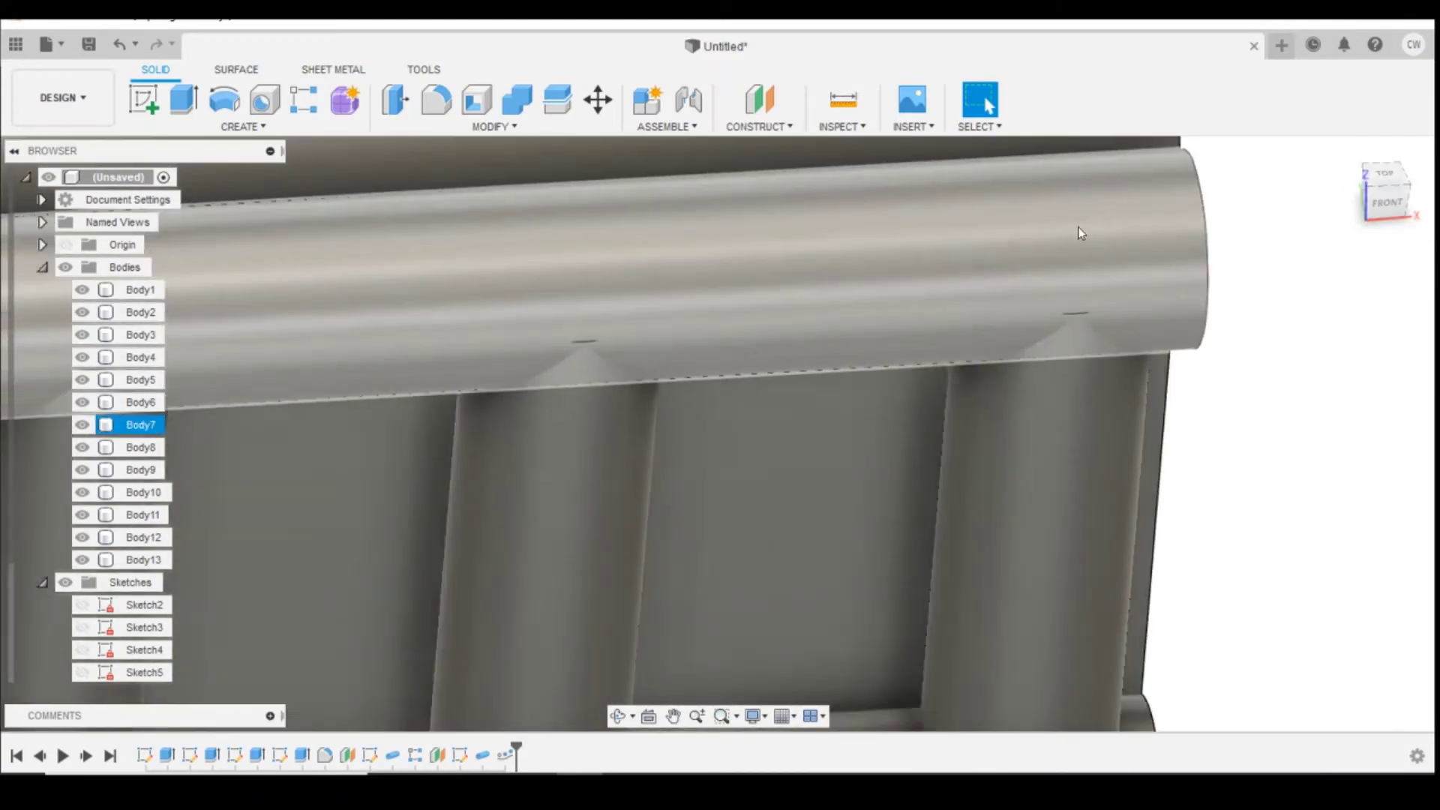
{"action": "scroll", "coordinate": [1080, 233], "scroll_direction": "up", "scroll_amount": 3}
{"action": "scroll", "coordinate": [1189, 424], "scroll_direction": "down", "scroll_amount": 10}
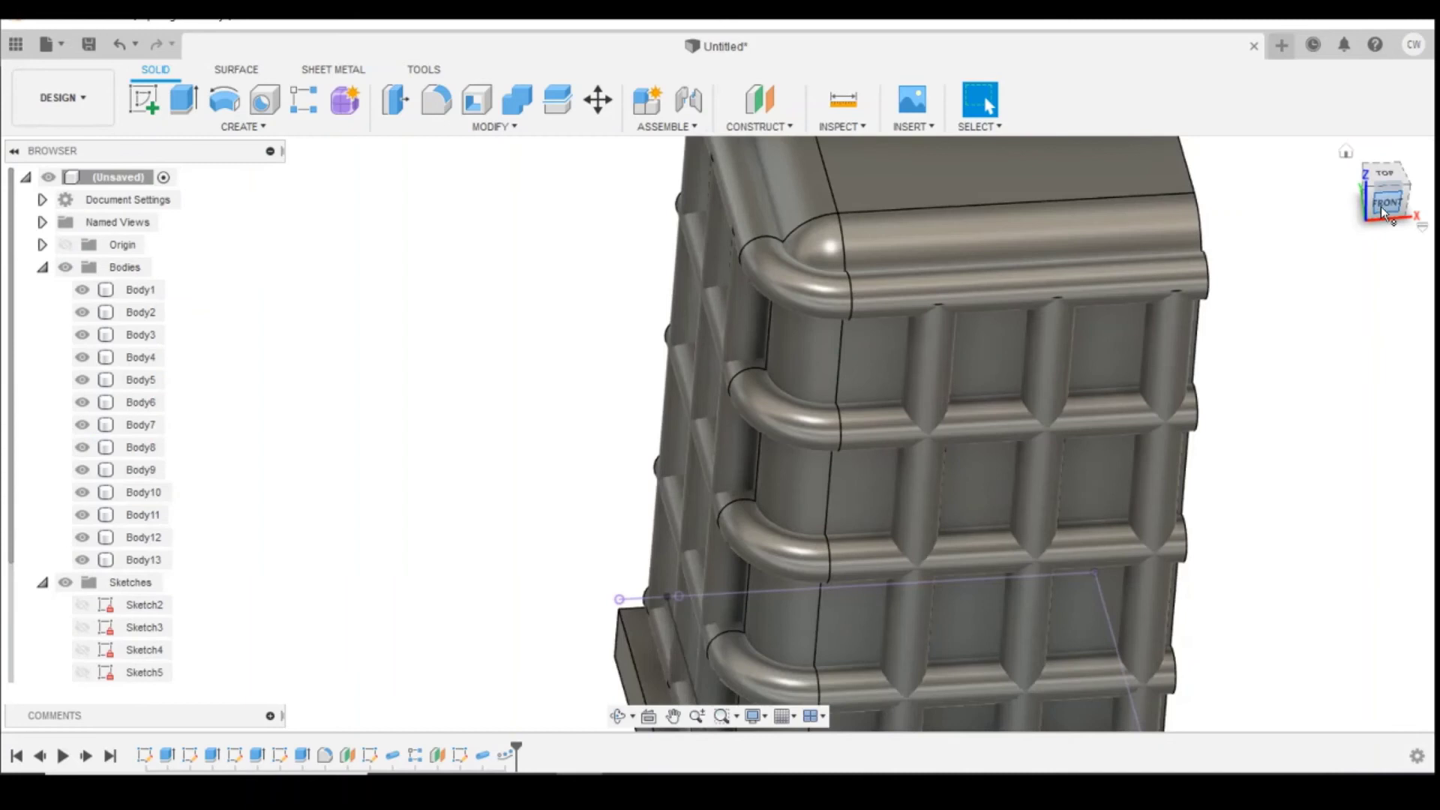
{"action": "left_click", "coordinate": [1385, 211]}
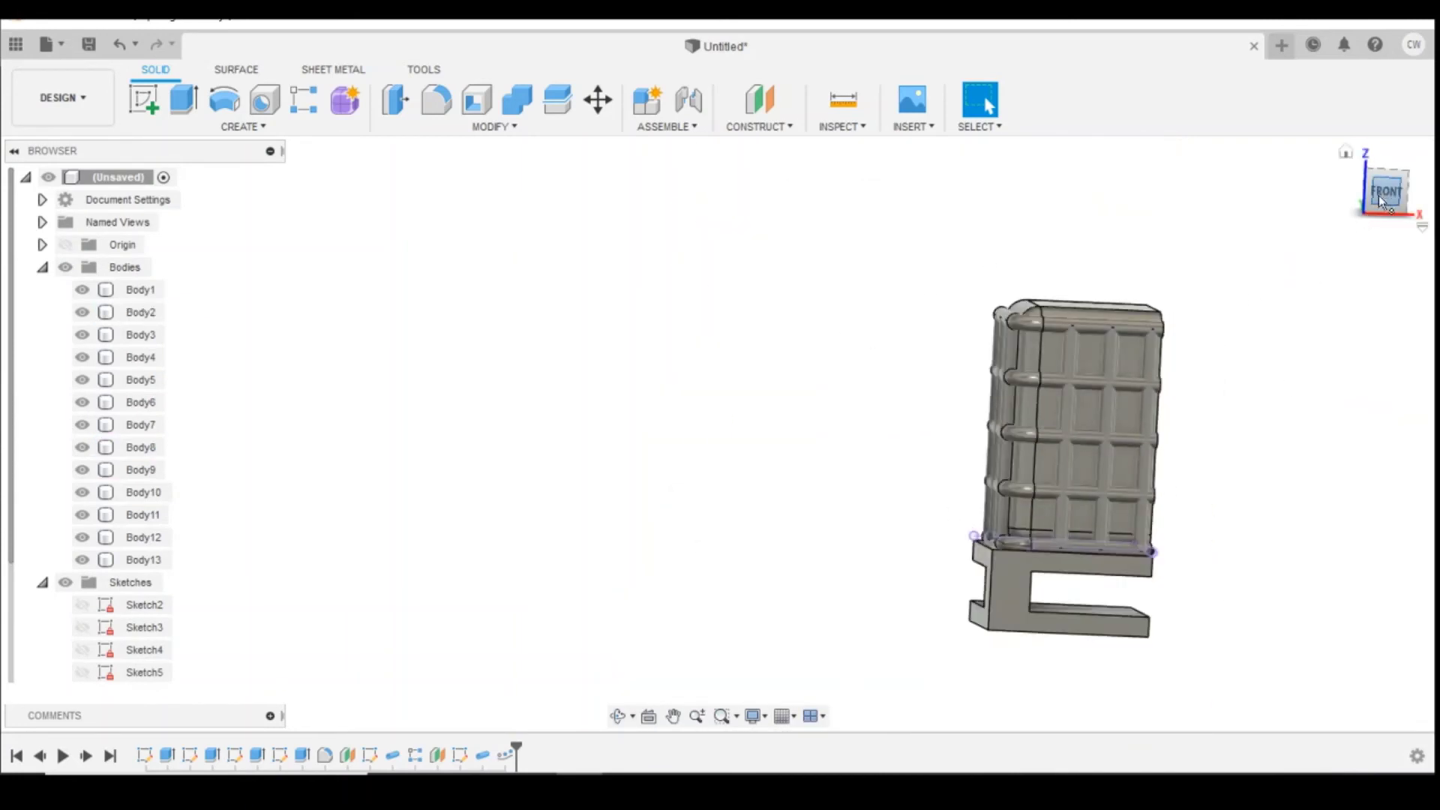
{"action": "left_click_drag", "start_coordinate": [1378, 197], "coordinate": [1416, 213]}
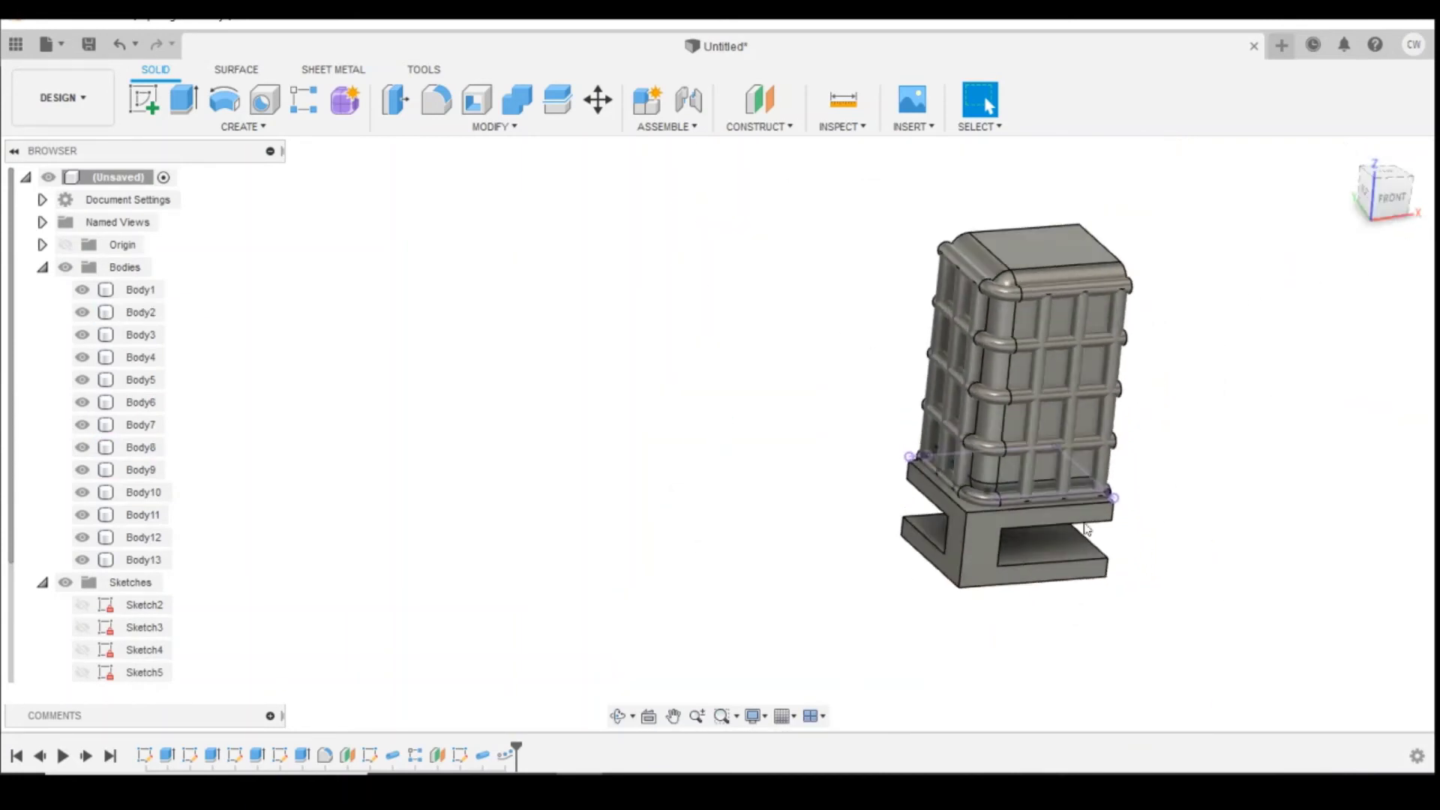
Hide Sketch6, the path sketch around the bottom of the block.
{"action": "scroll", "coordinate": [89, 626], "scroll_direction": "down", "scroll_amount": 3}
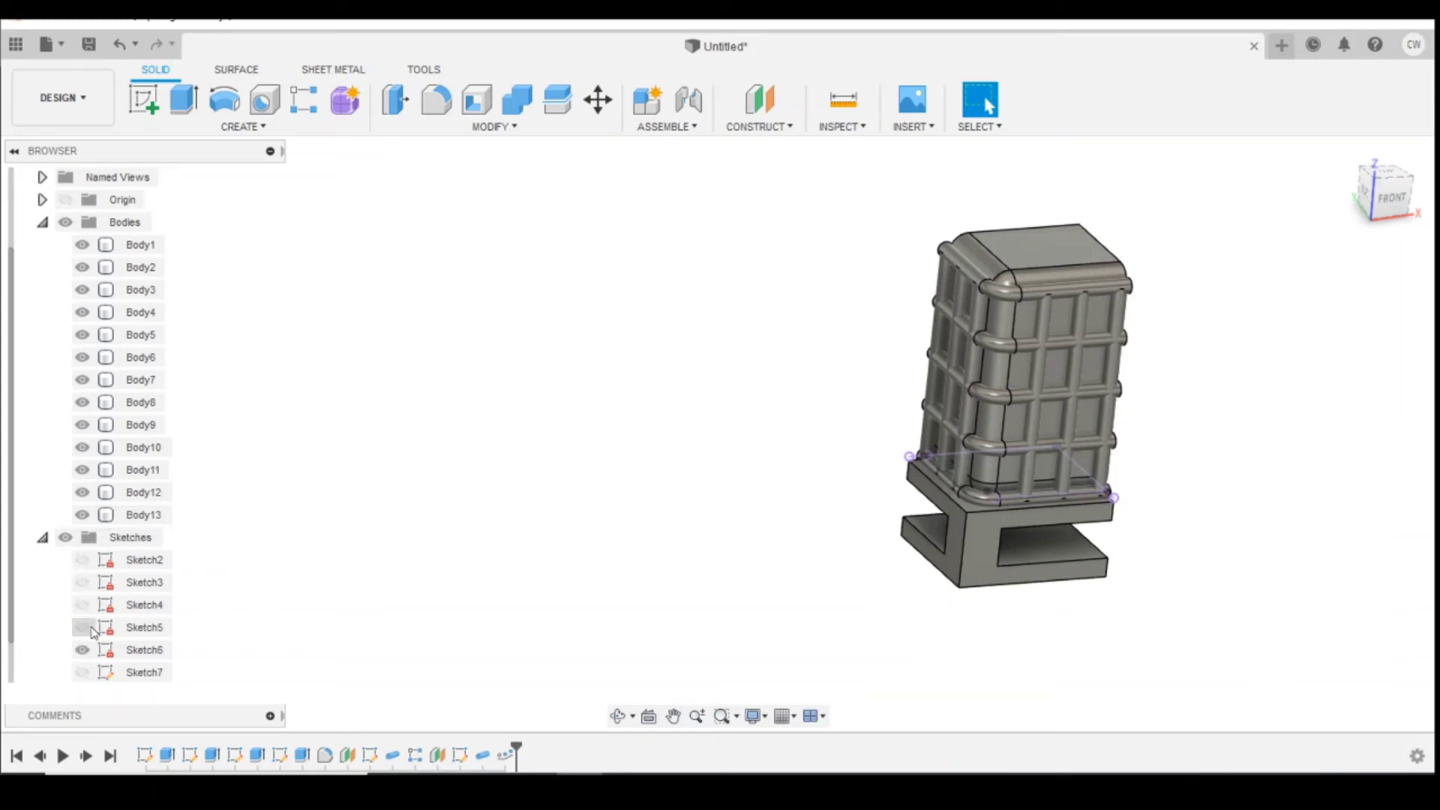
{"action": "left_click", "coordinate": [87, 628]}
{"action": "left_click", "coordinate": [1101, 497]}
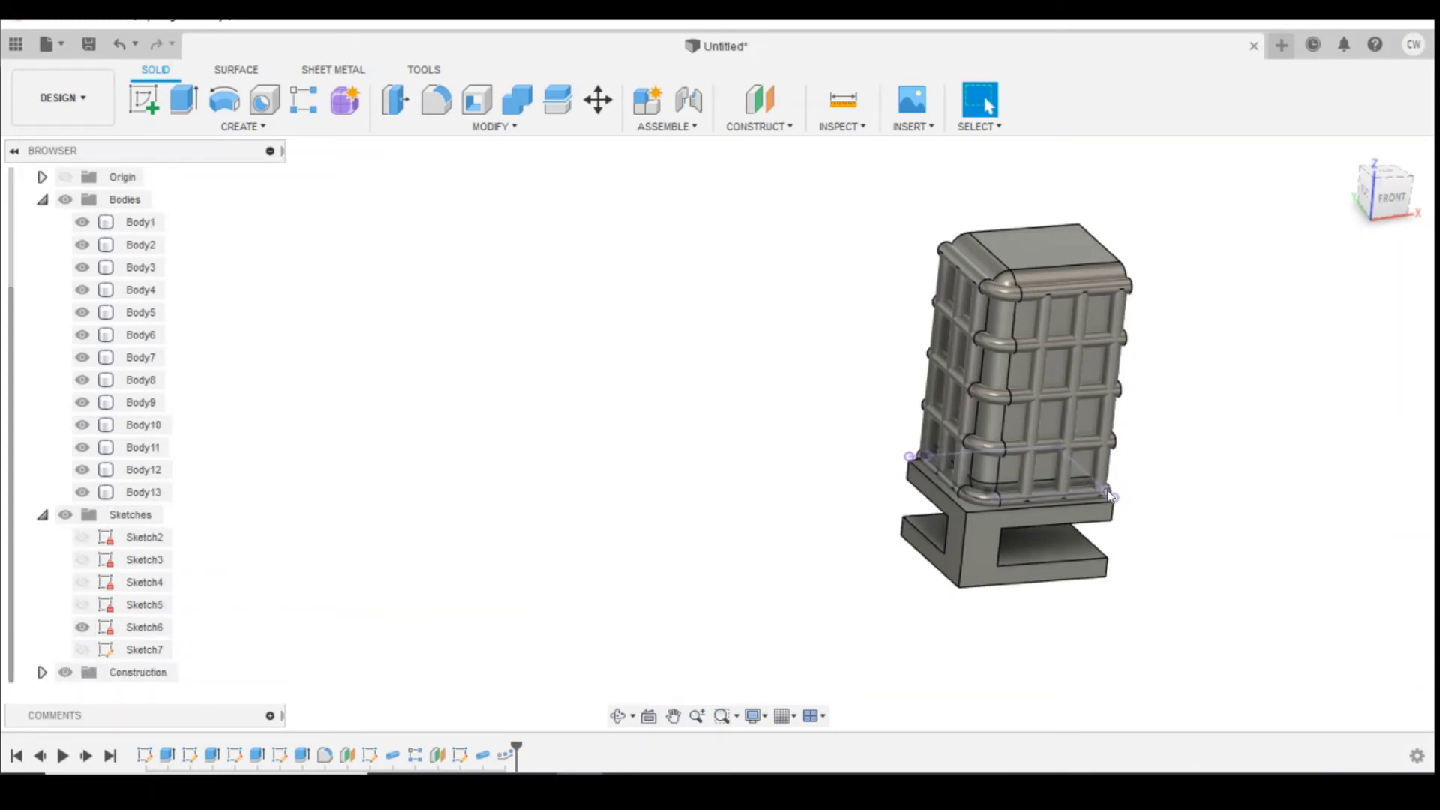
{"action": "left_click", "coordinate": [83, 627]}
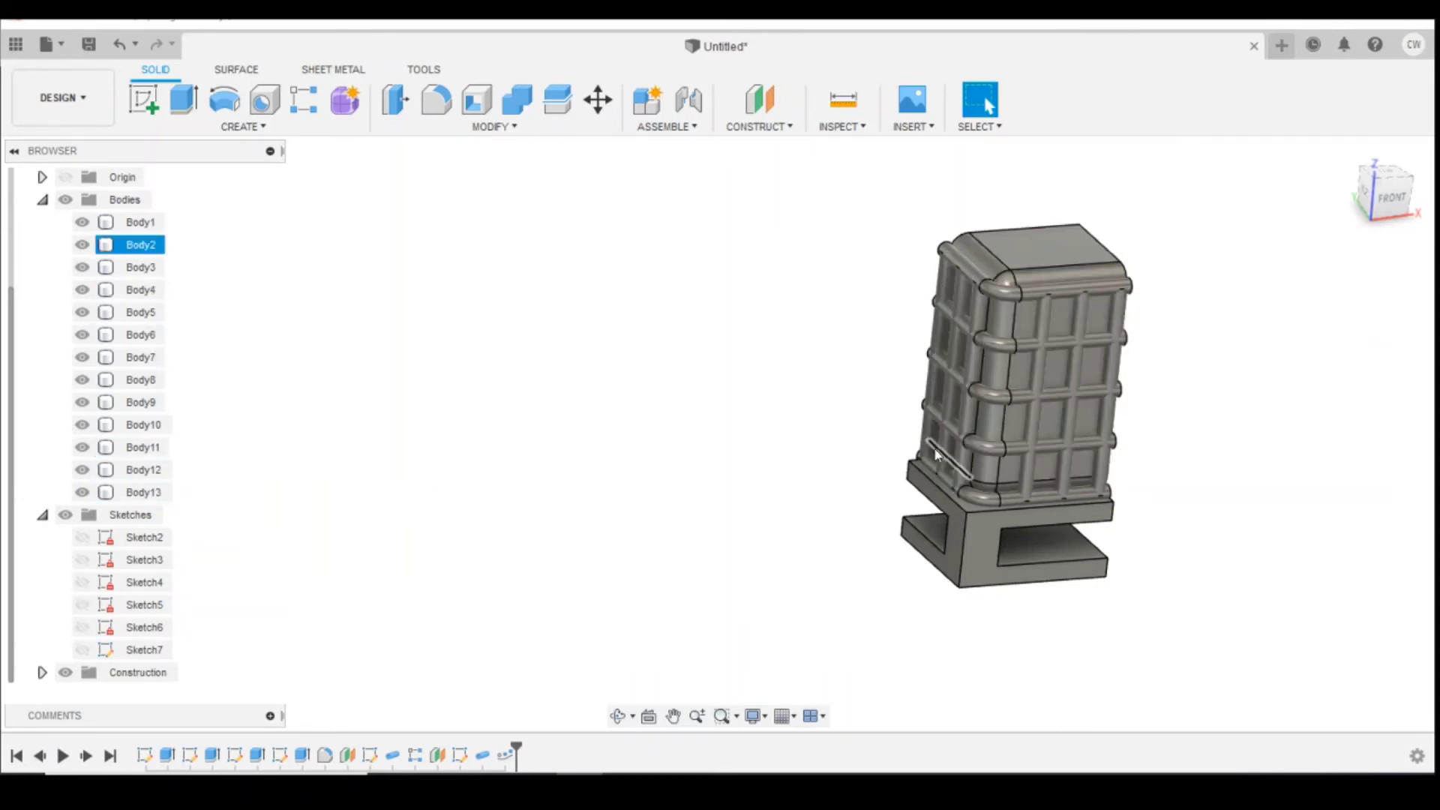
Combine the base Body1 as target with Body2 through Body13 as tool bodies, using the Join operation.
{"action": "left_click", "coordinate": [524, 107]}
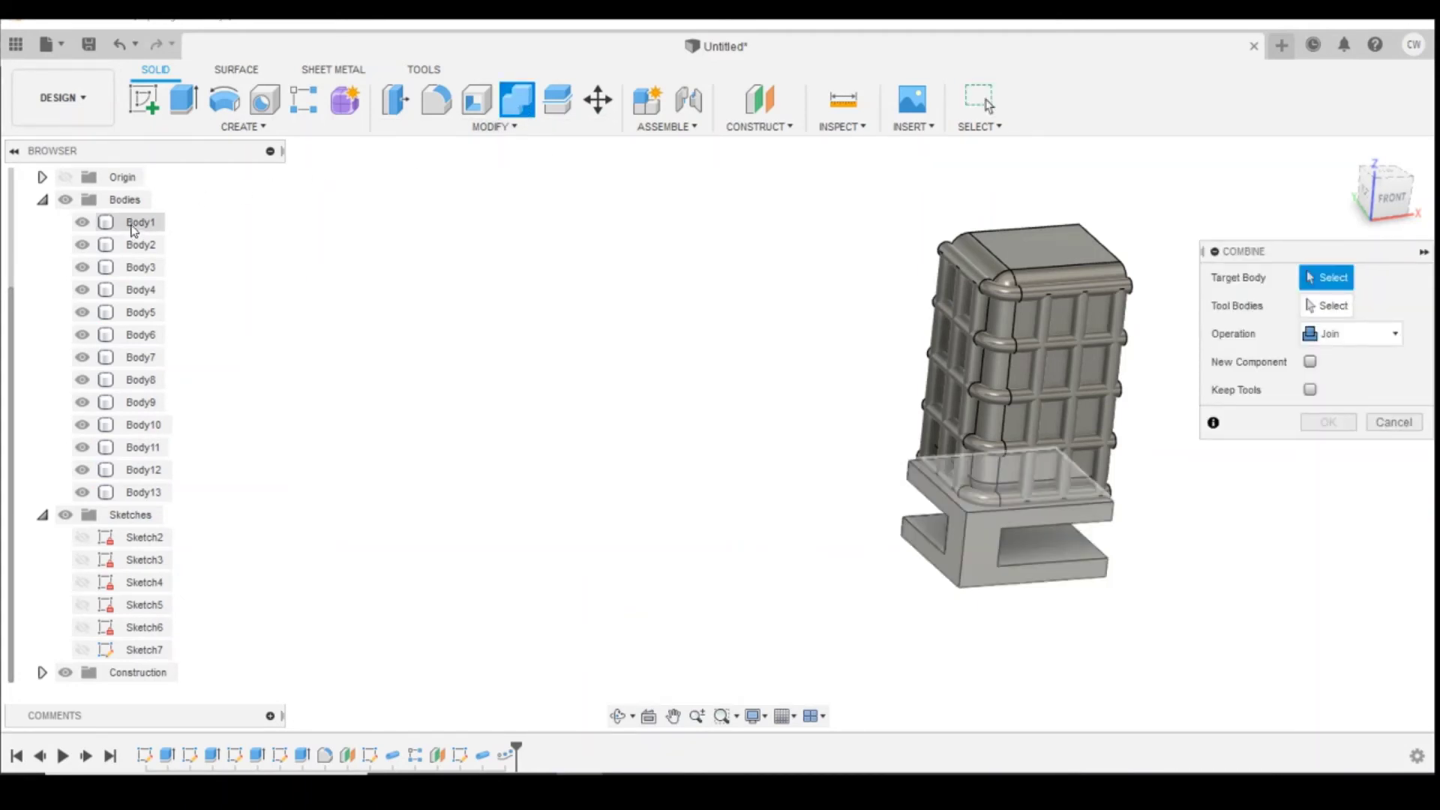
{"action": "left_click", "coordinate": [135, 223]}
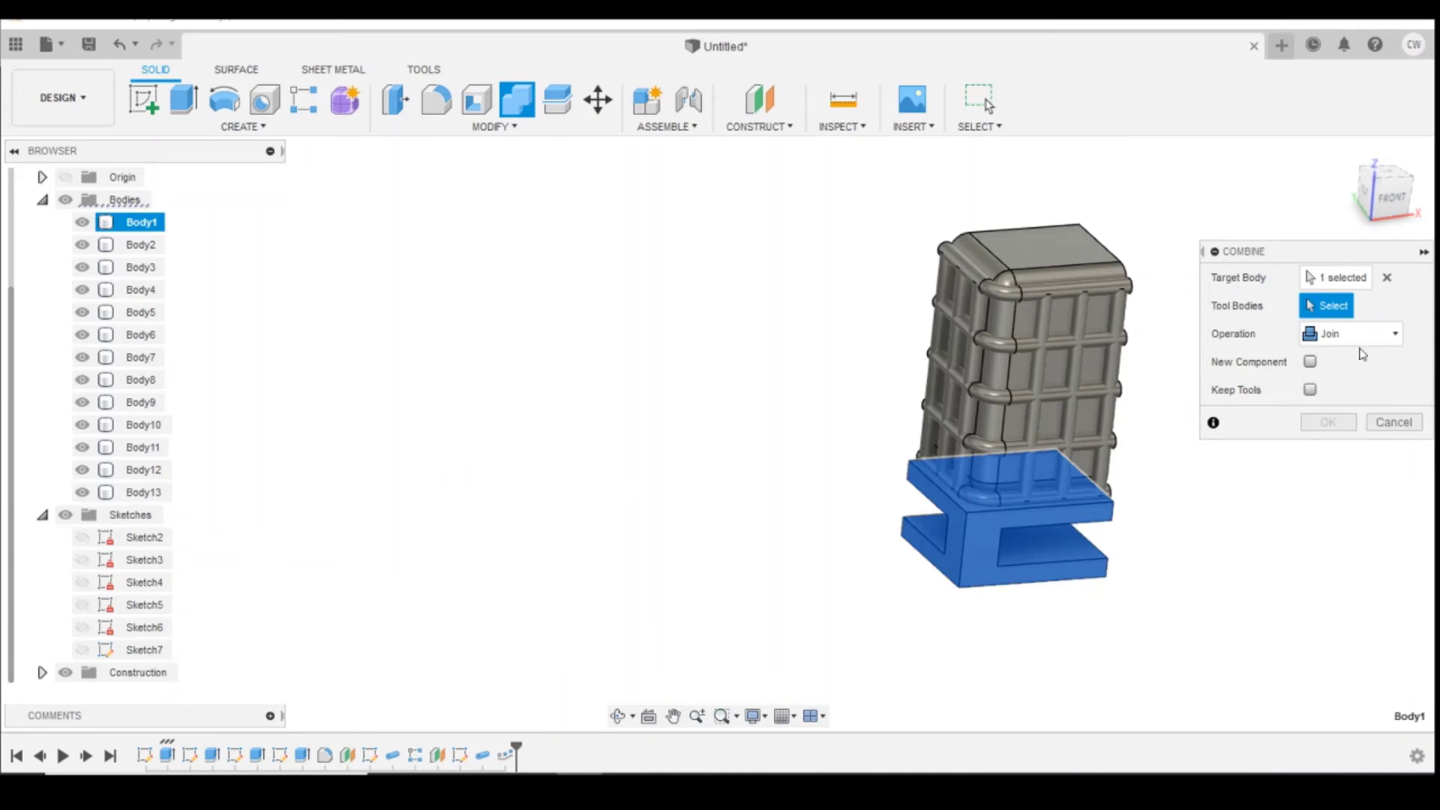
{"action": "left_click", "coordinate": [141, 245]}
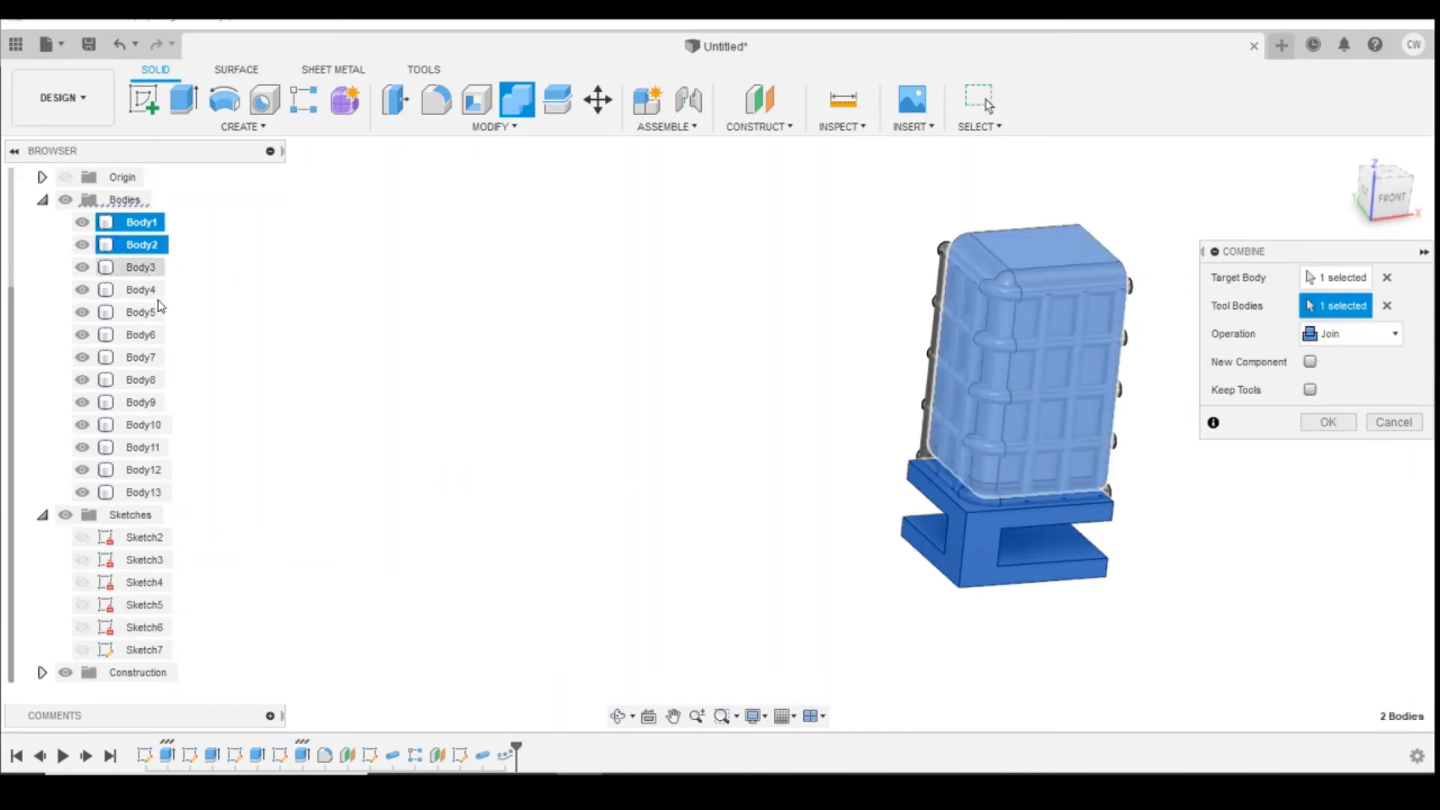
{"action": "left_click", "coordinate": [145, 492], "text": "shift"}
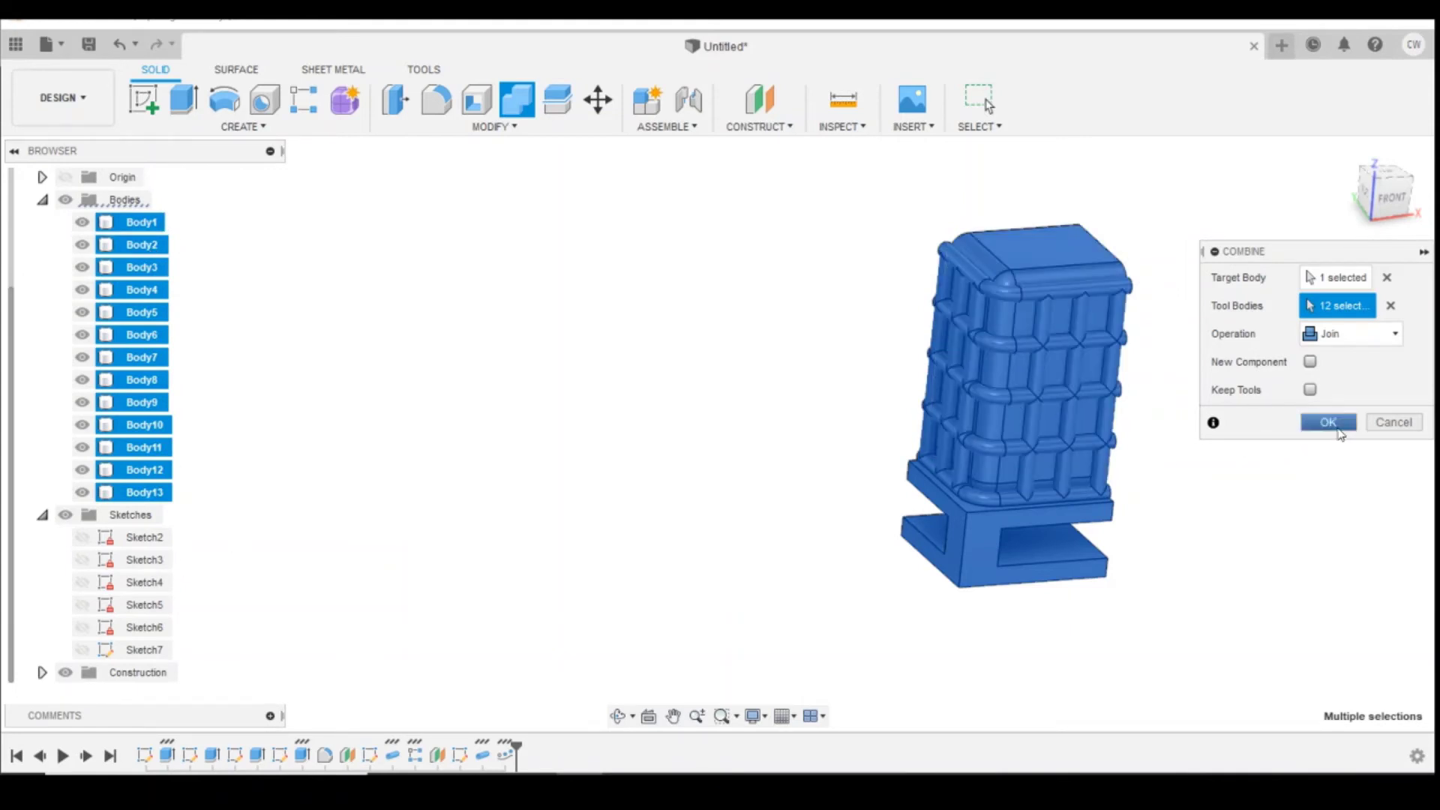
{"action": "left_click", "coordinate": [1327, 423]}
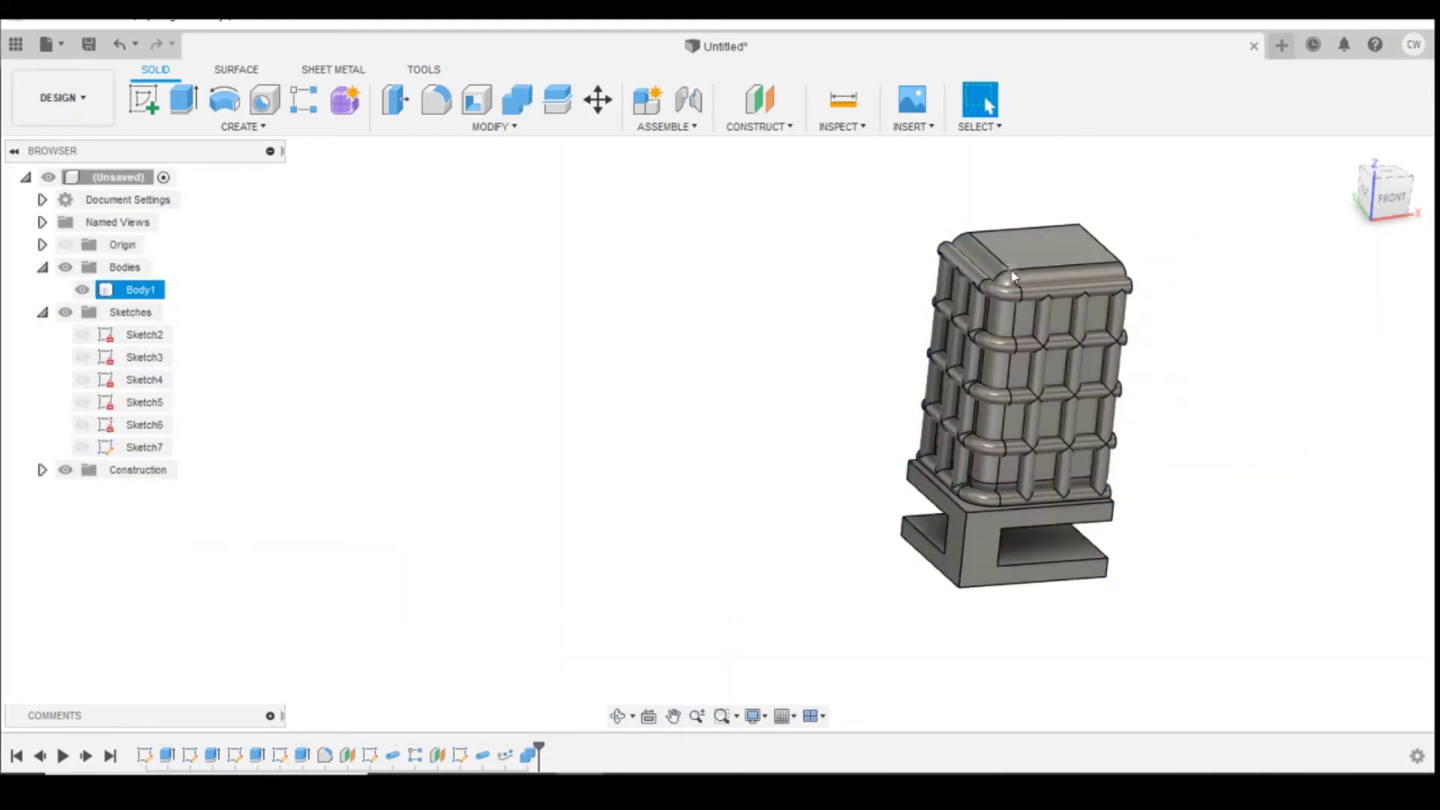
{"action": "left_click", "coordinate": [1250, 322]}
{"action": "left_click", "coordinate": [84, 290]}
{"action": "left_click", "coordinate": [85, 291]}
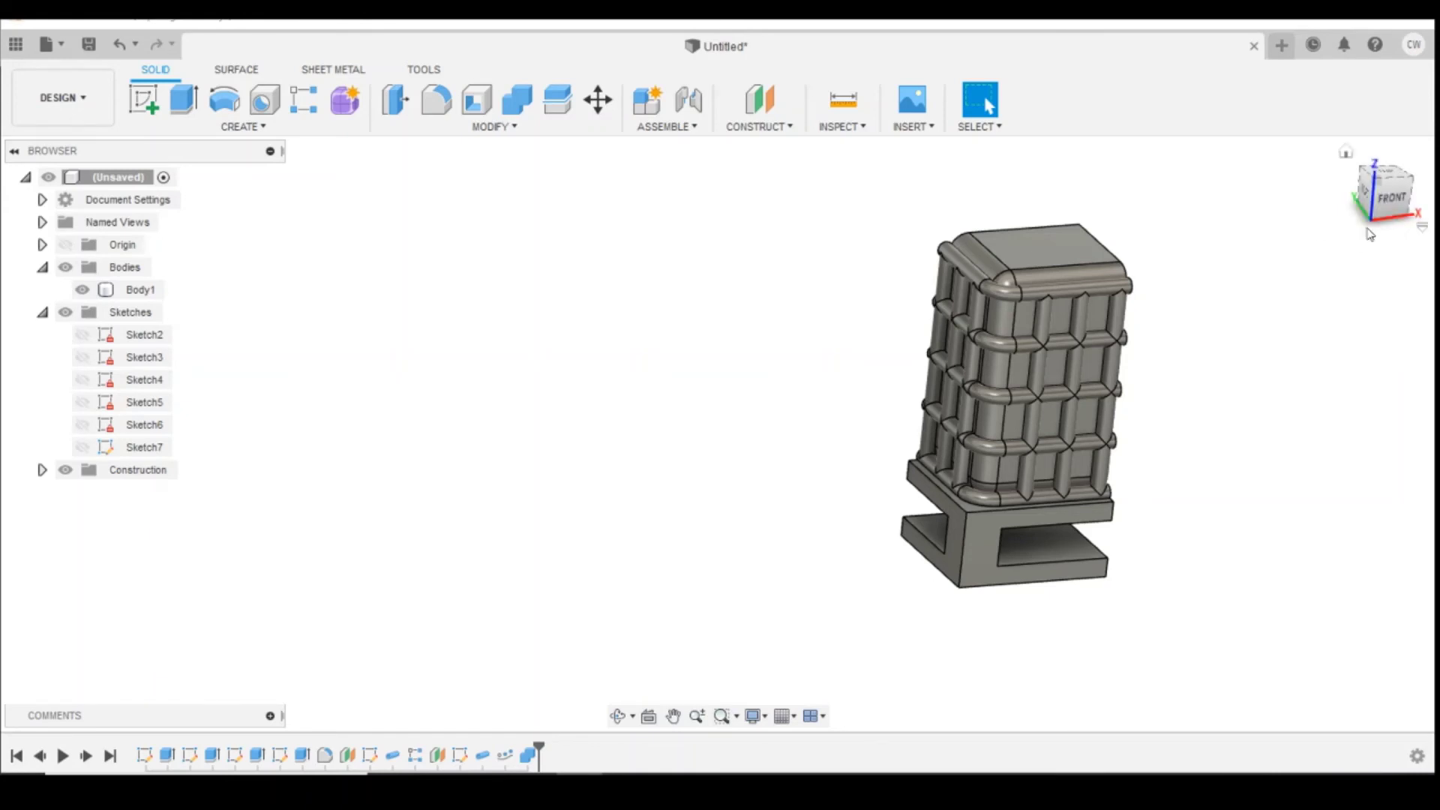
Mirror the combined body across the block's flat side face facing +X, using the Join operation.
{"action": "left_click_drag", "start_coordinate": [1384, 201], "coordinate": [1385, 206]}
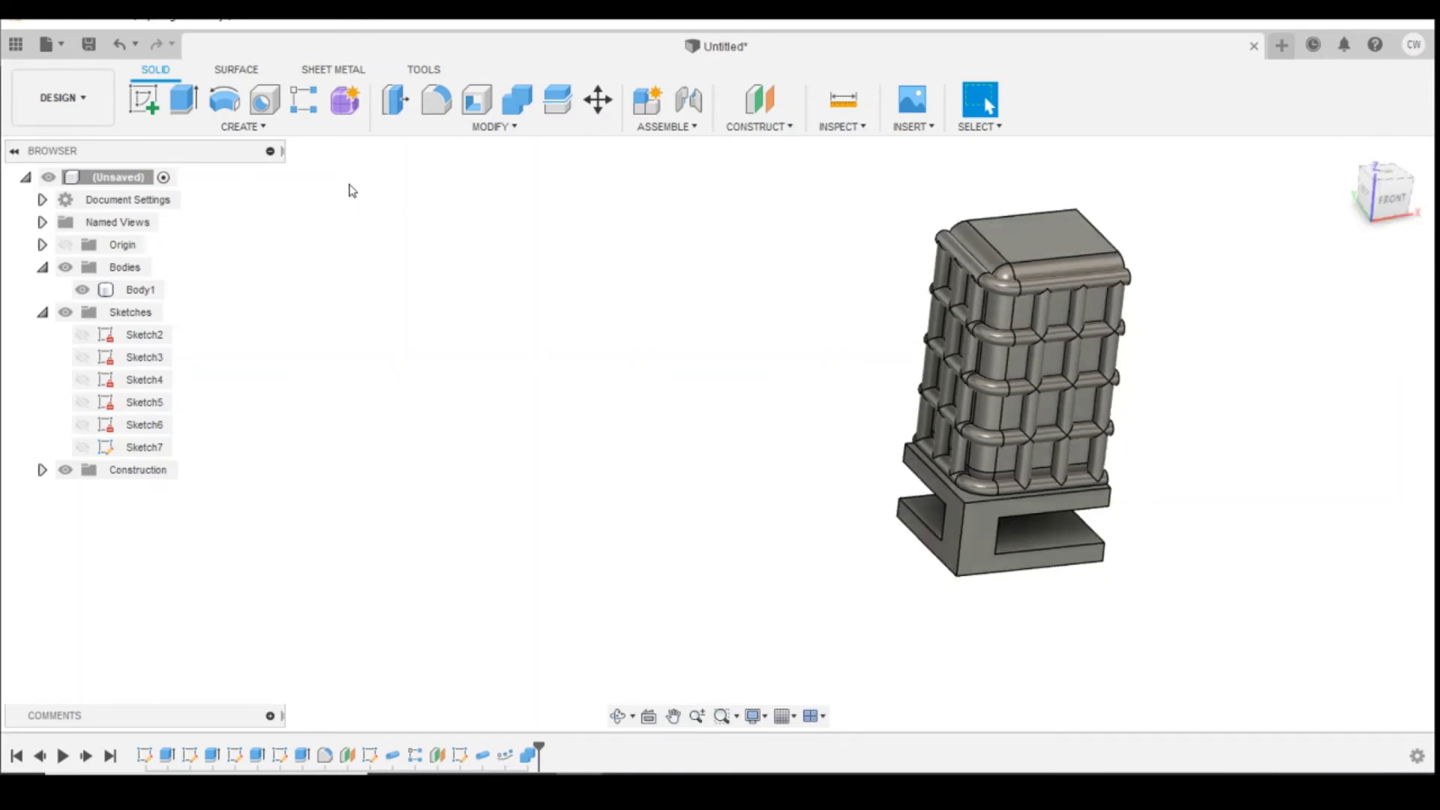
{"action": "left_click", "coordinate": [255, 124]}
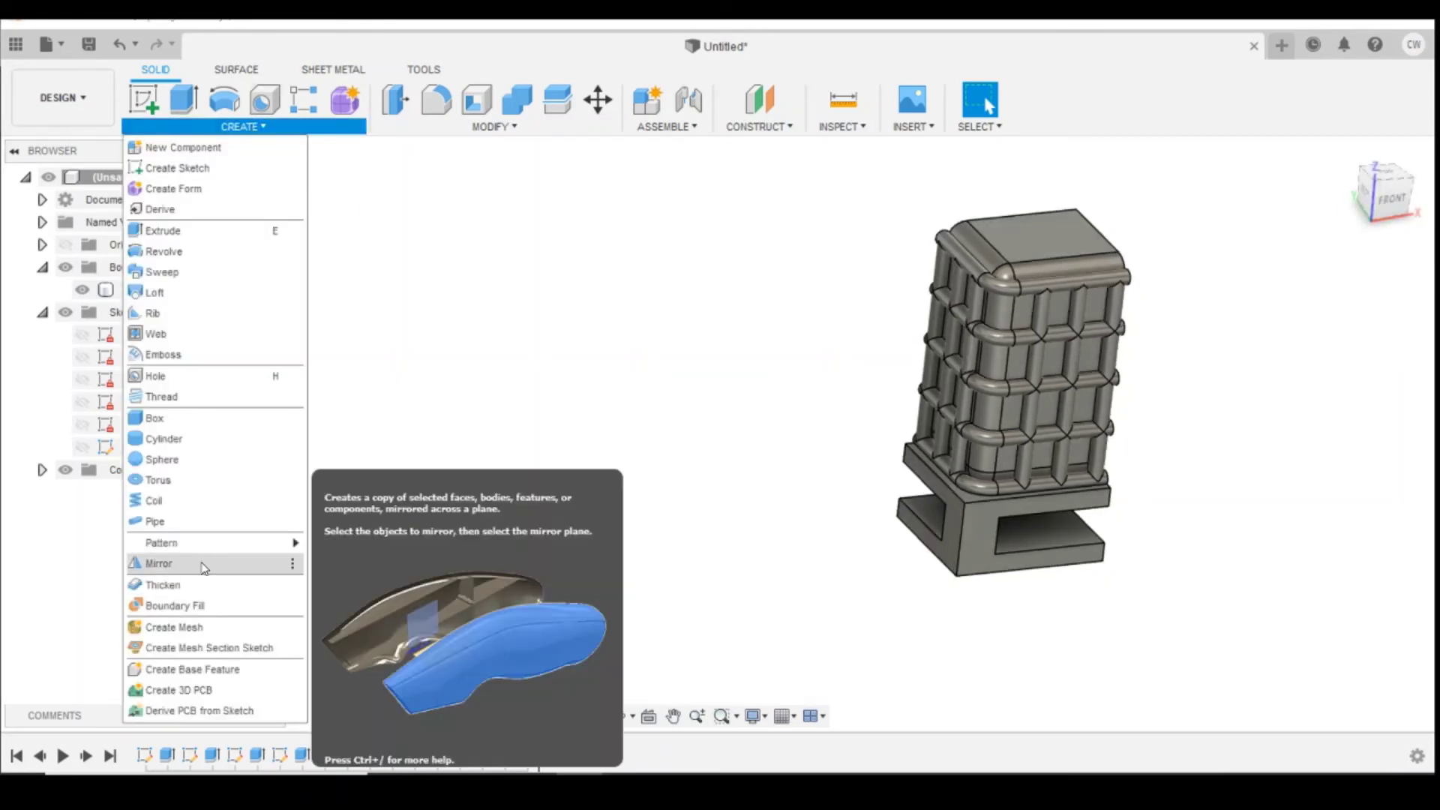
{"action": "left_click", "coordinate": [204, 568]}
{"action": "left_click", "coordinate": [1072, 461]}
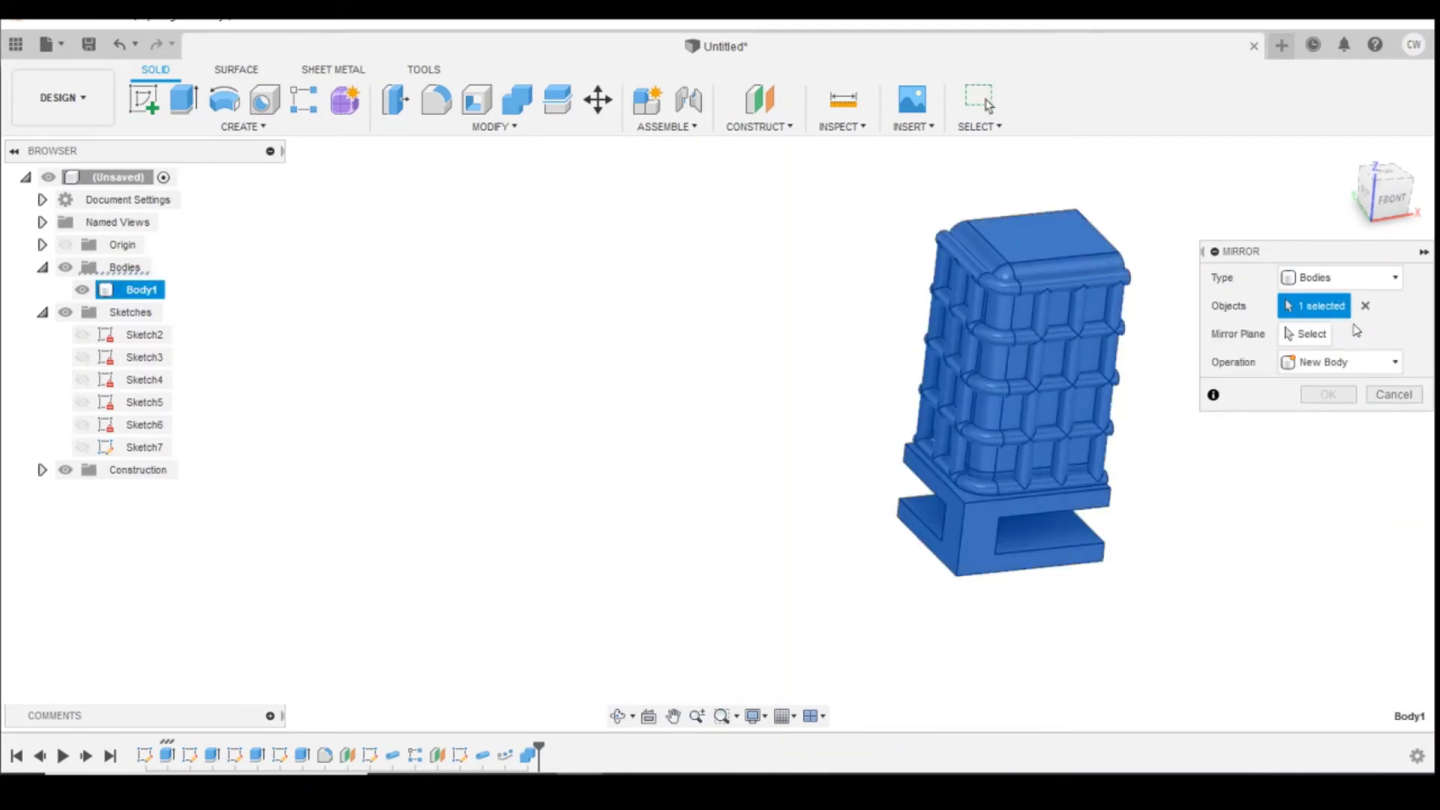
{"action": "left_click", "coordinate": [1322, 338]}
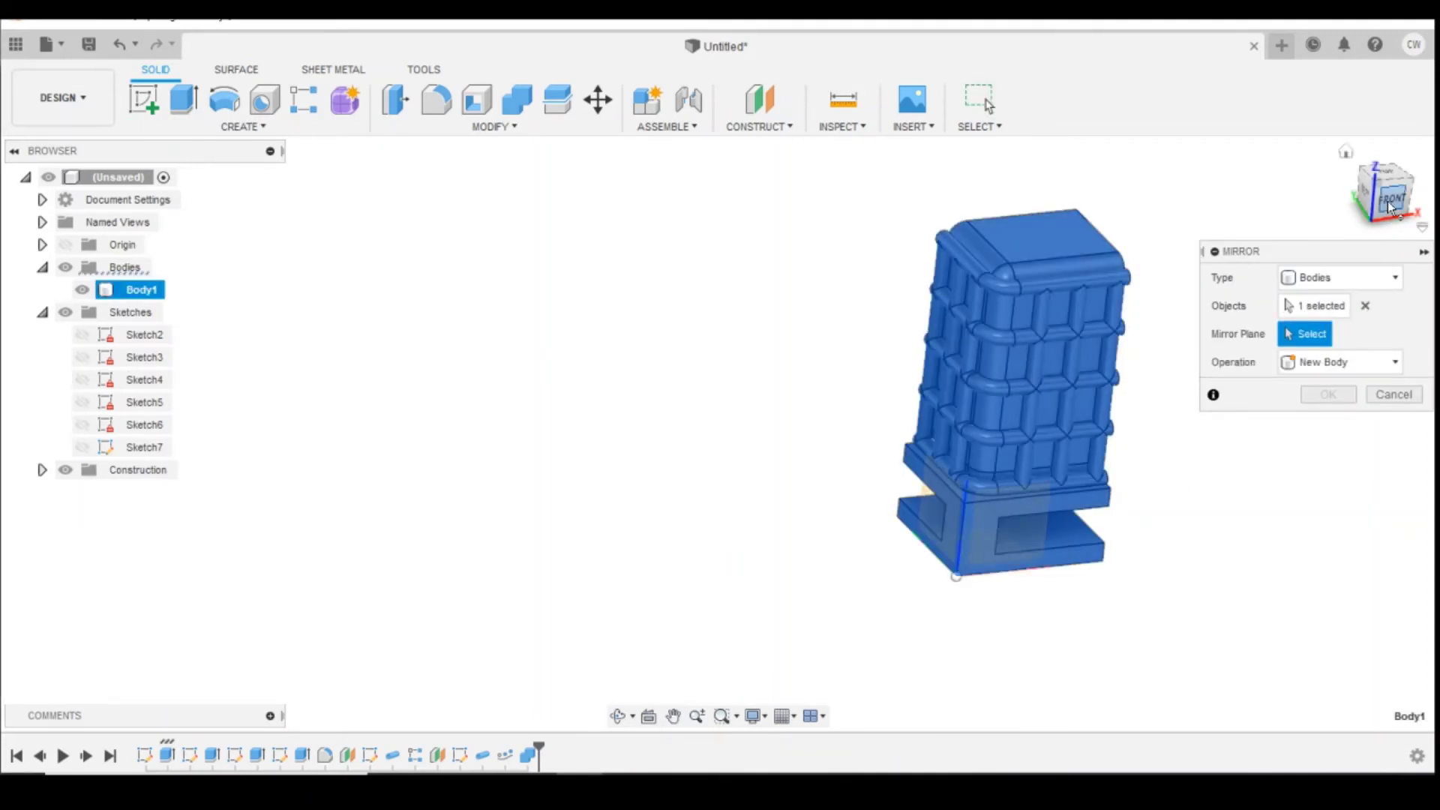
{"action": "left_click_drag", "start_coordinate": [1392, 213], "coordinate": [1339, 204]}
{"action": "left_click", "coordinate": [1119, 430]}
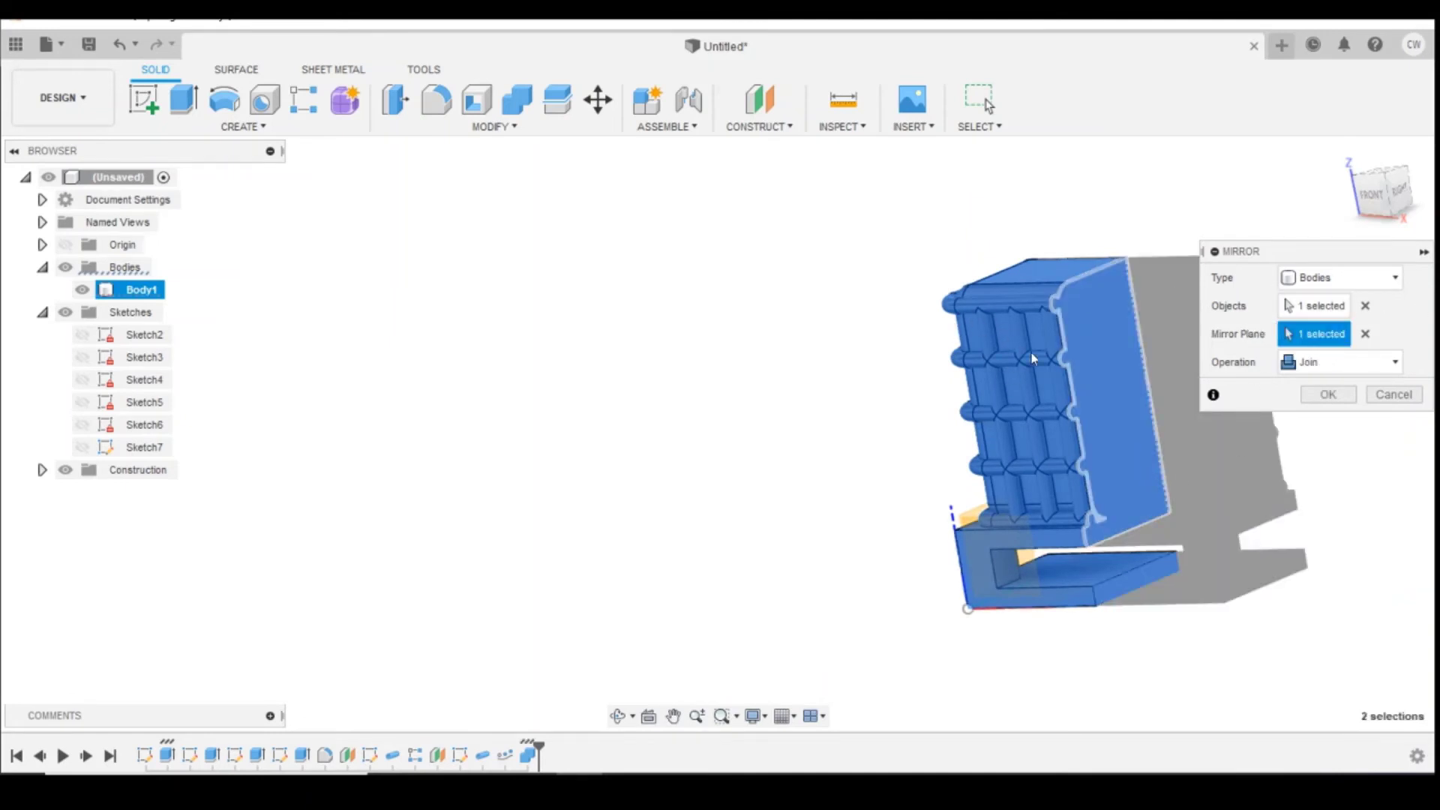
{"action": "left_click", "coordinate": [1326, 396]}
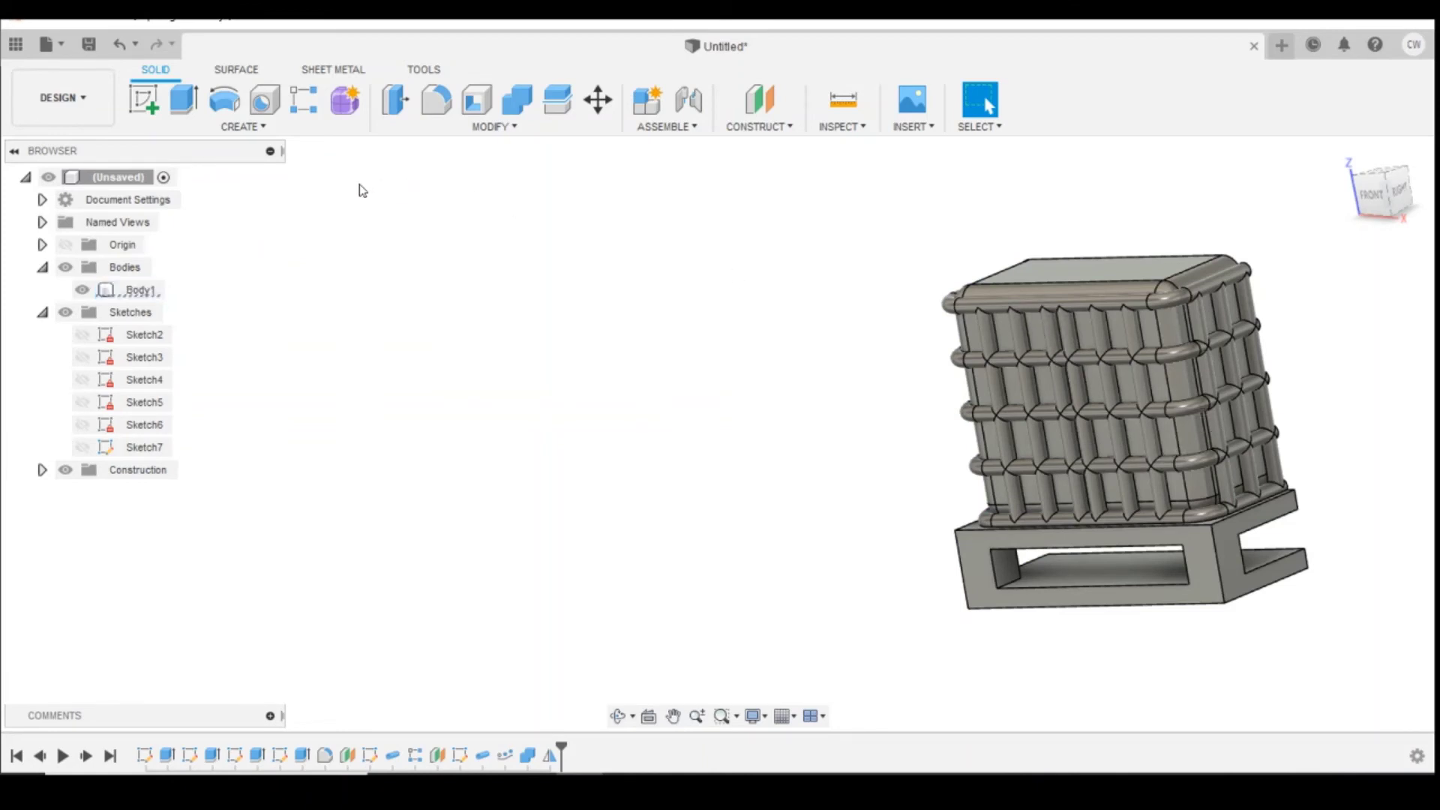
Mirror the joined body across its remaining flat side face to complete the full four-sided model in one body.
{"action": "left_click", "coordinate": [242, 126]}
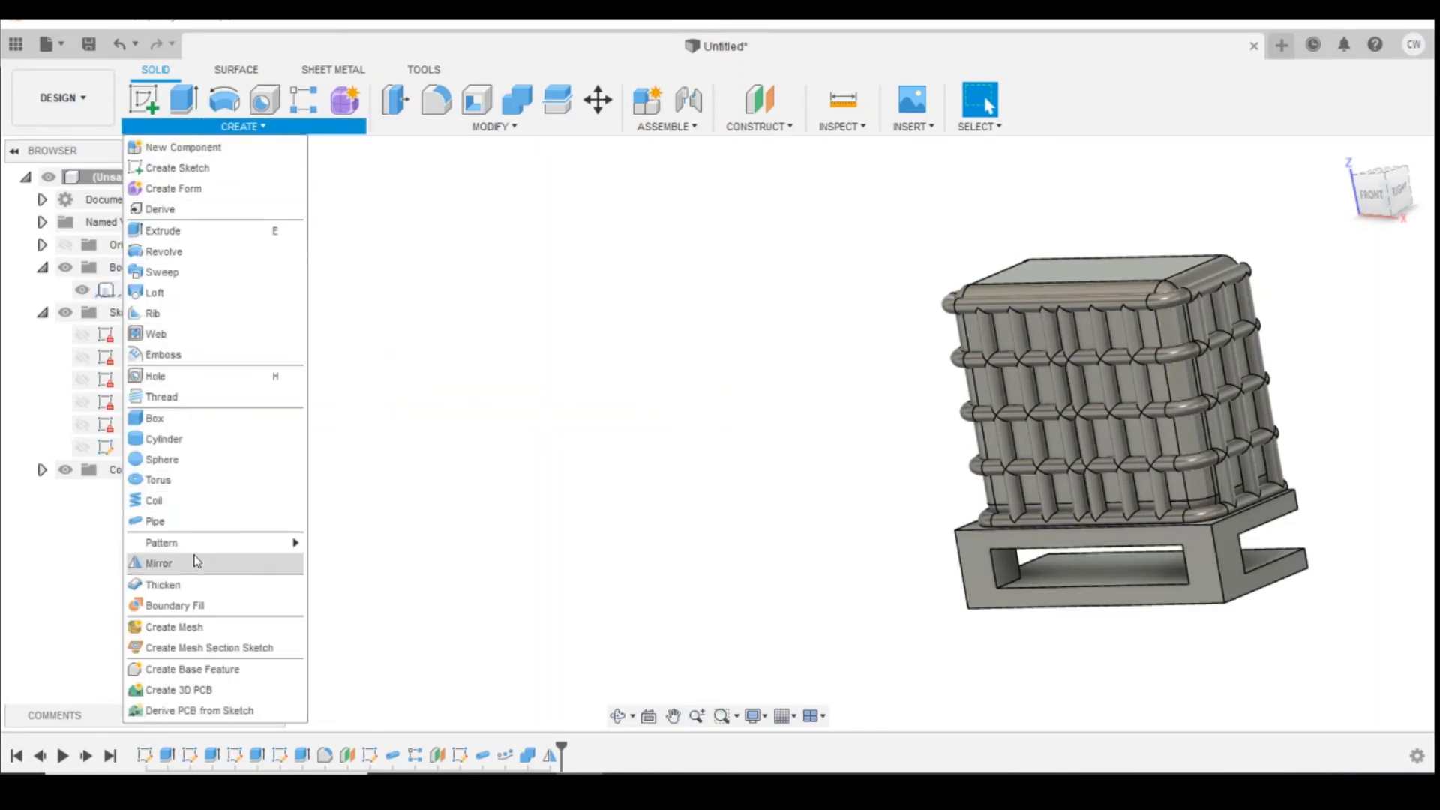
{"action": "left_click", "coordinate": [215, 564]}
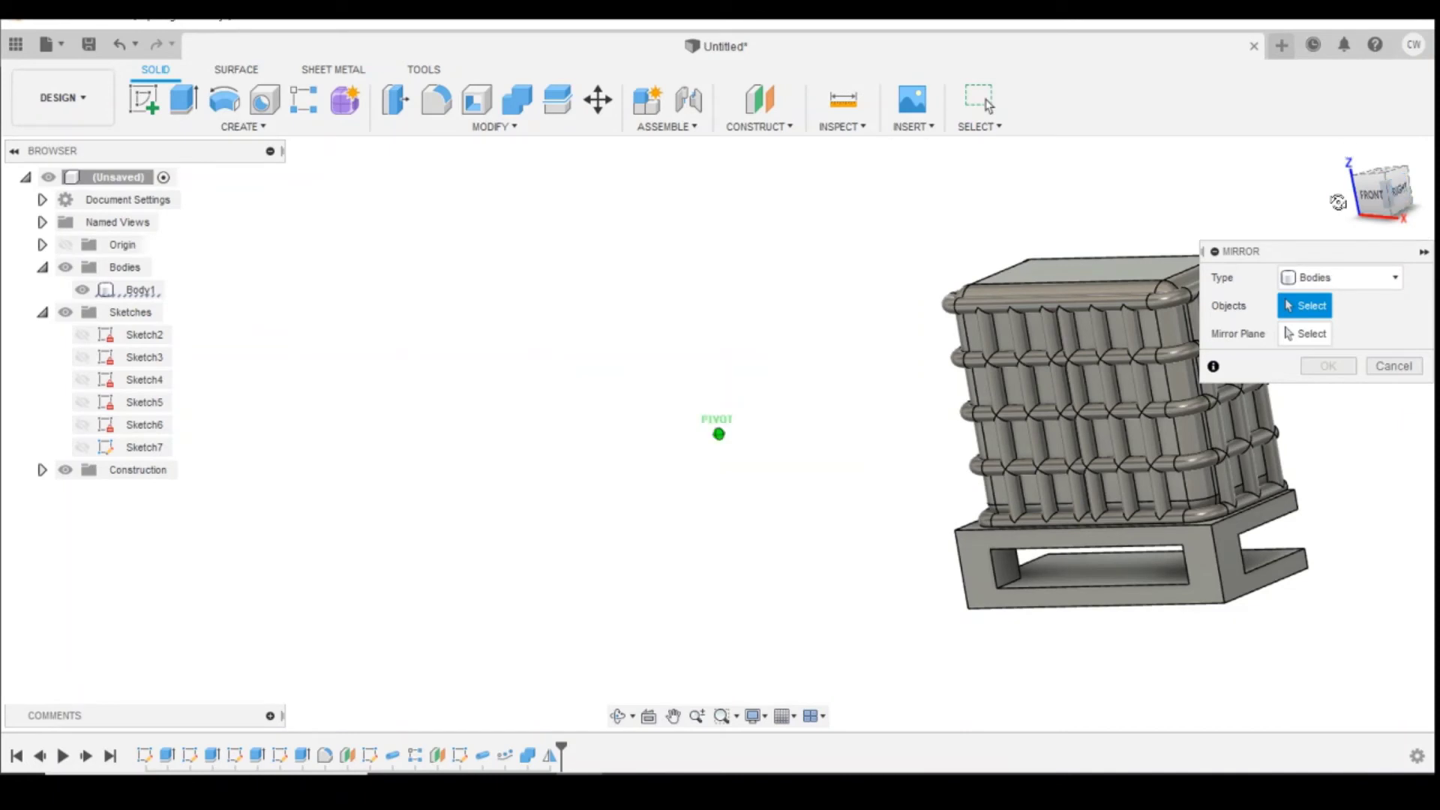
{"action": "left_click_drag", "start_coordinate": [1338, 202], "coordinate": [1399, 201]}
{"action": "left_click", "coordinate": [765, 492]}
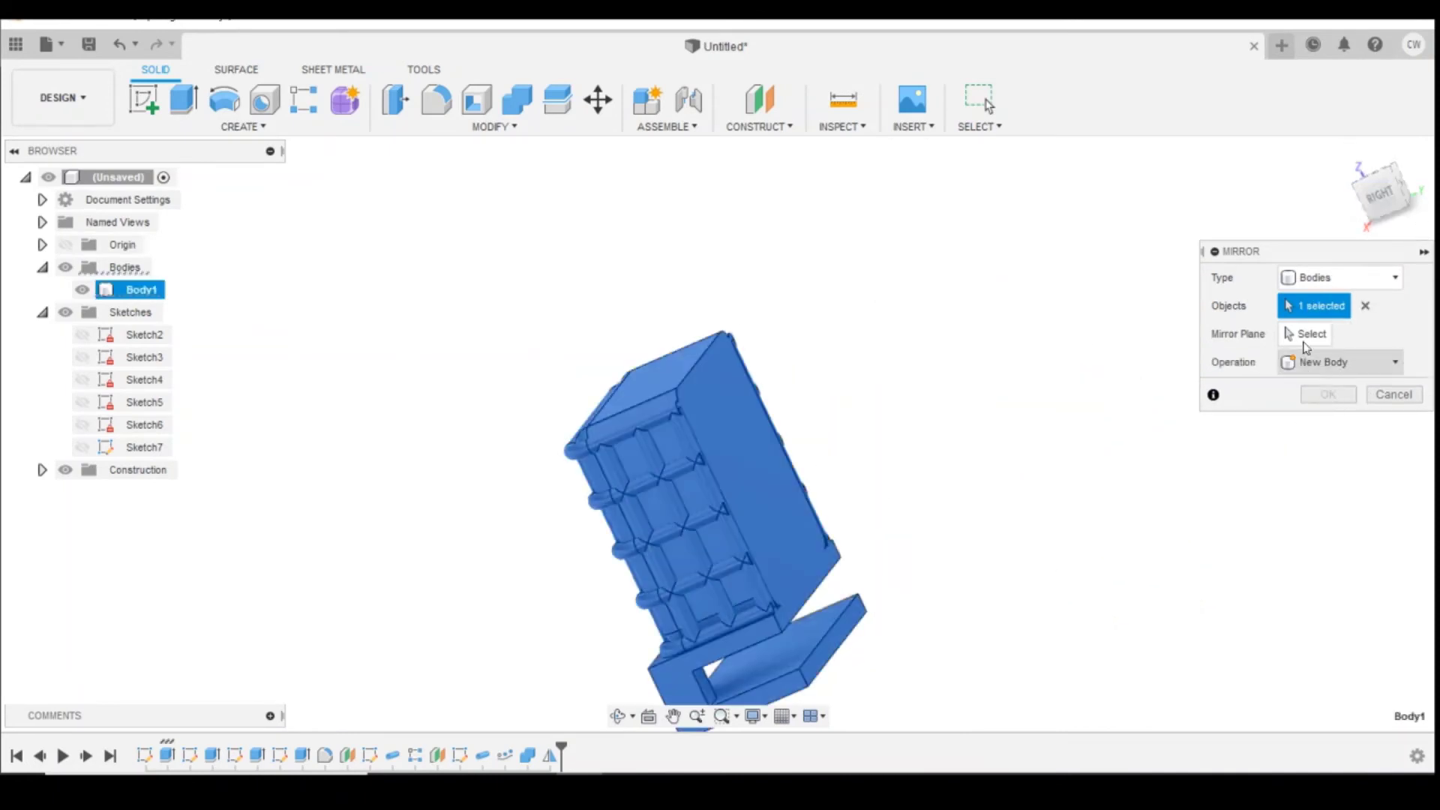
{"action": "left_click", "coordinate": [1306, 335]}
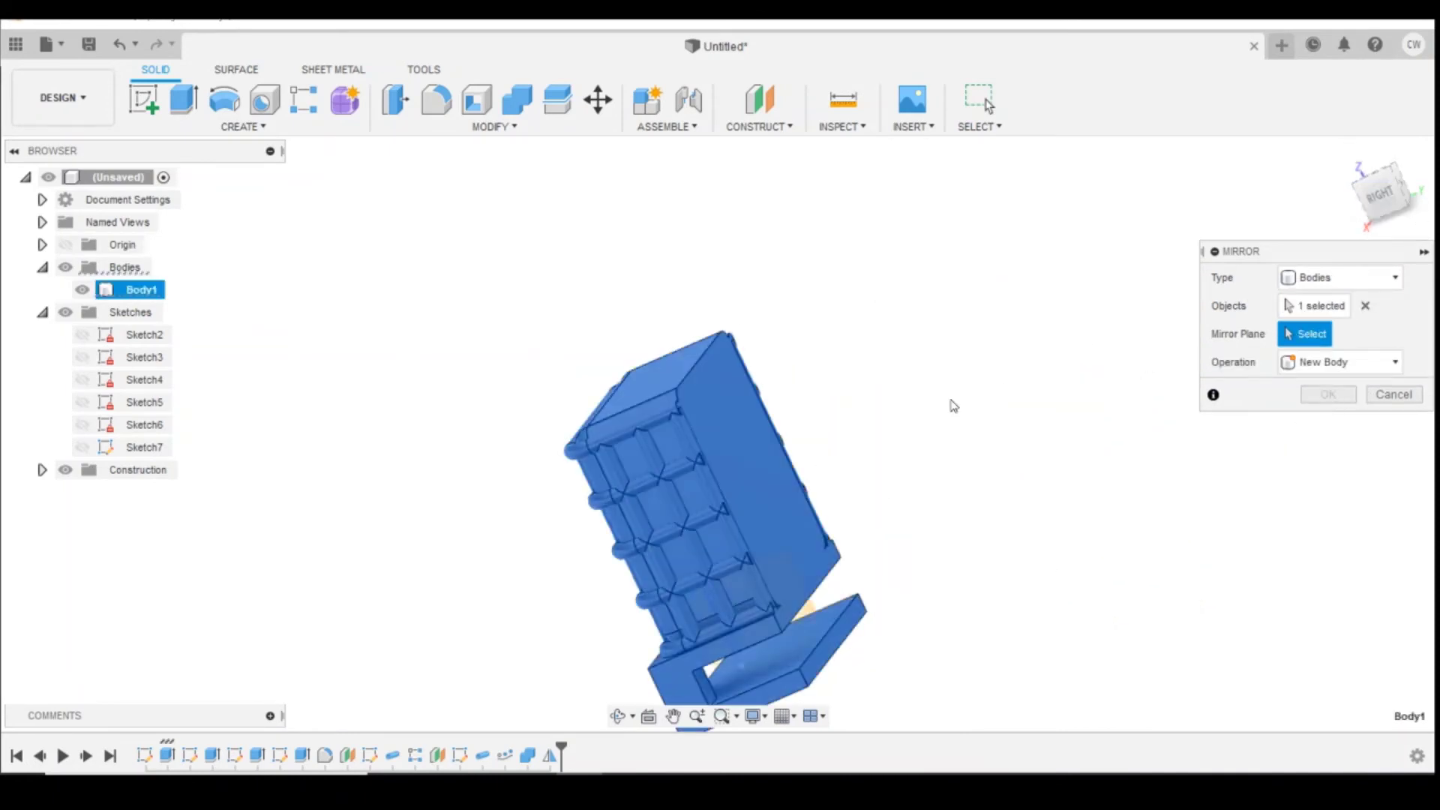
{"action": "left_click", "coordinate": [764, 488]}
{"action": "left_click", "coordinate": [1341, 397]}
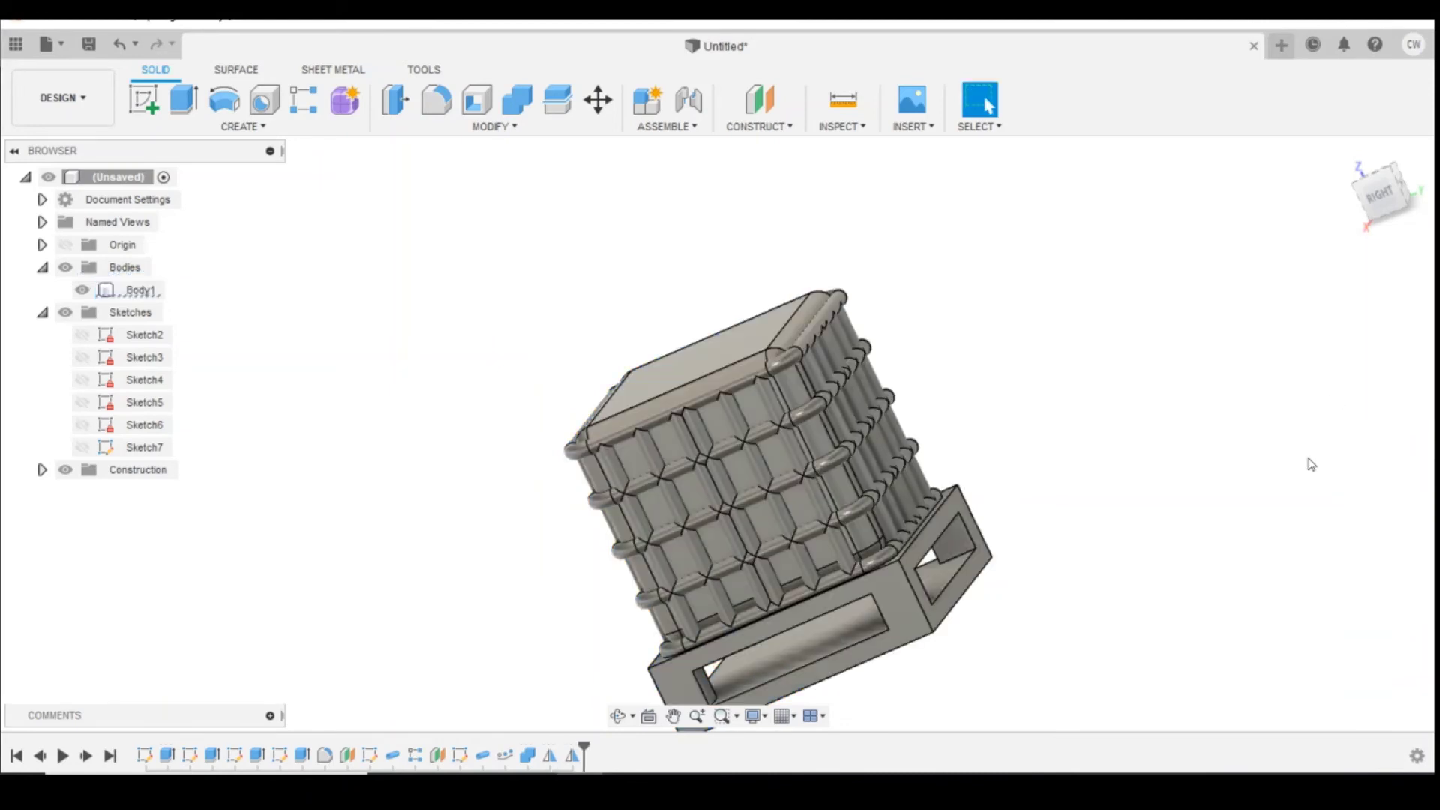
Edit Sketch3, the small square at the base's corner, set both its width and height to 0.6 mm and finish the sketch.
{"action": "left_click_drag", "start_coordinate": [1367, 201], "coordinate": [1221, 348]}
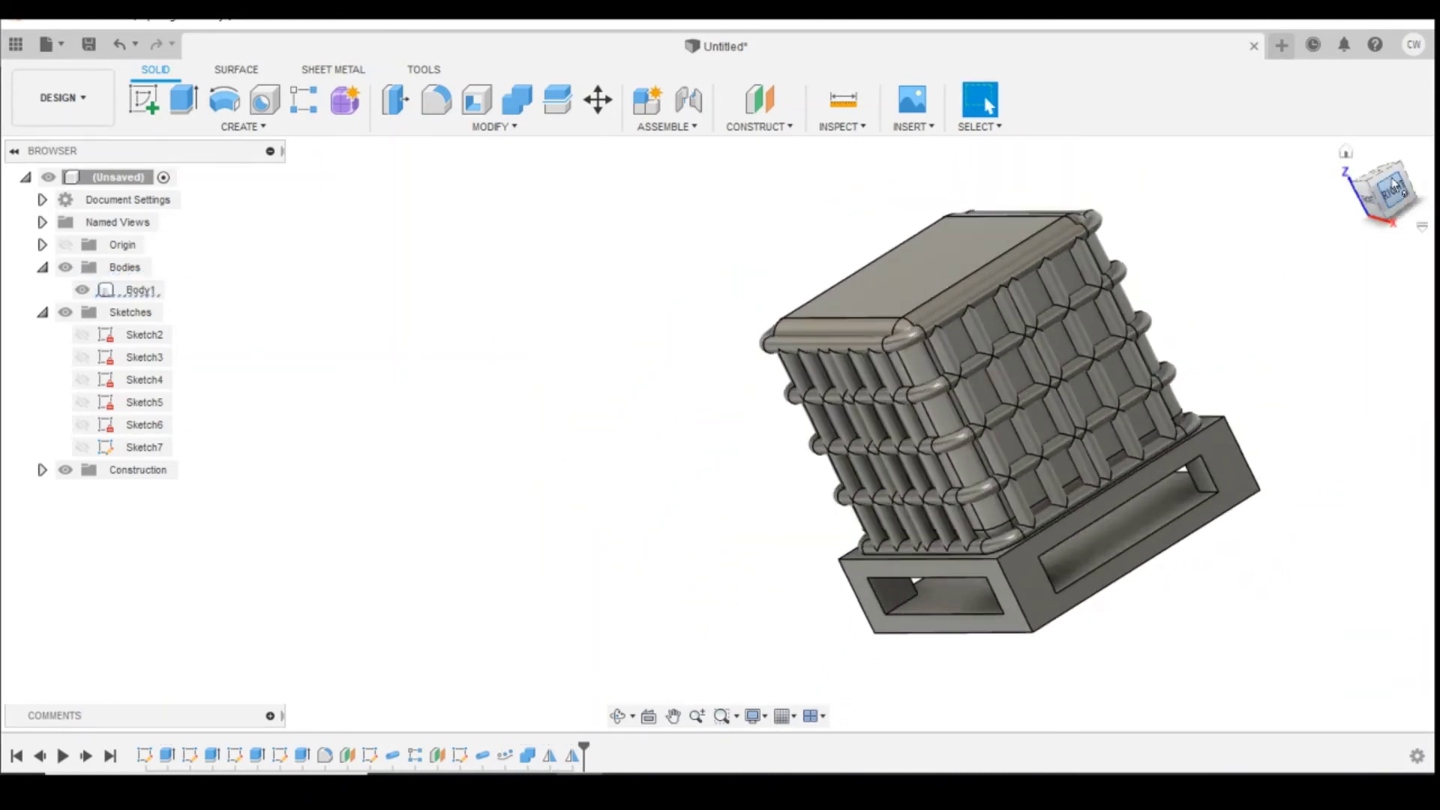
{"action": "left_click_drag", "start_coordinate": [1372, 186], "coordinate": [1403, 203]}
{"action": "scroll", "coordinate": [752, 488], "scroll_direction": "down", "scroll_amount": 3}
{"action": "left_click", "coordinate": [847, 505]}
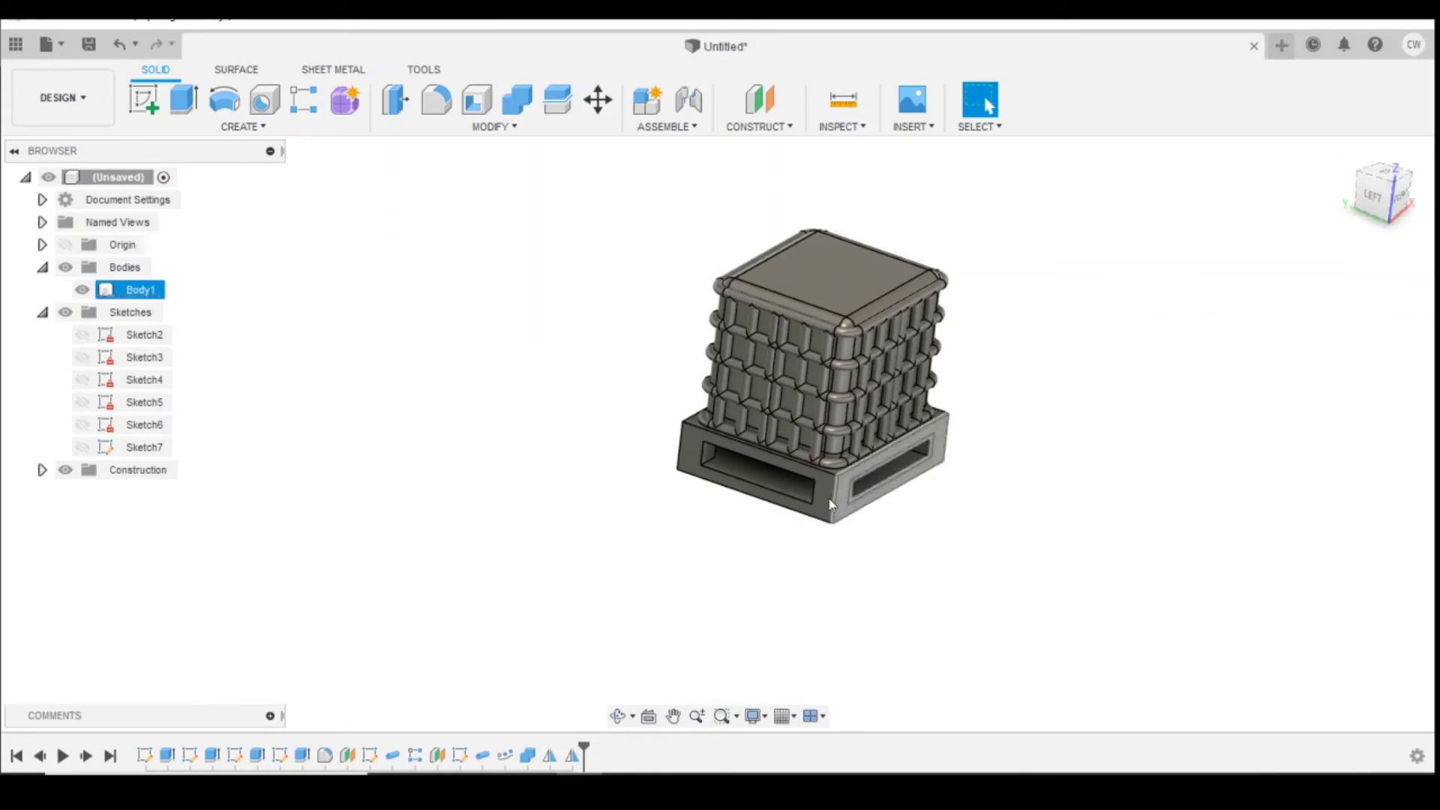
{"action": "left_click", "coordinate": [670, 574]}
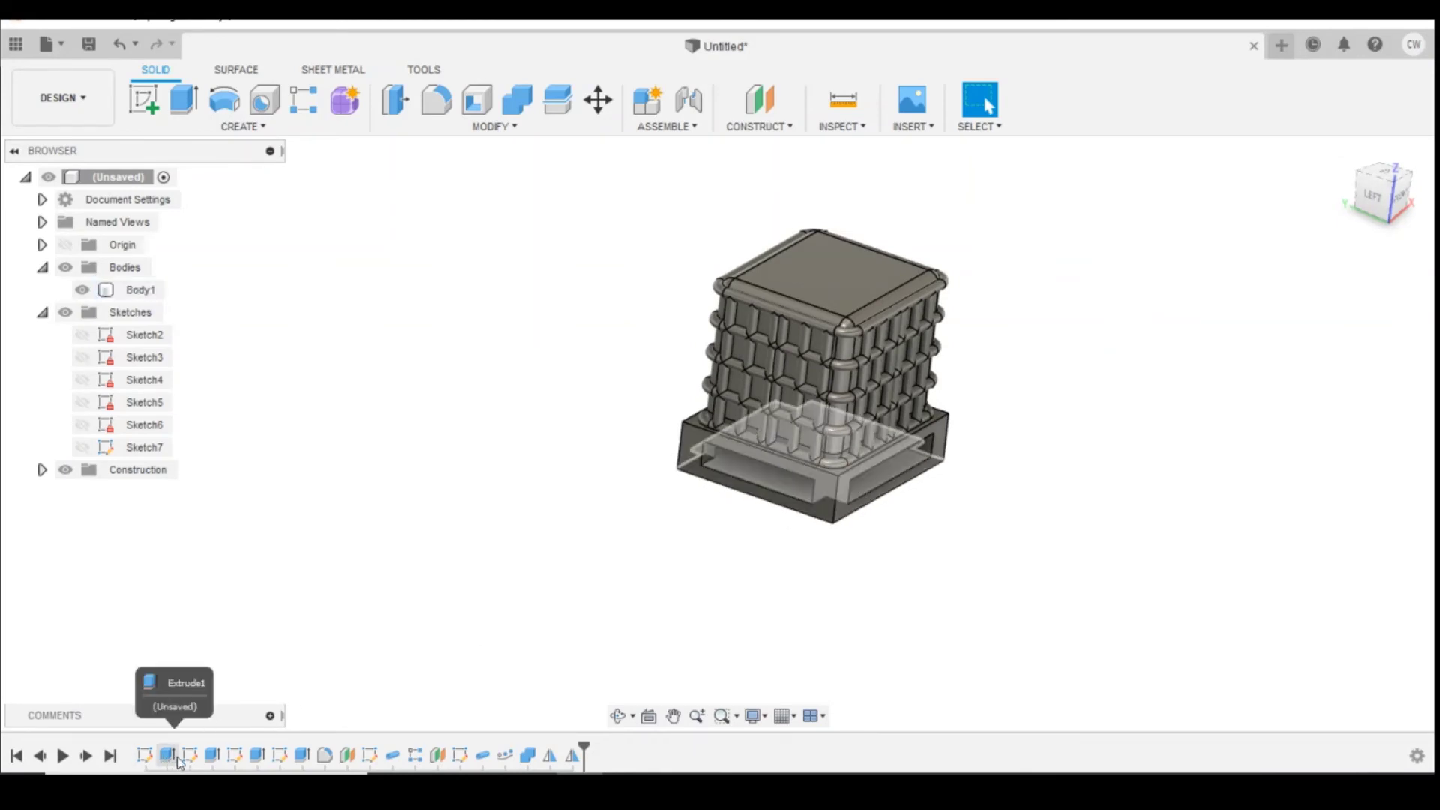
{"action": "right_click", "coordinate": [189, 755]}
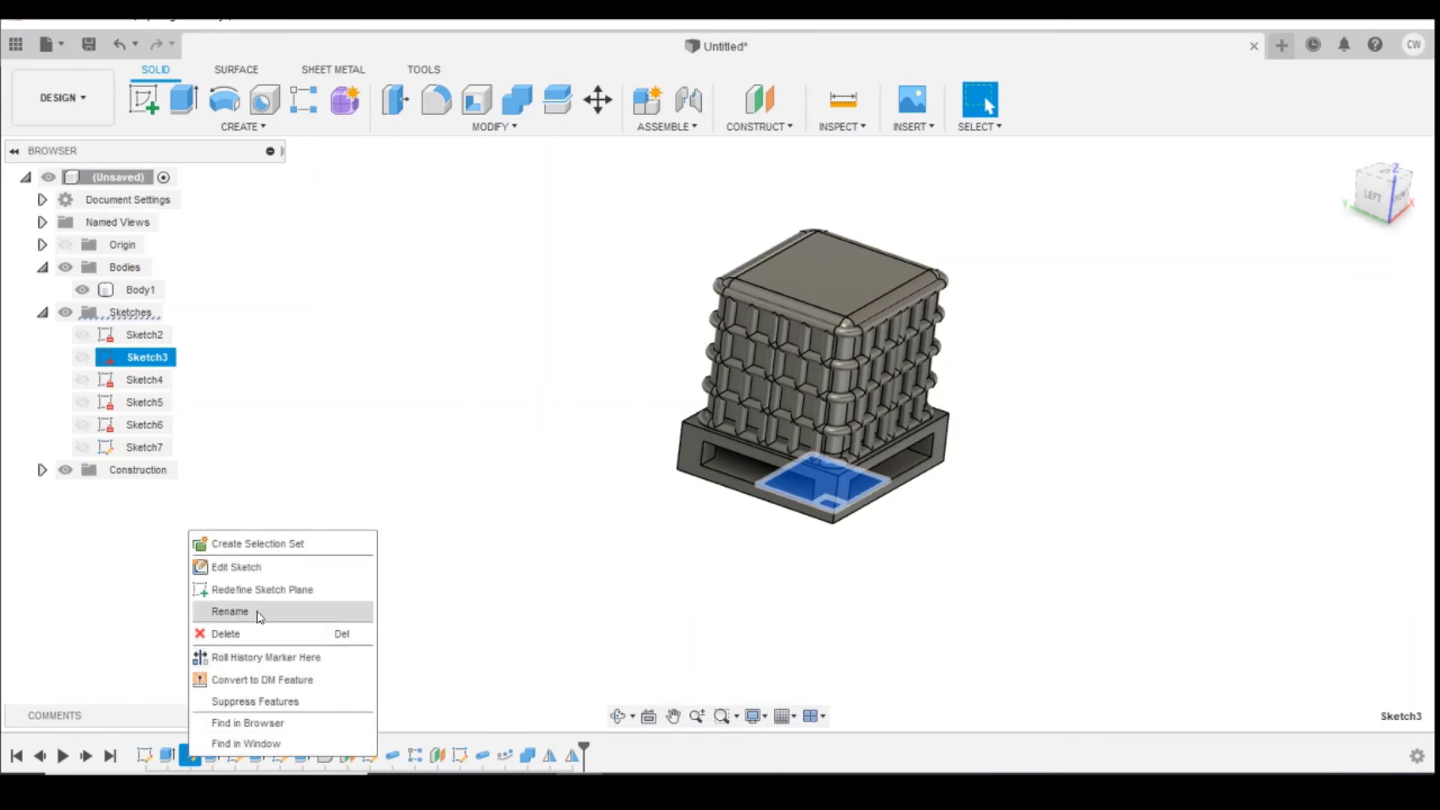
{"action": "left_click", "coordinate": [251, 568]}
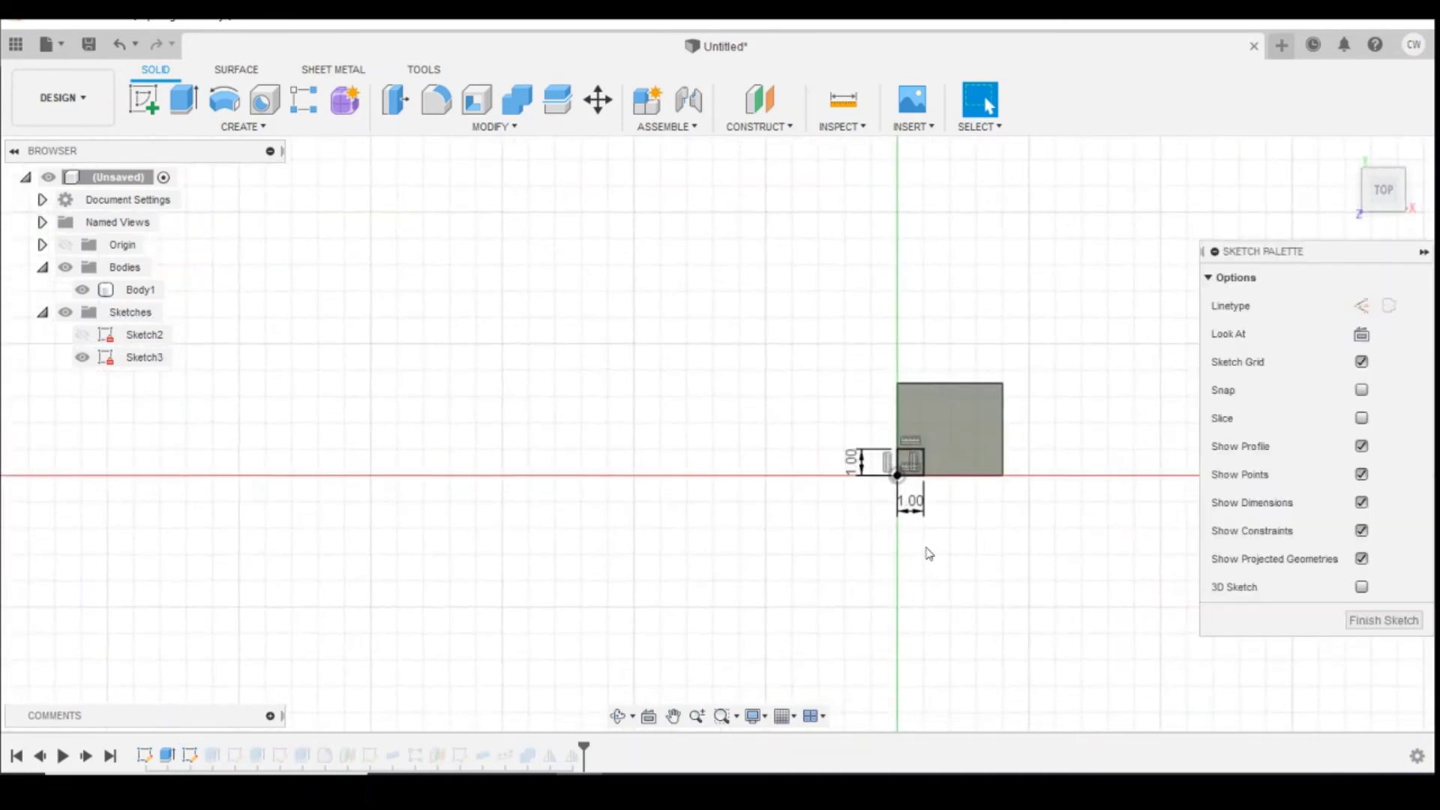
{"action": "double_click", "coordinate": [904, 484]}
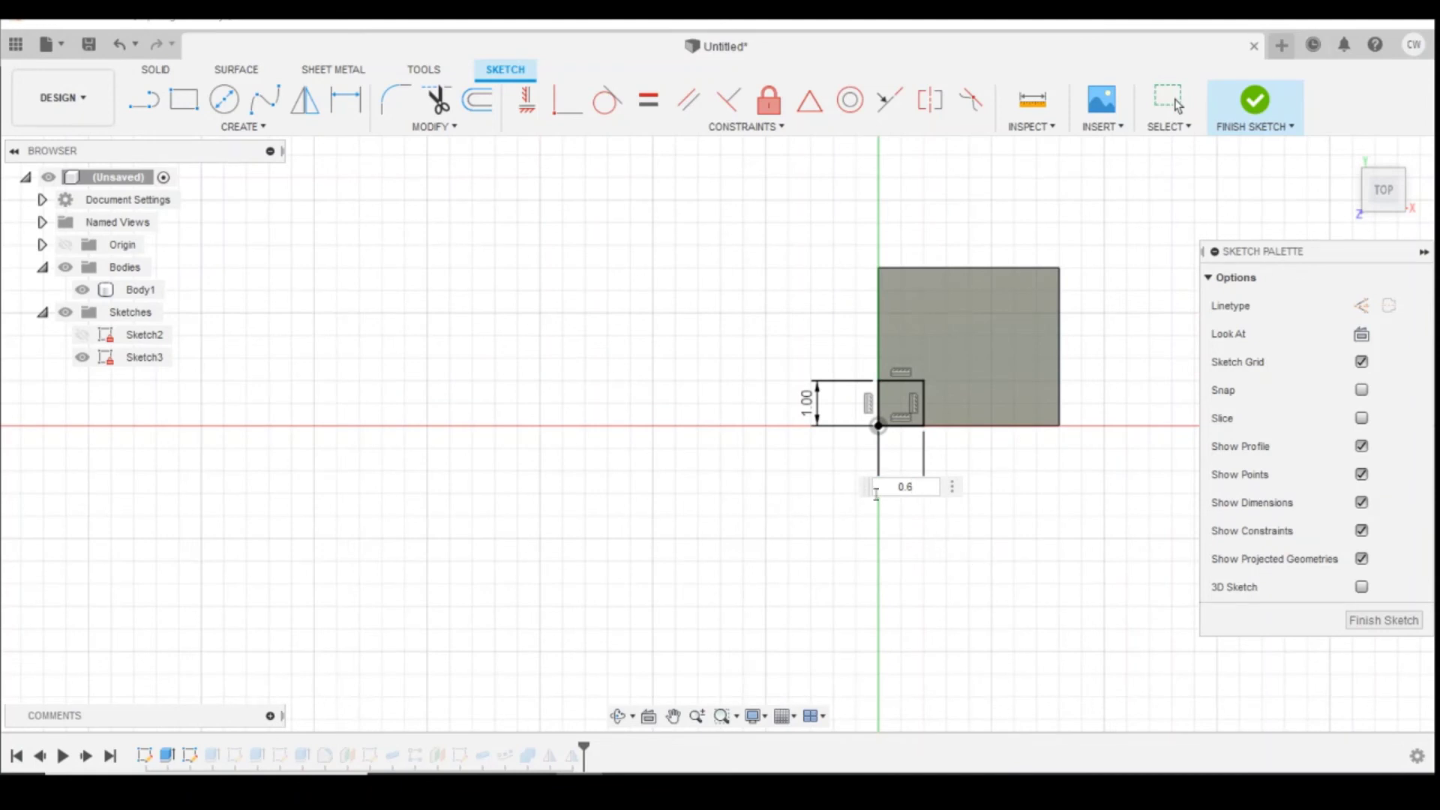
{"action": "key", "text": "Return"}
{"action": "double_click", "coordinate": [813, 409]}
{"action": "type", "text": "0.6"}
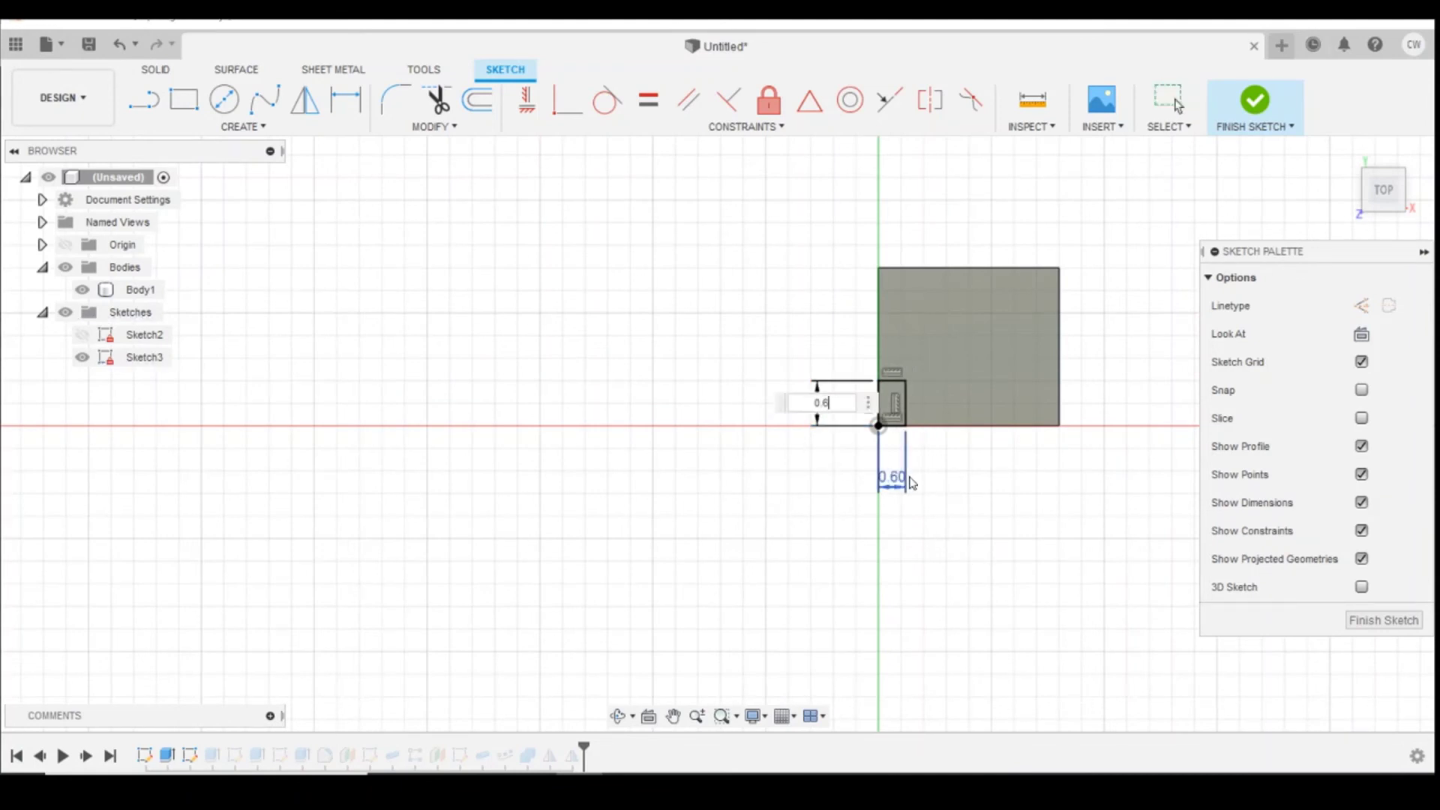
{"action": "key", "text": "Return"}
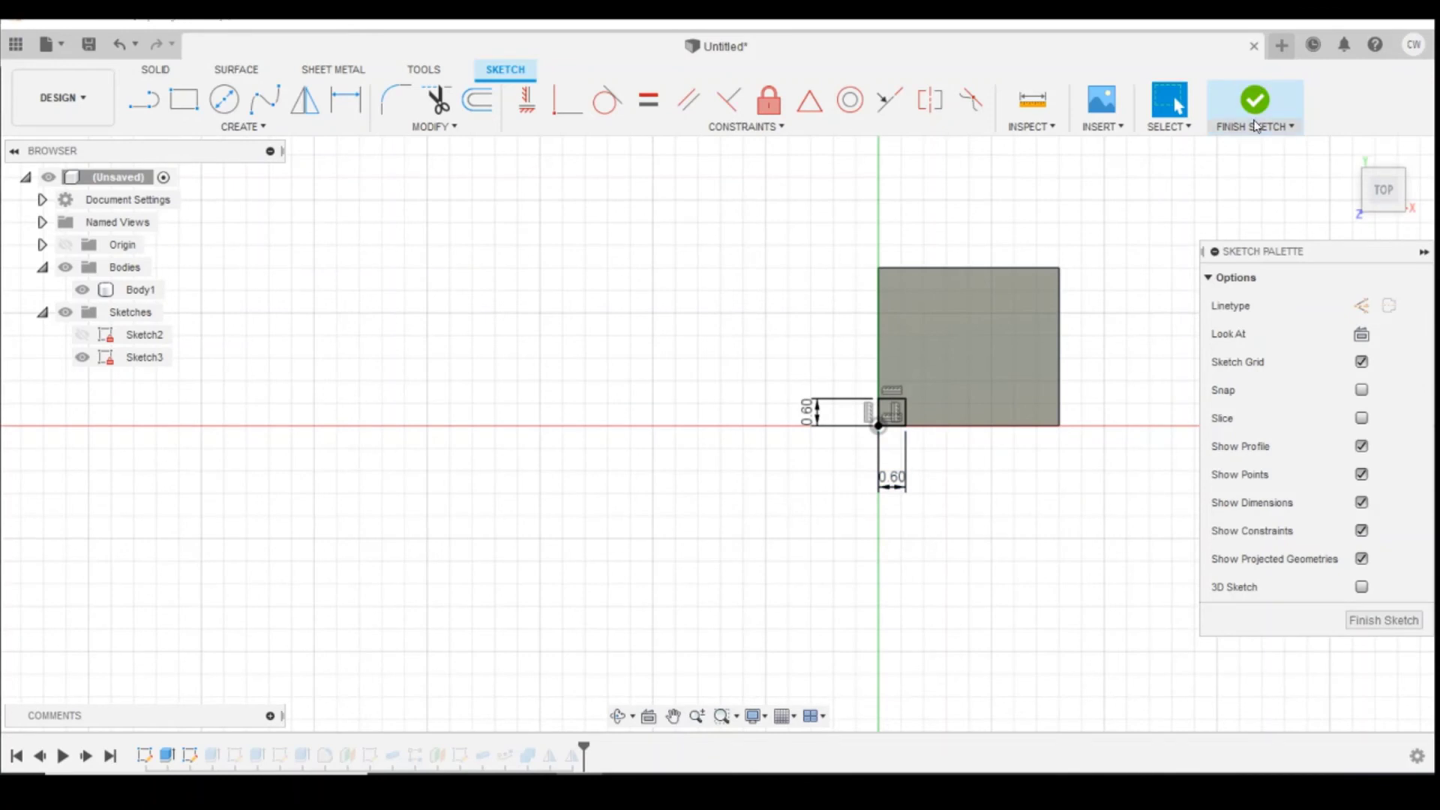
{"action": "left_click", "coordinate": [1254, 105]}
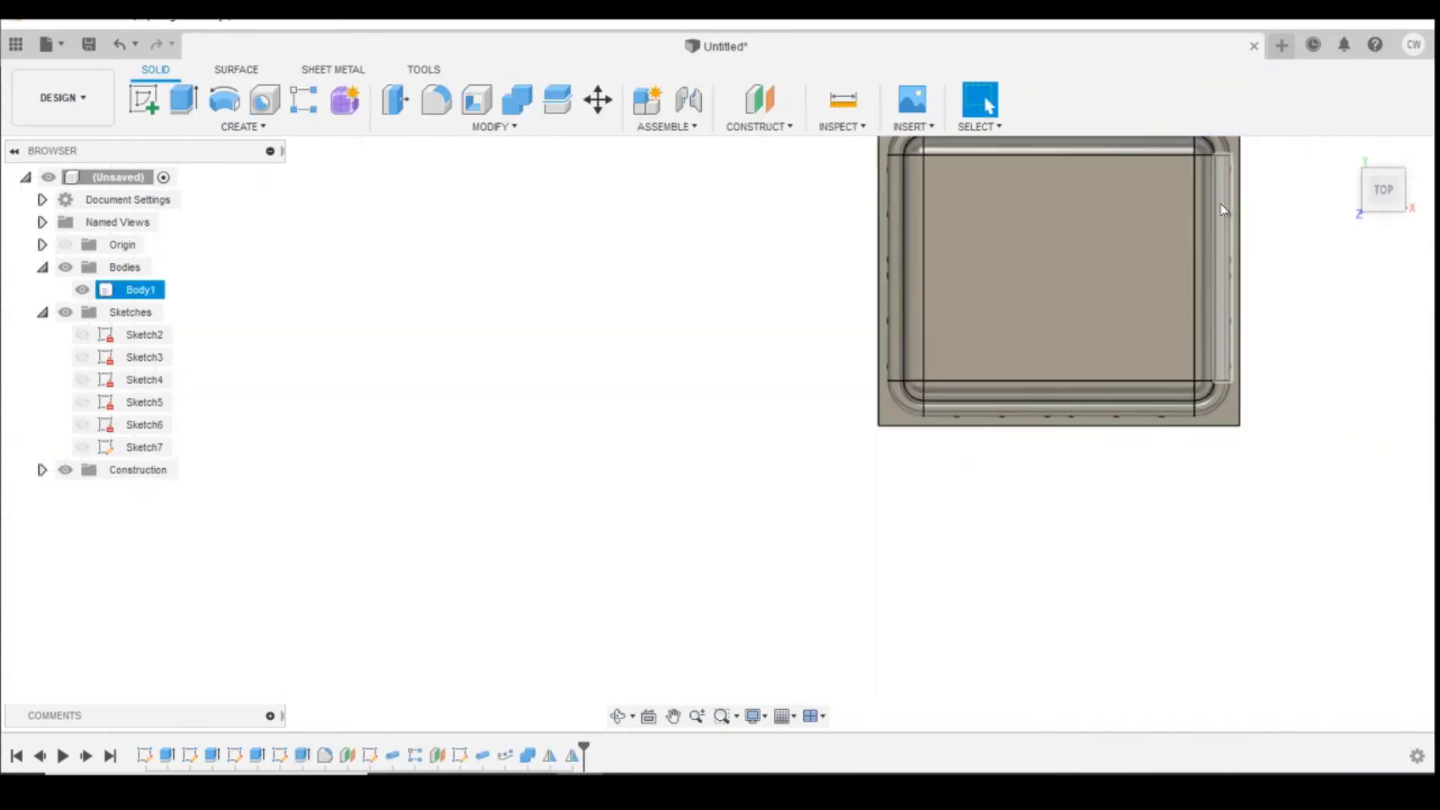
Reopen Sketch7, the vertical pipe's path sketch, for editing.
{"action": "left_click", "coordinate": [1369, 210]}
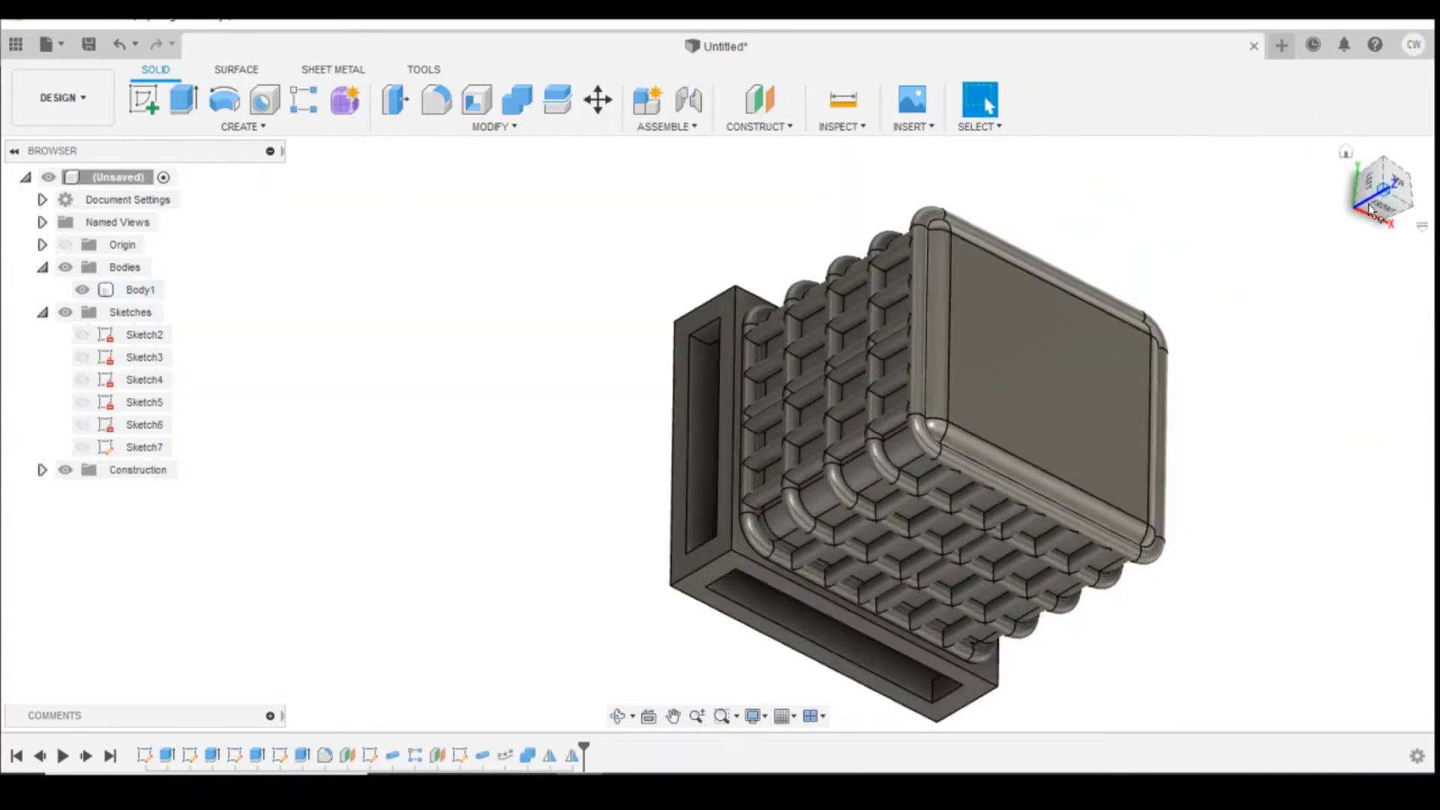
{"action": "left_click", "coordinate": [1345, 153]}
{"action": "scroll", "coordinate": [722, 549], "scroll_direction": "up", "scroll_amount": 4}
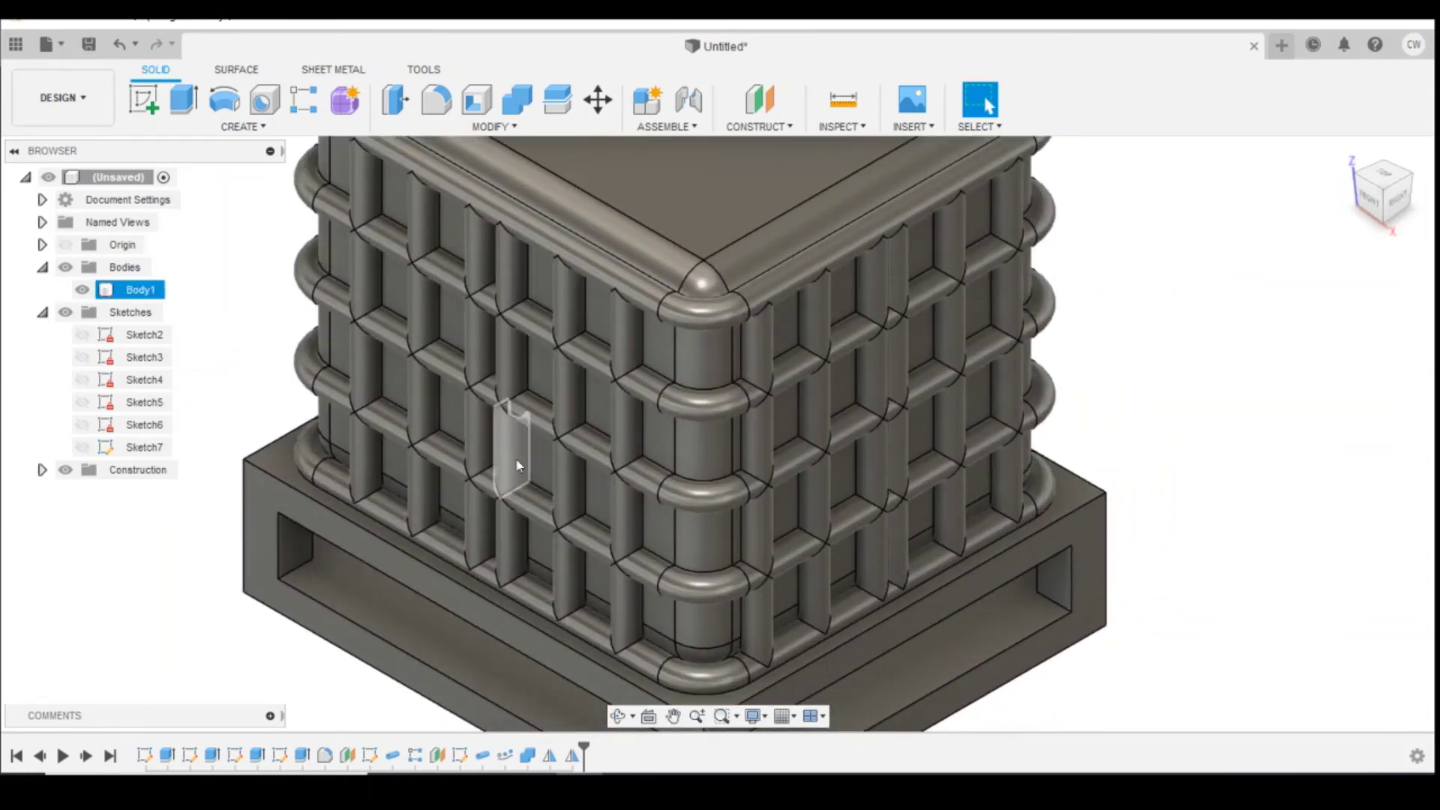
{"action": "right_click", "coordinate": [462, 758]}
{"action": "left_click", "coordinate": [522, 574]}
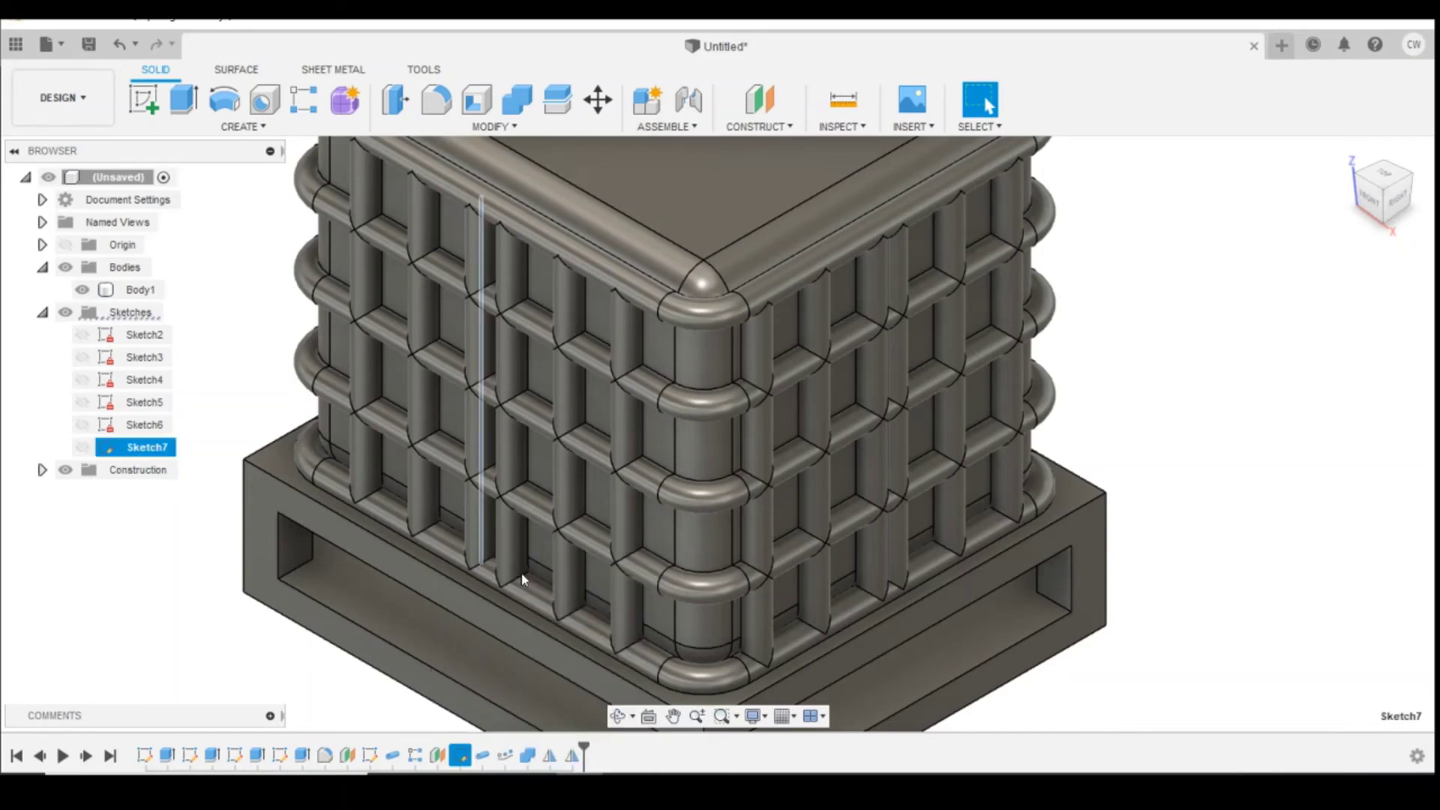
{"action": "scroll", "coordinate": [755, 499], "scroll_direction": "up", "scroll_amount": 3}
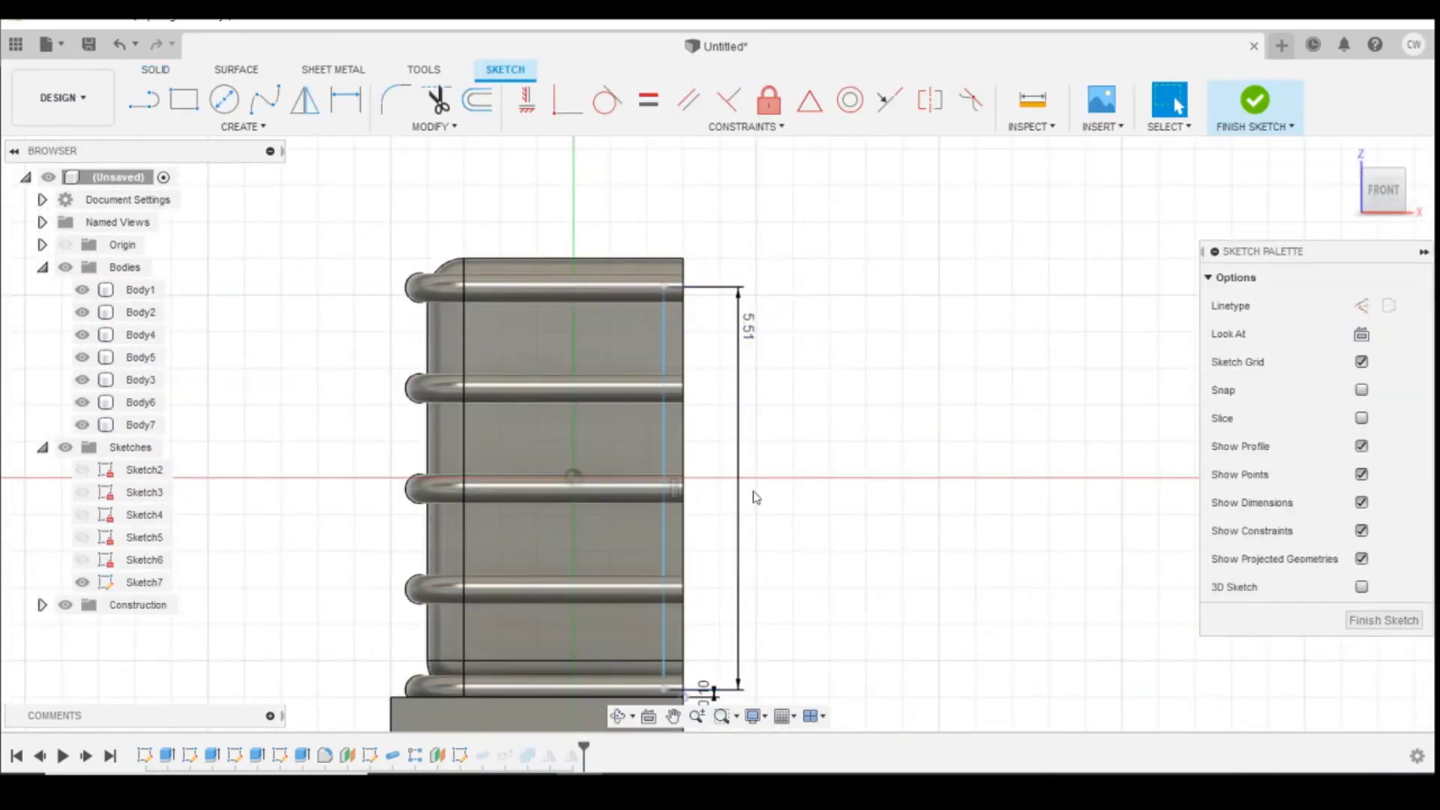
{"action": "scroll", "coordinate": [681, 435], "scroll_direction": "down", "scroll_amount": 3}
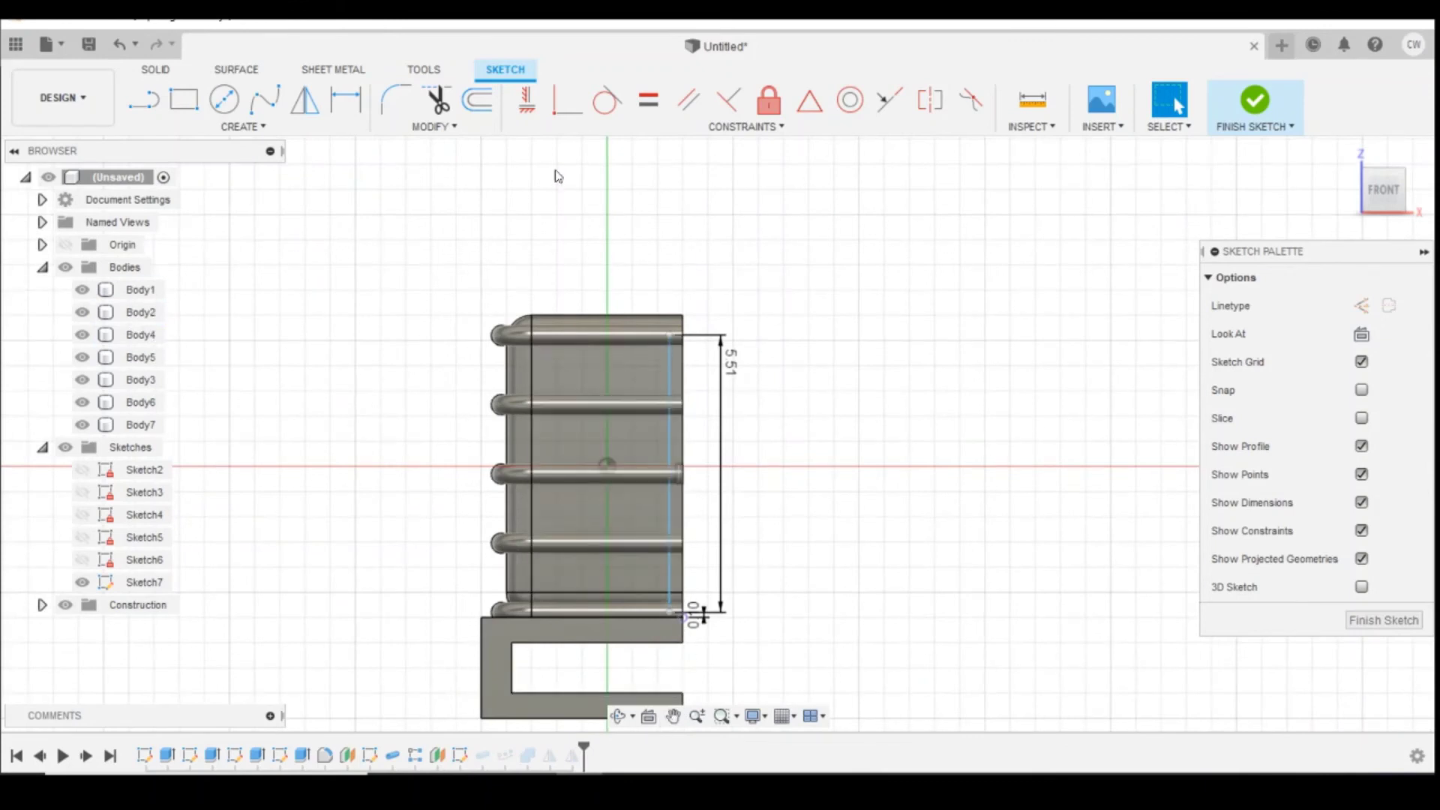
Dimension the horizontal distance between the path line's lower end and the block's bottom corner at the flat face as 1 mm.
{"action": "left_click", "coordinate": [346, 99]}
{"action": "scroll", "coordinate": [663, 629], "scroll_direction": "up", "scroll_amount": 3}
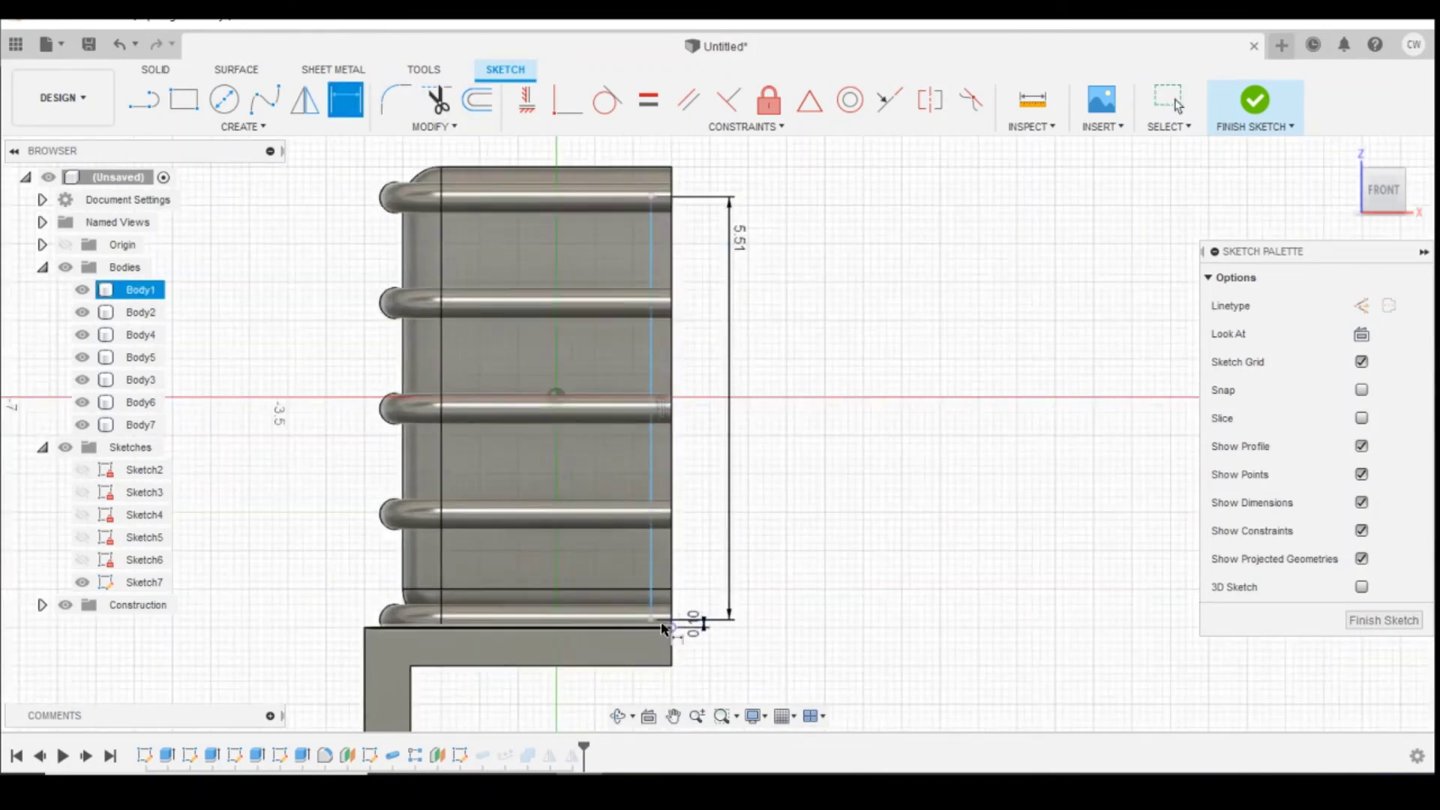
{"action": "left_click", "coordinate": [651, 620]}
{"action": "left_click", "coordinate": [672, 627]}
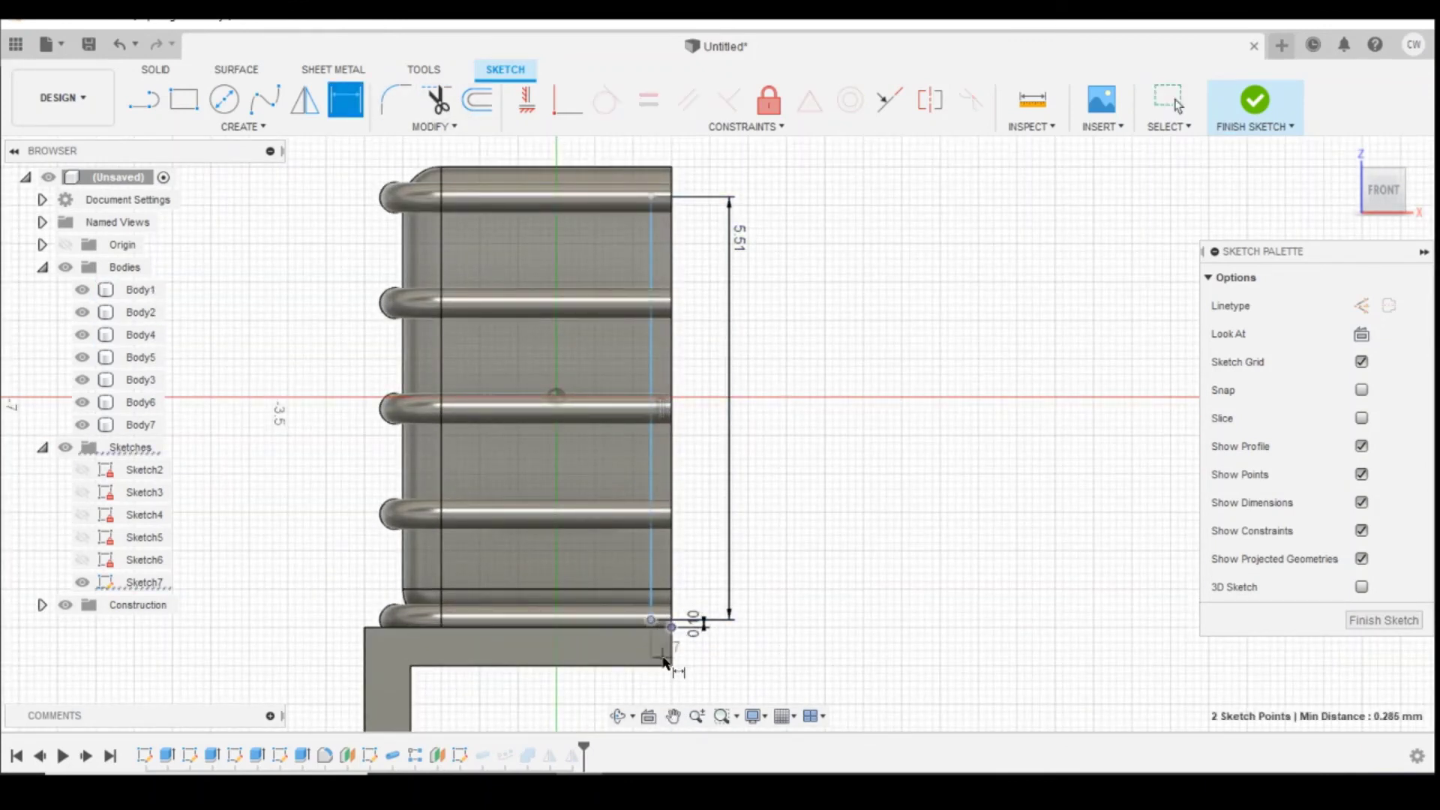
{"action": "left_click", "coordinate": [659, 682]}
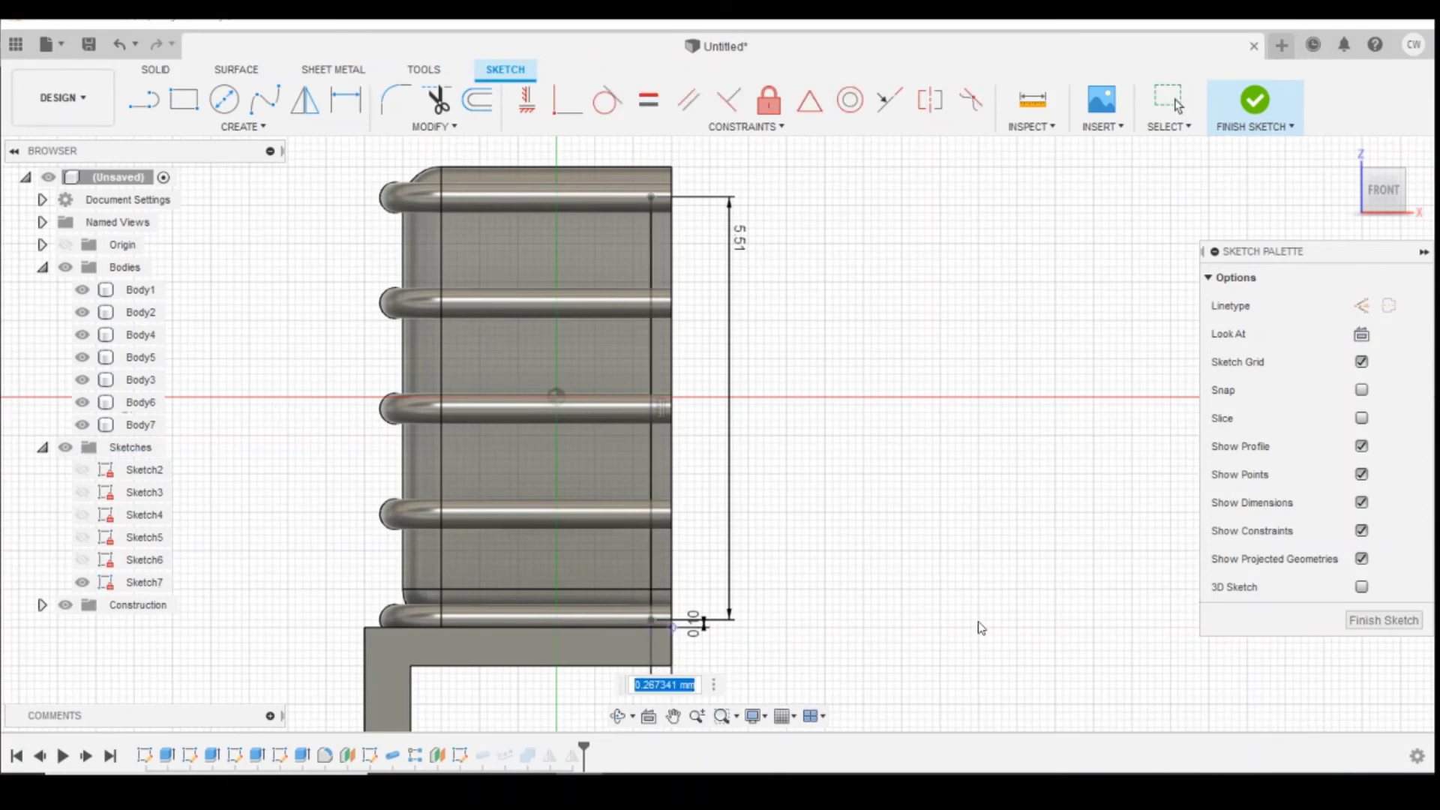
{"action": "type", "text": "1"}
{"action": "key", "text": "Return"}
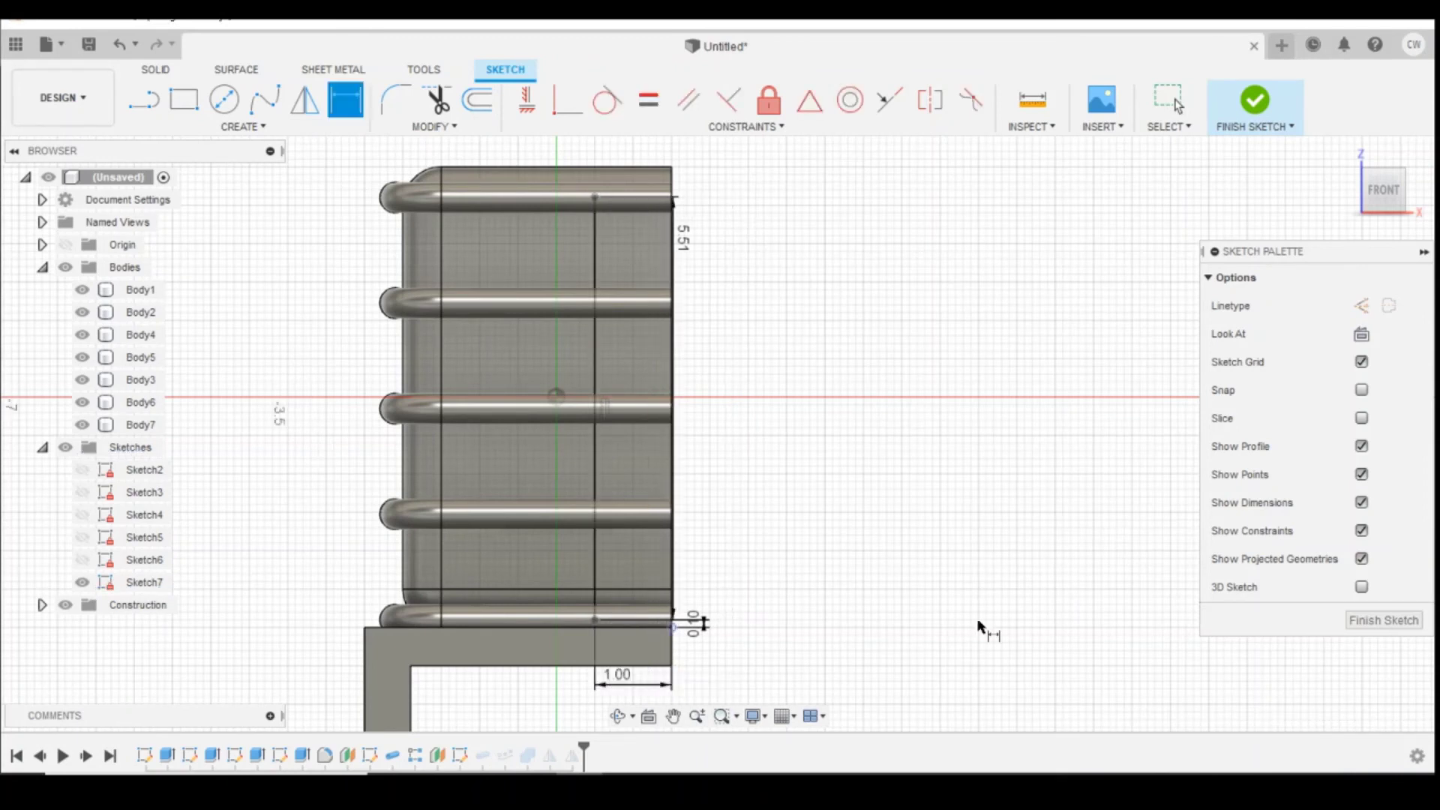
Set the path line's horizontal distance from the block's flat face to 0.5 mm and finish the sketch.
{"action": "double_click", "coordinate": [627, 677]}
{"action": "type", "text": "0.5"}
{"action": "key", "text": "Return"}
{"action": "key", "text": "d"}
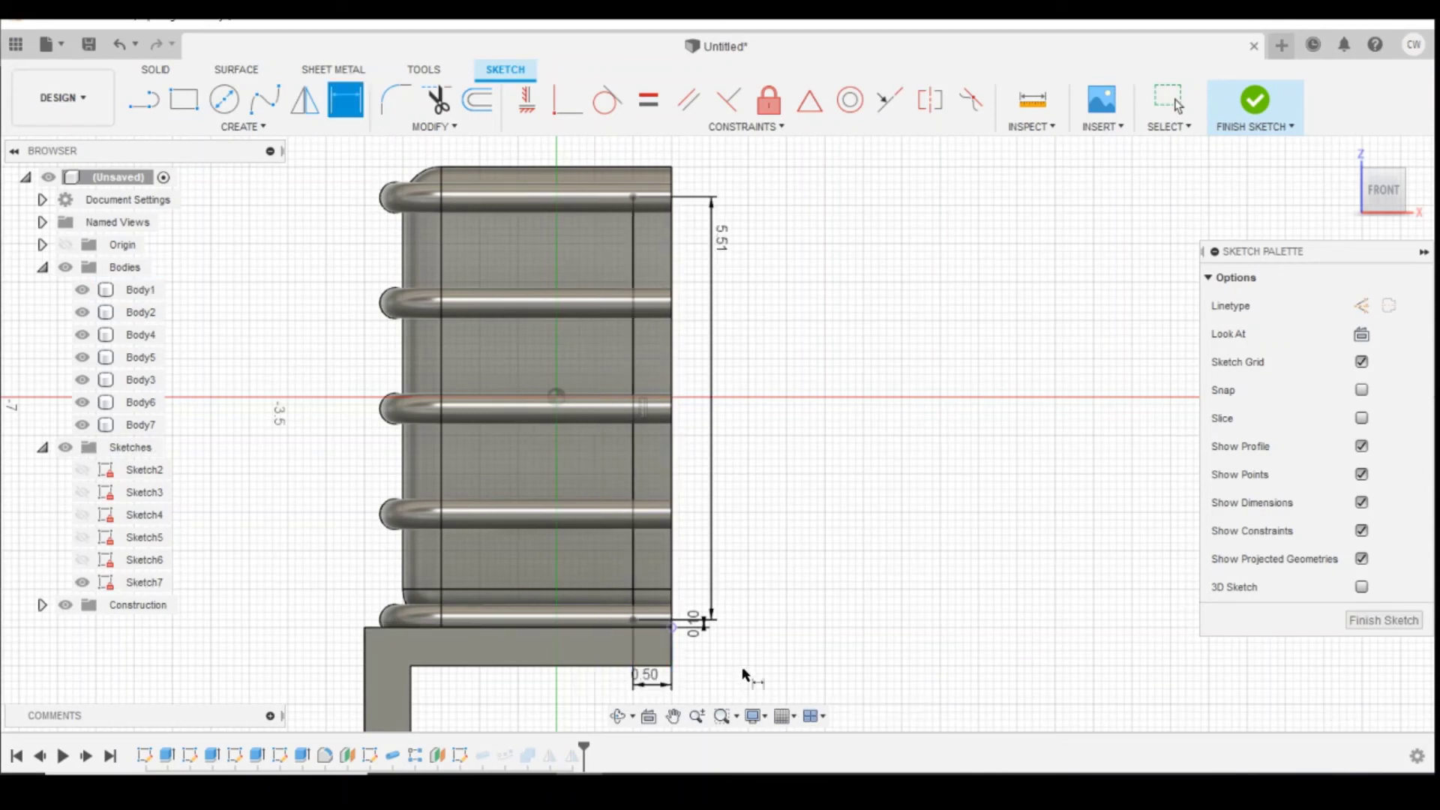
{"action": "left_click", "coordinate": [1245, 120]}
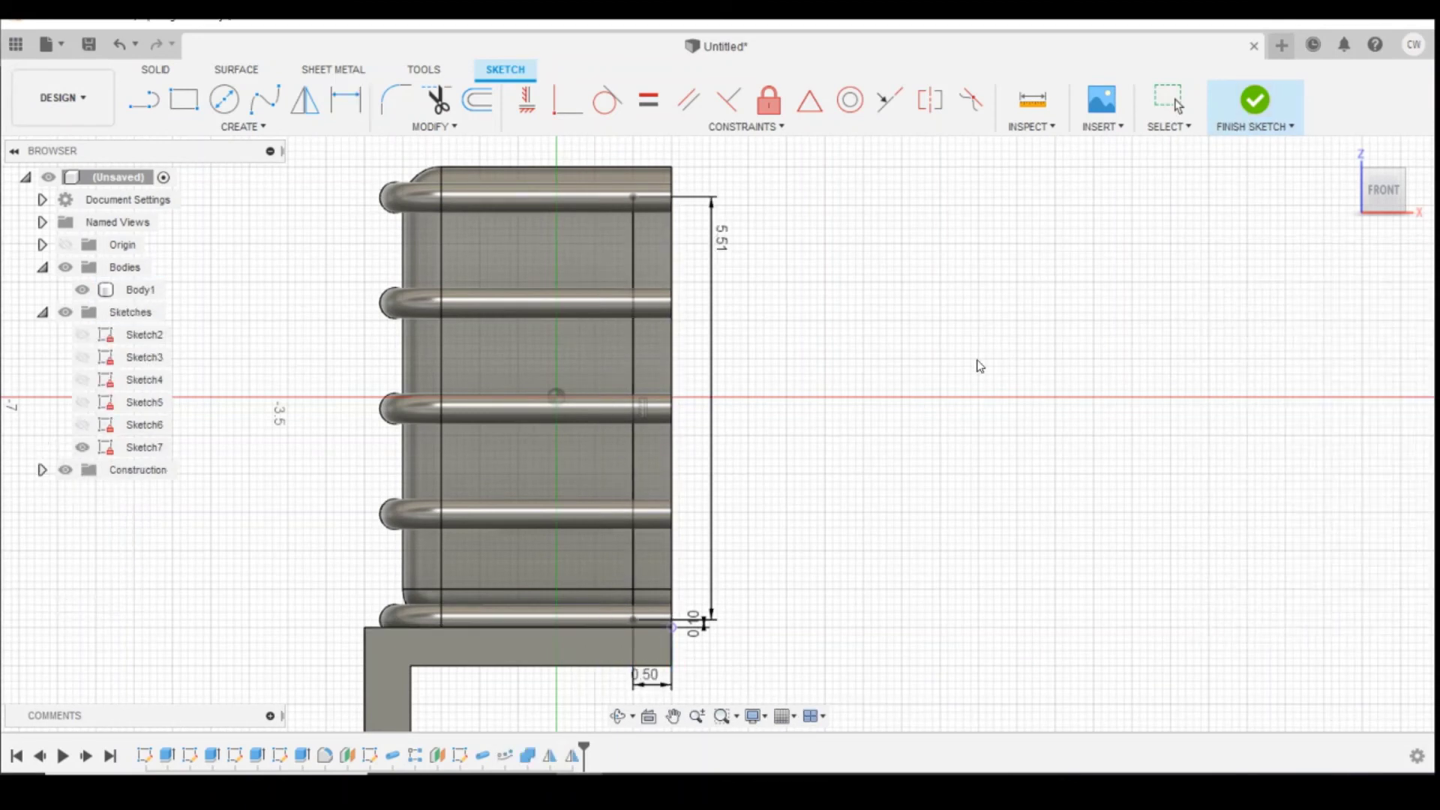
{"action": "left_click", "coordinate": [705, 379]}
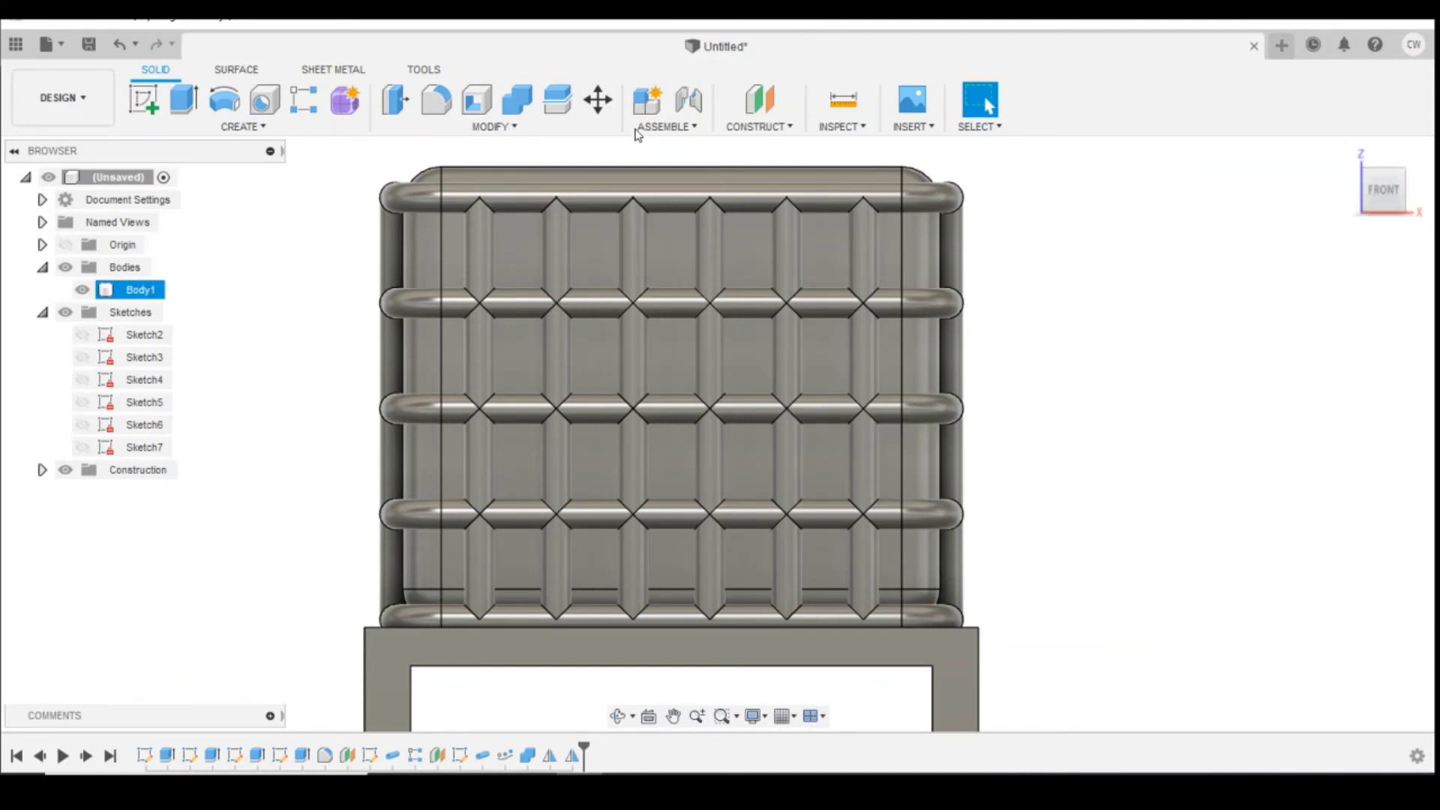
Edit the vertical pipes' path pattern and exclude the end instance overhanging the block's flat face.
{"action": "left_click_drag", "start_coordinate": [1388, 200], "coordinate": [1319, 221]}
{"action": "left_click", "coordinate": [738, 291]}
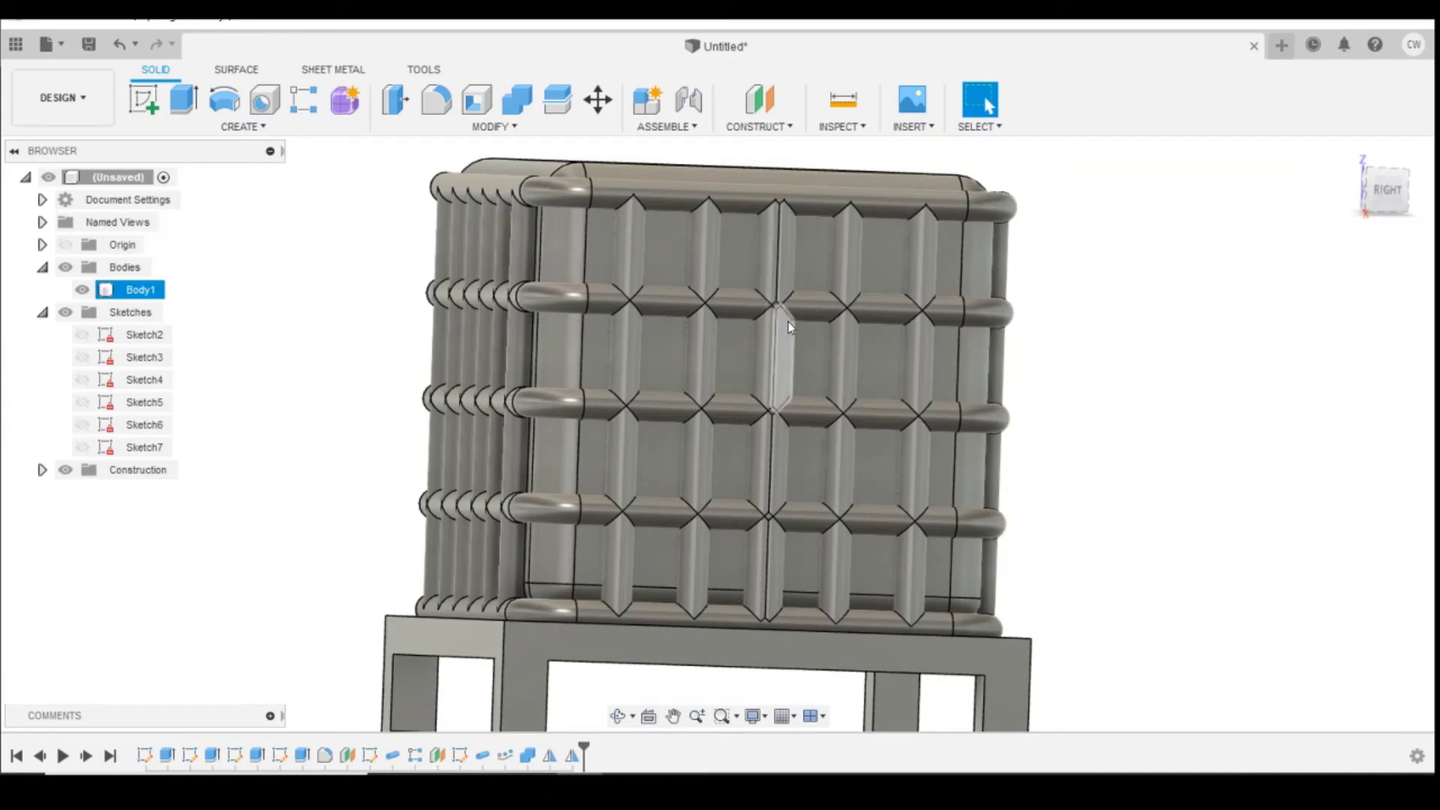
{"action": "key", "text": "Escape"}
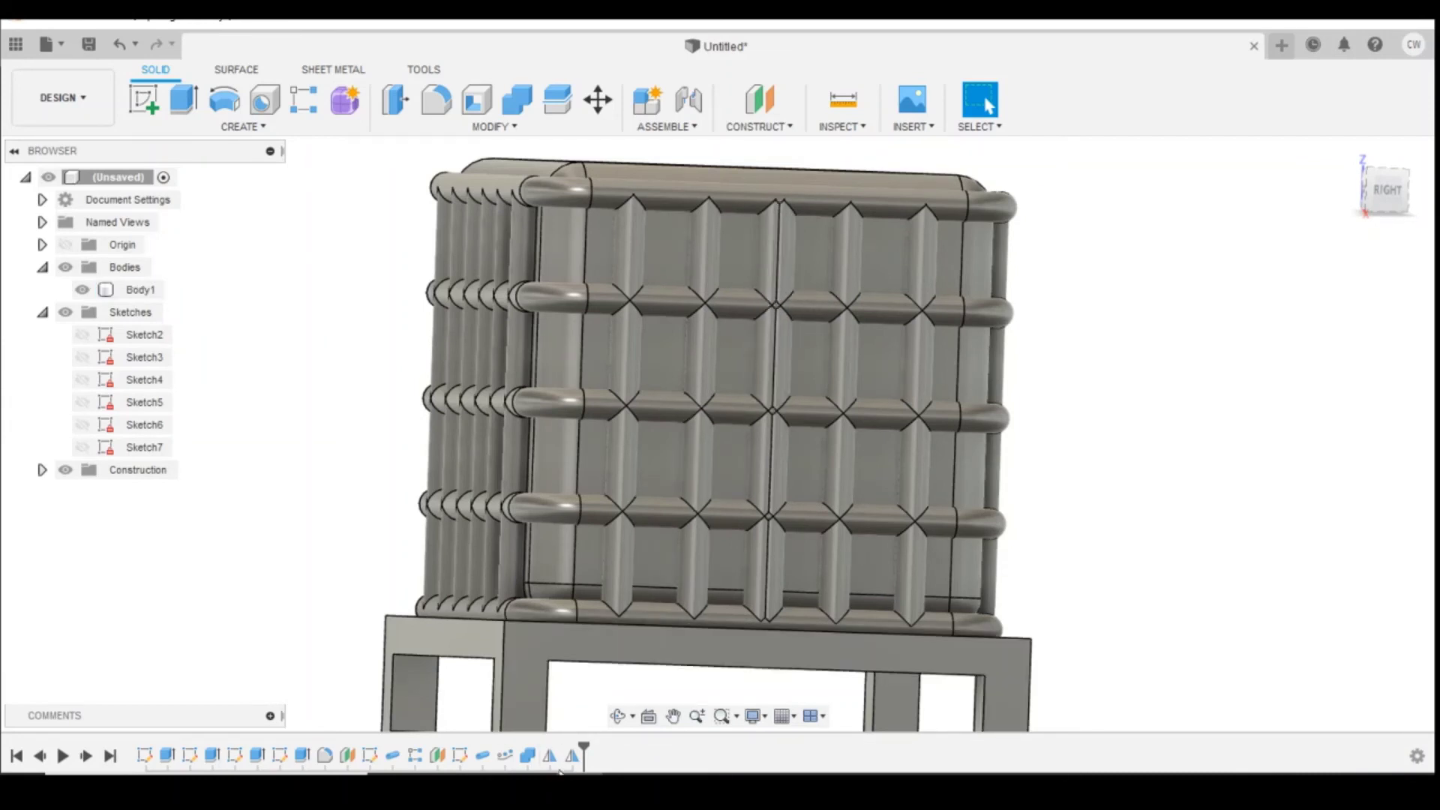
{"action": "left_click", "coordinate": [505, 756]}
{"action": "right_click", "coordinate": [504, 756]}
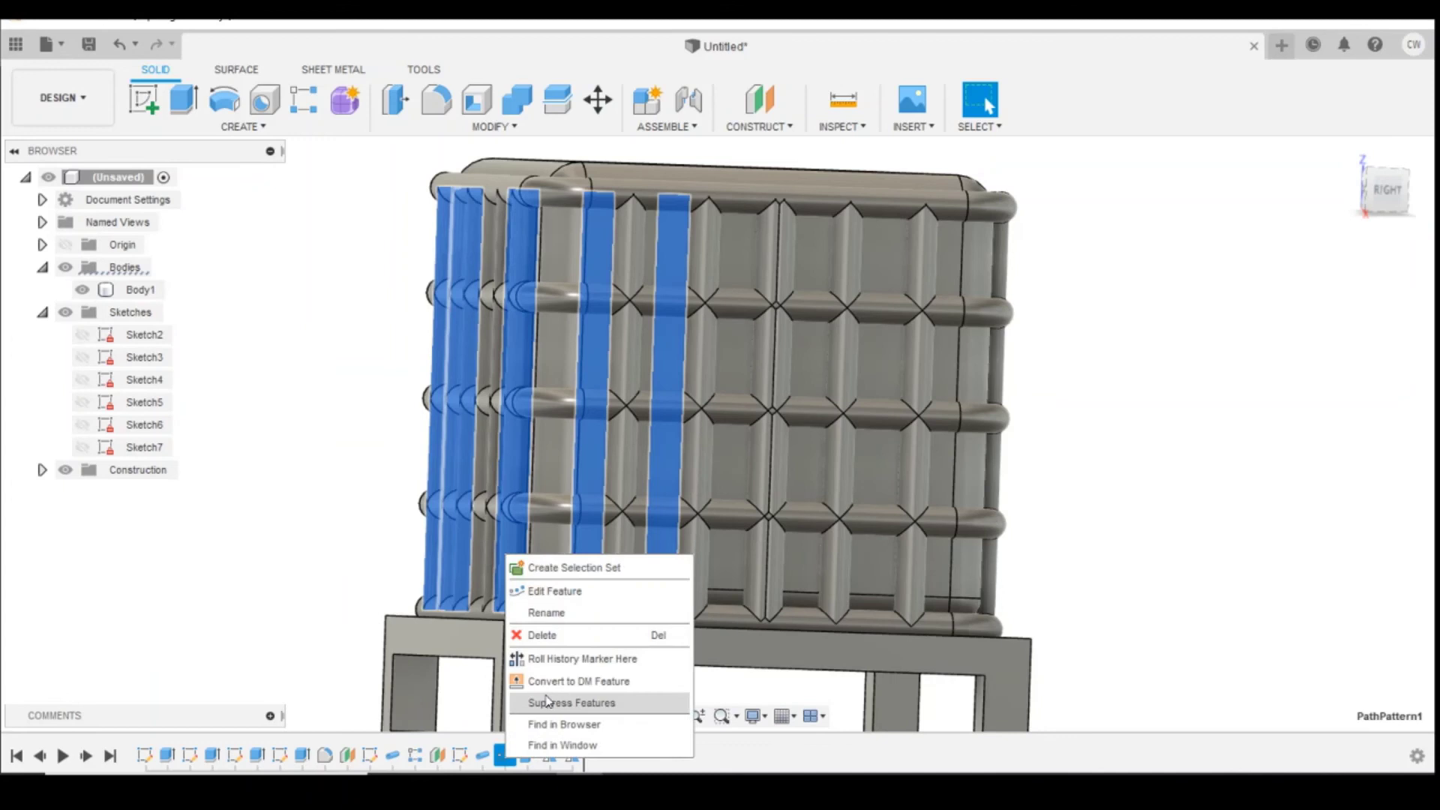
{"action": "left_click", "coordinate": [566, 592]}
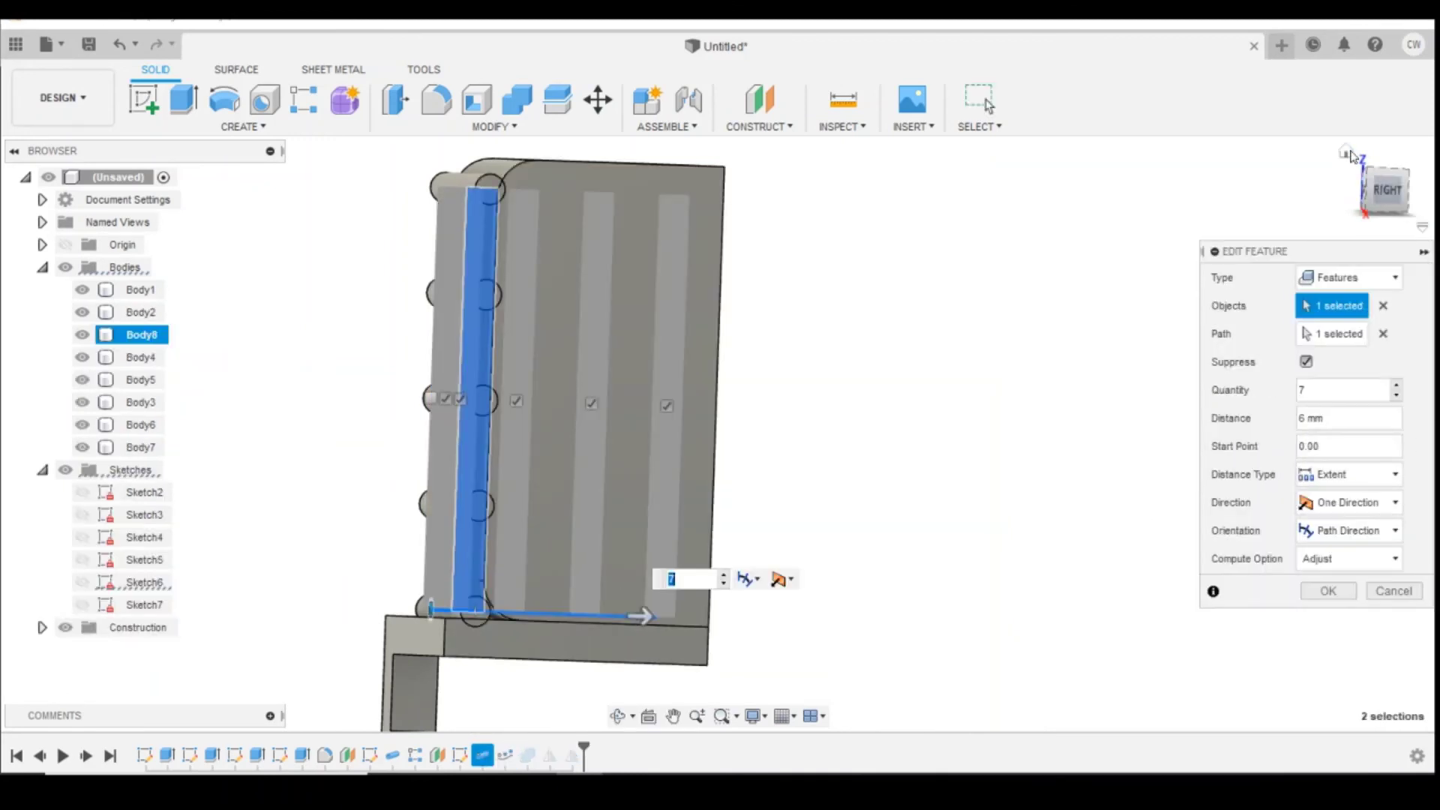
{"action": "left_click", "coordinate": [1356, 156]}
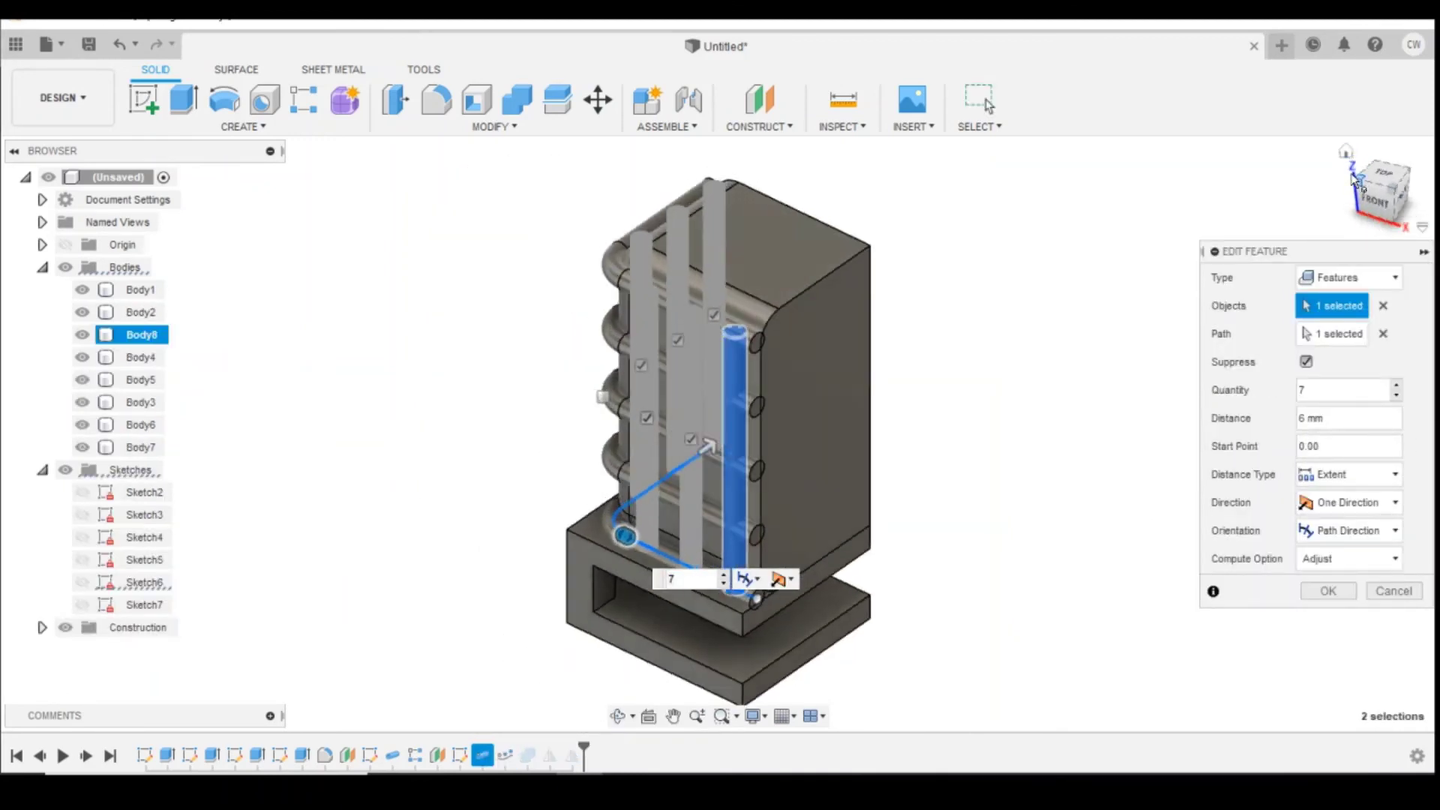
{"action": "left_click", "coordinate": [1359, 196]}
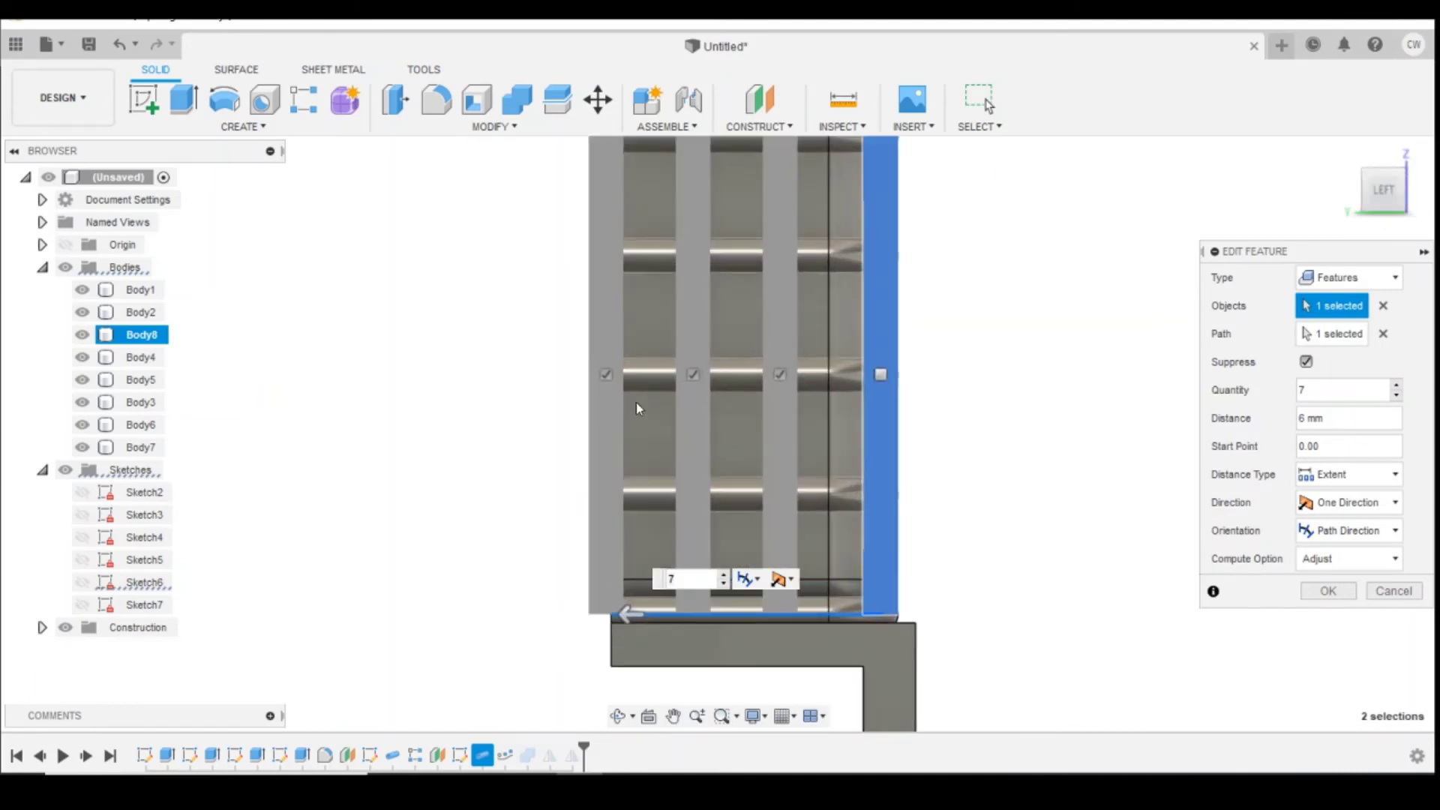
{"action": "left_click", "coordinate": [604, 374]}
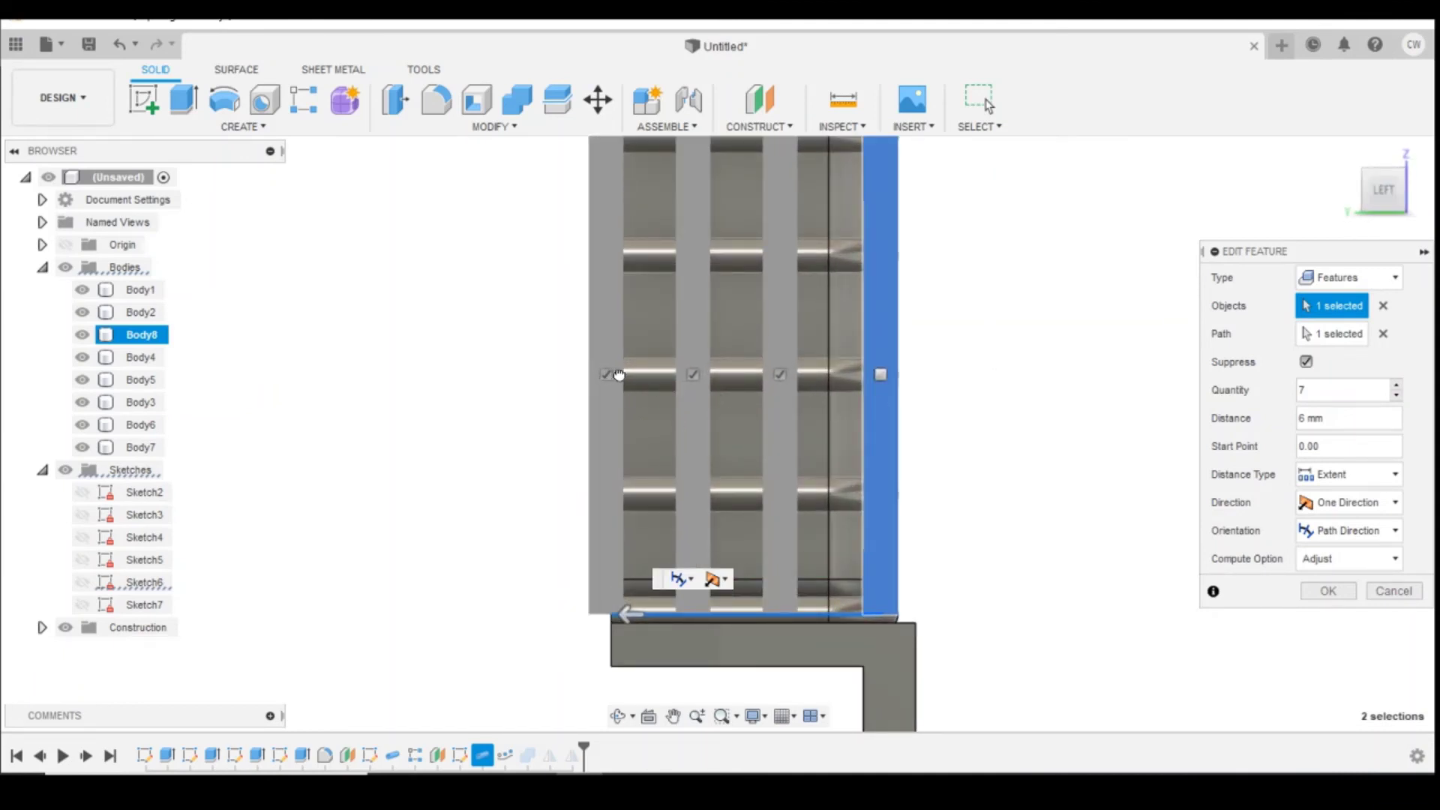
{"action": "left_click", "coordinate": [606, 375]}
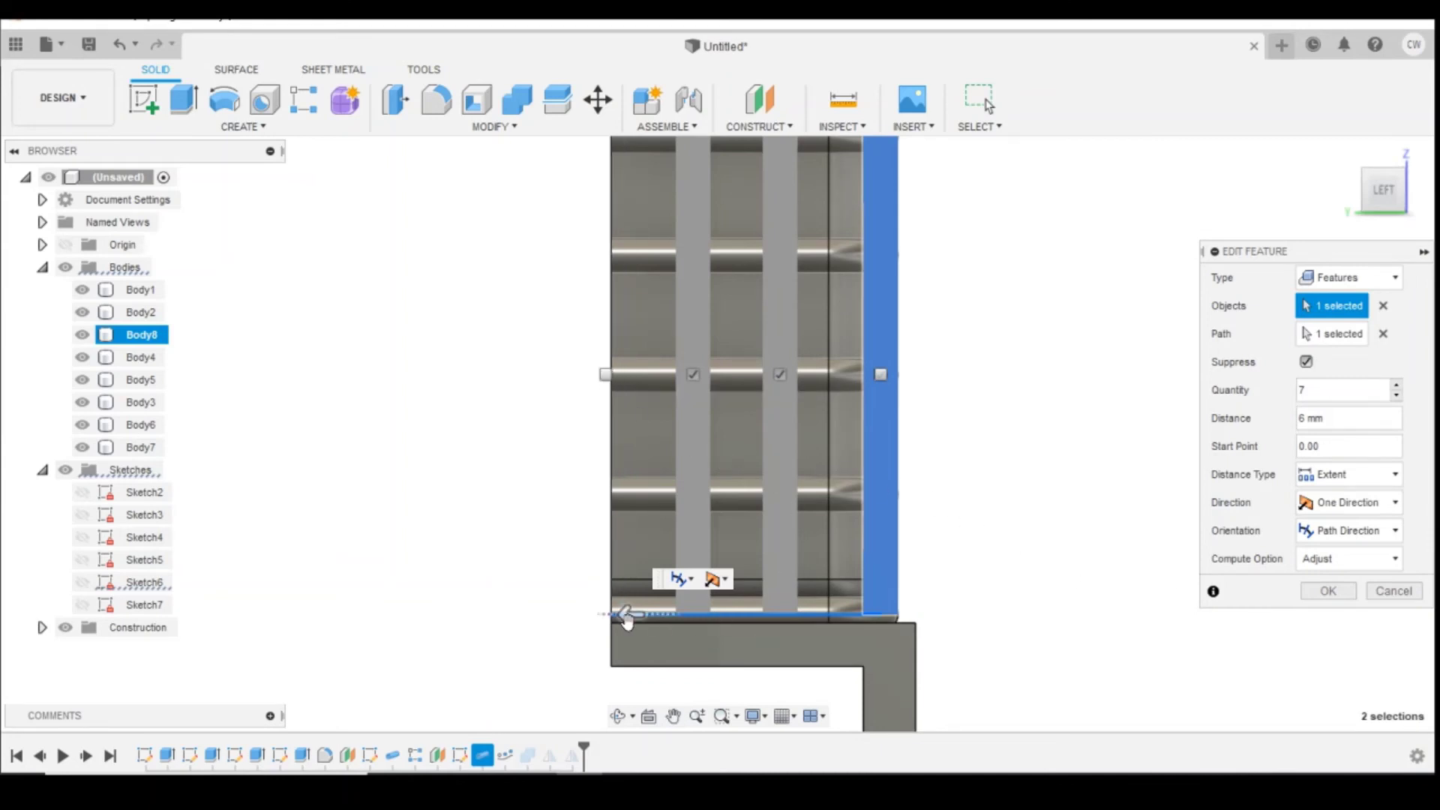
Extend the vertical pipes' path pattern distance to 6.226 mm and apply the edit.
{"action": "left_click_drag", "start_coordinate": [627, 616], "coordinate": [581, 614]}
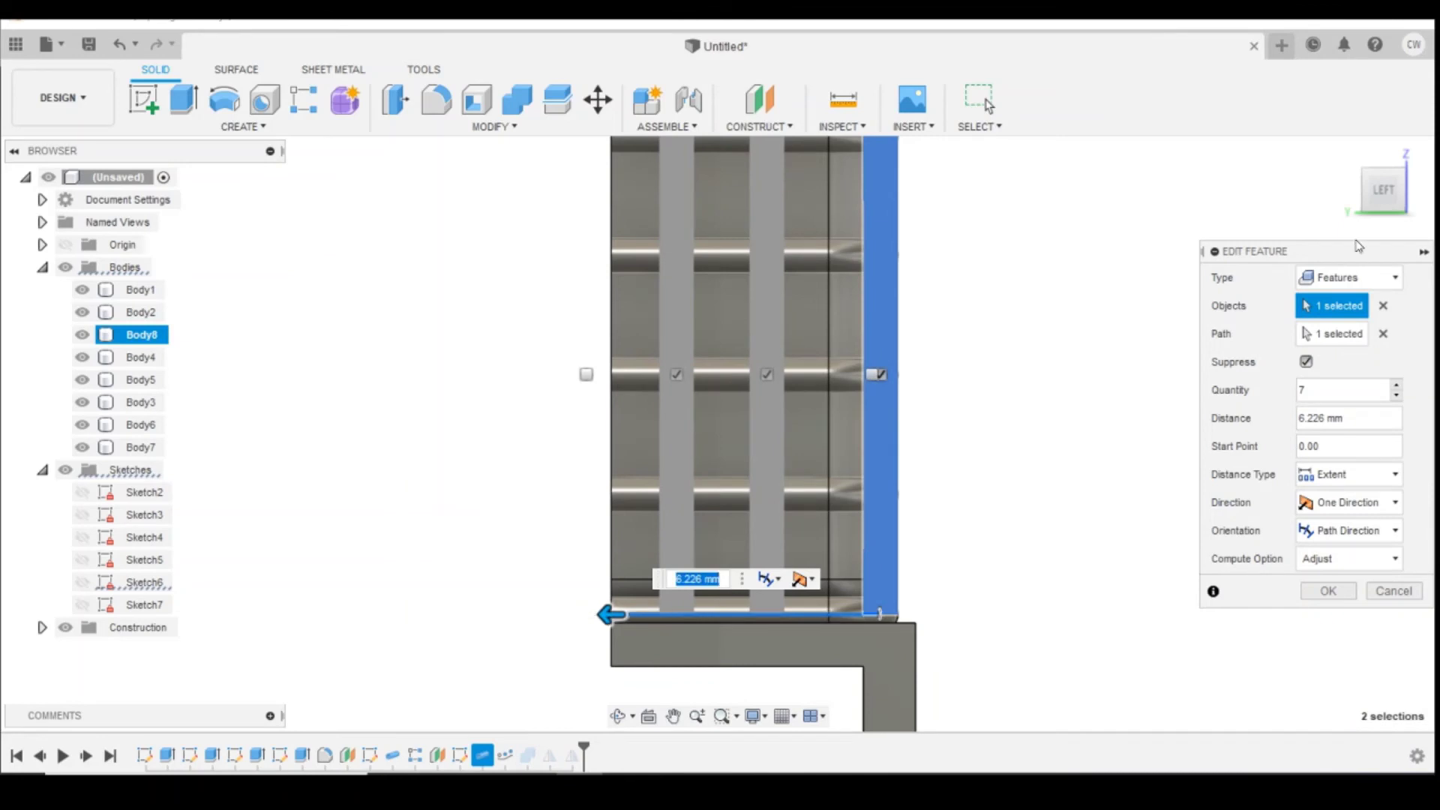
{"action": "mouse_move", "coordinate": [1385, 195]}
{"action": "left_mouse_down"}
{"action": "mouse_move", "coordinate": [1332, 183]}
{"action": "mouse_move", "coordinate": [1389, 186]}
{"action": "left_mouse_up"}
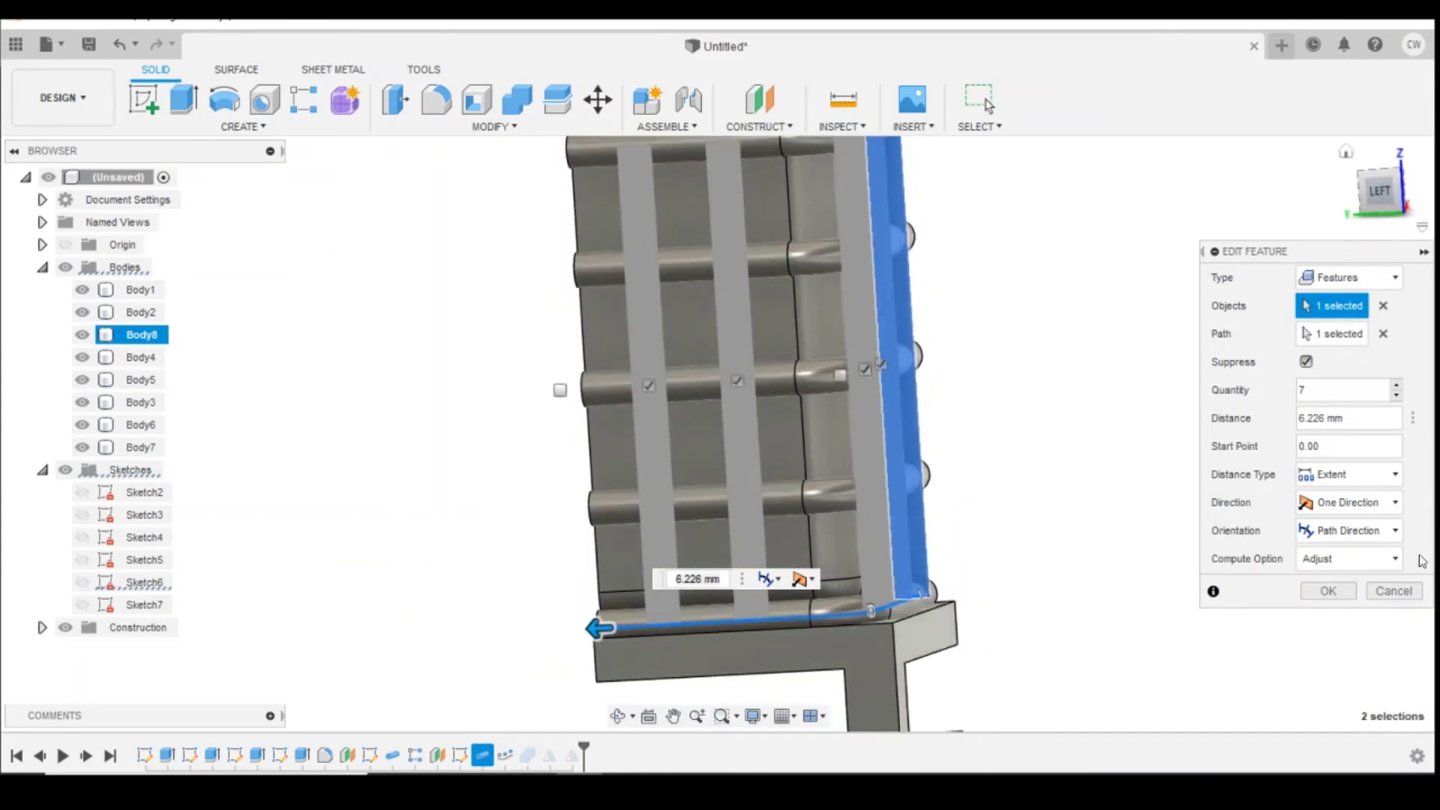
{"action": "left_click", "coordinate": [1326, 591]}
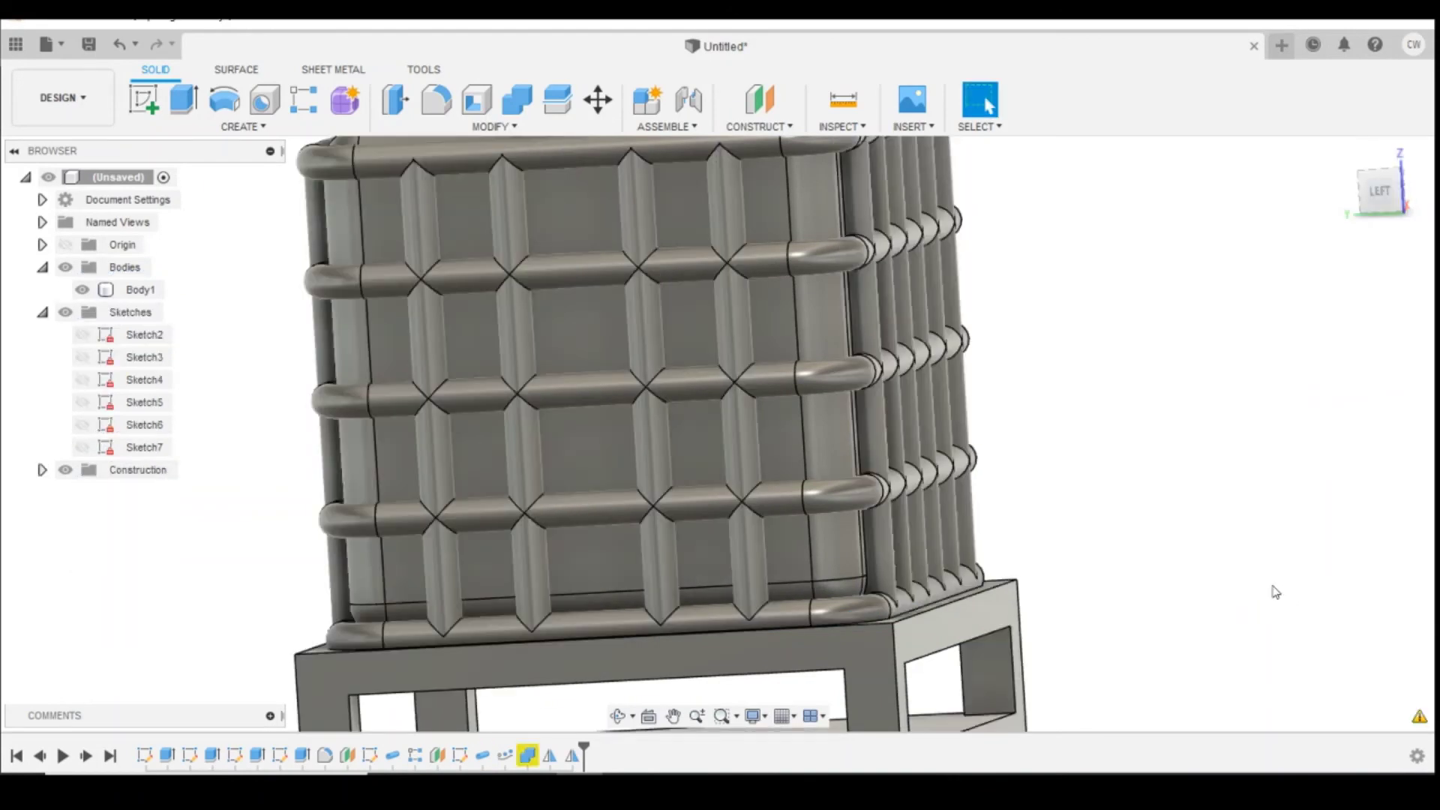
Reopen the Combine feature for editing and clear its target body and tool body selections.
{"action": "scroll", "coordinate": [1246, 301], "scroll_direction": "down", "scroll_amount": 3}
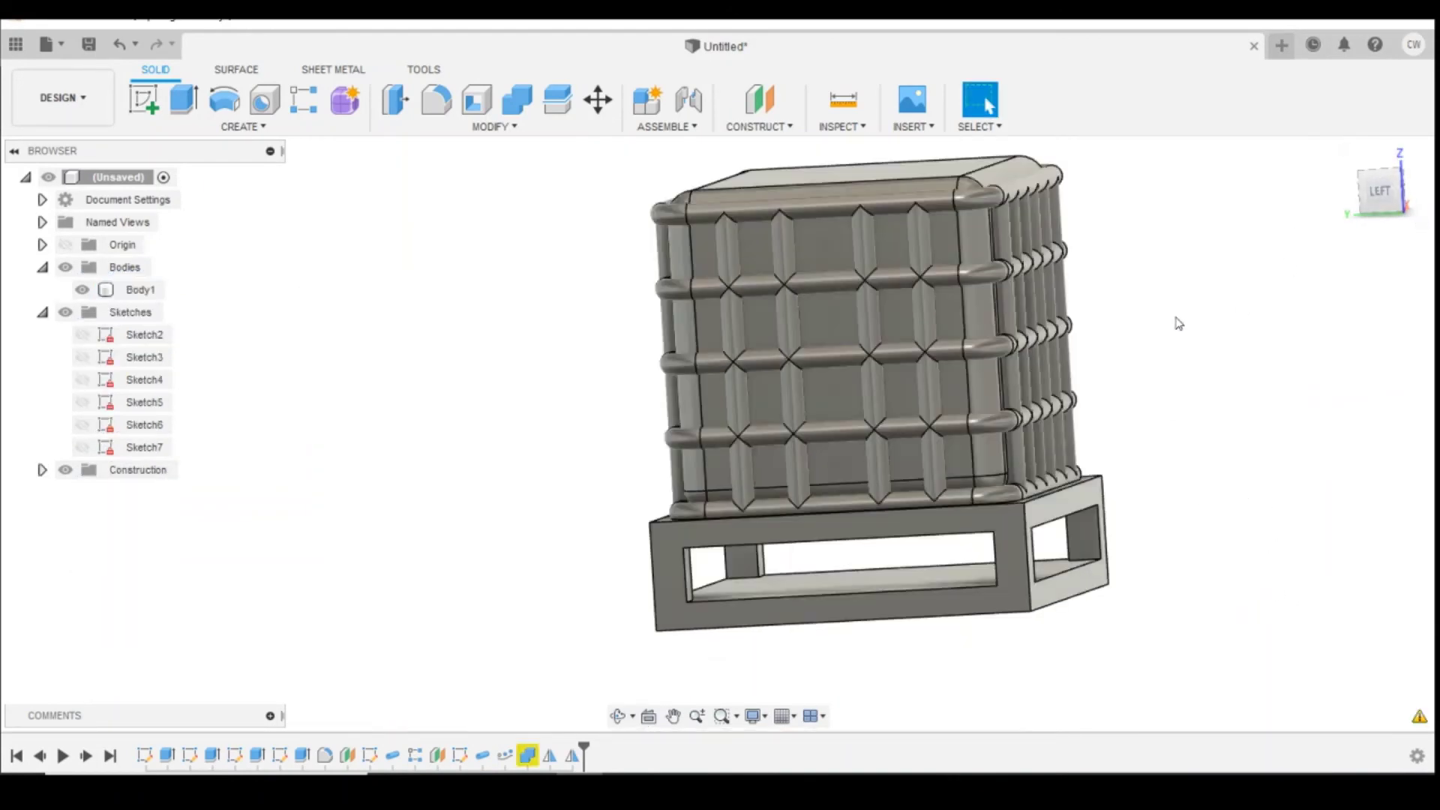
{"action": "mouse_move", "coordinate": [1382, 200]}
{"action": "left_mouse_down"}
{"action": "mouse_move", "coordinate": [1374, 177]}
{"action": "mouse_move", "coordinate": [1360, 182]}
{"action": "mouse_move", "coordinate": [1355, 211]}
{"action": "left_mouse_up"}
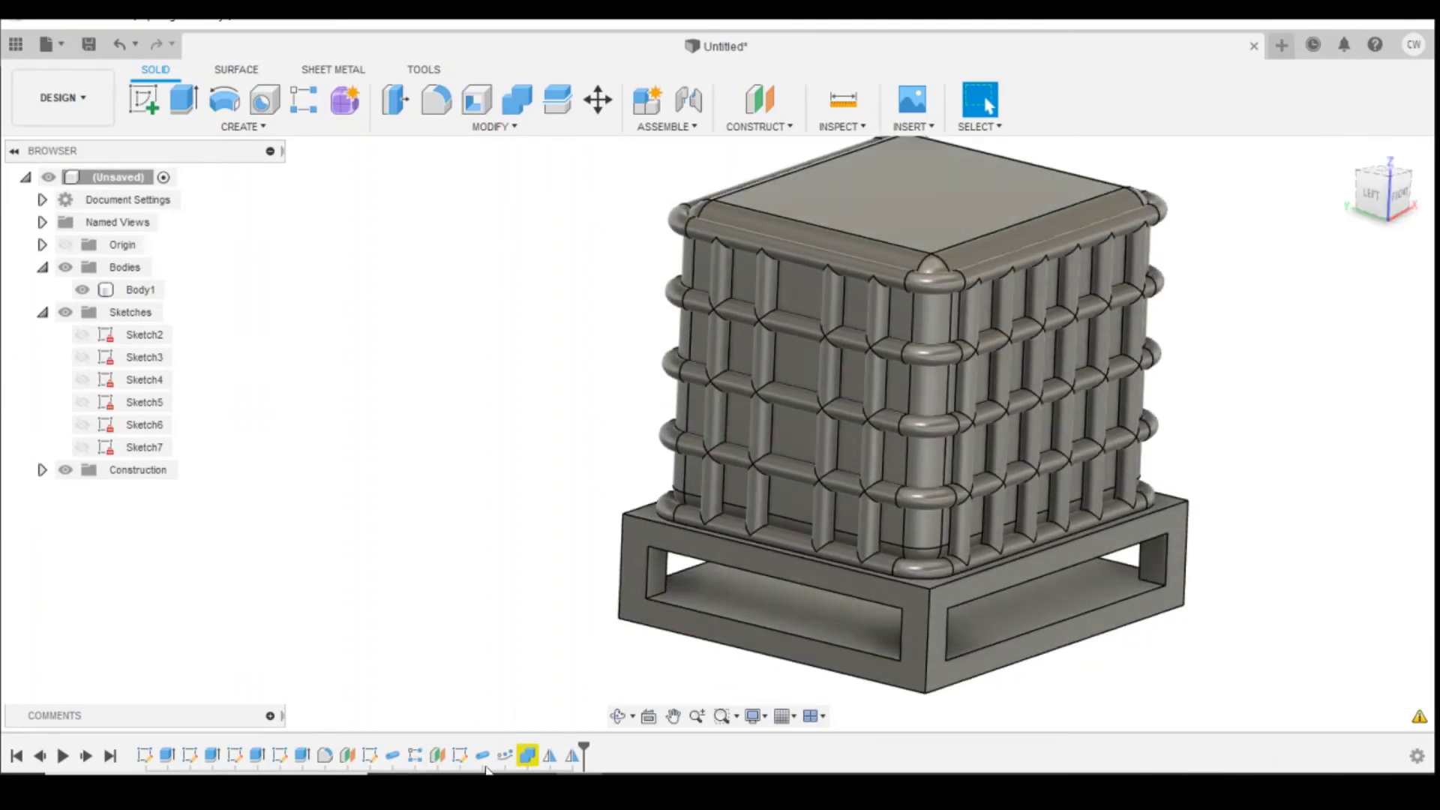
{"action": "left_click", "coordinate": [527, 755]}
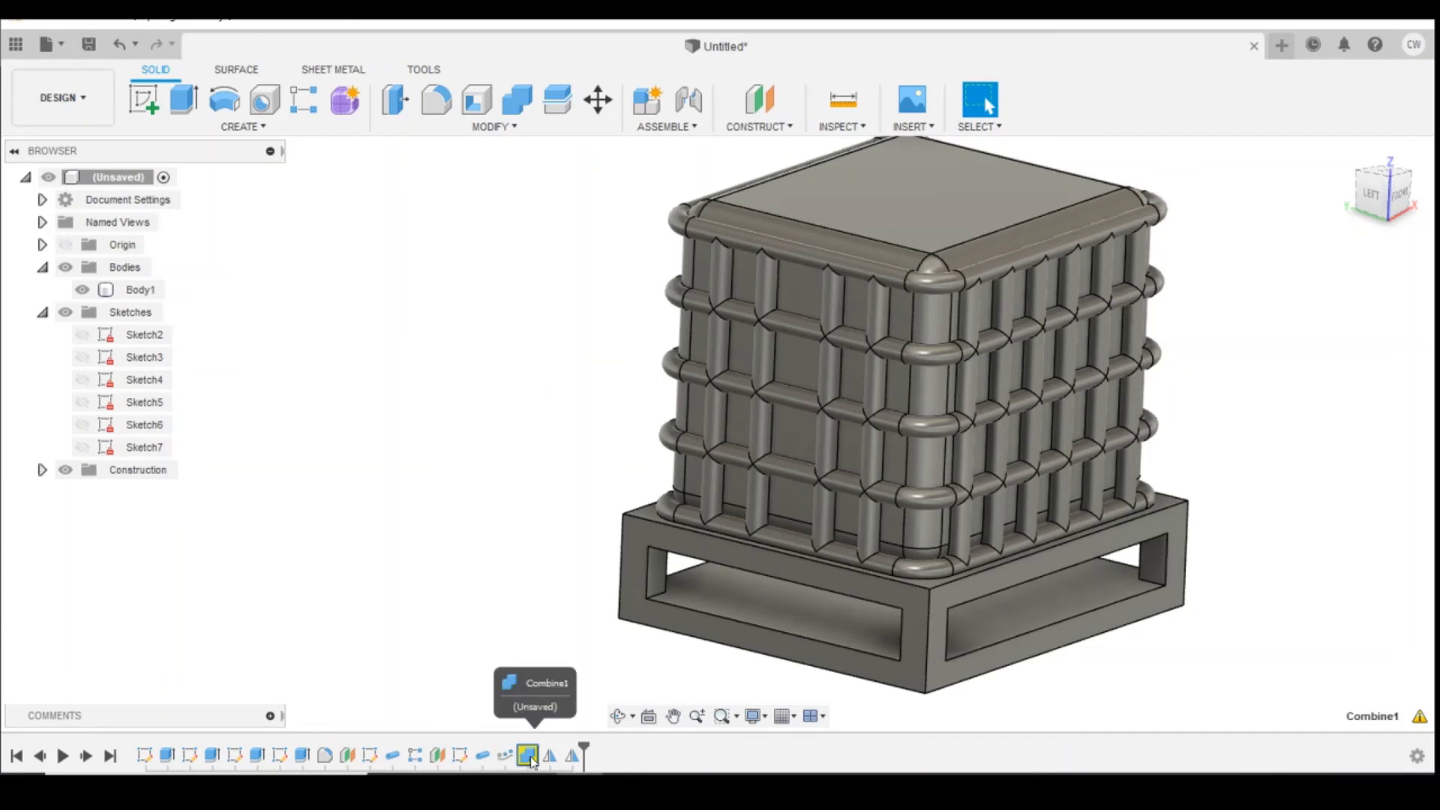
{"action": "right_click", "coordinate": [529, 757]}
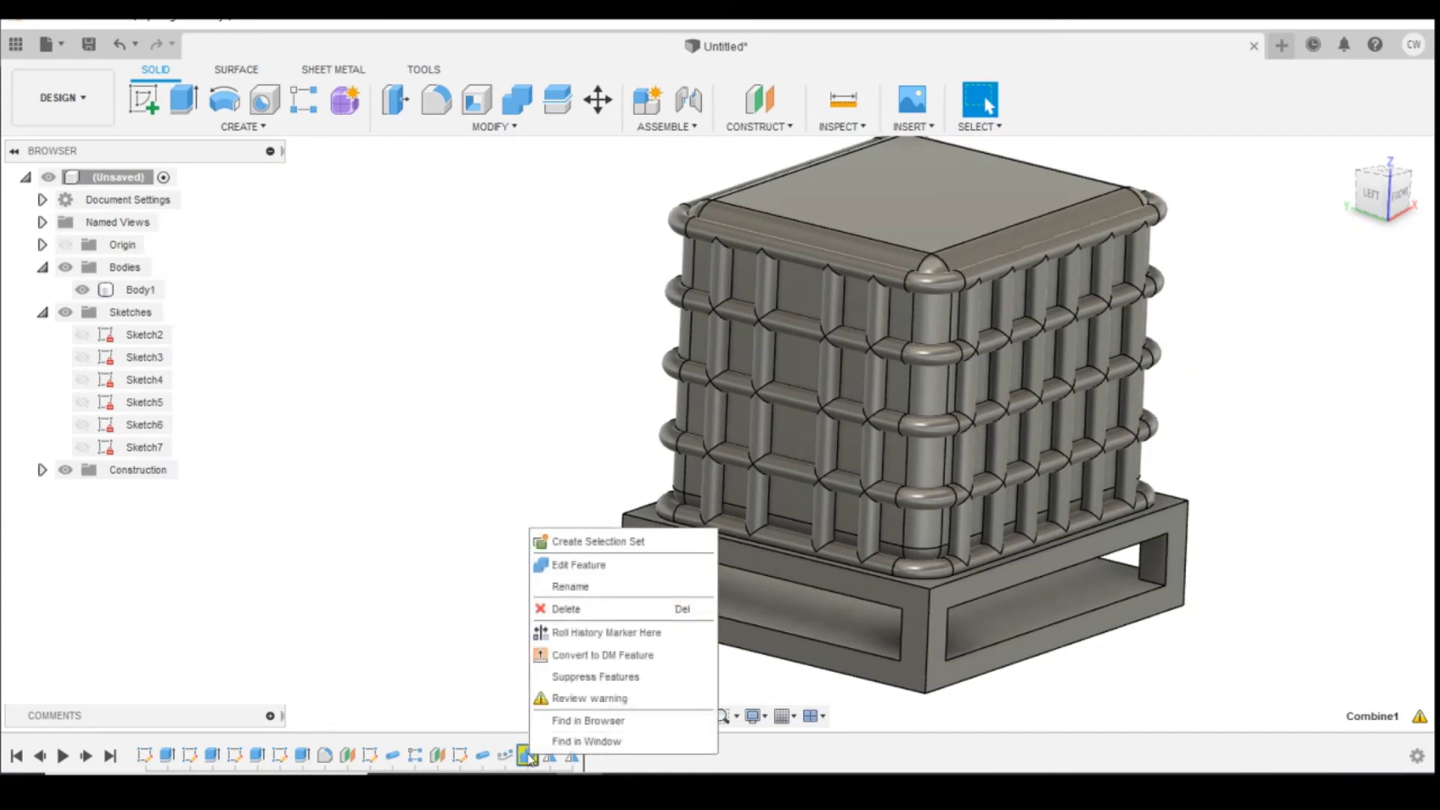
{"action": "left_click", "coordinate": [596, 575]}
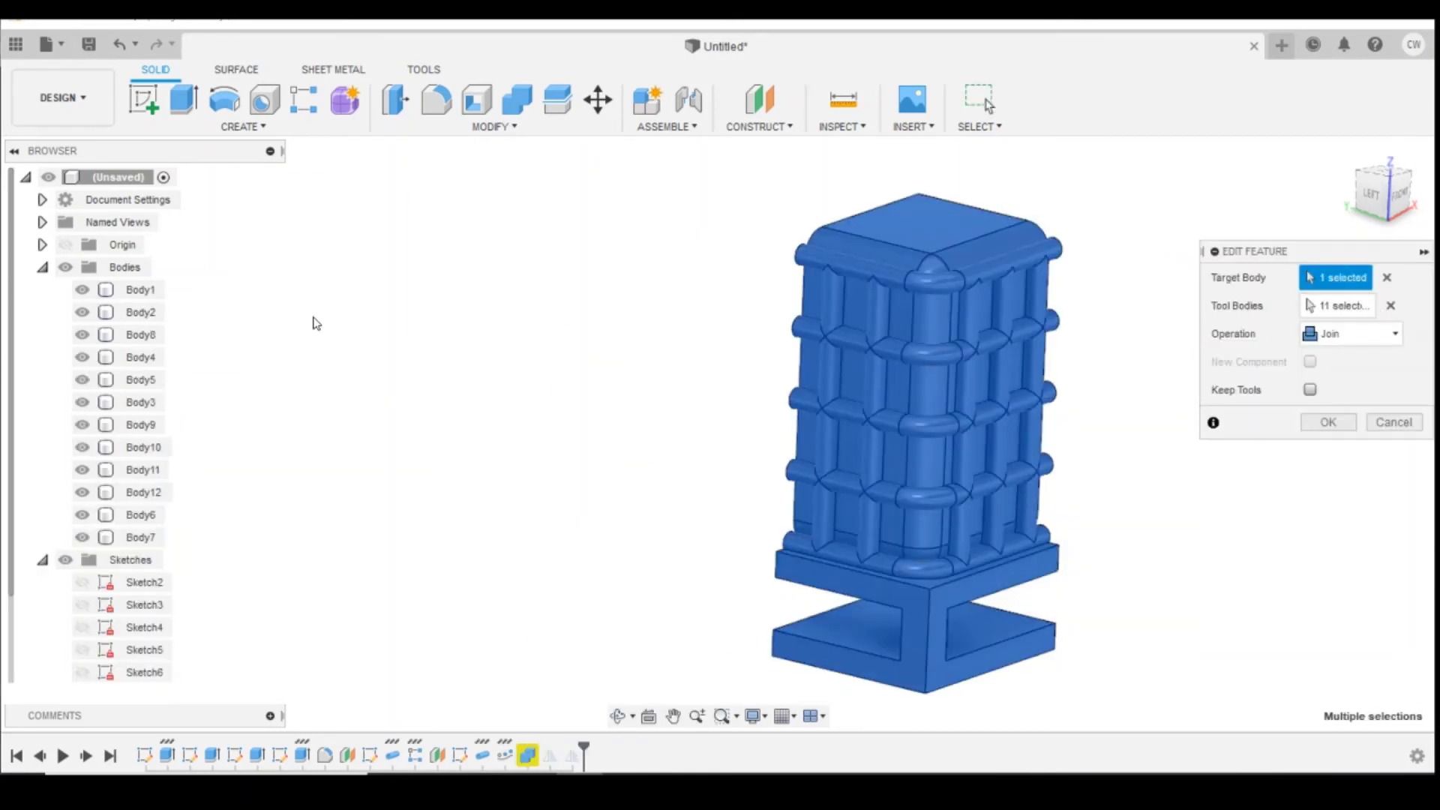
{"action": "left_click", "coordinate": [1387, 278]}
{"action": "left_click", "coordinate": [1389, 305]}
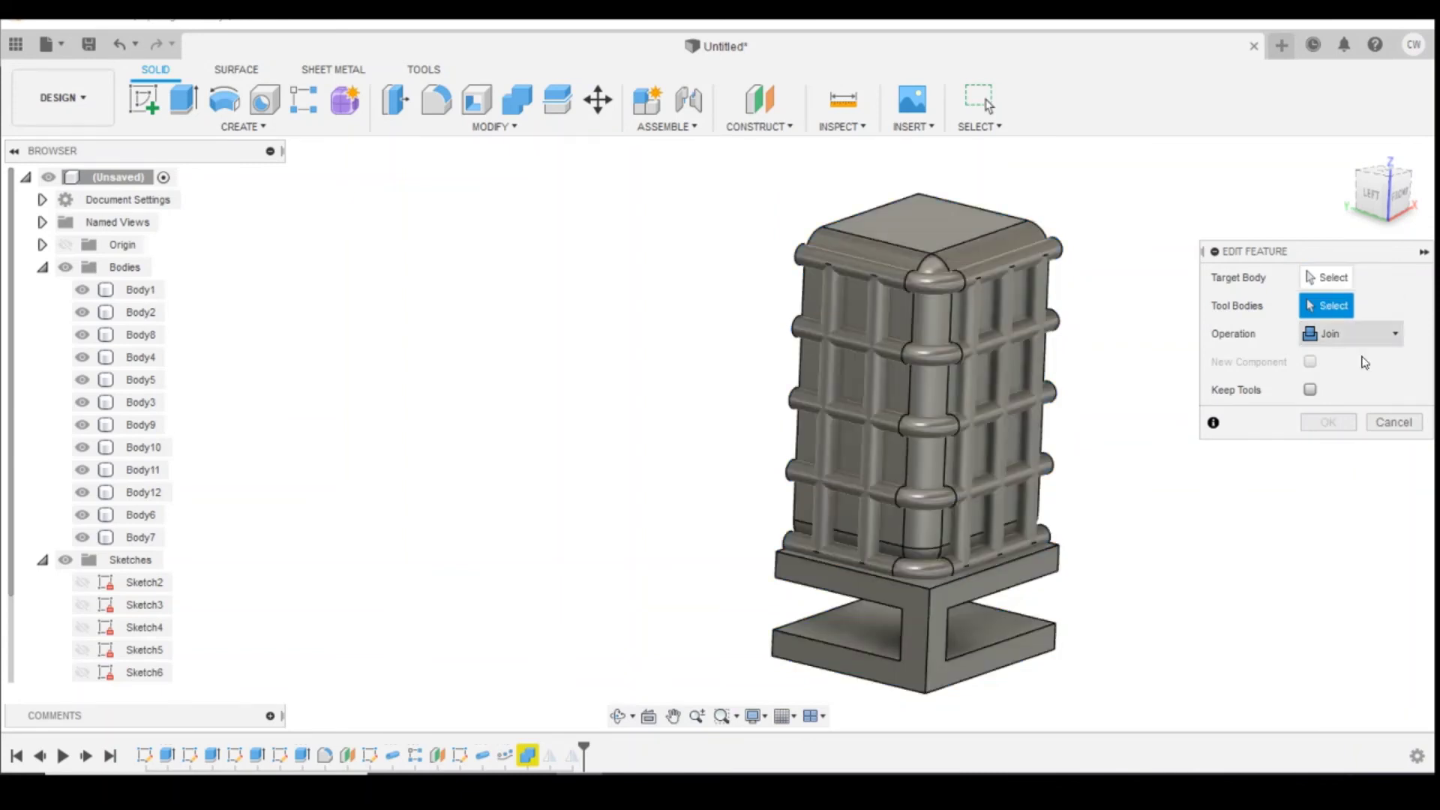
{"action": "left_click", "coordinate": [139, 291]}
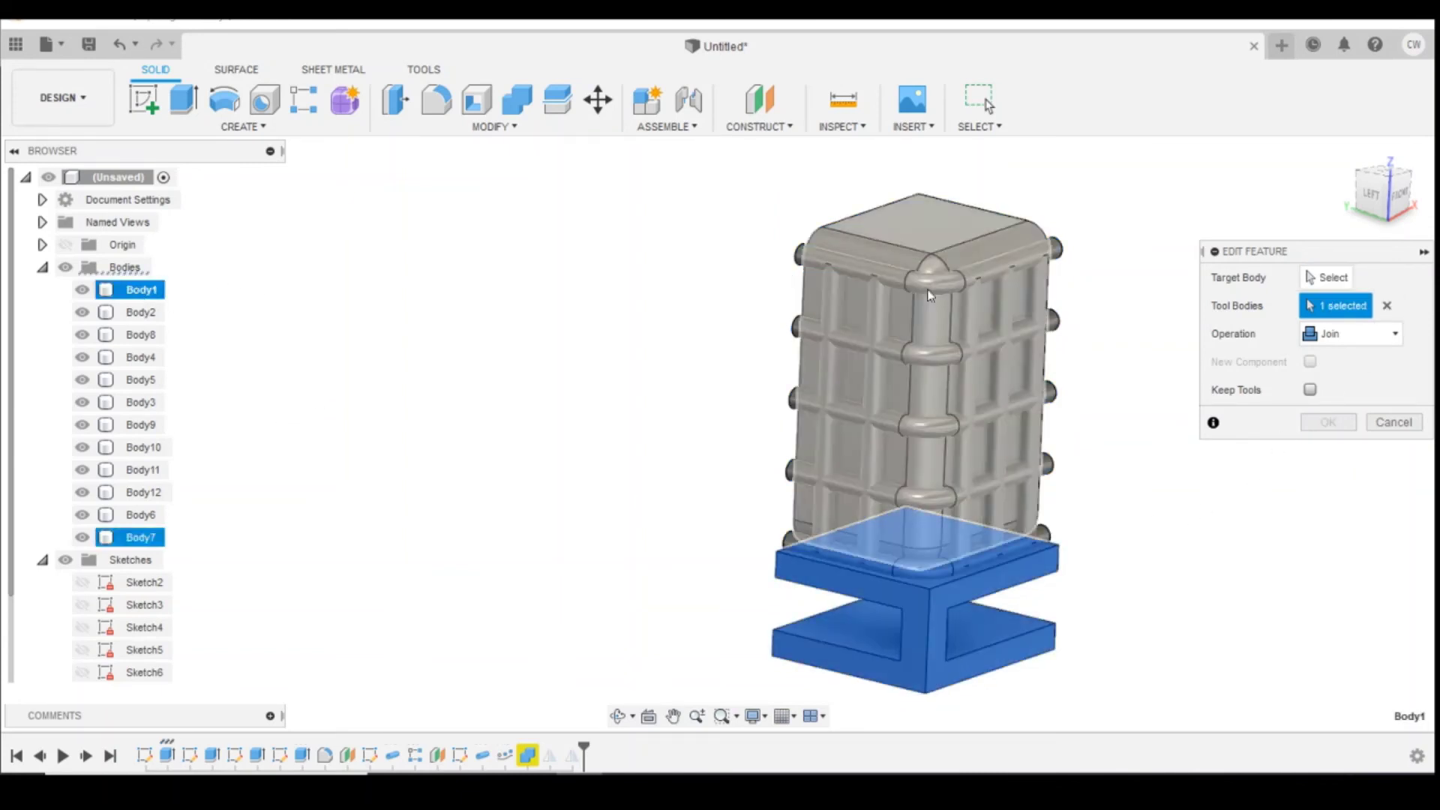
{"action": "left_click", "coordinate": [1386, 305]}
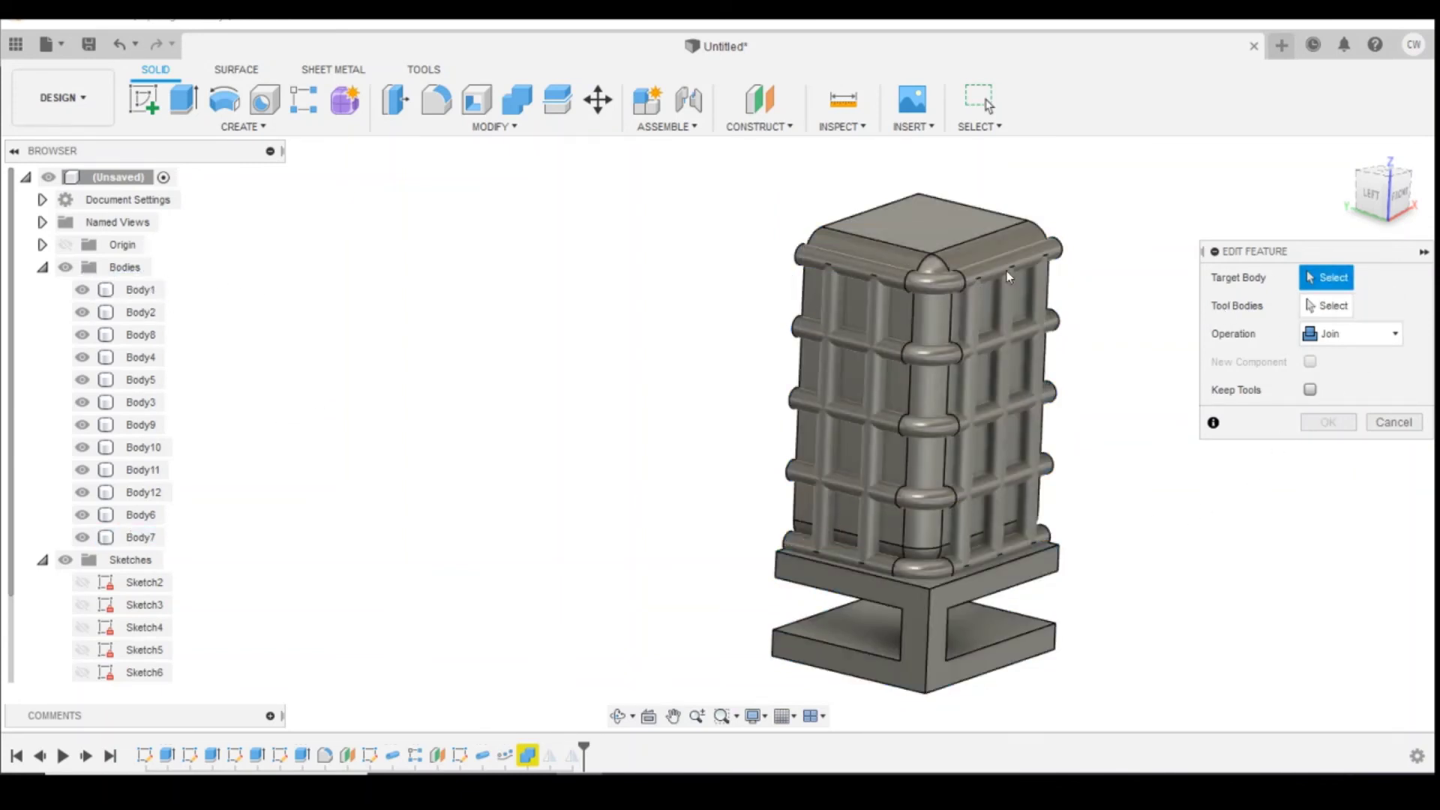
Reselect Body1 as the Combine target and Body2 through Body12 as tool bodies, and apply the Join operation.
{"action": "left_click", "coordinate": [171, 293]}
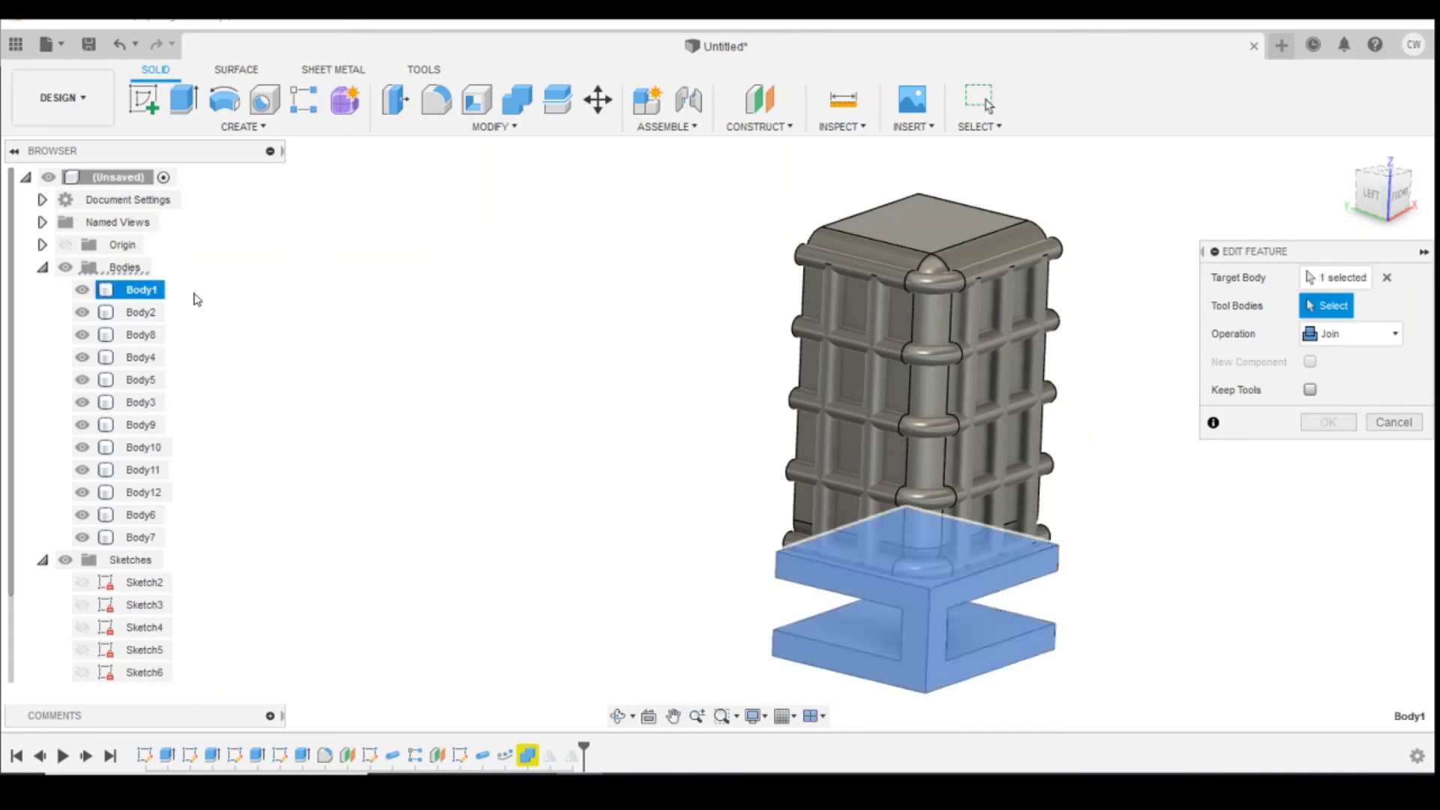
{"action": "left_click", "coordinate": [141, 312]}
{"action": "left_click", "coordinate": [141, 536]}
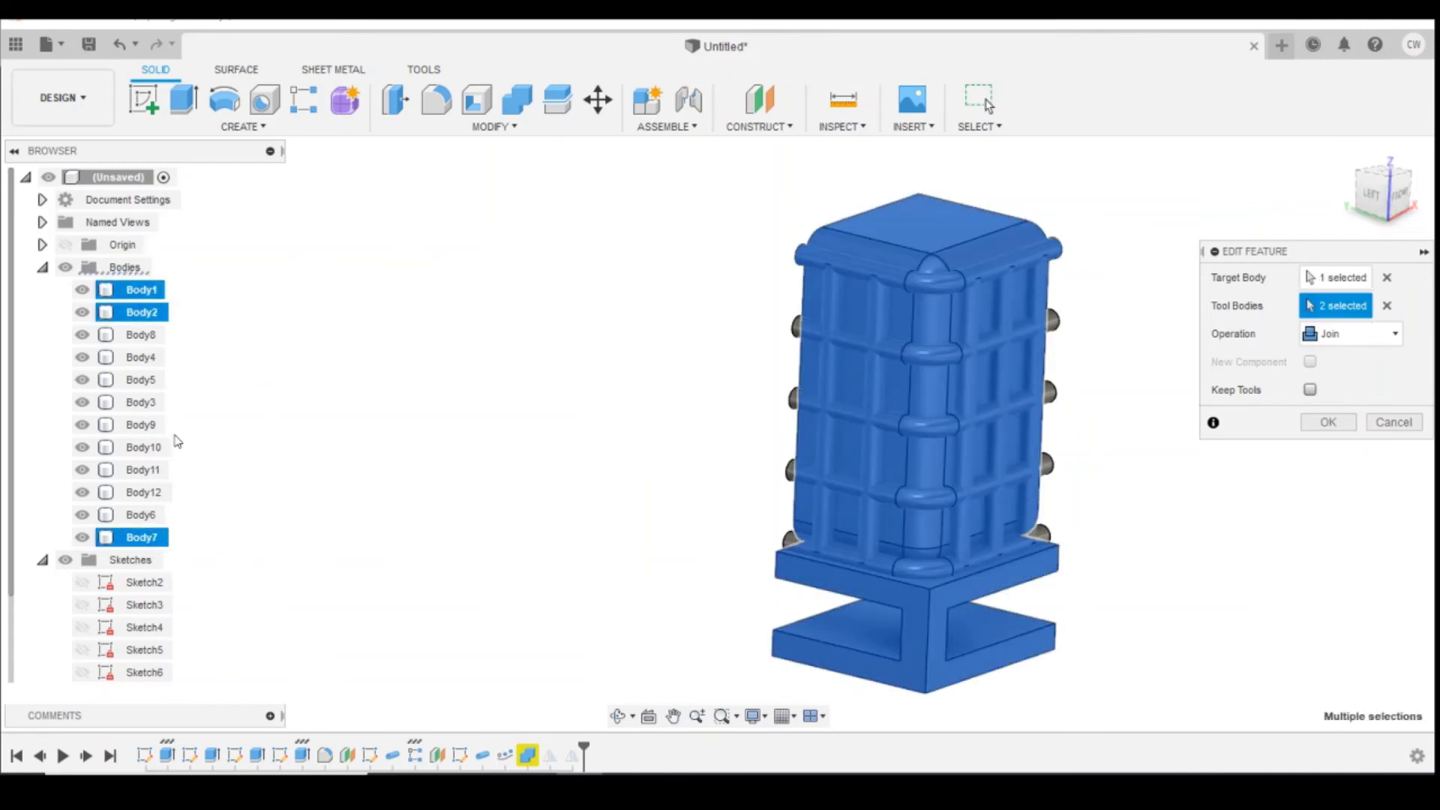
{"action": "left_click", "coordinate": [141, 334]}
{"action": "left_click", "coordinate": [142, 515], "text": "shift"}
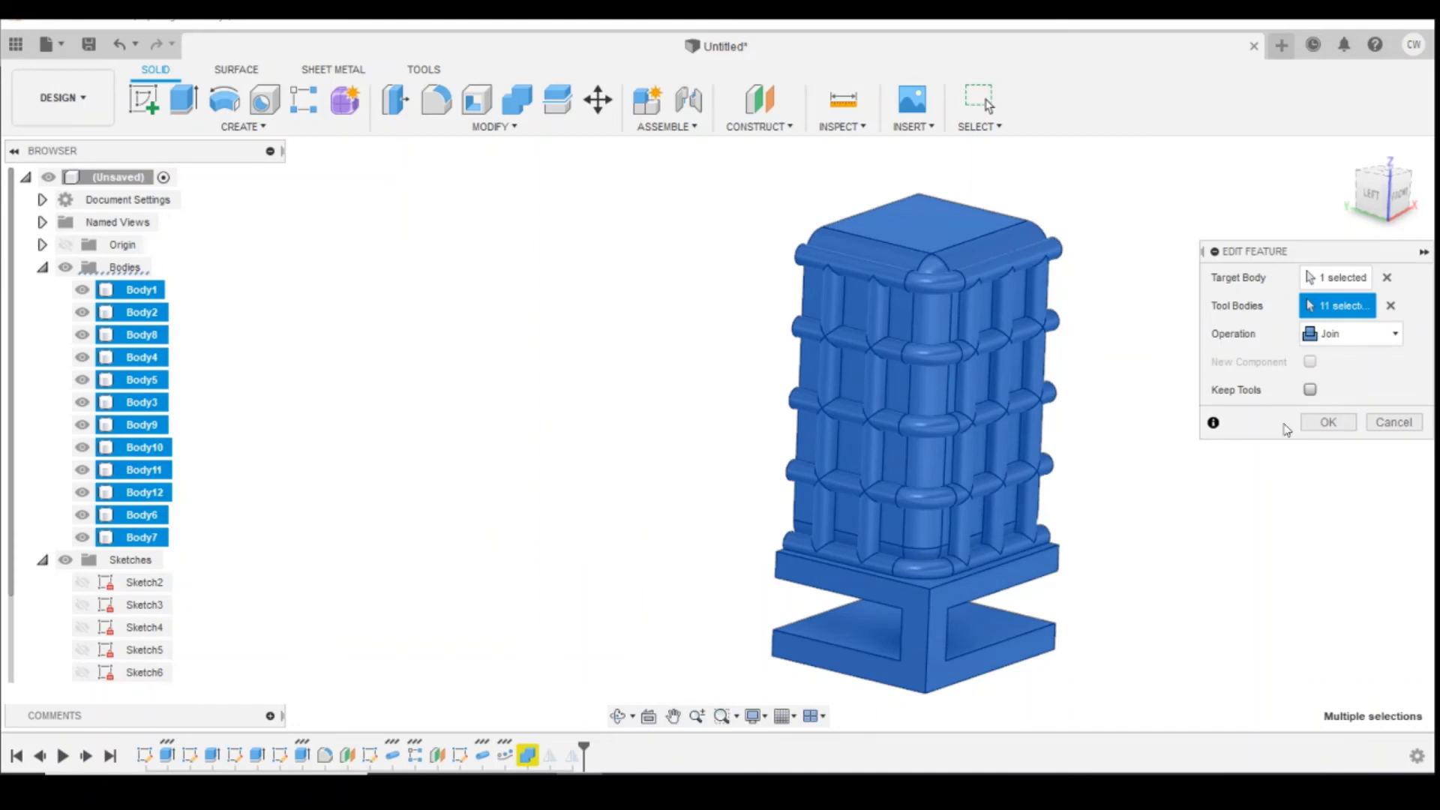
{"action": "left_click", "coordinate": [1325, 422]}
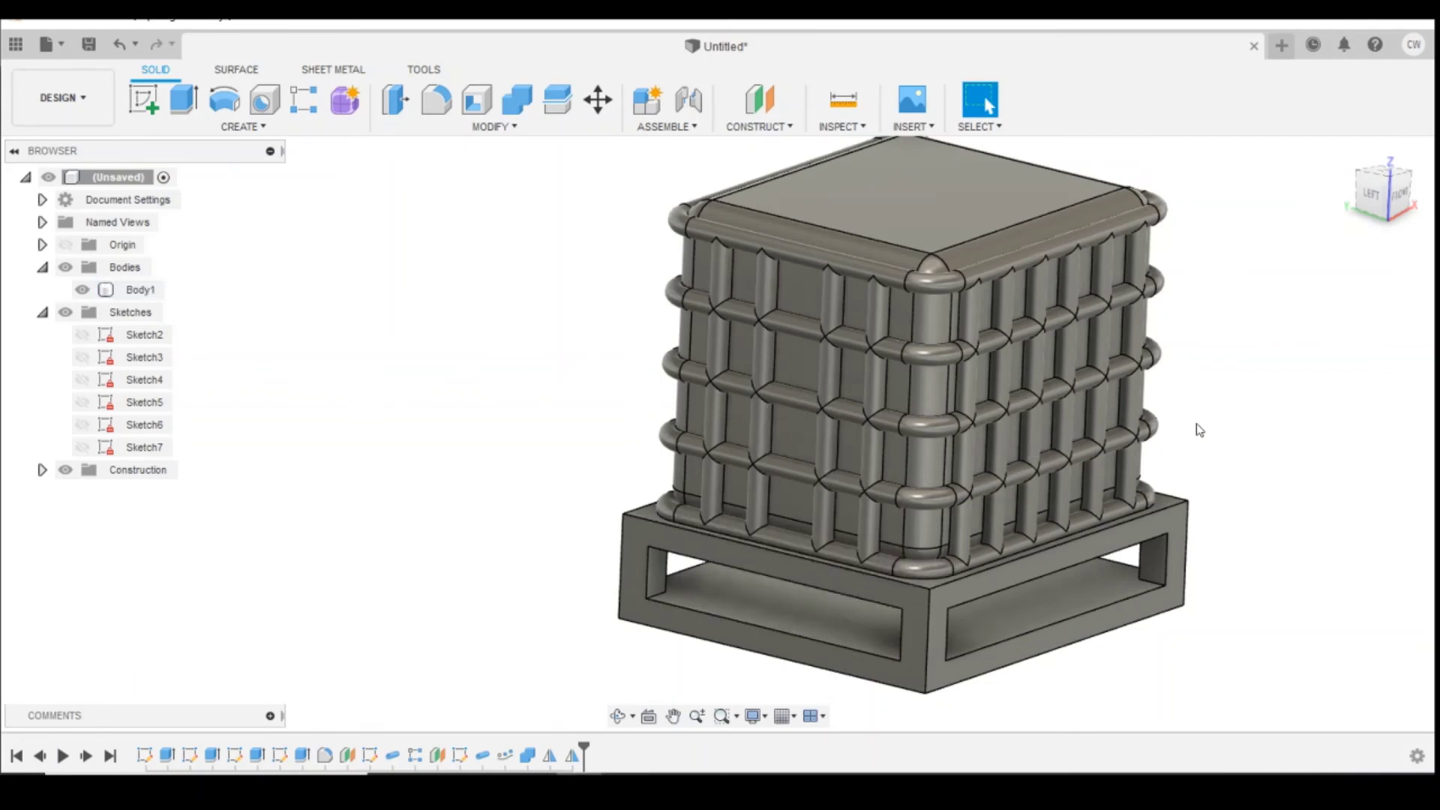
Roll the design history back to just after the second extrusion, leaving only the base plate and its corner leg.
{"action": "left_click", "coordinate": [159, 290]}
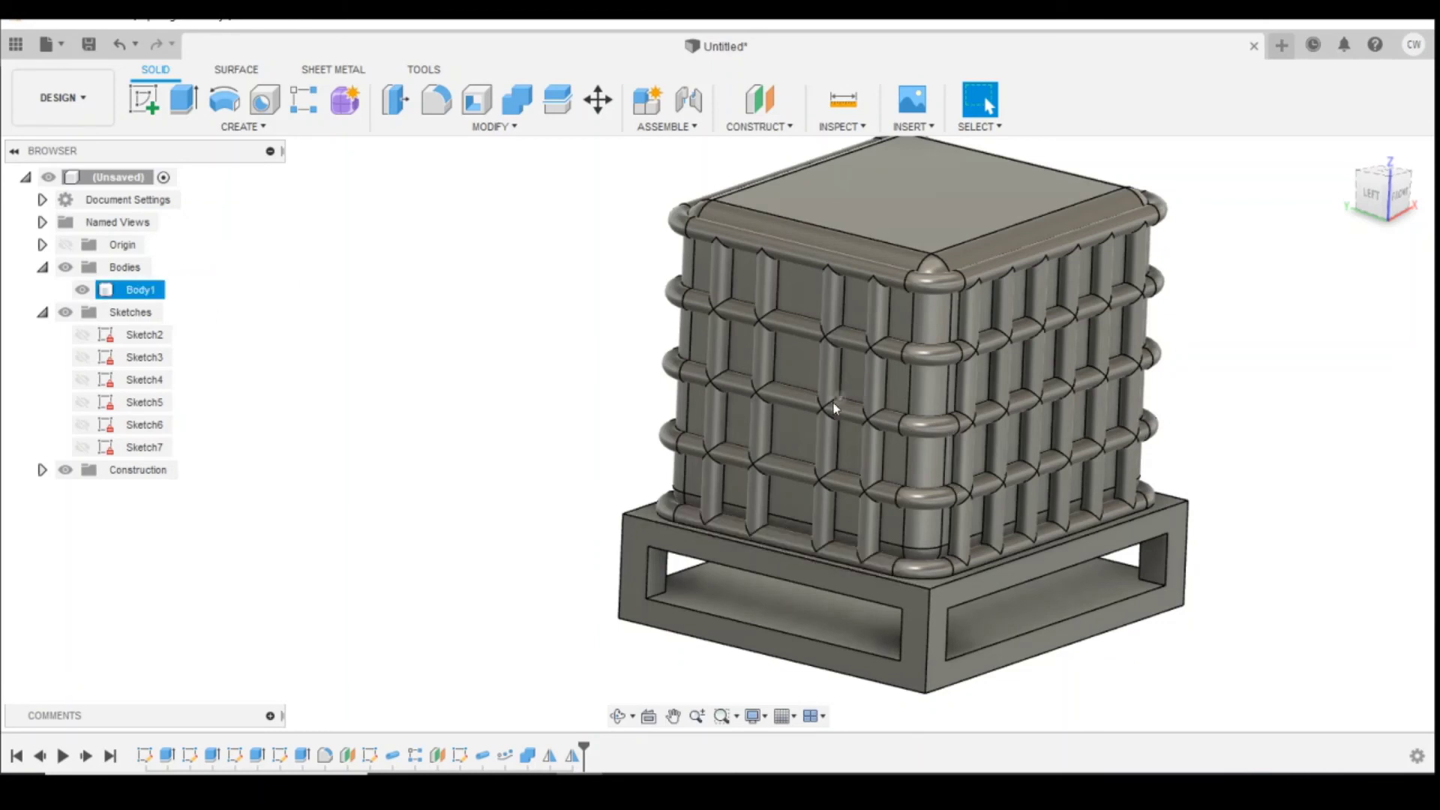
{"action": "key", "text": "Escape"}
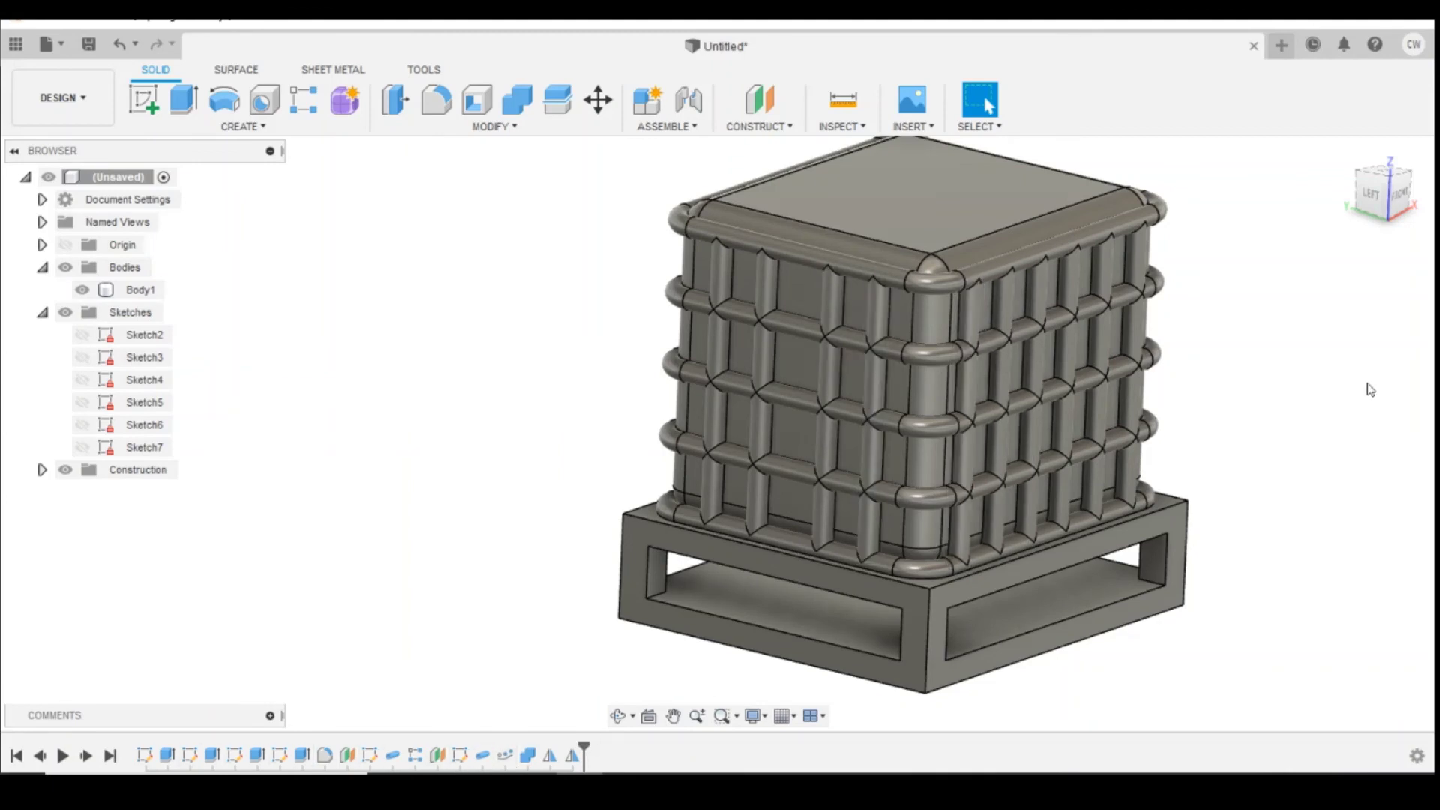
{"action": "mouse_move", "coordinate": [1395, 202]}
{"action": "left_mouse_down"}
{"action": "mouse_move", "coordinate": [1393, 174]}
{"action": "mouse_move", "coordinate": [1418, 189]}
{"action": "mouse_move", "coordinate": [1413, 206]}
{"action": "mouse_move", "coordinate": [1374, 195]}
{"action": "mouse_move", "coordinate": [1399, 185]}
{"action": "left_mouse_up"}
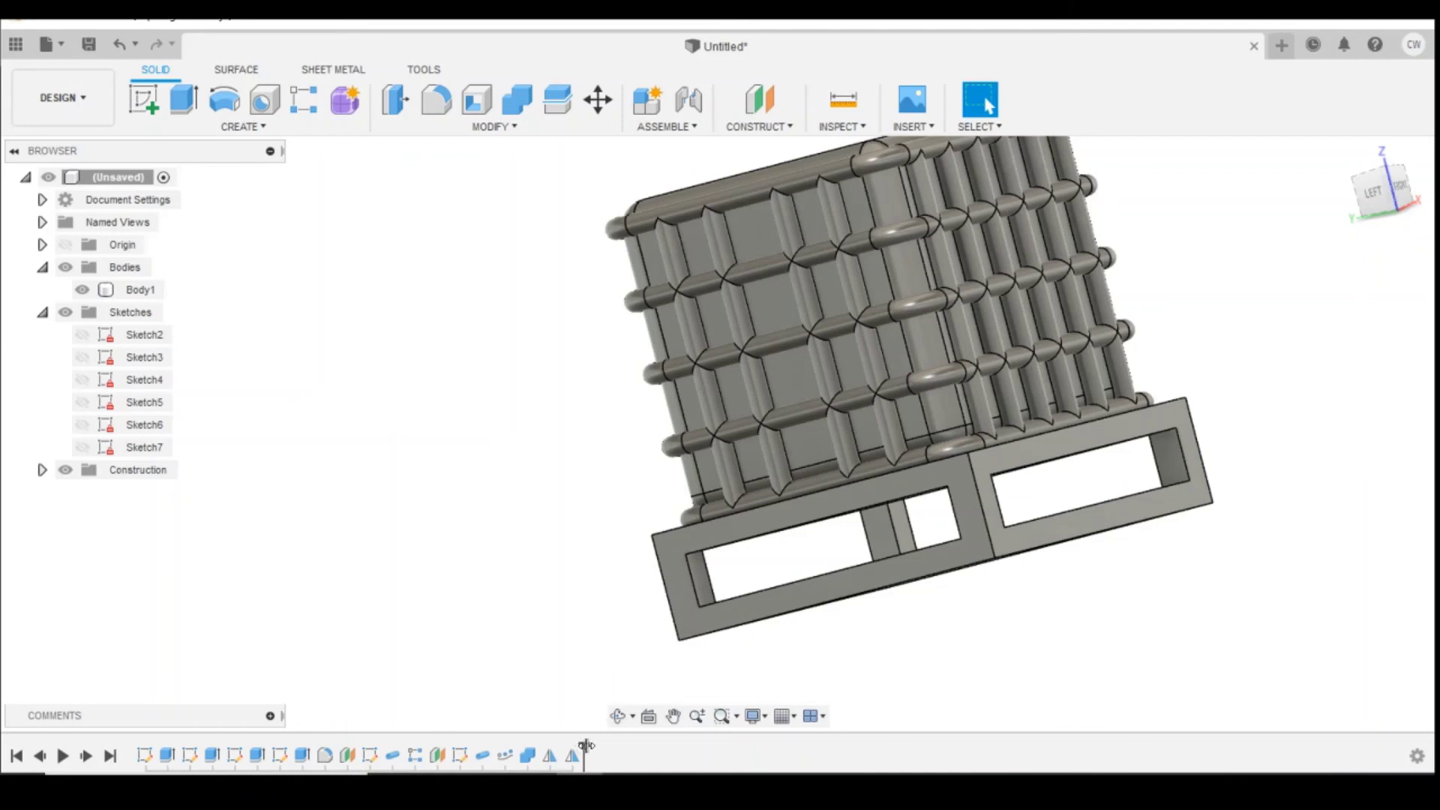
{"action": "left_click_drag", "start_coordinate": [584, 745], "coordinate": [166, 741]}
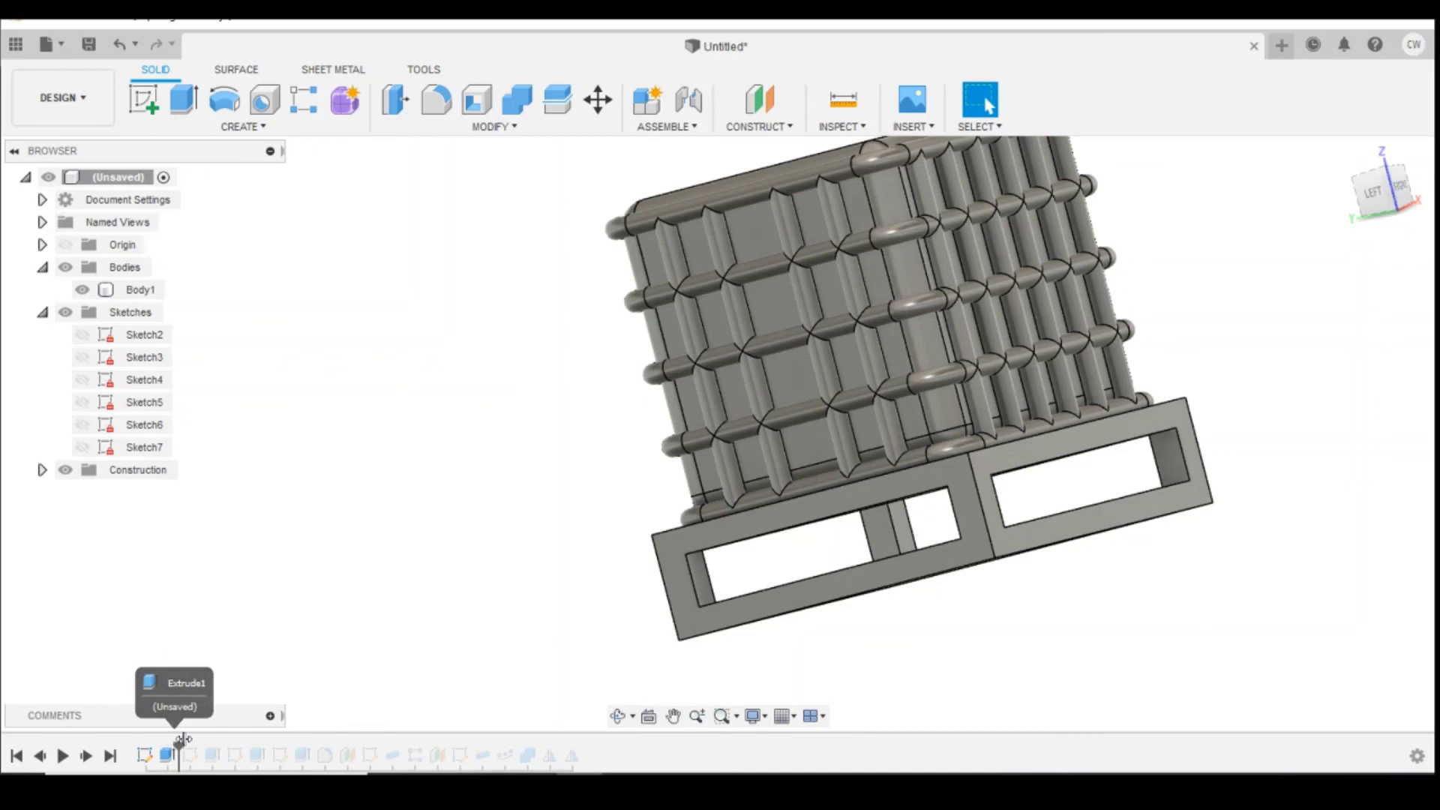
{"action": "left_click_drag", "start_coordinate": [179, 745], "coordinate": [223, 745]}
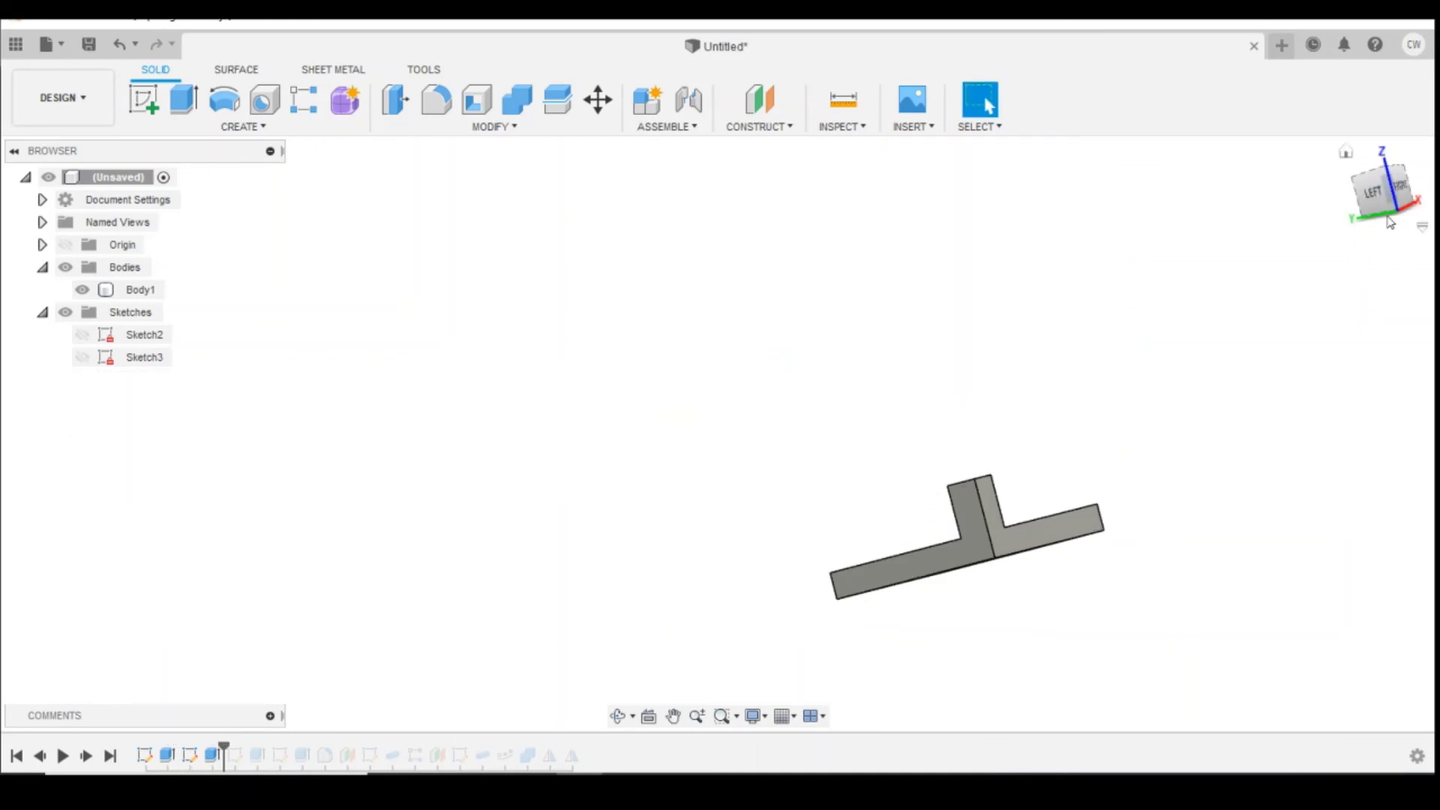
Start a sketch on the base plate's upper face beside the corner leg.
{"action": "left_click_drag", "start_coordinate": [1375, 196], "coordinate": [1374, 231]}
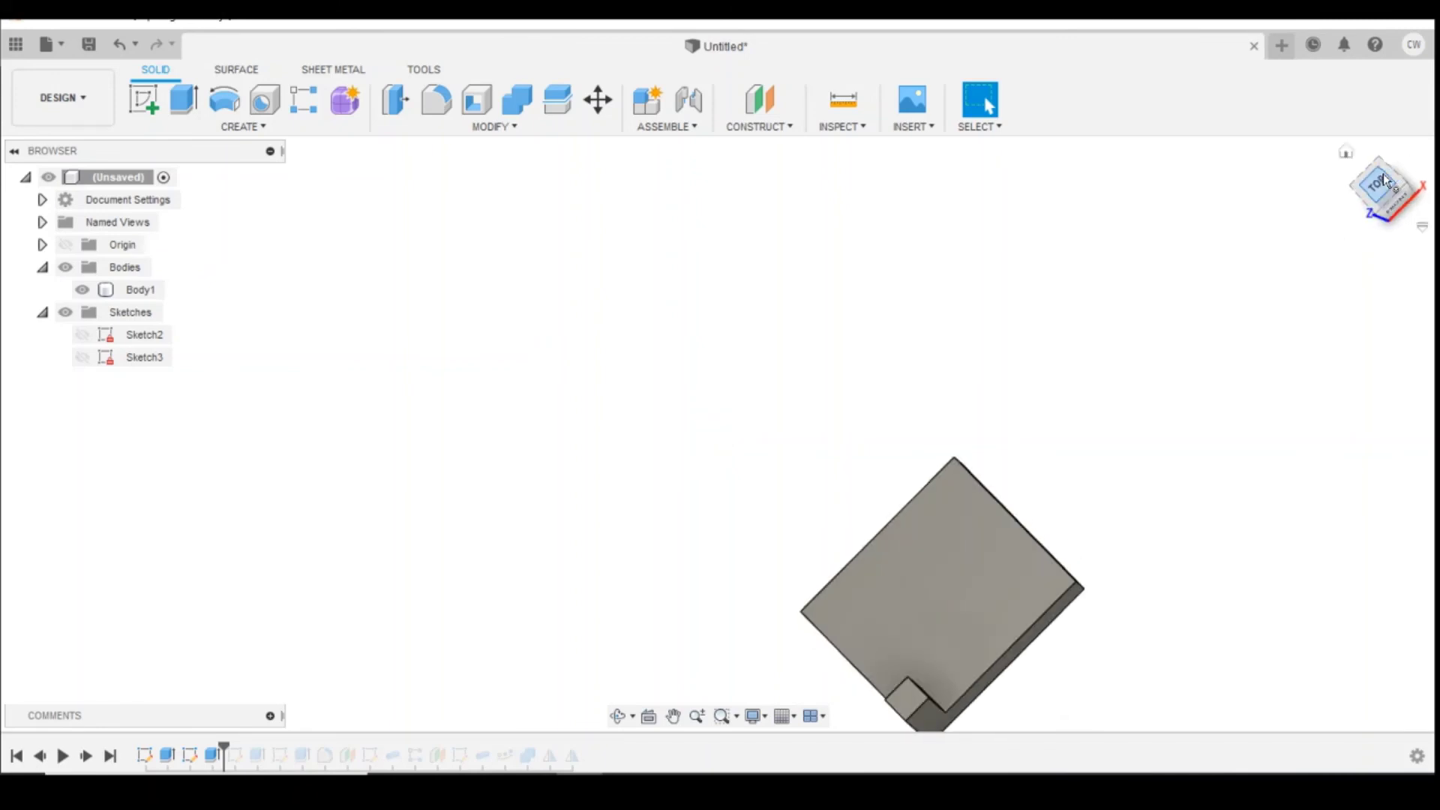
{"action": "left_click", "coordinate": [1383, 173]}
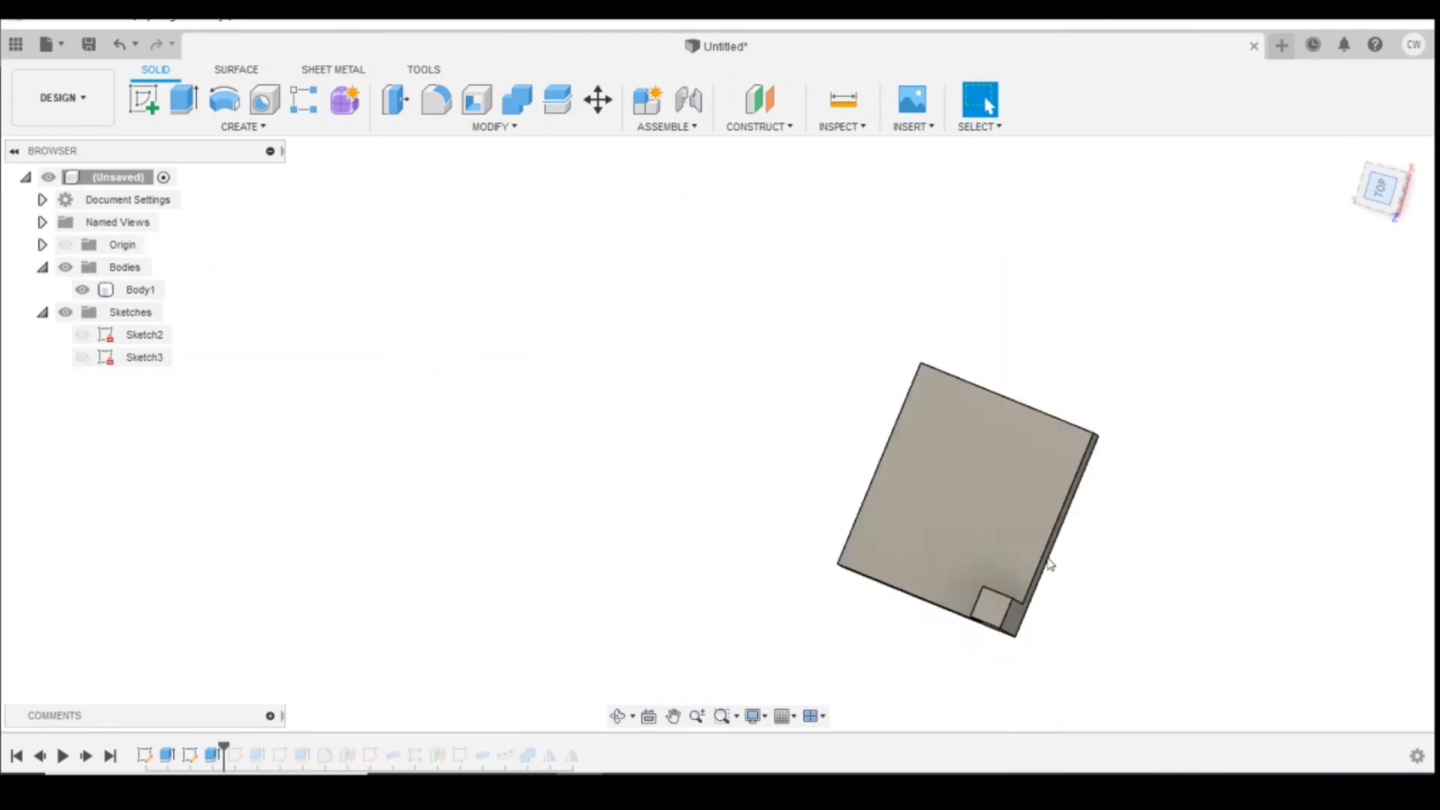
{"action": "left_click", "coordinate": [139, 105]}
{"action": "left_click", "coordinate": [997, 373]}
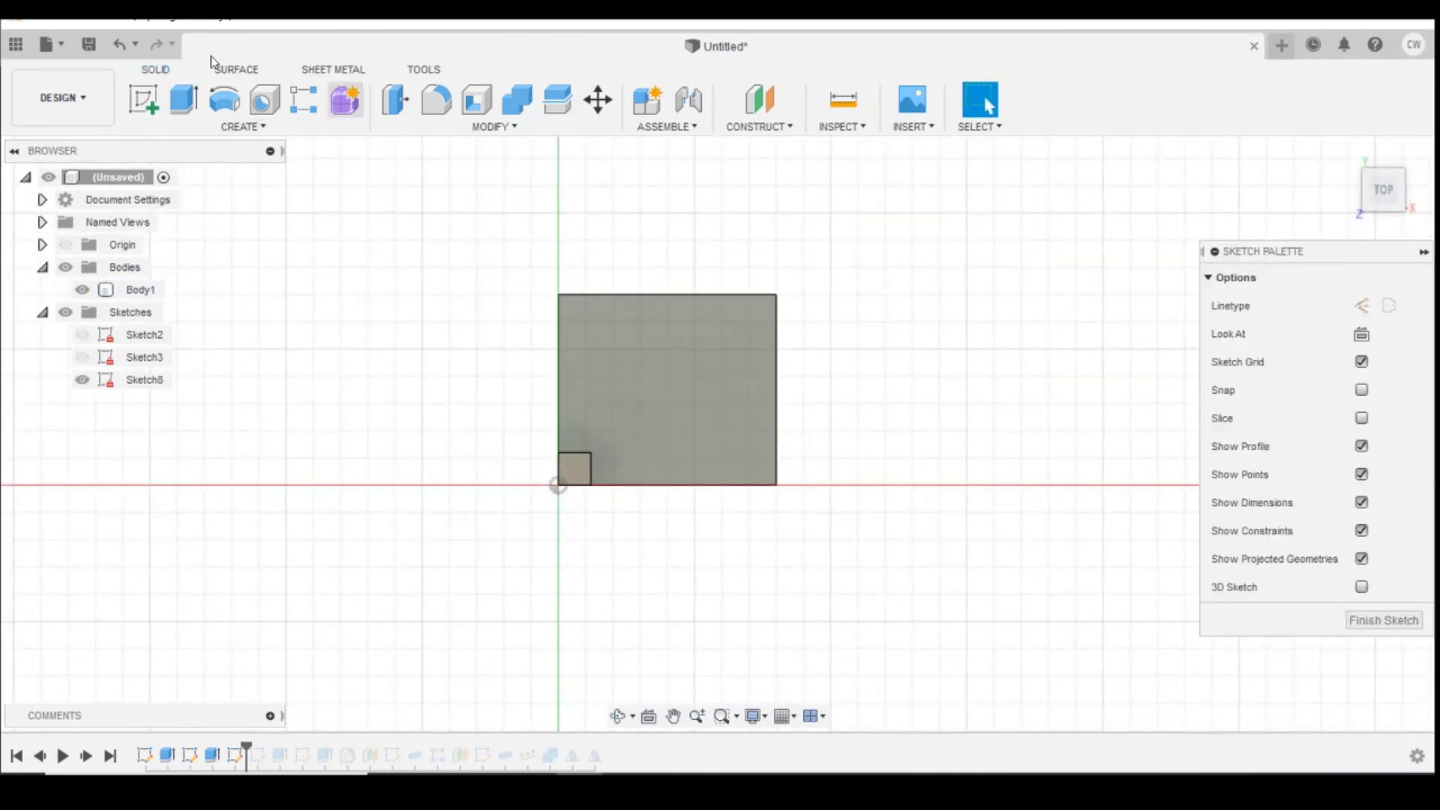
Draw a rectangle 0.6 mm wide and 0.3 mm high from the plate's far corner on the Y axis.
{"action": "key", "text": "r"}
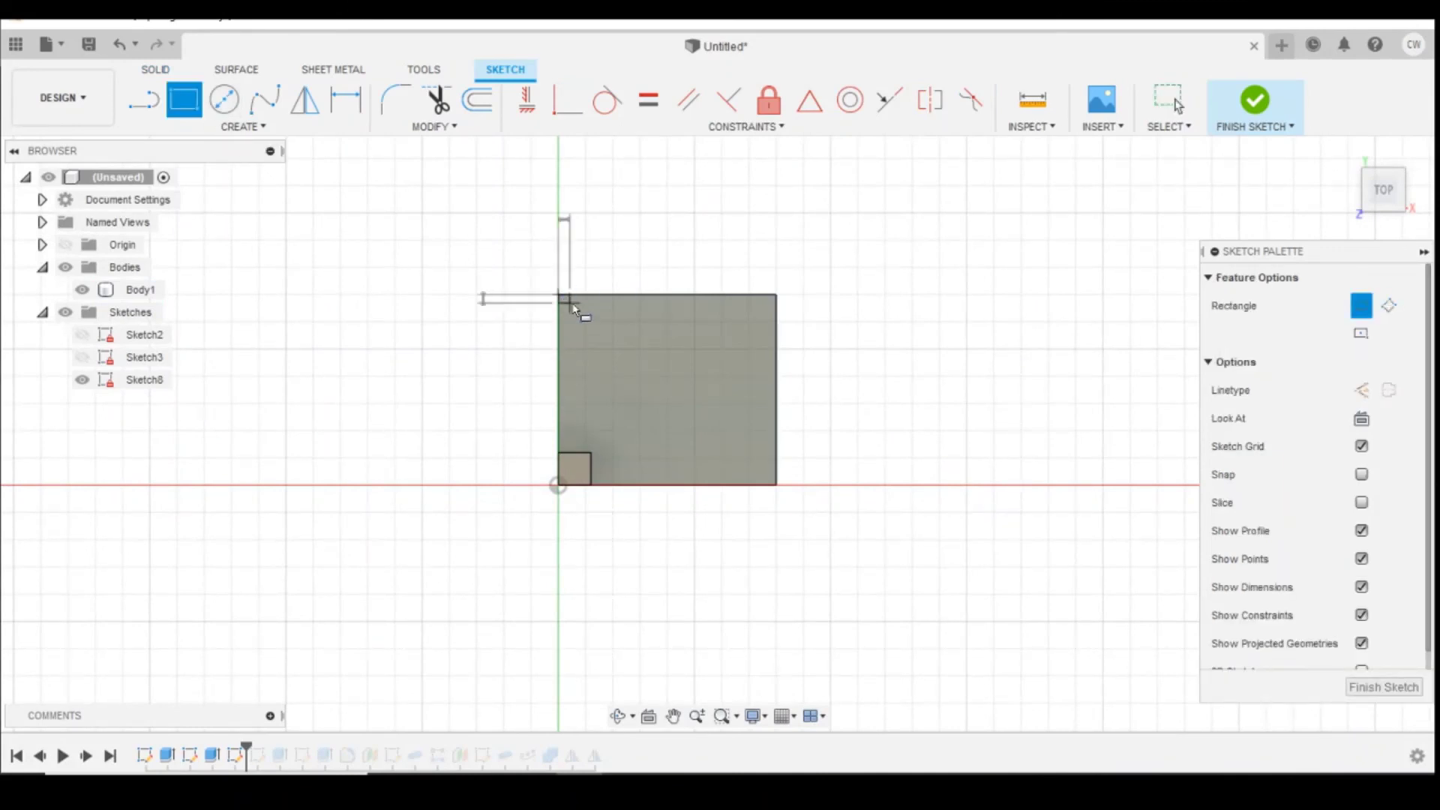
{"action": "left_click", "coordinate": [562, 297]}
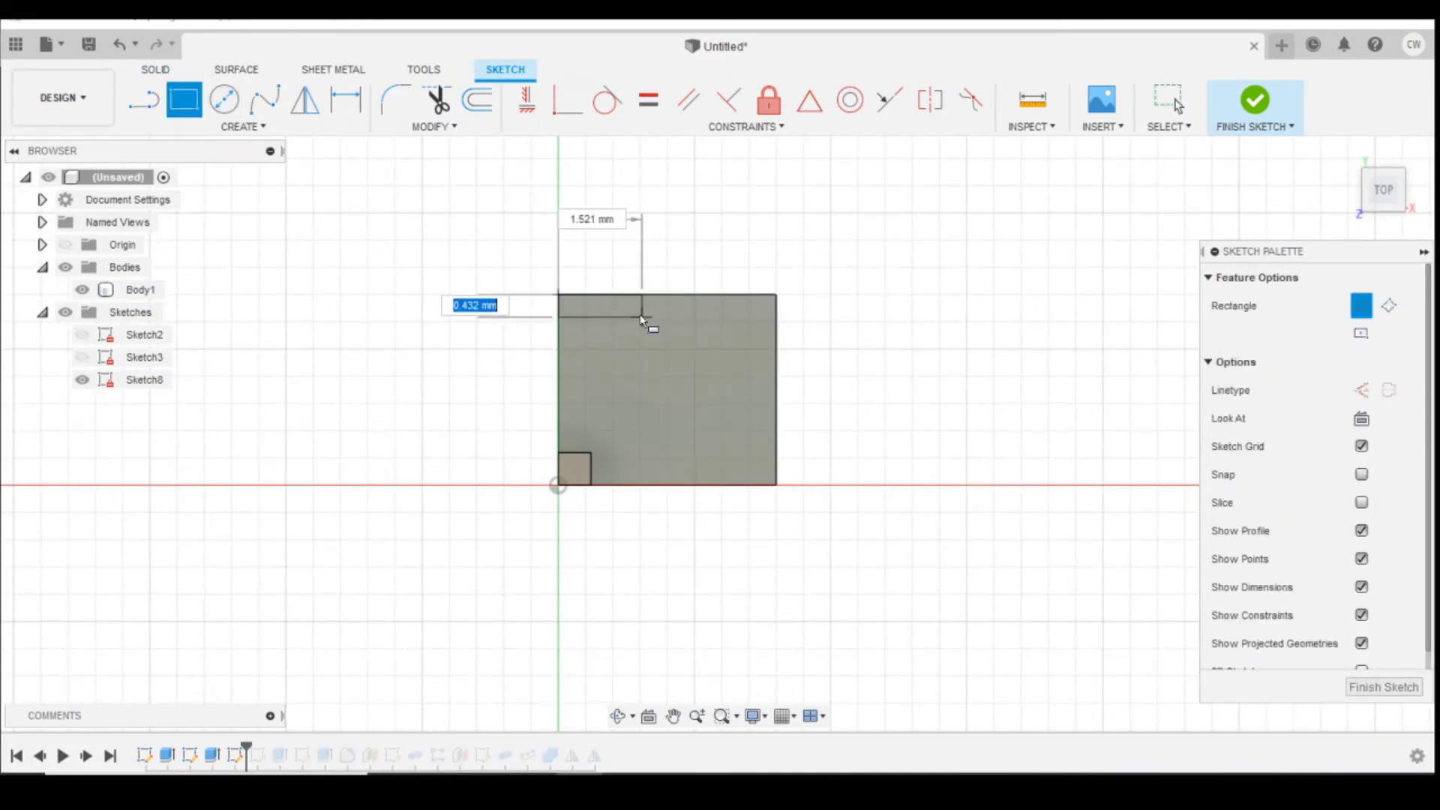
{"action": "type", "text": "0.3"}
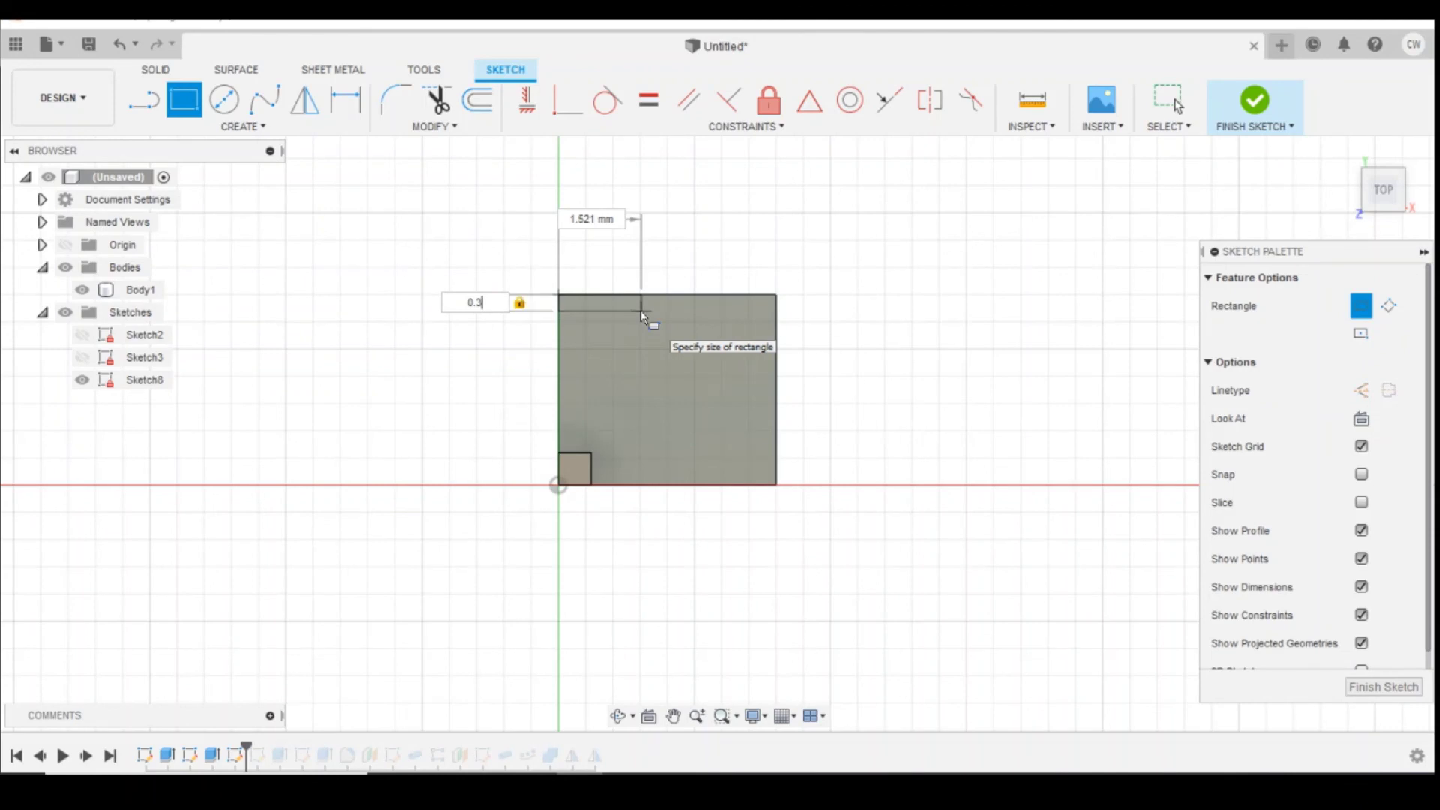
{"action": "key", "text": "Tab"}
{"action": "type", "text": "0.5"}
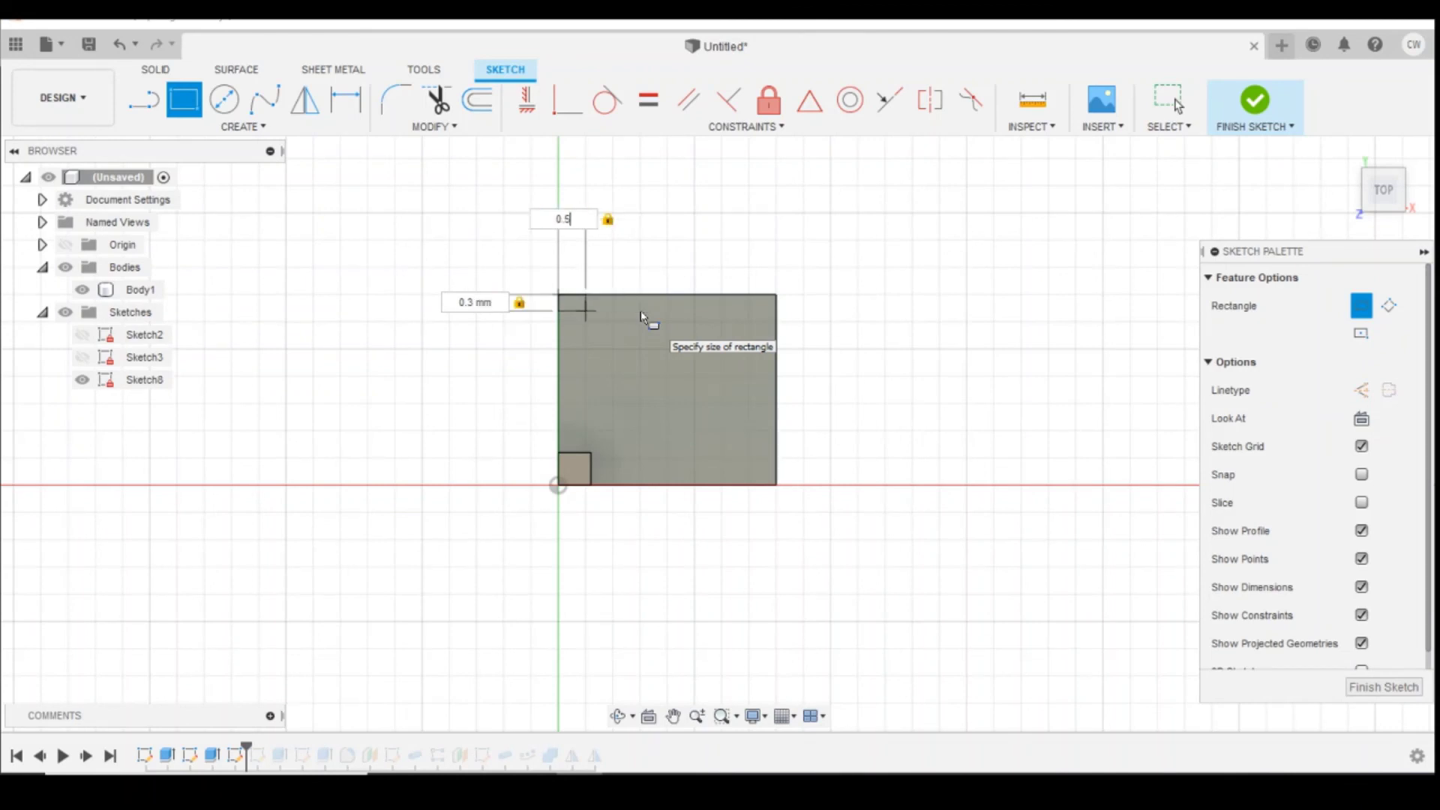
{"action": "type", "text": "5"}
{"action": "key", "text": "BackSpace"}
{"action": "key", "text": "BackSpace"}
{"action": "type", "text": ".6"}
{"action": "key", "text": "Return"}
{"action": "key", "text": "Escape"}
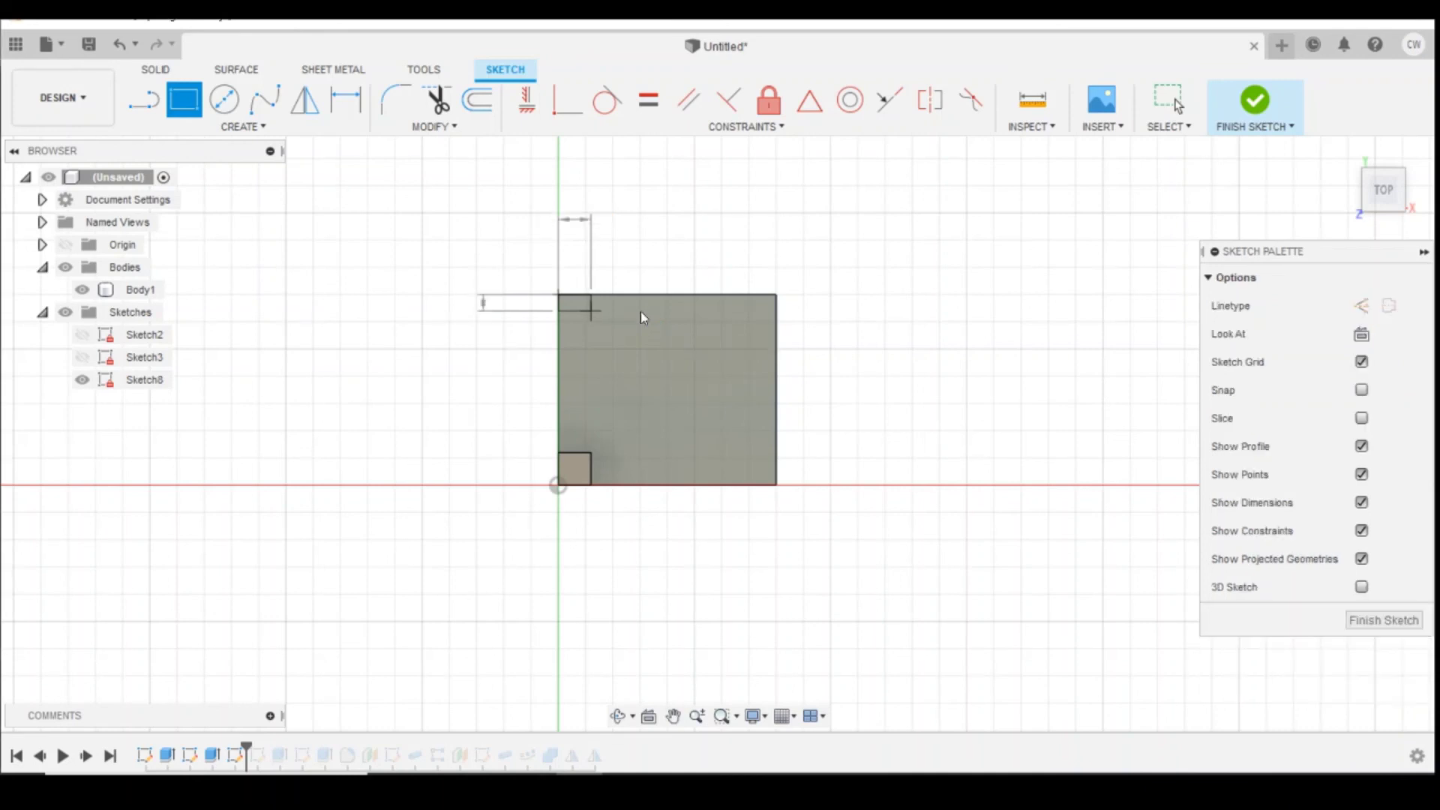
Draw a second rectangle 0.3 mm wide and 0.6 mm high from the plate's far corner on the X axis.
{"action": "left_click", "coordinate": [184, 102]}
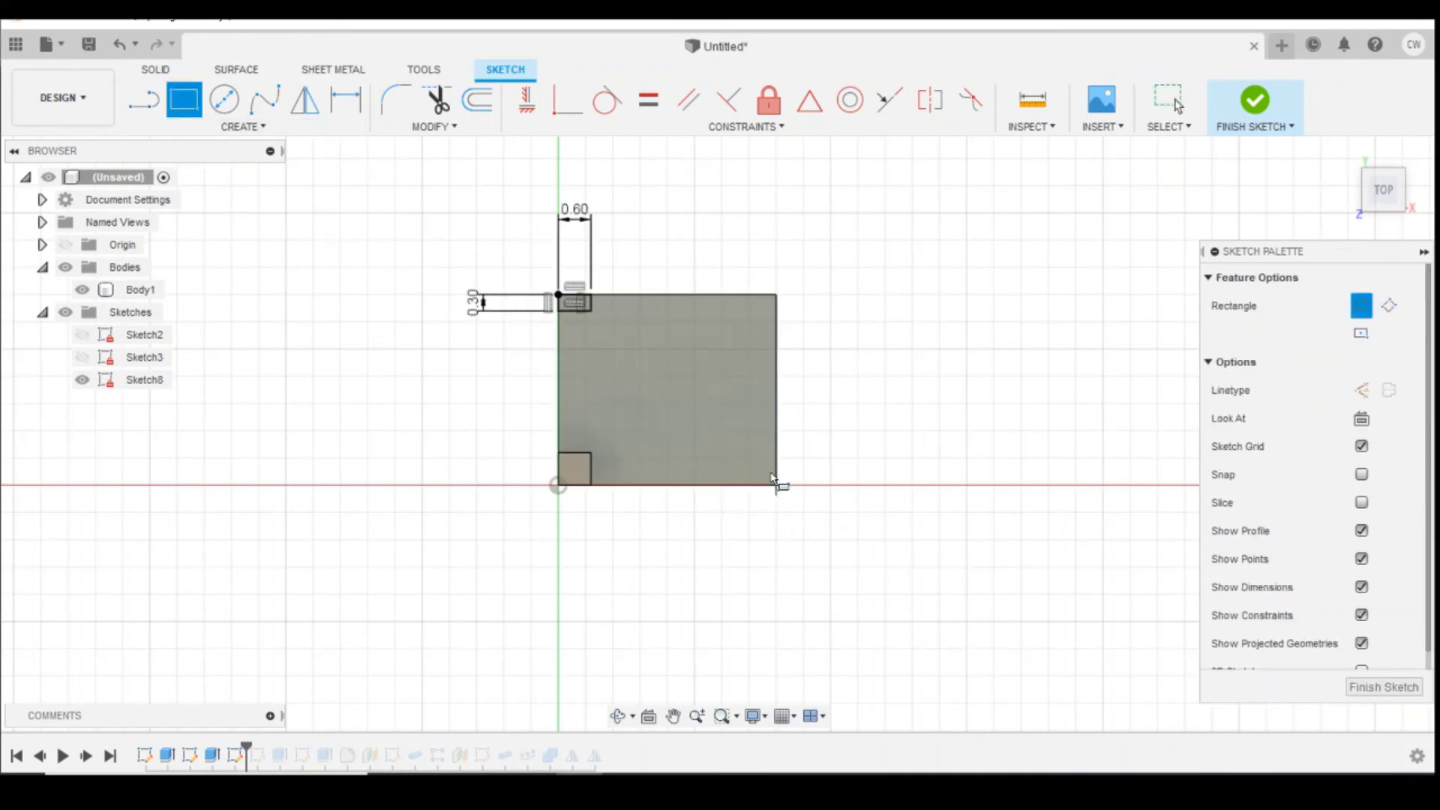
{"action": "left_click", "coordinate": [774, 482]}
{"action": "type", "text": "0."}
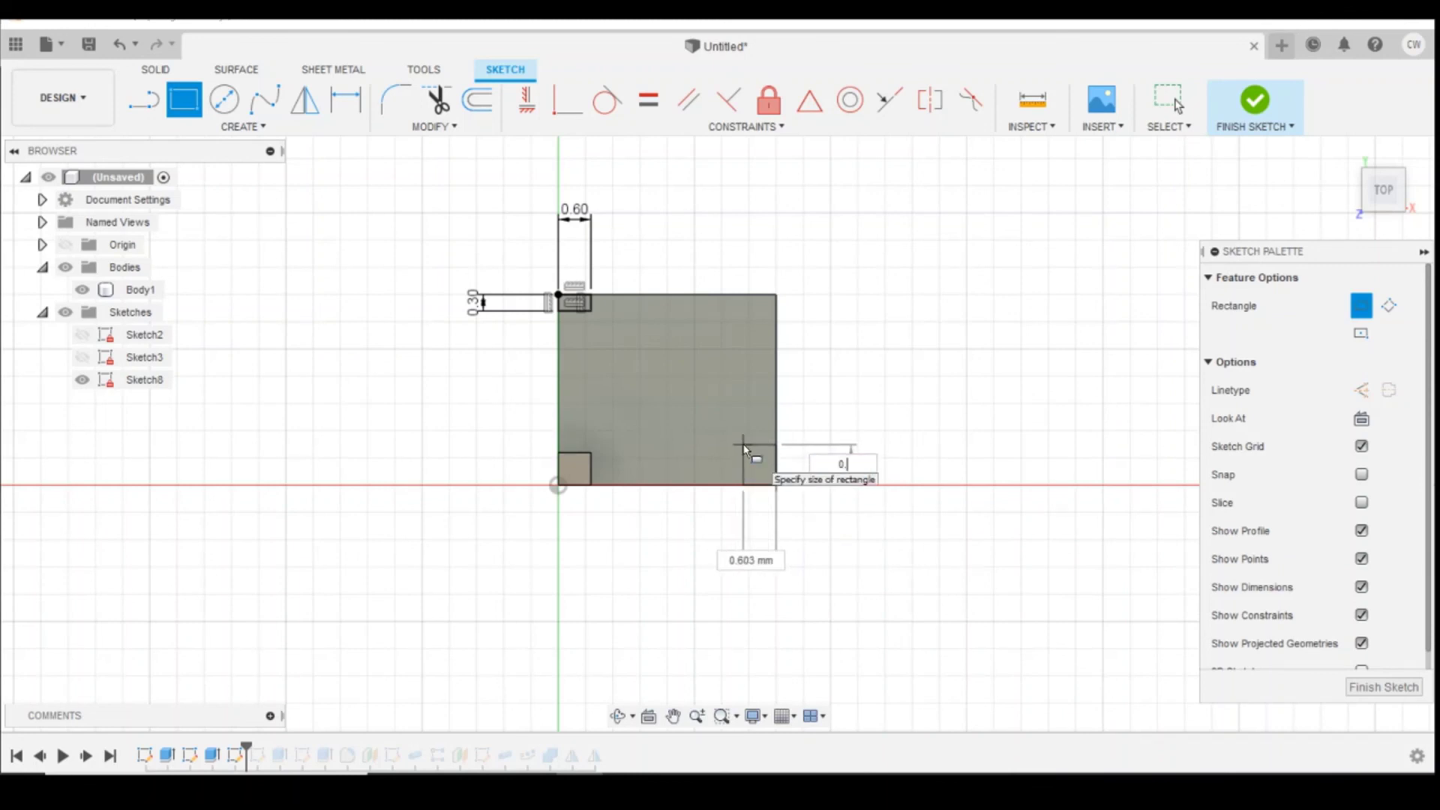
{"action": "type", "text": "6"}
{"action": "key", "text": "Tab"}
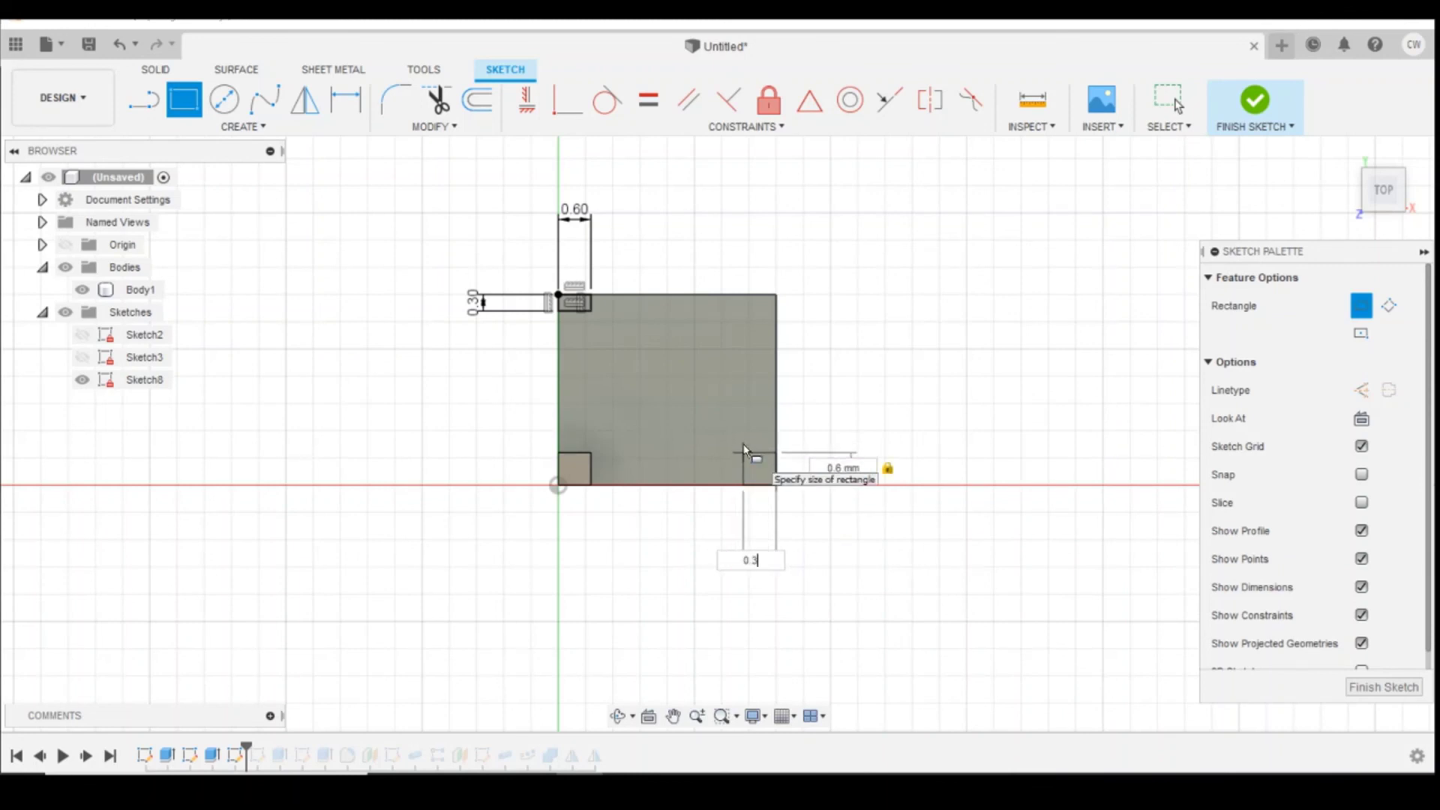
{"action": "key", "text": "Return"}
{"action": "key", "text": "Escape"}
Extrude both corner rectangles up to the top face of the existing corner leg.
{"action": "scroll", "coordinate": [659, 332], "scroll_direction": "up", "scroll_amount": 3}
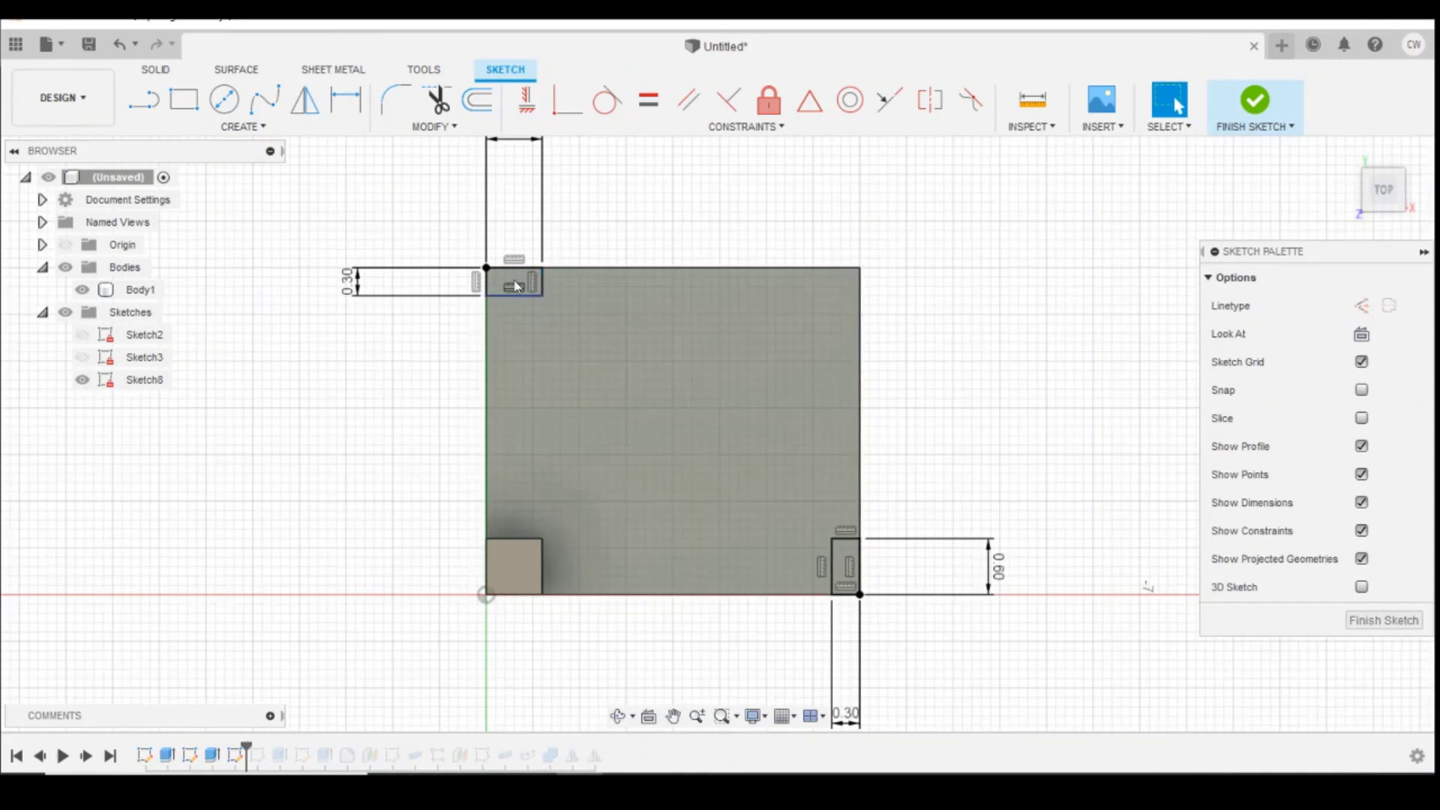
{"action": "left_click", "coordinate": [513, 281]}
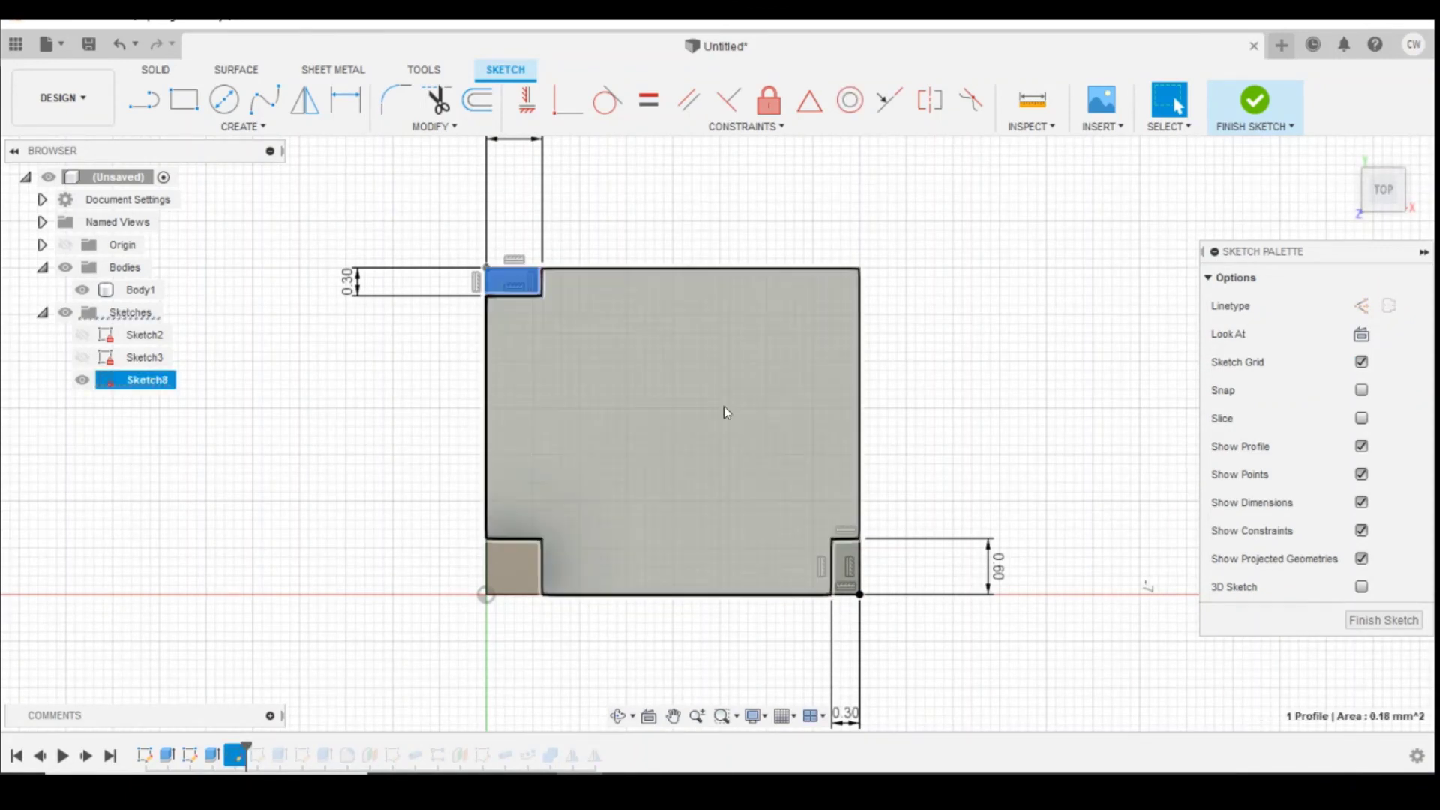
{"action": "left_click", "coordinate": [846, 557], "text": "shift"}
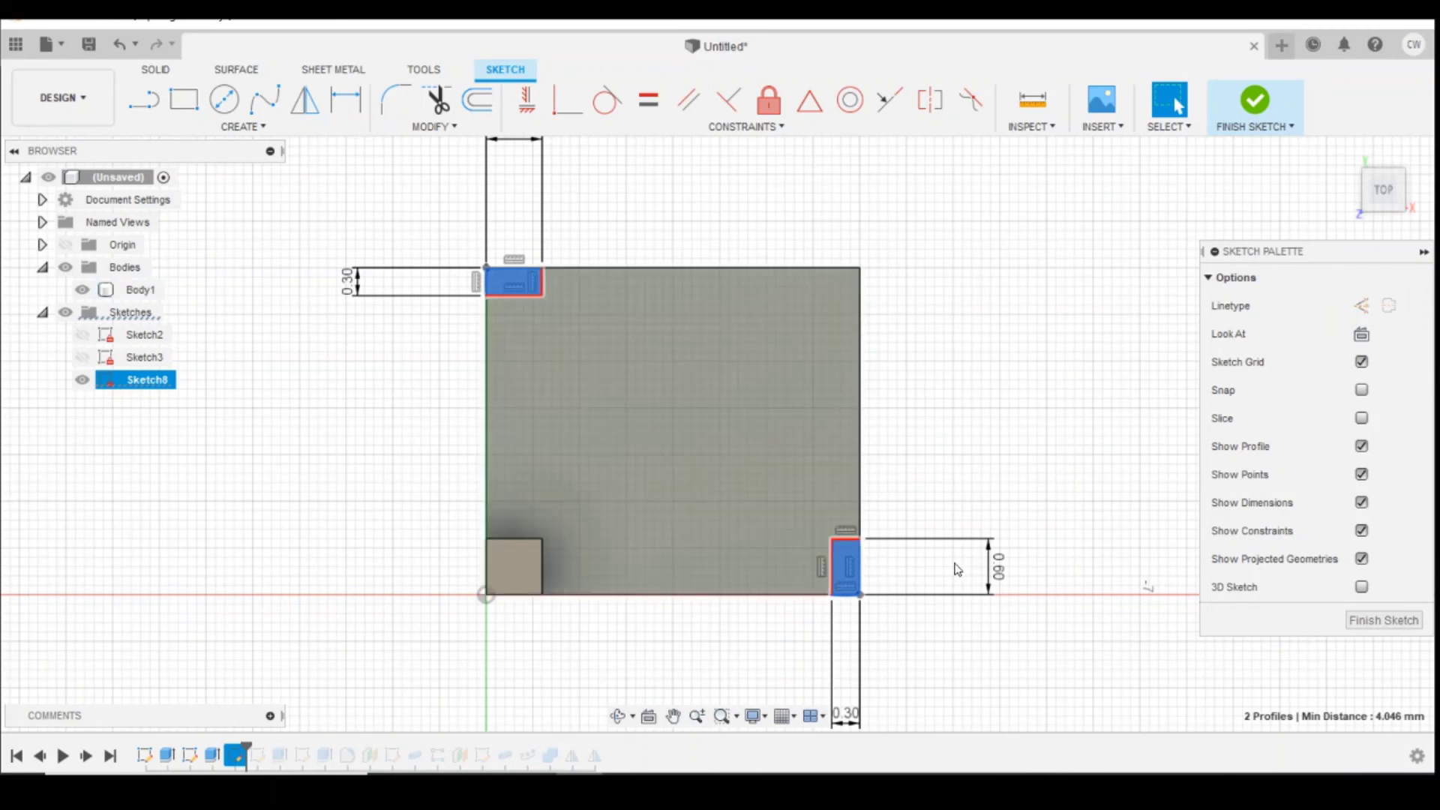
{"action": "right_click", "coordinate": [844, 570]}
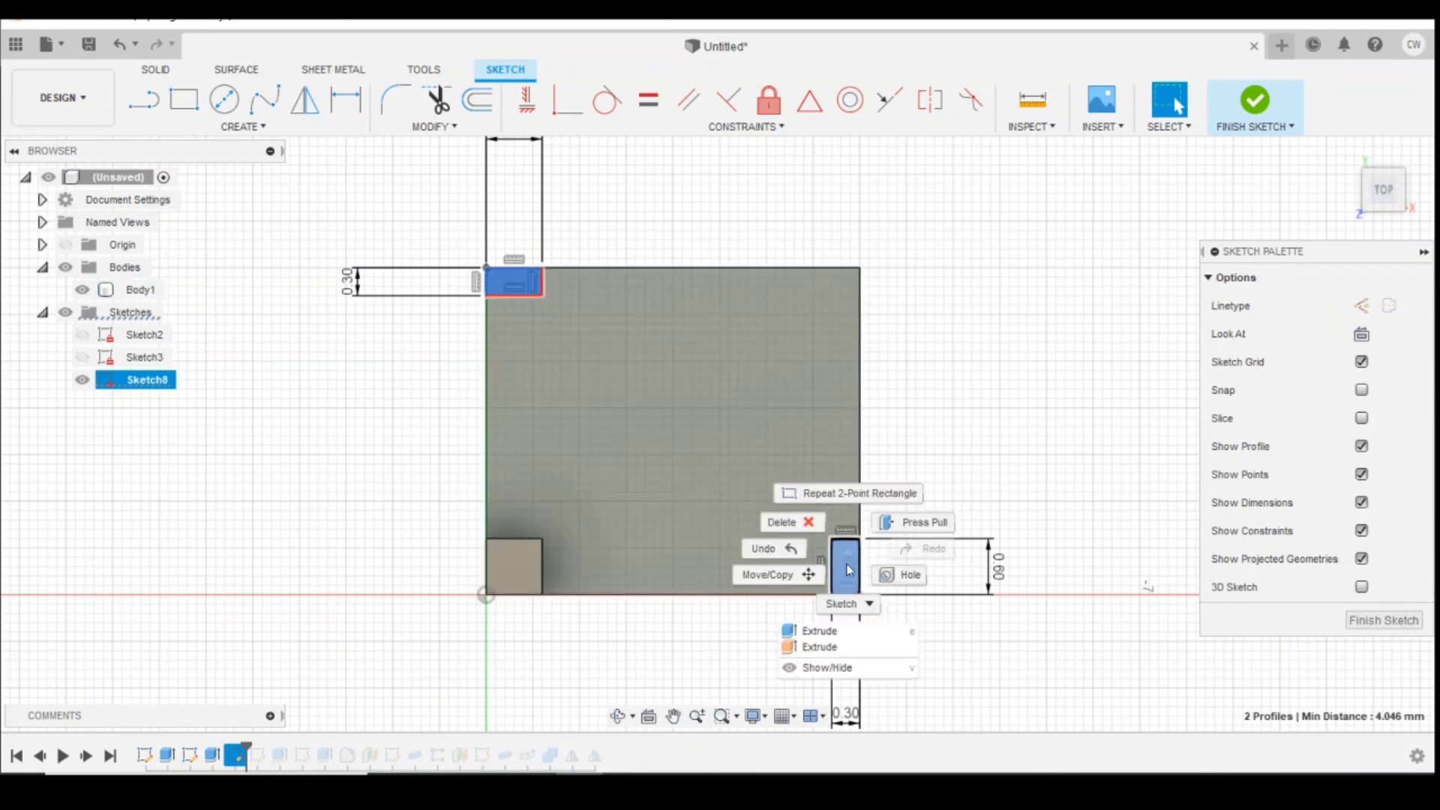
{"action": "left_click", "coordinate": [808, 630]}
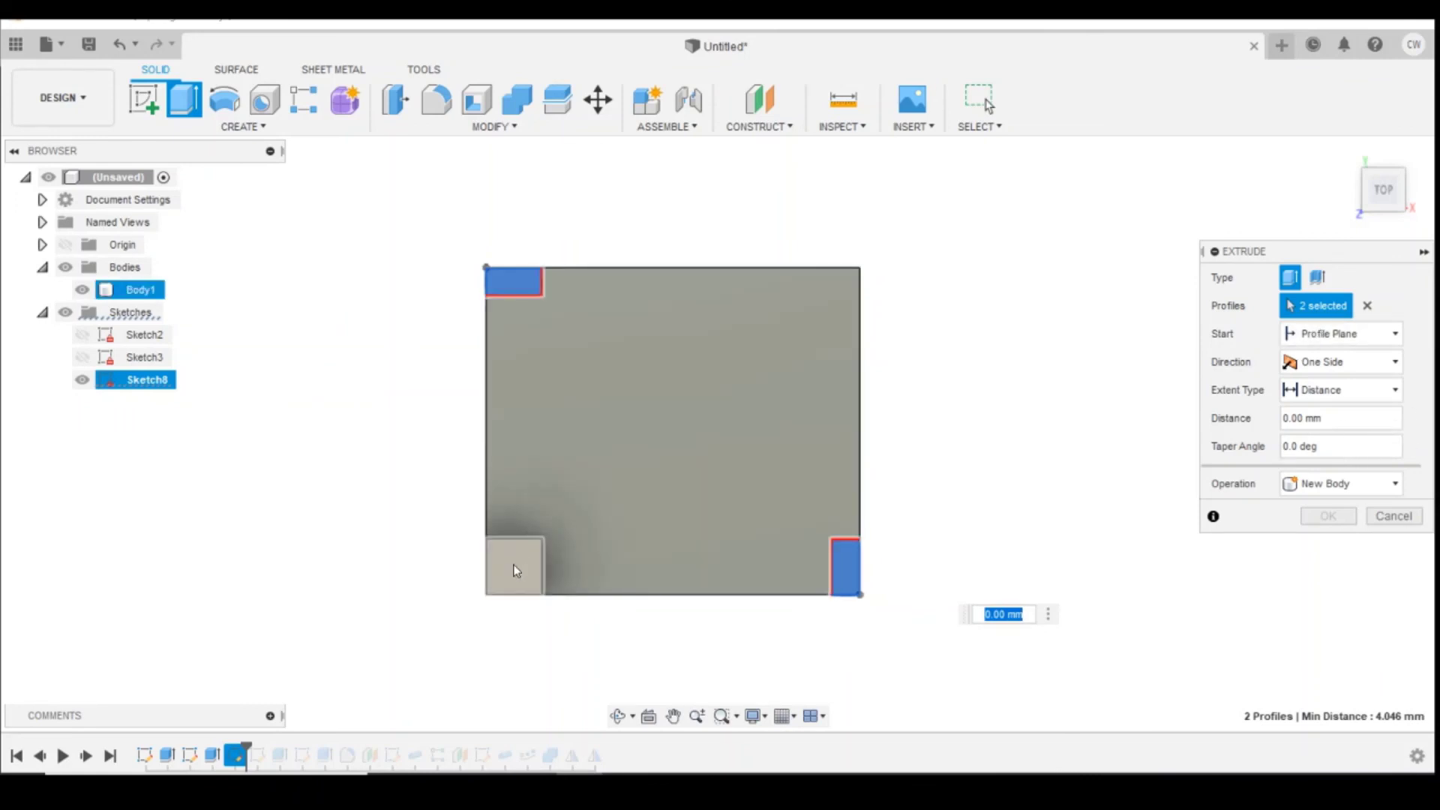
{"action": "left_click", "coordinate": [513, 564]}
{"action": "left_click", "coordinate": [1327, 516]}
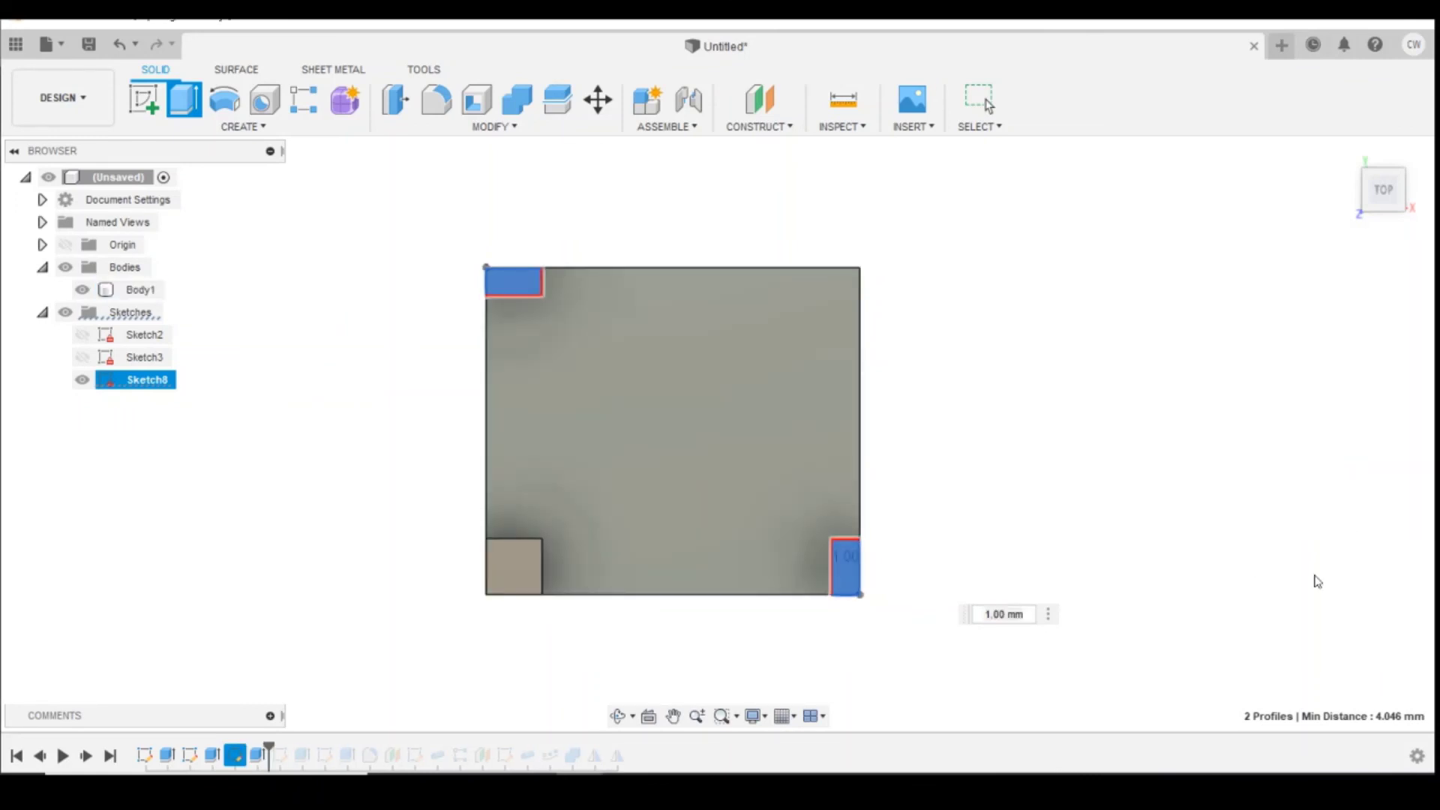
Roll the design history forward to its end and examine the base's openings and added legs from the home view.
{"action": "left_click", "coordinate": [110, 756]}
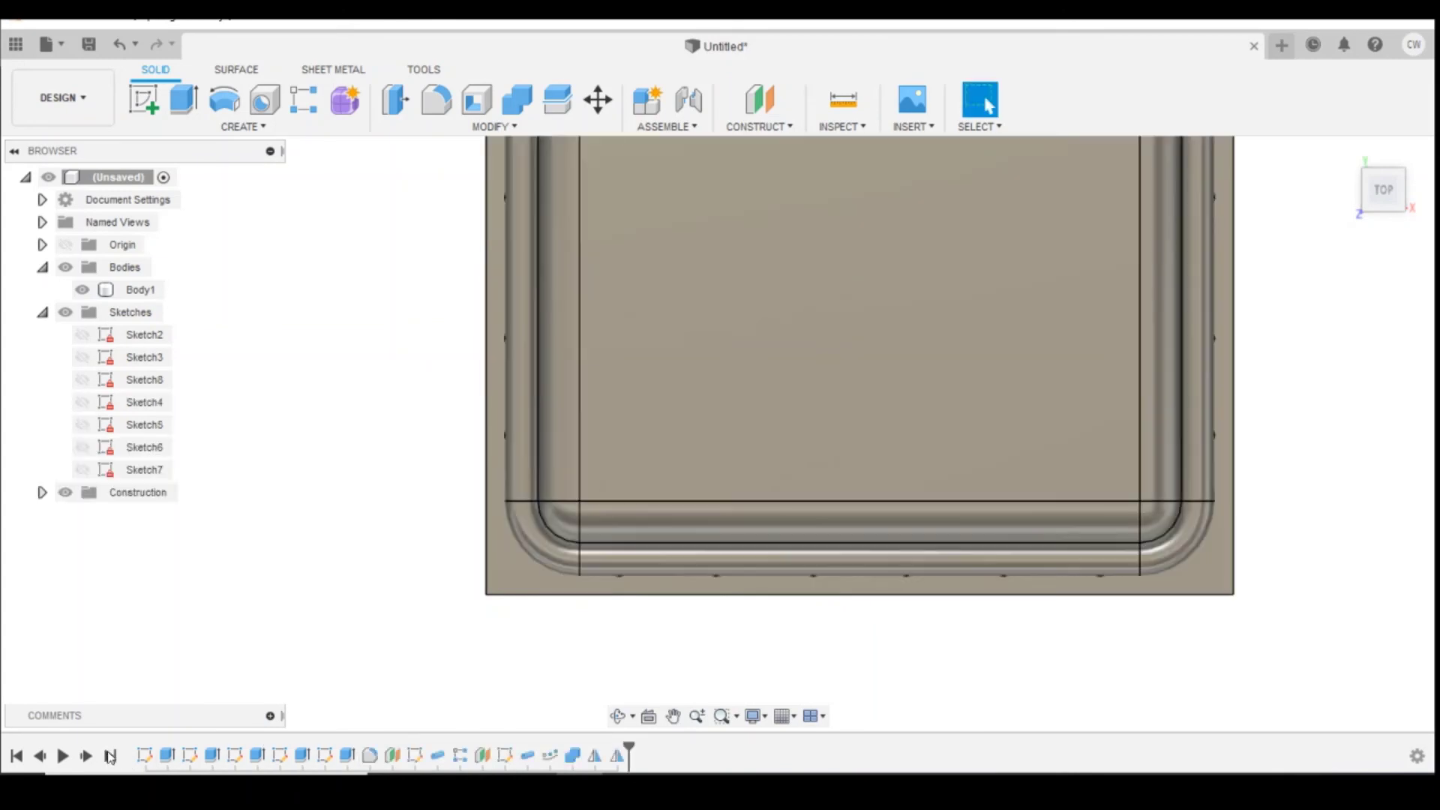
{"action": "left_click", "coordinate": [1267, 286]}
{"action": "left_click", "coordinate": [1350, 156]}
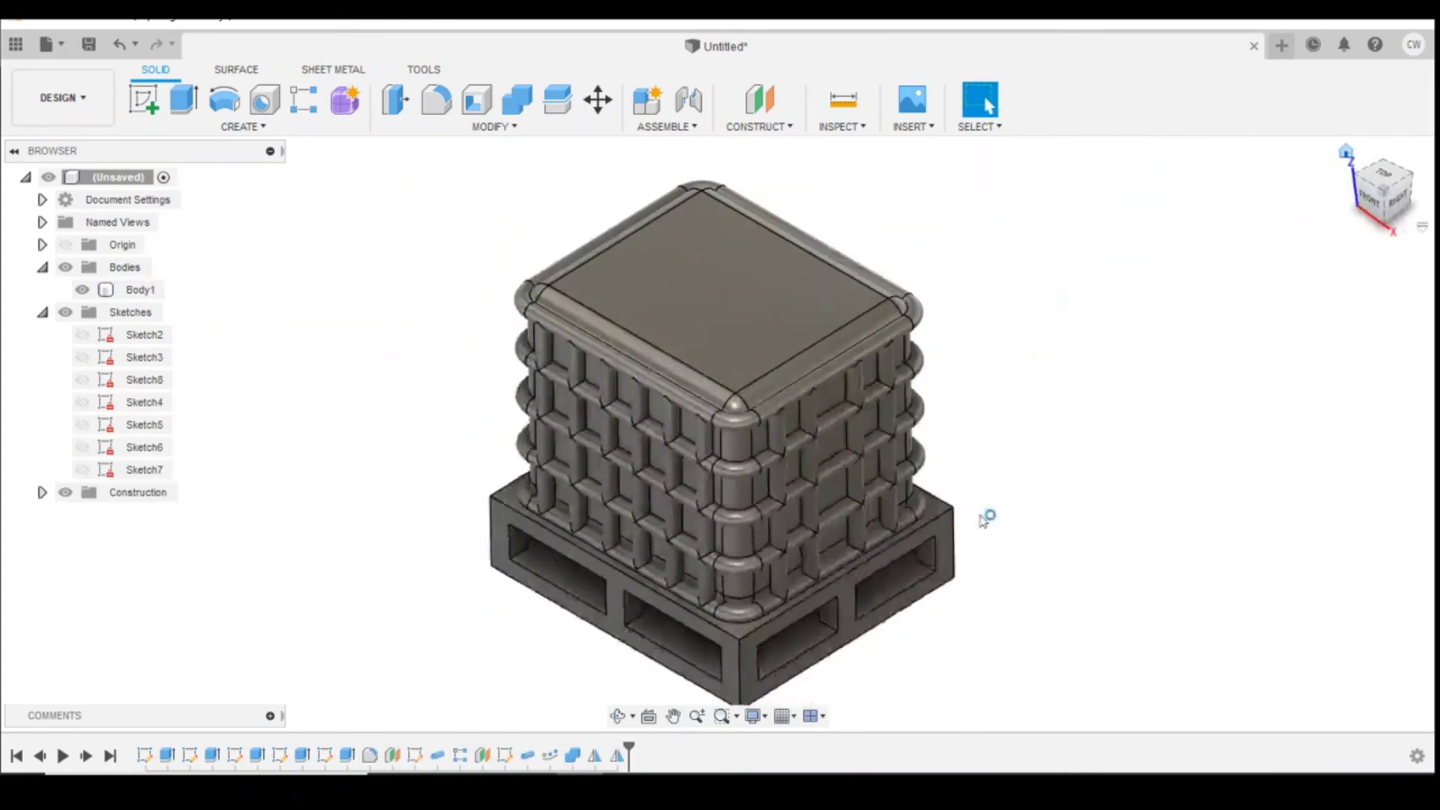
{"action": "scroll", "coordinate": [987, 514], "scroll_direction": "up", "scroll_amount": 5}
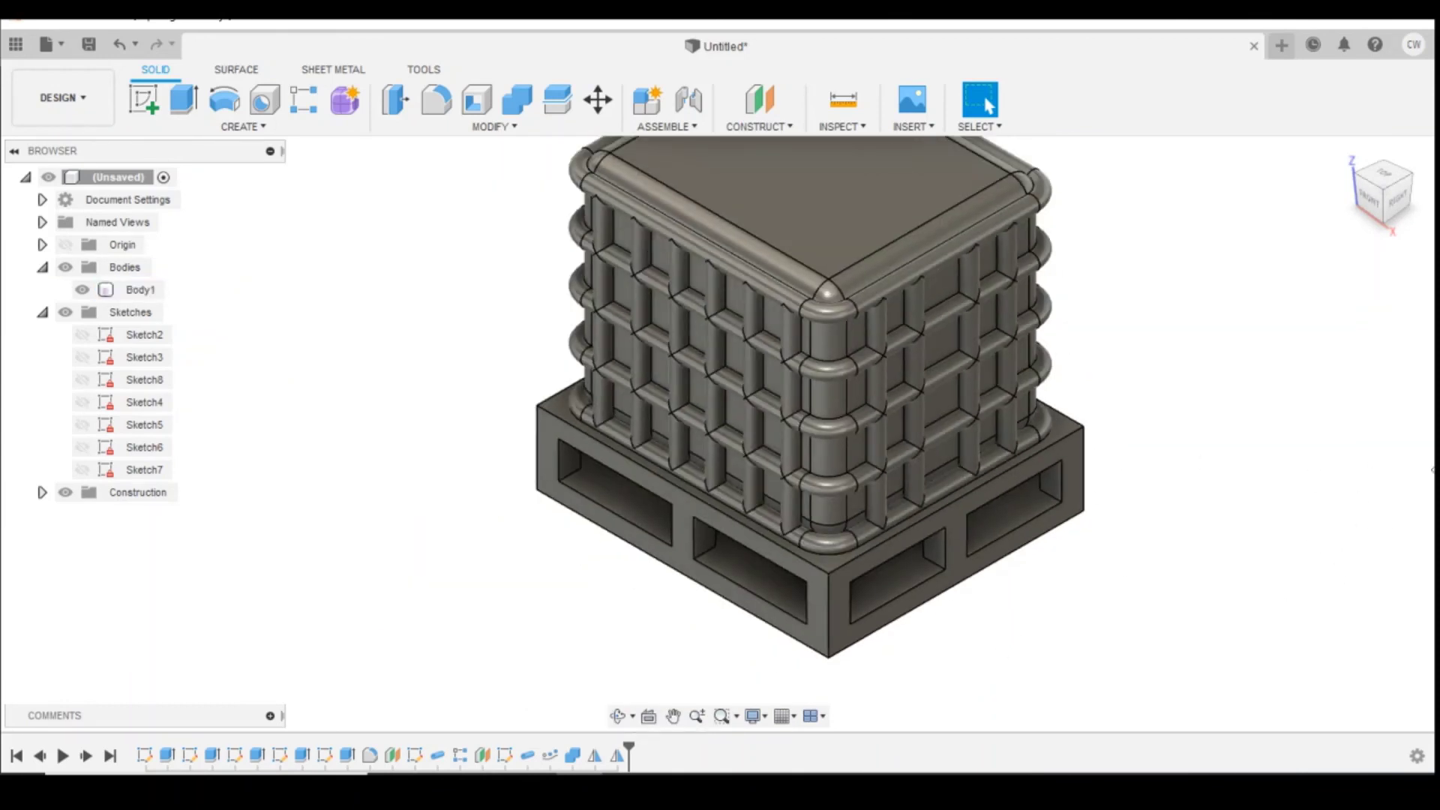
{"action": "left_click", "coordinate": [890, 618]}
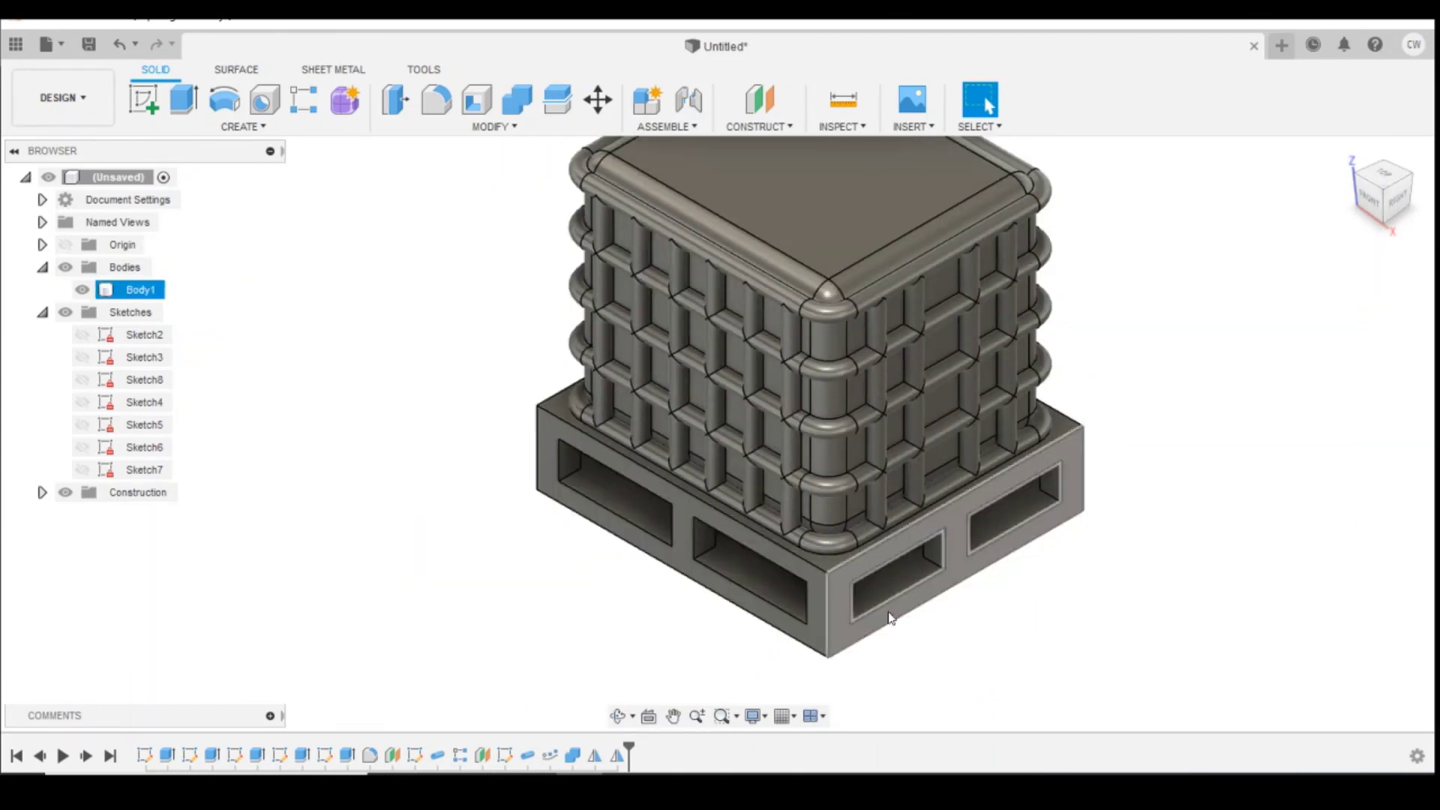
{"action": "scroll", "coordinate": [1253, 388], "scroll_direction": "up", "scroll_amount": 2}
{"action": "scroll", "coordinate": [1202, 485], "scroll_direction": "down", "scroll_amount": 3}
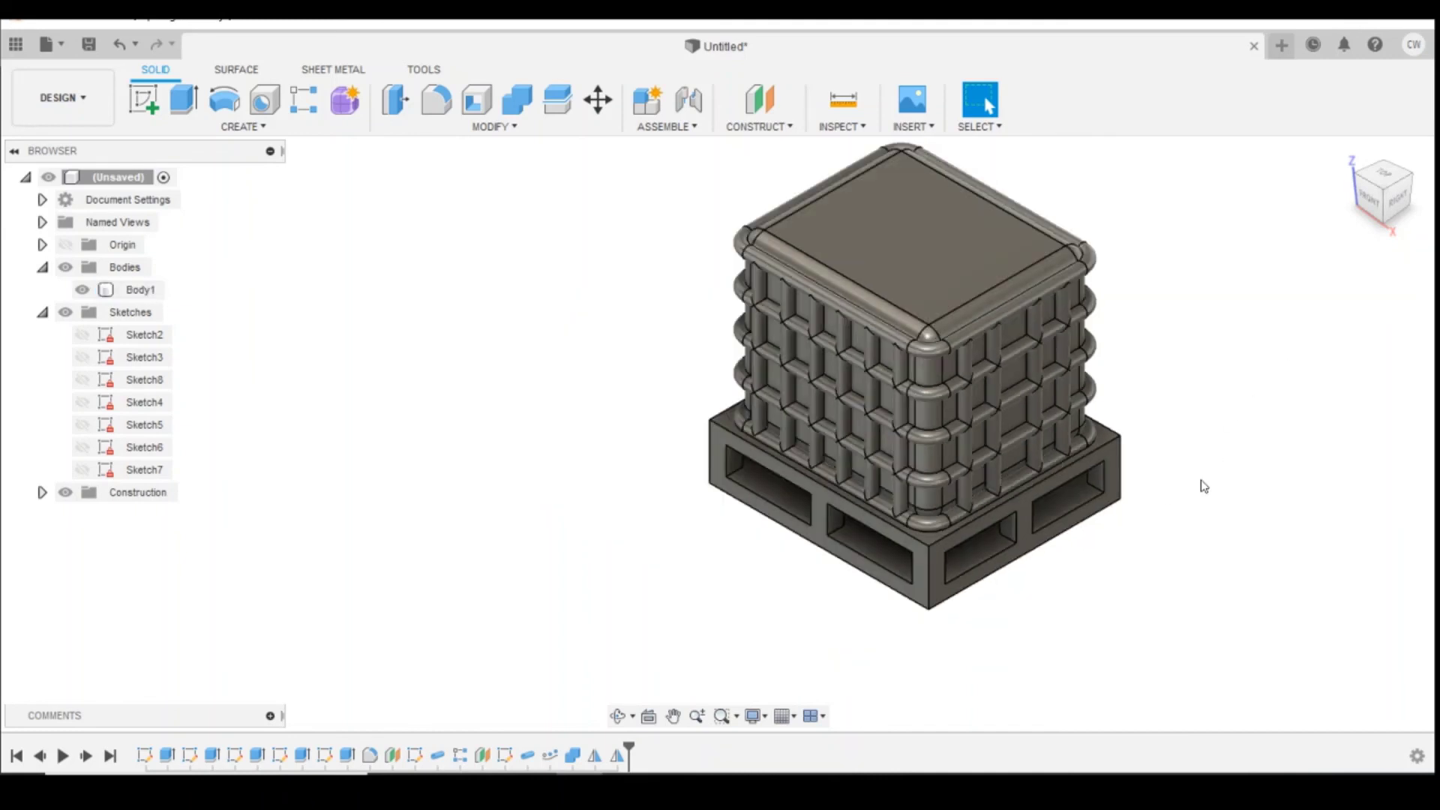
{"action": "scroll", "coordinate": [1118, 475], "scroll_direction": "up", "scroll_amount": 3}
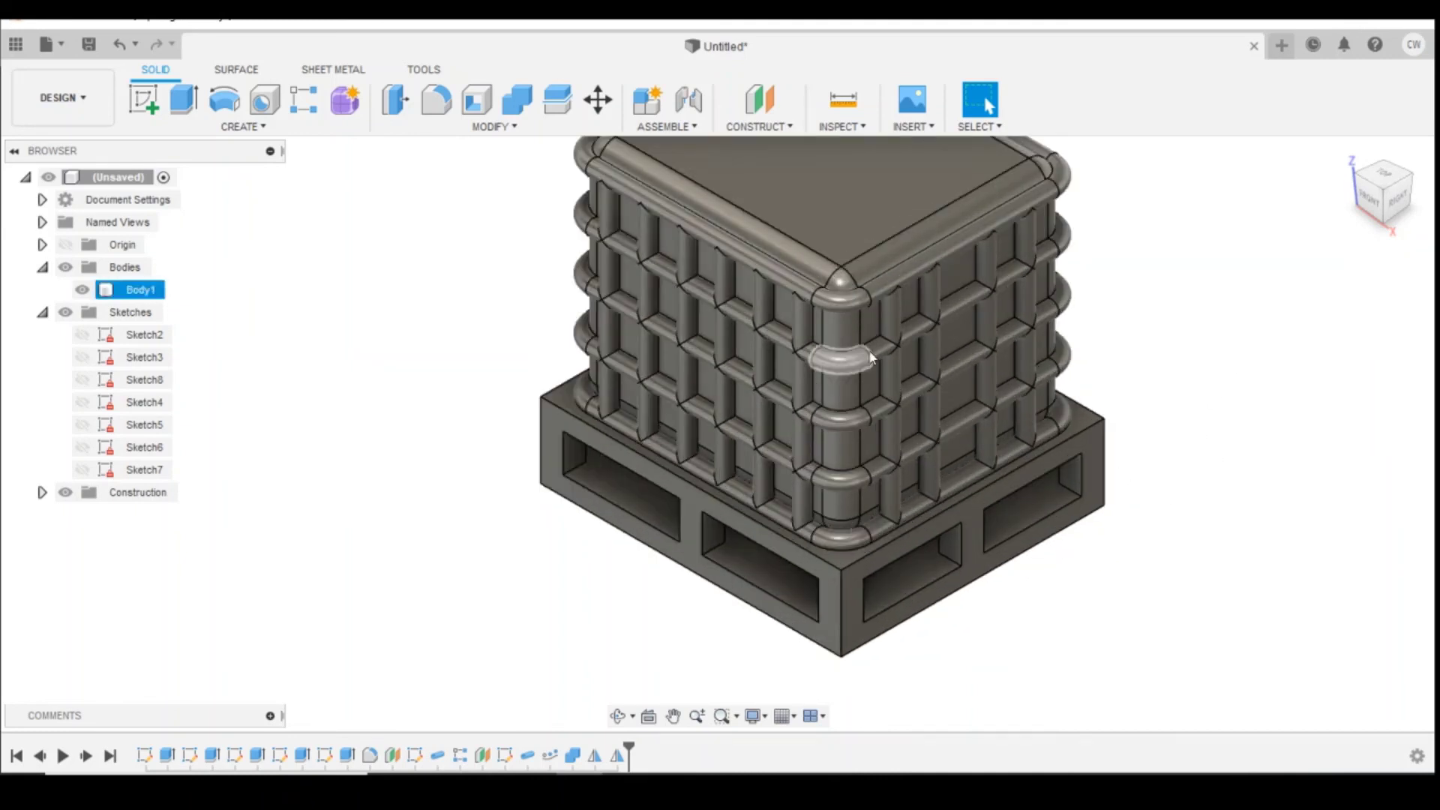
{"action": "scroll", "coordinate": [1069, 483], "scroll_direction": "down", "scroll_amount": 3}
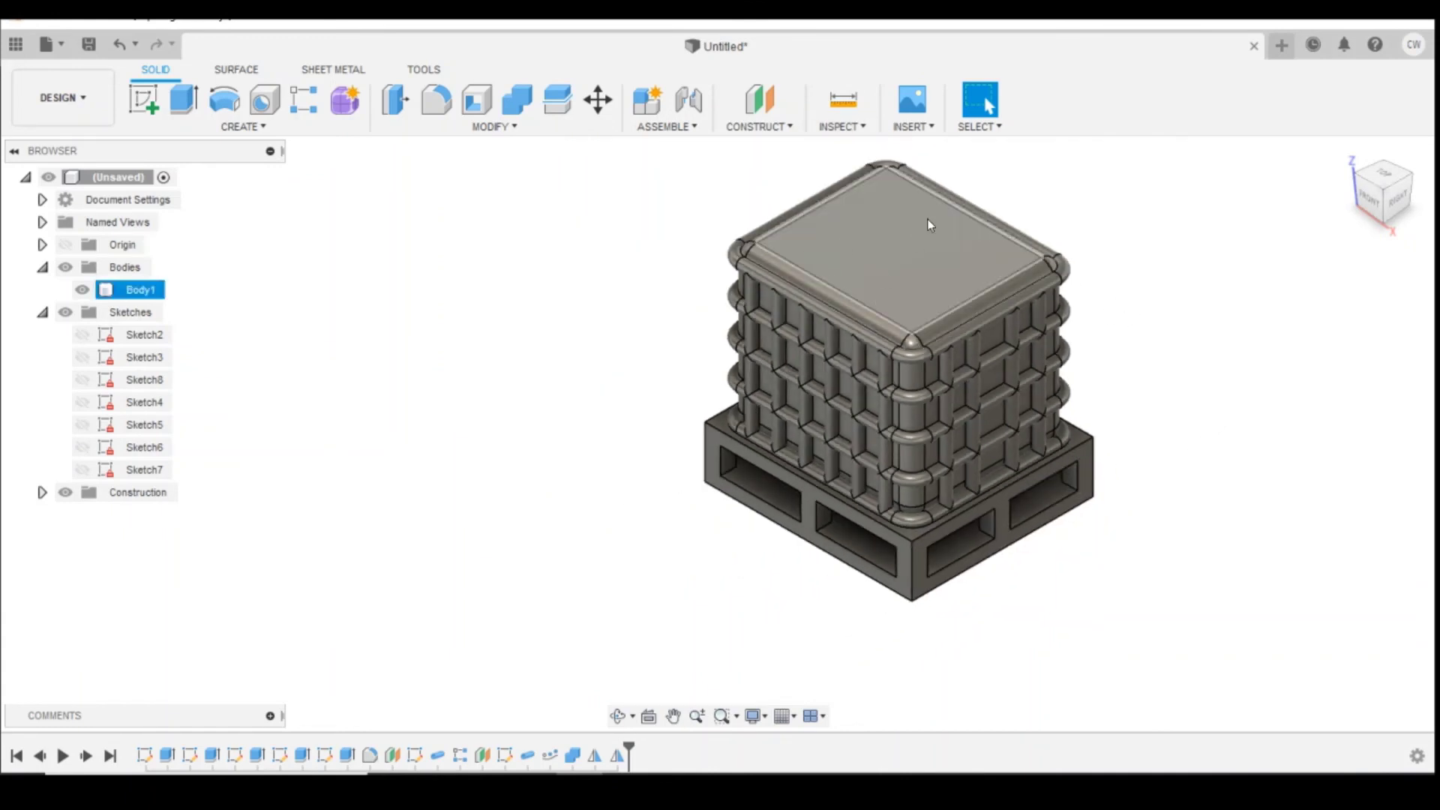
Sketch a 0.8 mm diameter circle at the centre of the block's top face.
{"action": "left_click", "coordinate": [138, 97]}
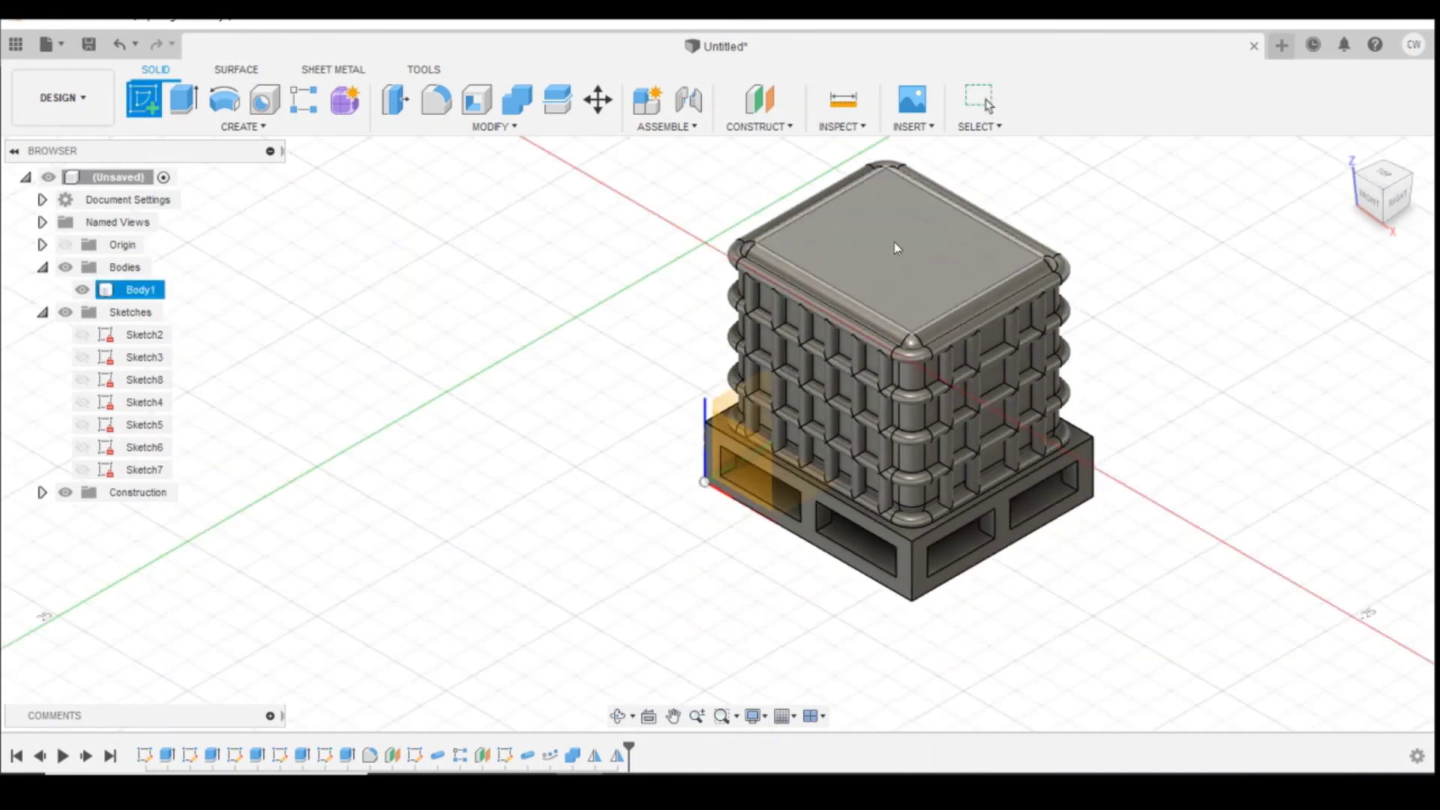
{"action": "left_click", "coordinate": [822, 287]}
{"action": "key", "text": "c"}
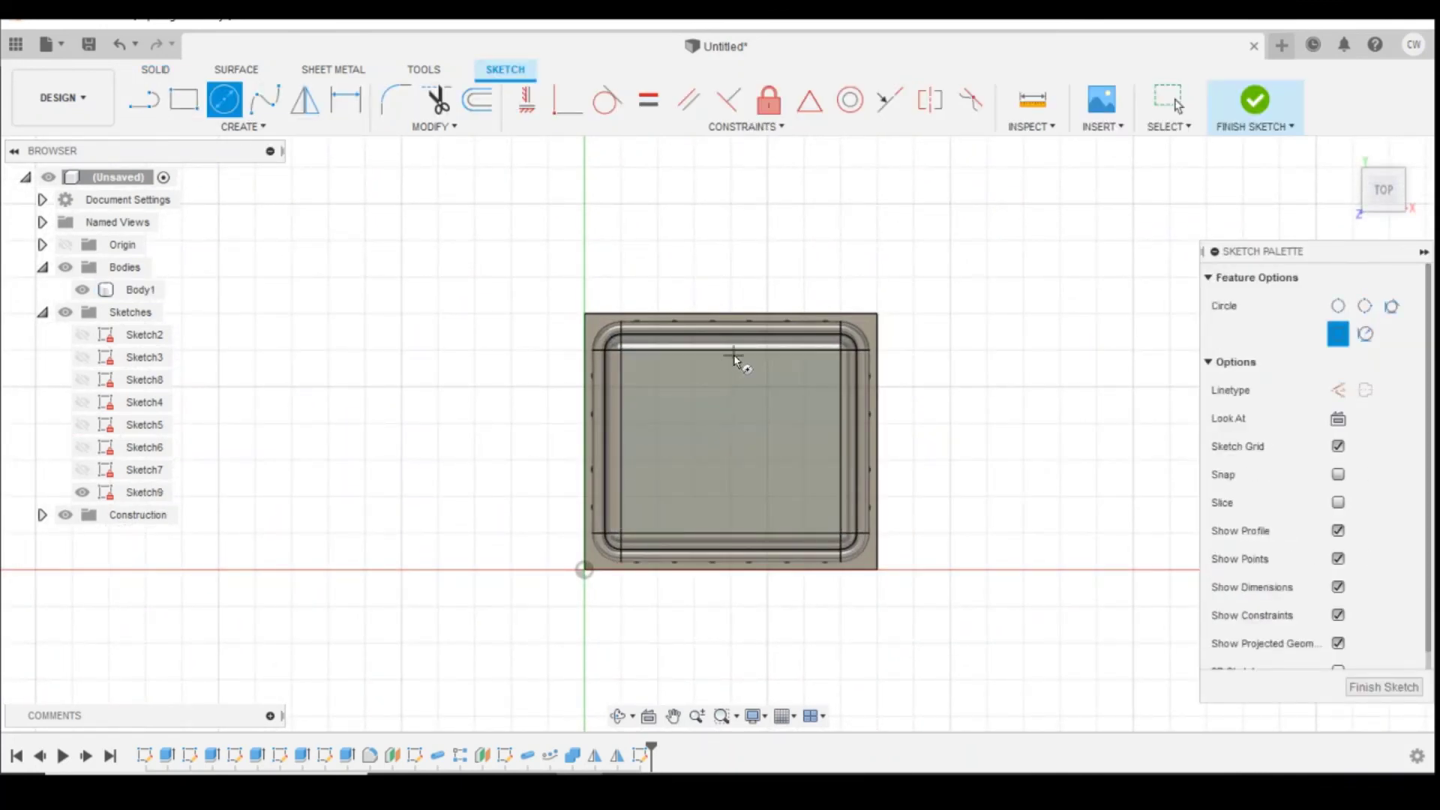
{"action": "left_click", "coordinate": [730, 441]}
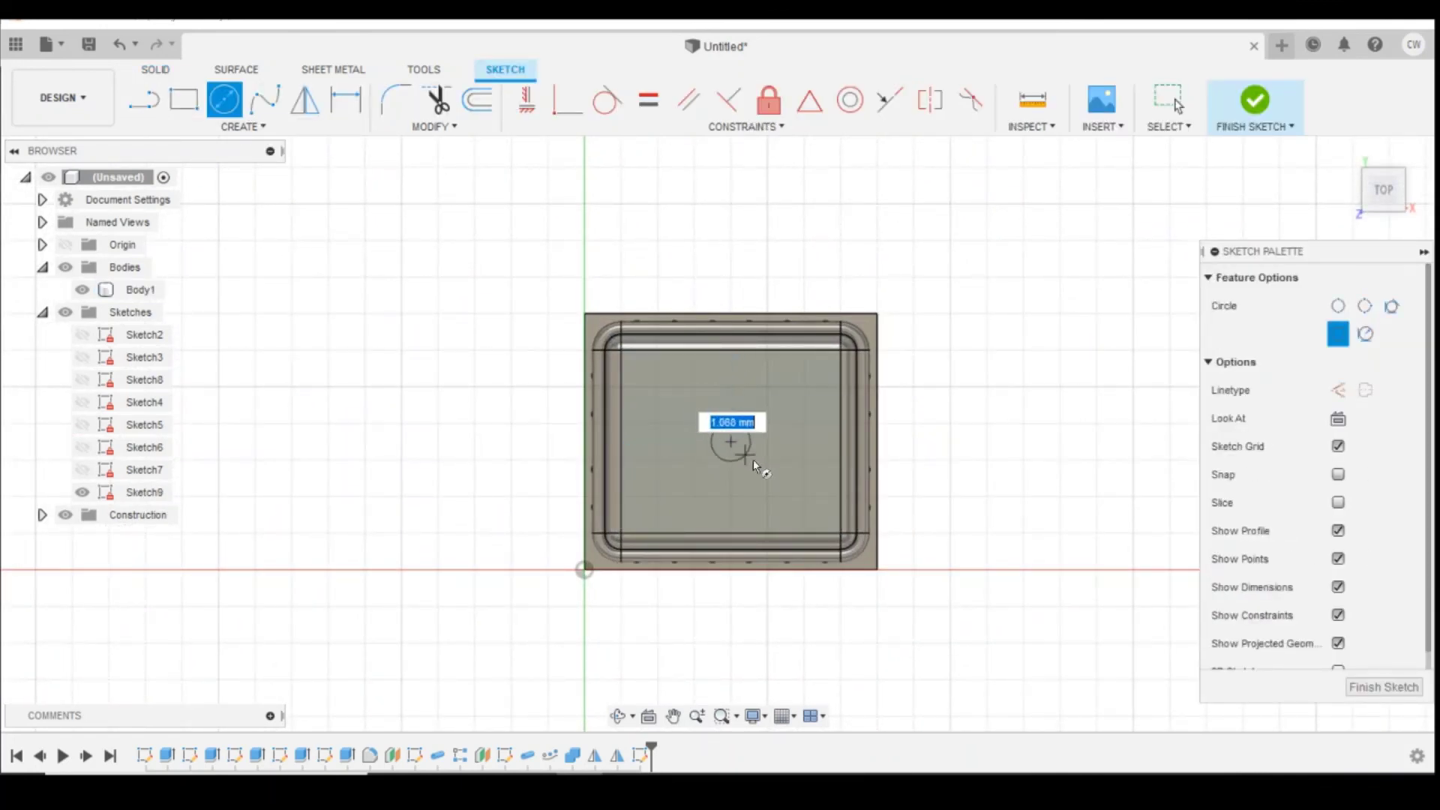
{"action": "type", "text": "0"}
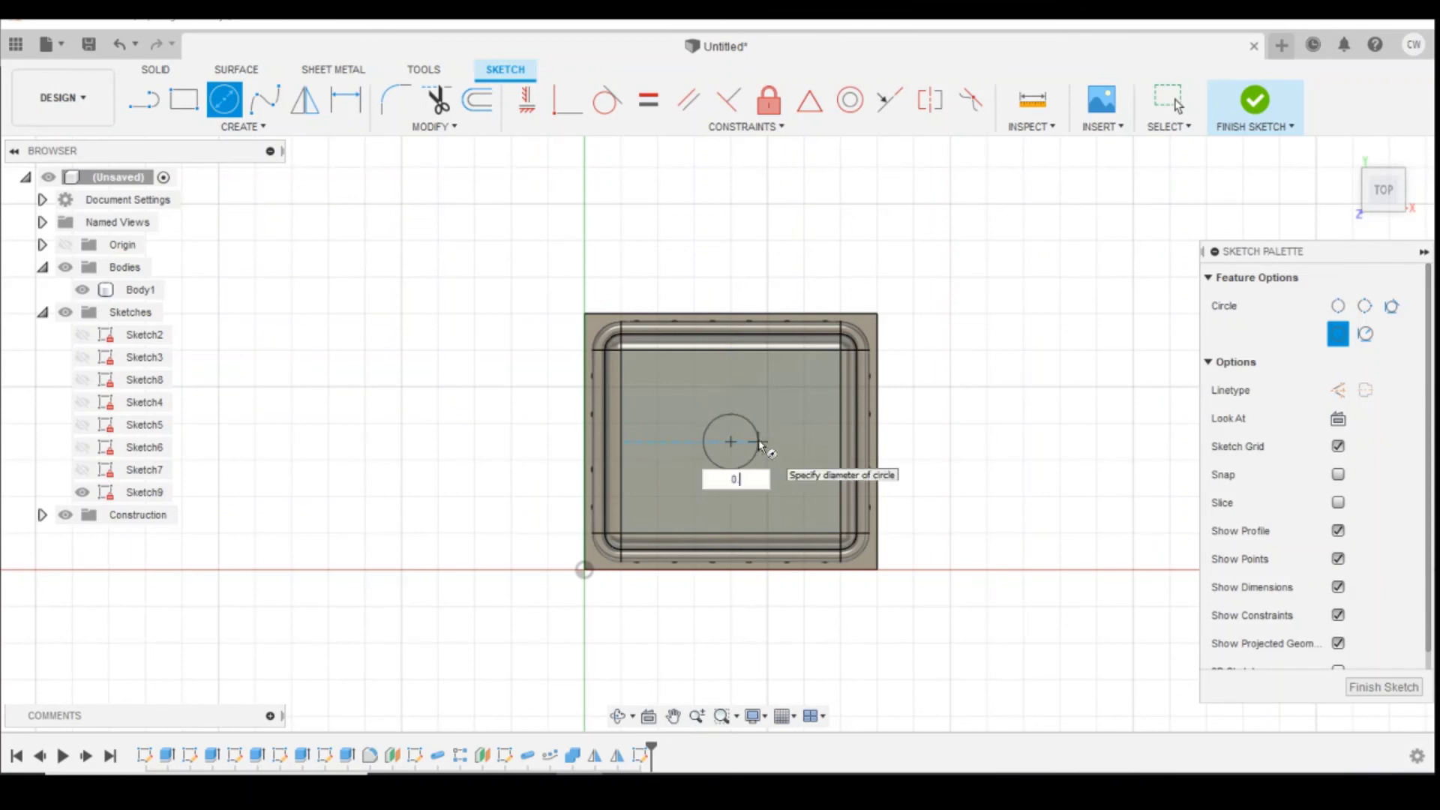
{"action": "type", "text": ".8"}
{"action": "key", "text": "Return"}
{"action": "key", "text": "Escape"}
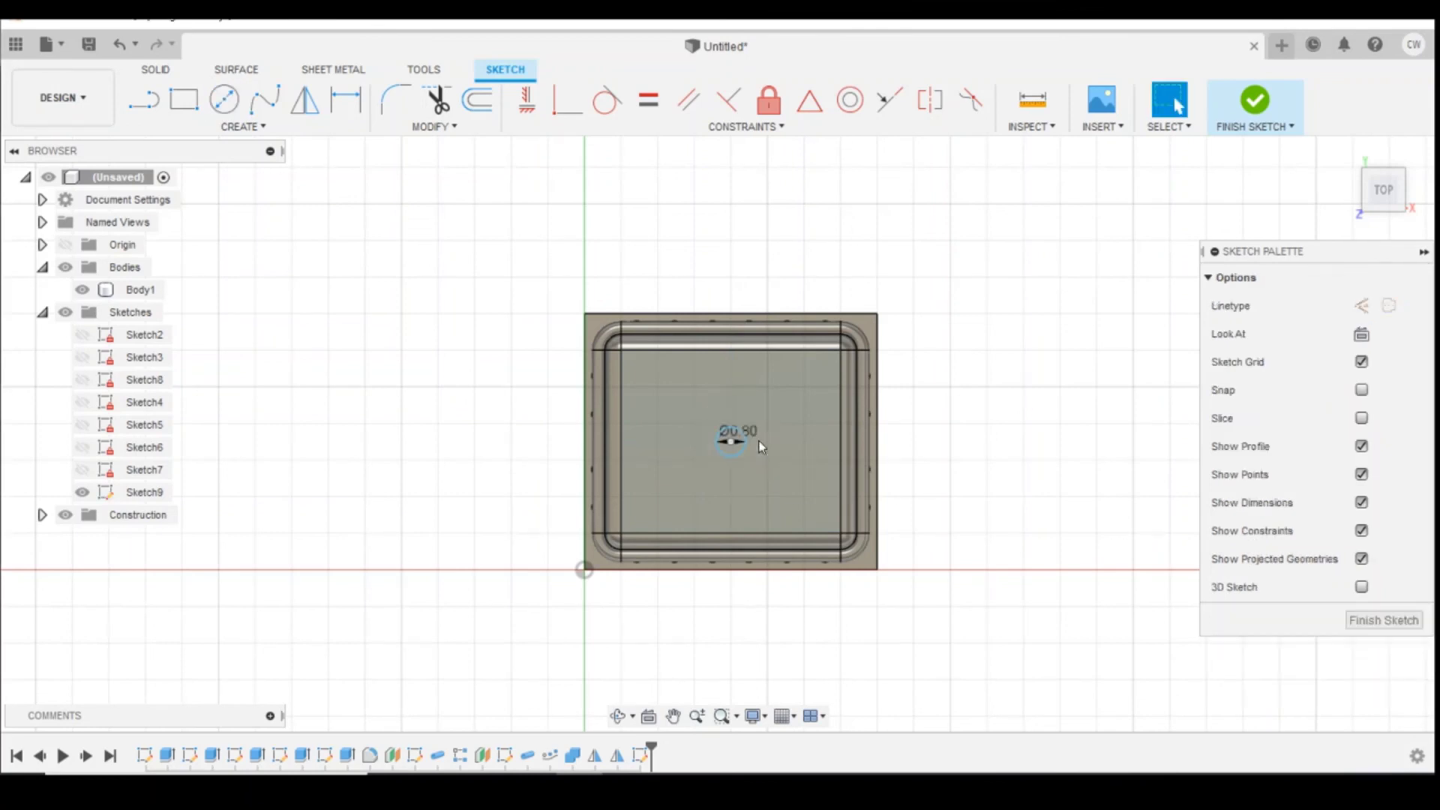
Extrude the circle 0.6 mm upward as a cap on the block and return to the home view.
{"action": "scroll", "coordinate": [721, 378], "scroll_direction": "up", "scroll_amount": 2}
{"action": "scroll", "coordinate": [751, 448], "scroll_direction": "up", "scroll_amount": 3}
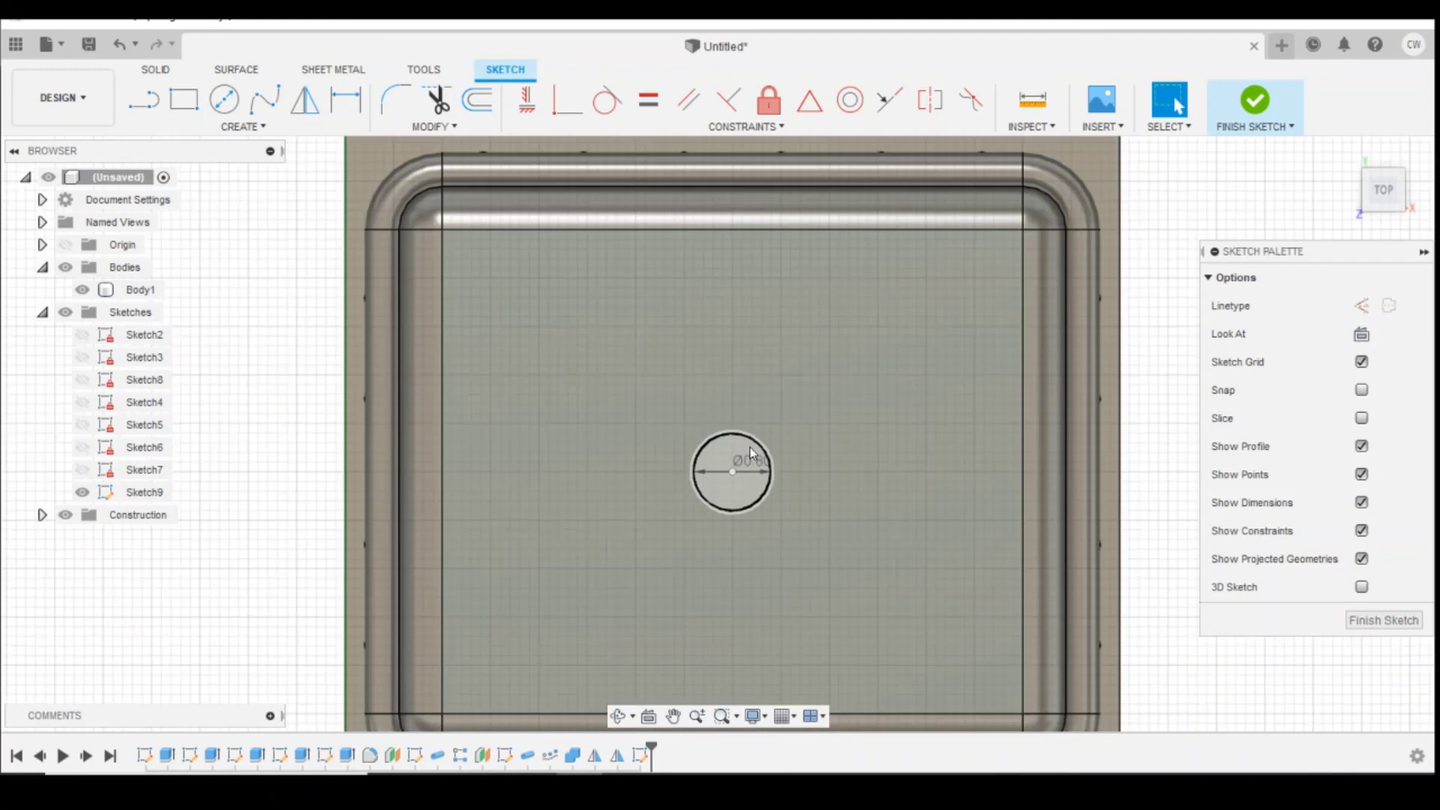
{"action": "right_click", "coordinate": [750, 448]}
{"action": "left_click", "coordinate": [761, 525]}
{"action": "key", "text": "e"}
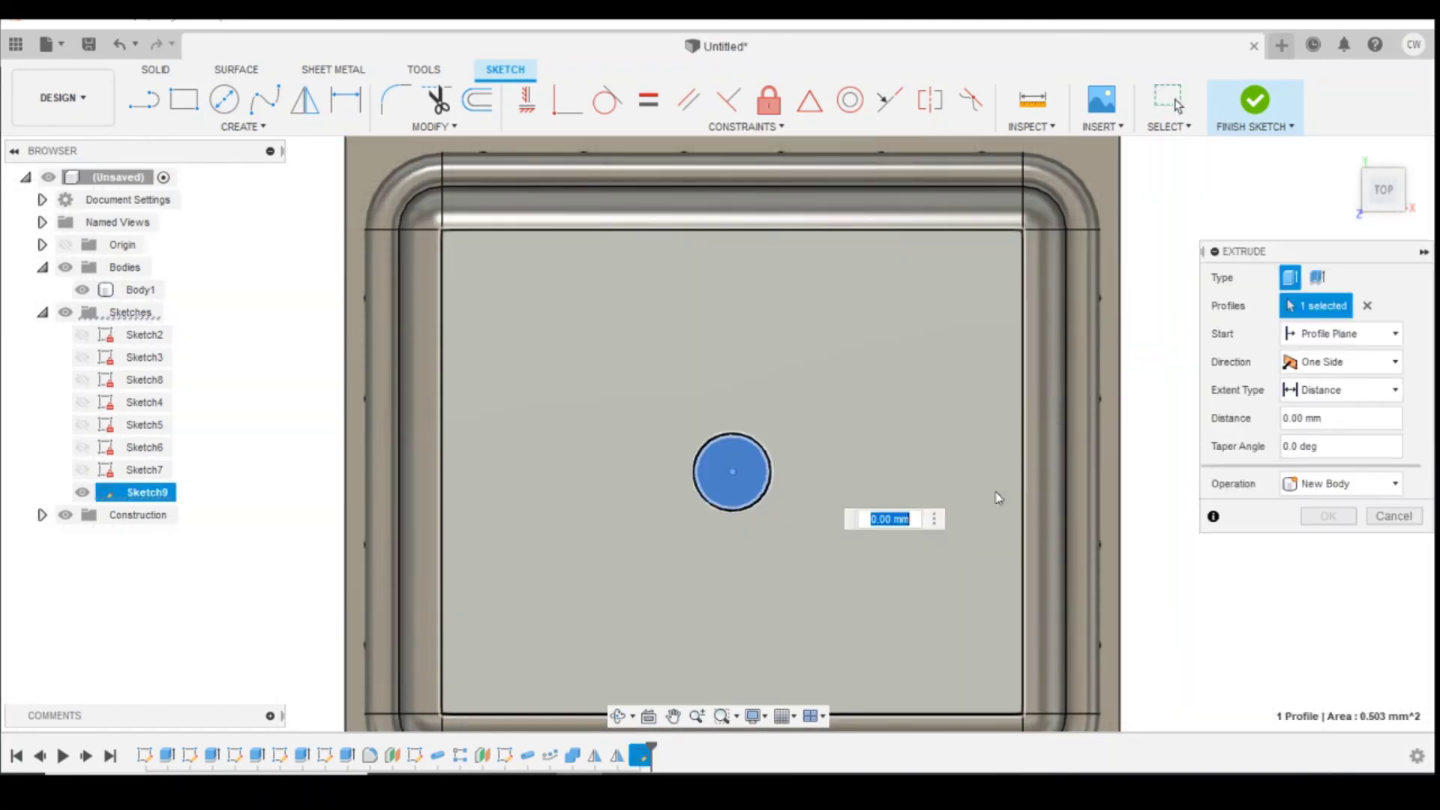
{"action": "type", "text": "0.6"}
{"action": "key", "text": "Return"}
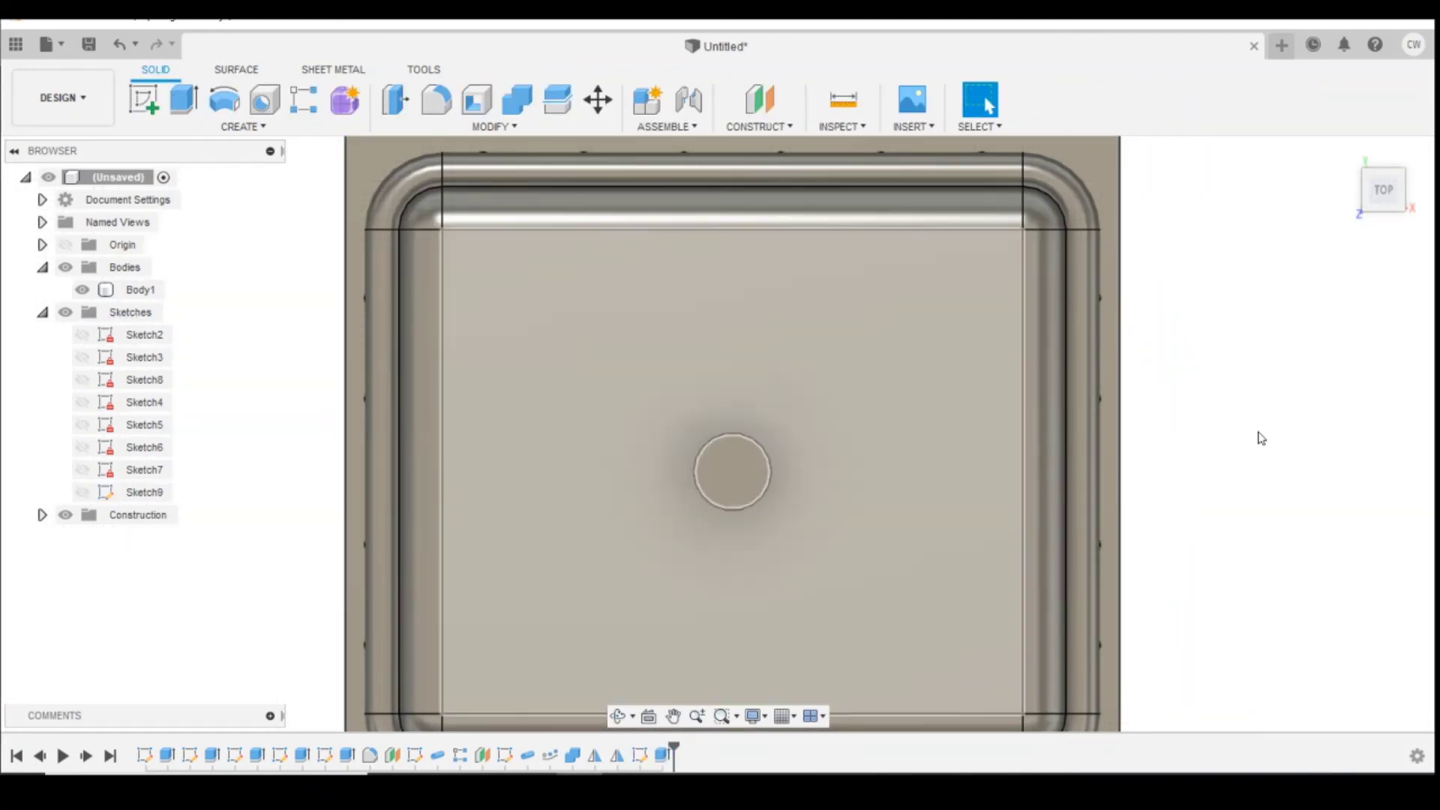
{"action": "left_click", "coordinate": [1347, 153]}
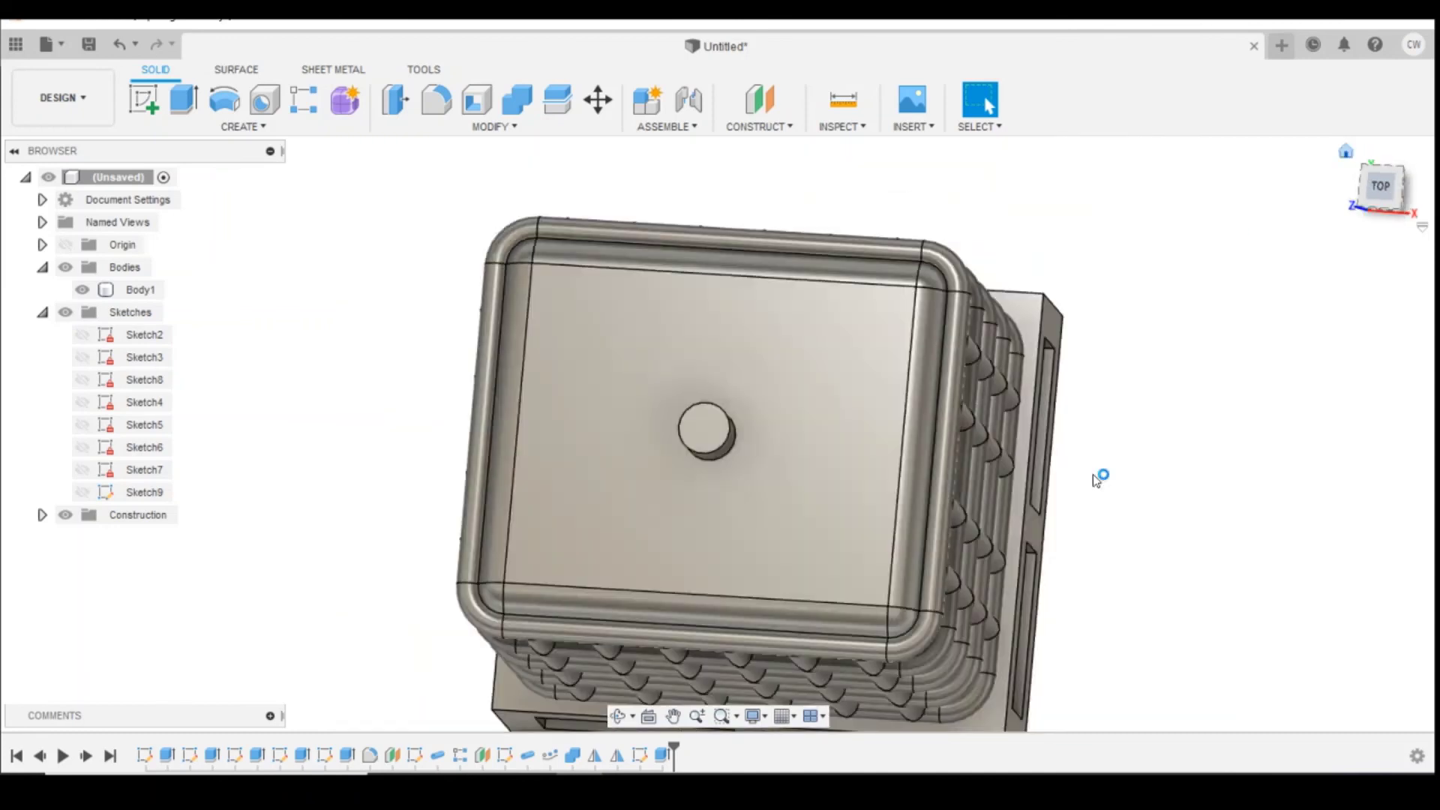
{"action": "left_click", "coordinate": [1012, 559]}
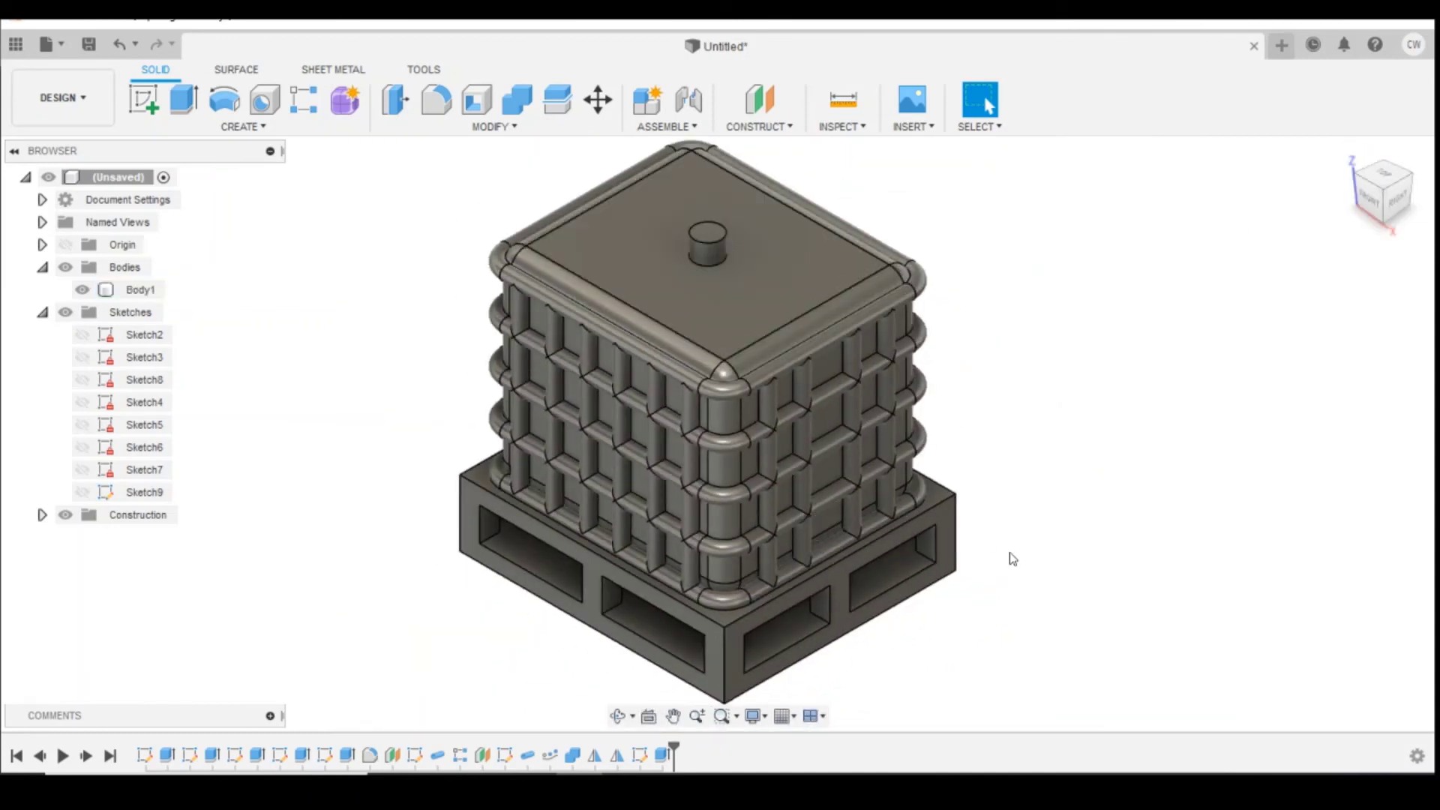